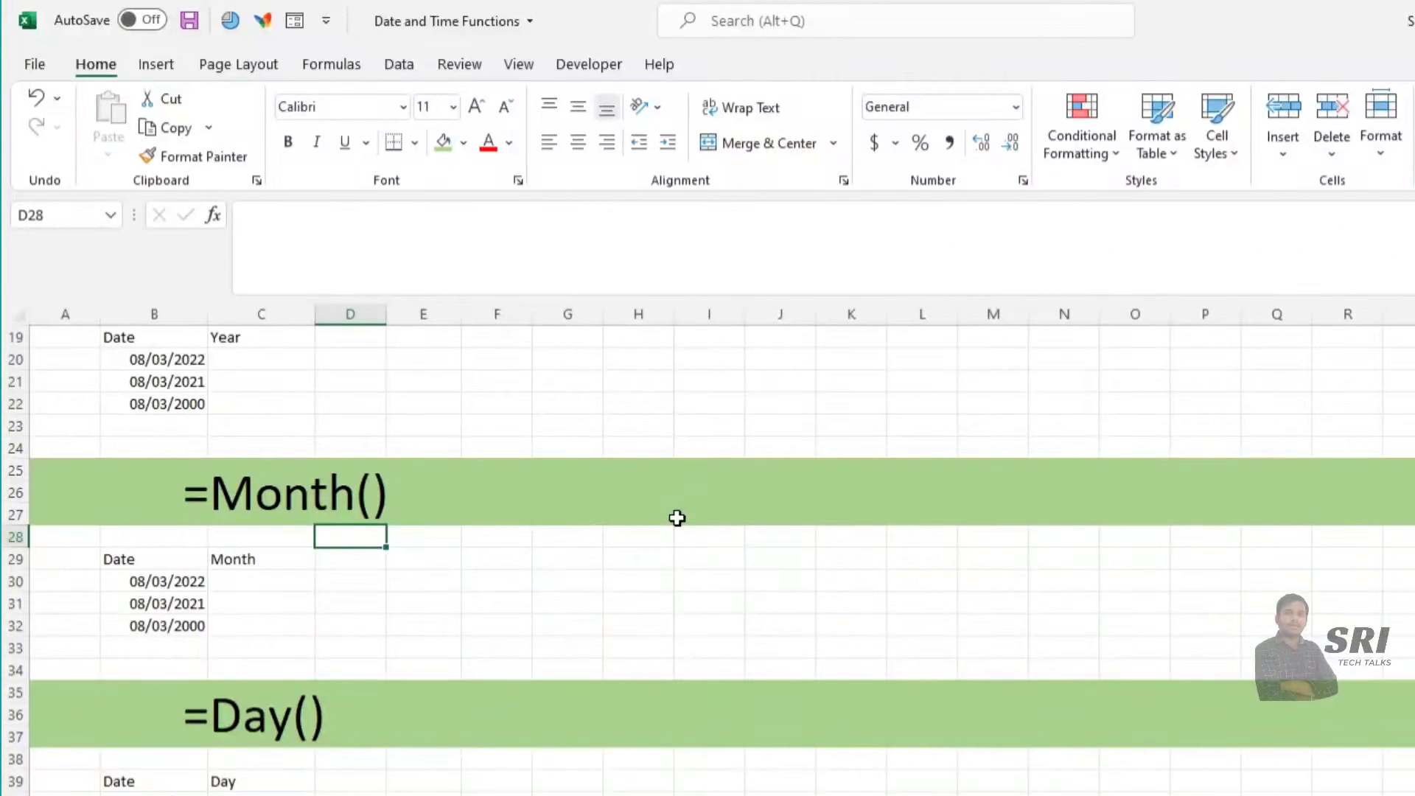
Enter =TODAY() in C5 under the Today() example so it shows 3/8/2022
{"action": "scroll", "coordinate": [678, 519], "scroll_direction": "down", "scroll_amount": 3}
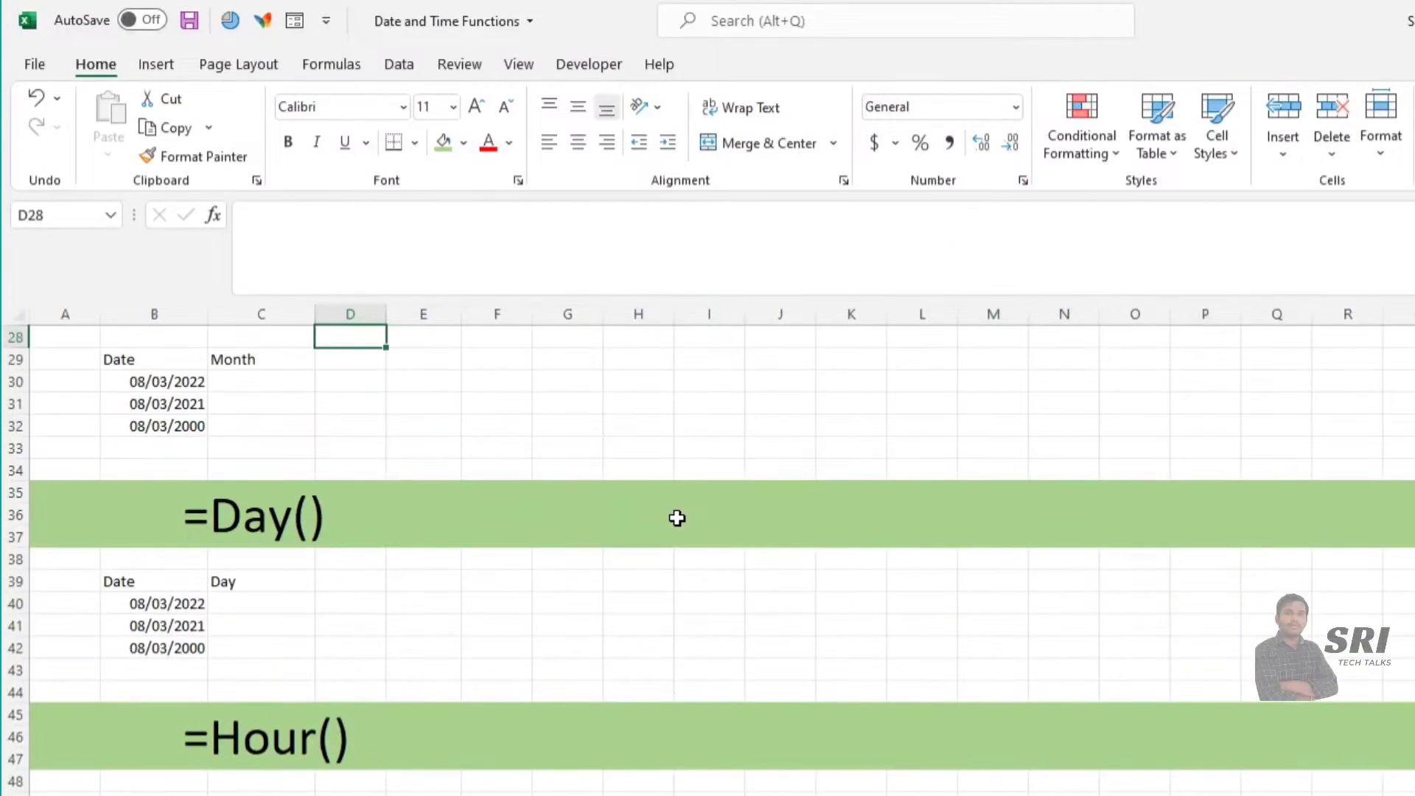
{"action": "scroll", "coordinate": [678, 518], "scroll_direction": "down", "scroll_amount": 3}
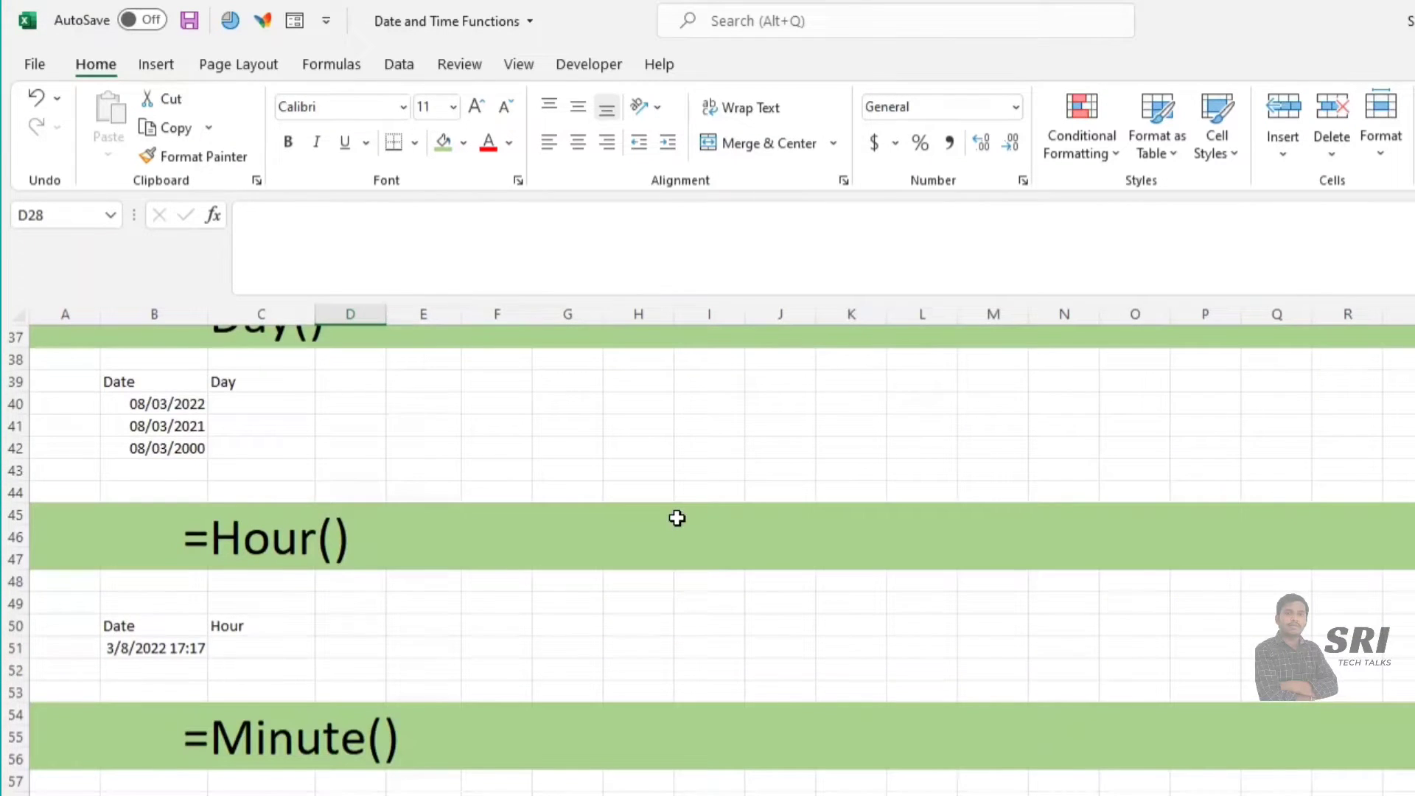
{"action": "scroll", "coordinate": [678, 519], "scroll_direction": "down", "scroll_amount": 3}
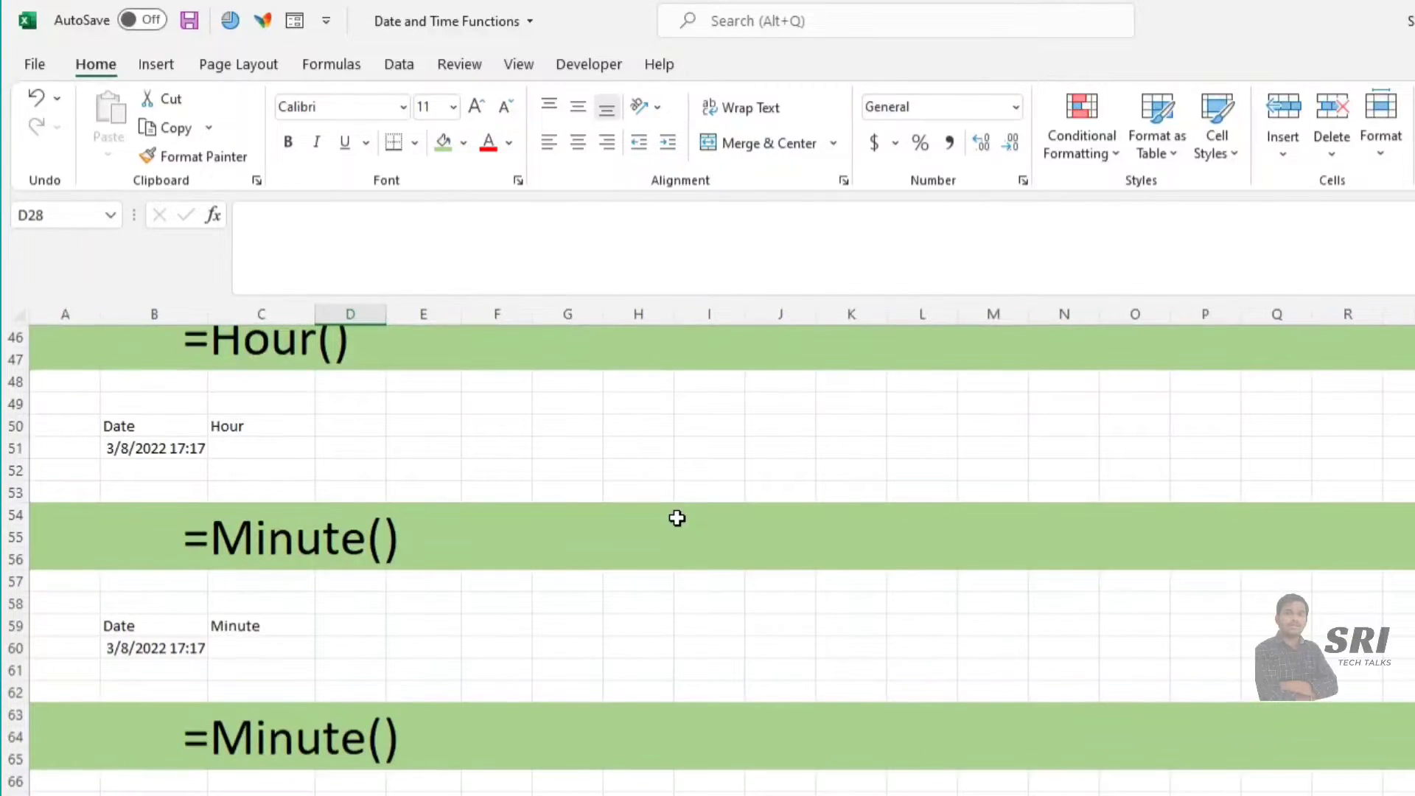
{"action": "scroll", "coordinate": [678, 518], "scroll_direction": "down", "scroll_amount": 1}
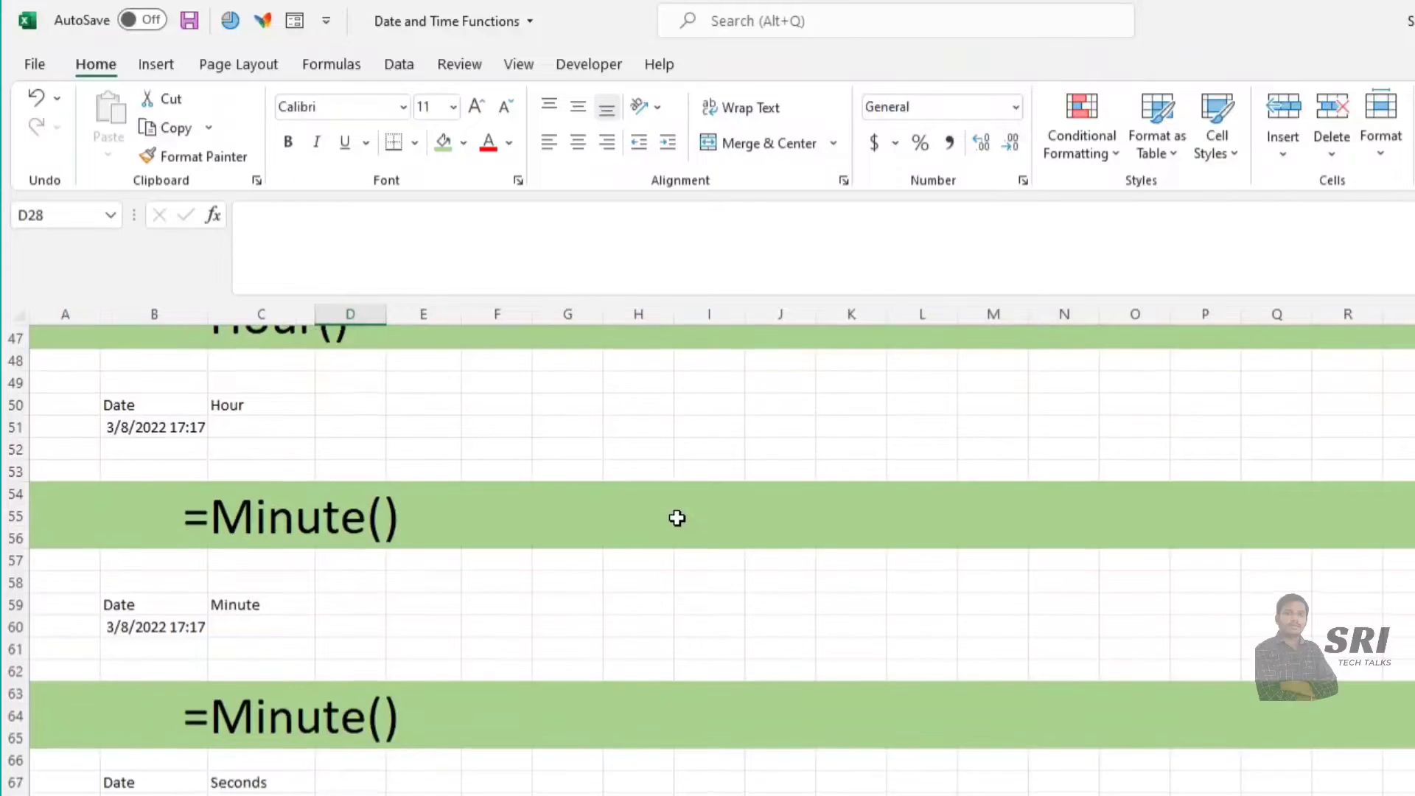
{"action": "scroll", "coordinate": [674, 516], "scroll_direction": "down", "scroll_amount": 3}
{"action": "scroll", "coordinate": [675, 516], "scroll_direction": "down", "scroll_amount": 3}
{"action": "scroll", "coordinate": [668, 527], "scroll_direction": "down", "scroll_amount": 1}
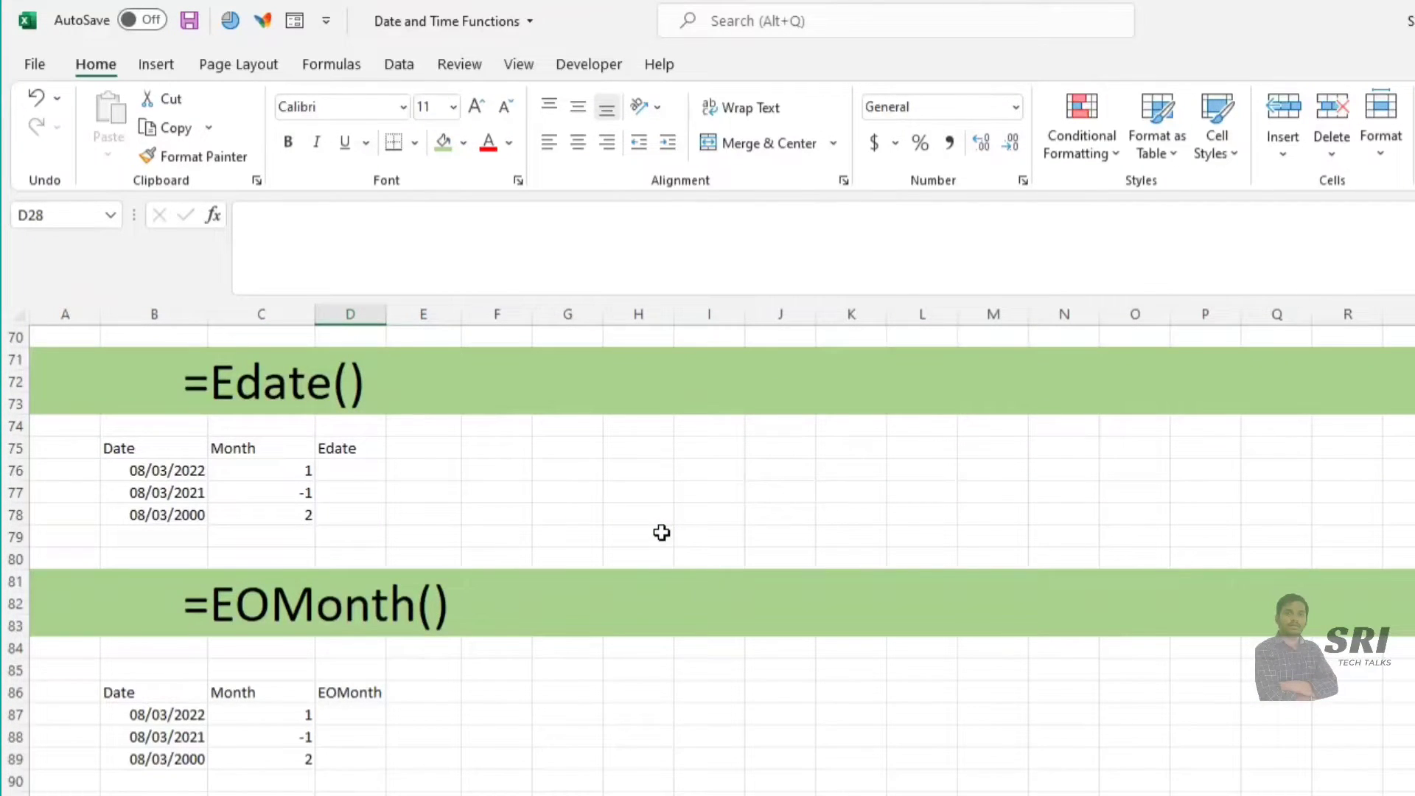
{"action": "scroll", "coordinate": [662, 533], "scroll_direction": "up", "scroll_amount": 7}
{"action": "scroll", "coordinate": [661, 532], "scroll_direction": "up", "scroll_amount": 8}
{"action": "scroll", "coordinate": [661, 532], "scroll_direction": "up", "scroll_amount": 6}
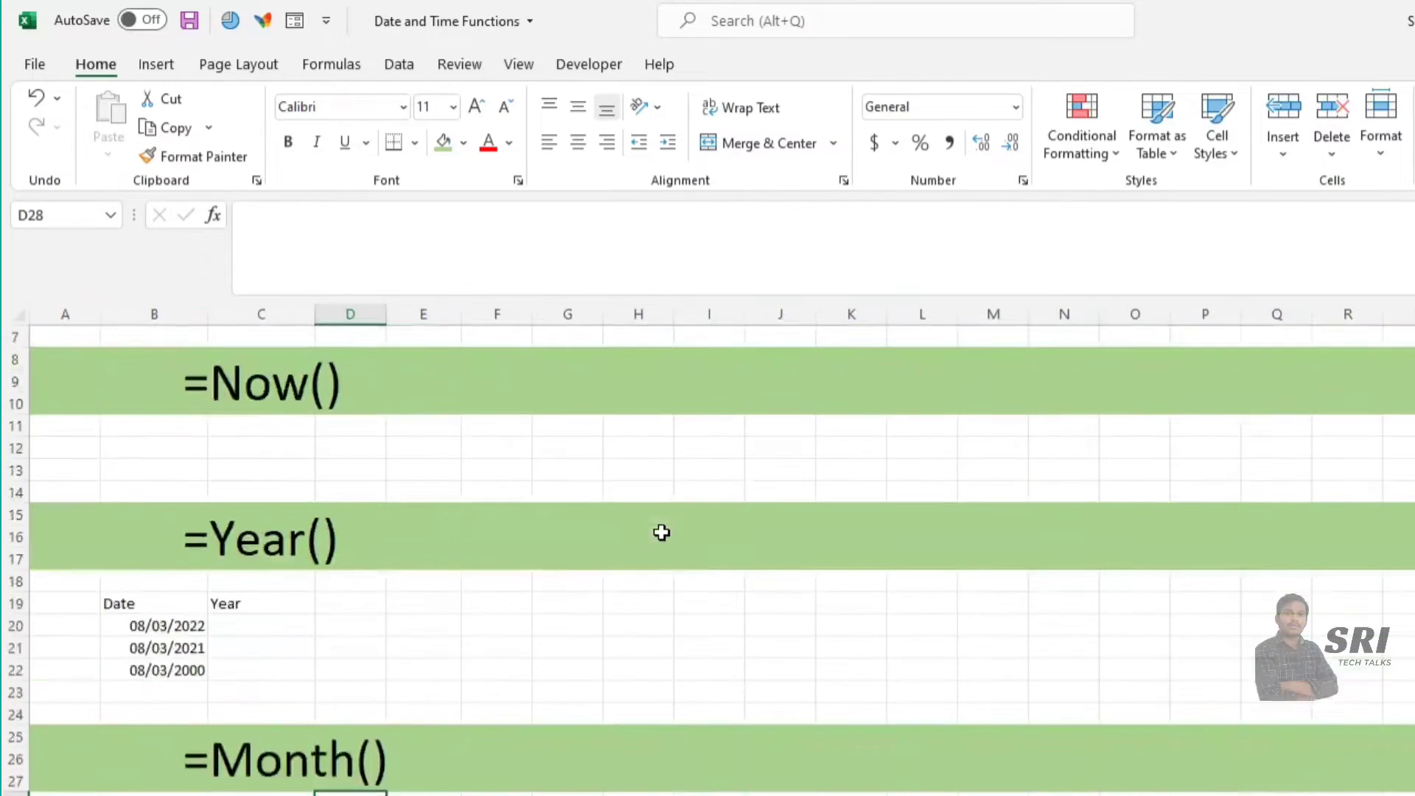
{"action": "scroll", "coordinate": [660, 531], "scroll_direction": "up", "scroll_amount": 2}
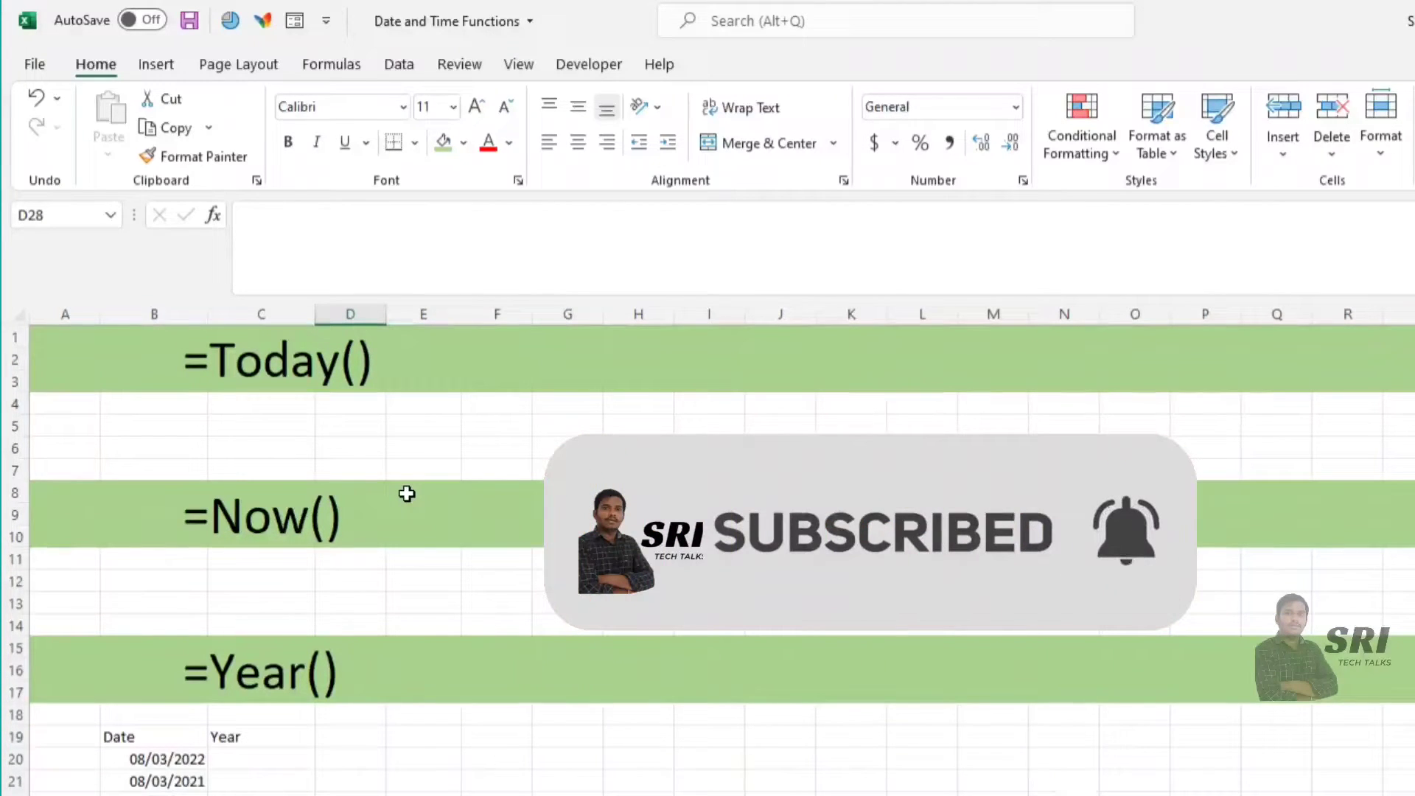
{"action": "scroll", "coordinate": [536, 509], "scroll_direction": "down", "scroll_amount": 1}
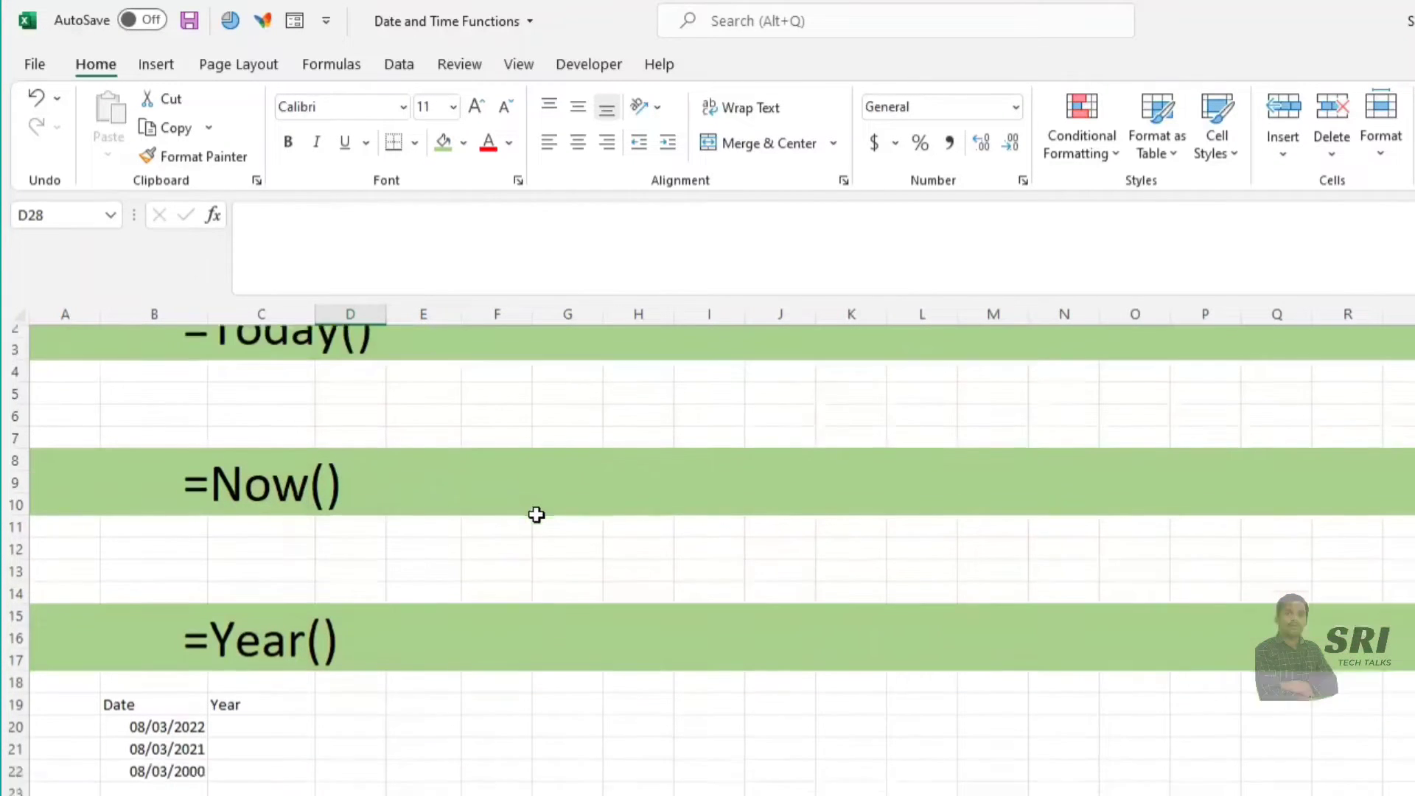
{"action": "scroll", "coordinate": [536, 514], "scroll_direction": "down", "scroll_amount": 3}
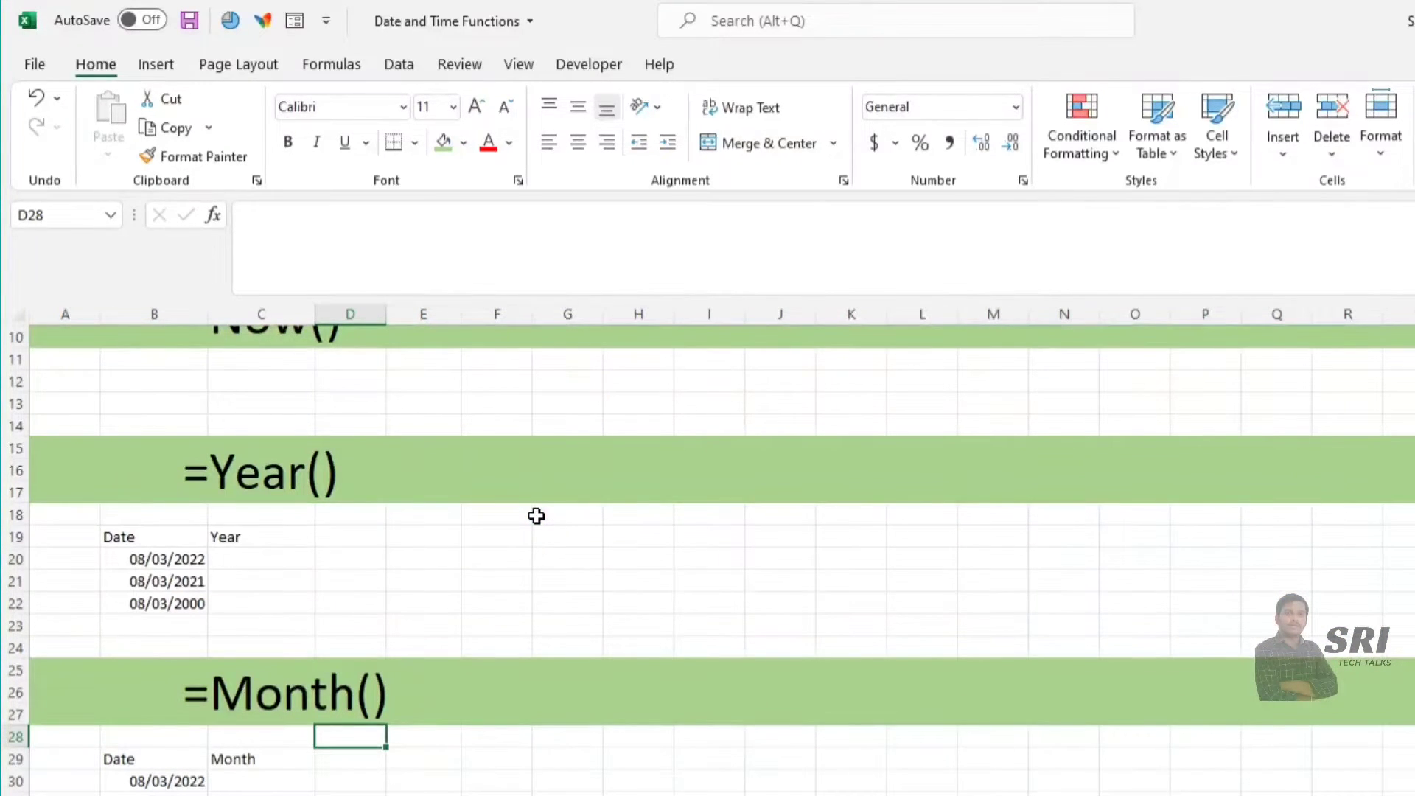
{"action": "scroll", "coordinate": [536, 517], "scroll_direction": "down", "scroll_amount": 3}
{"action": "scroll", "coordinate": [536, 516], "scroll_direction": "down", "scroll_amount": 2}
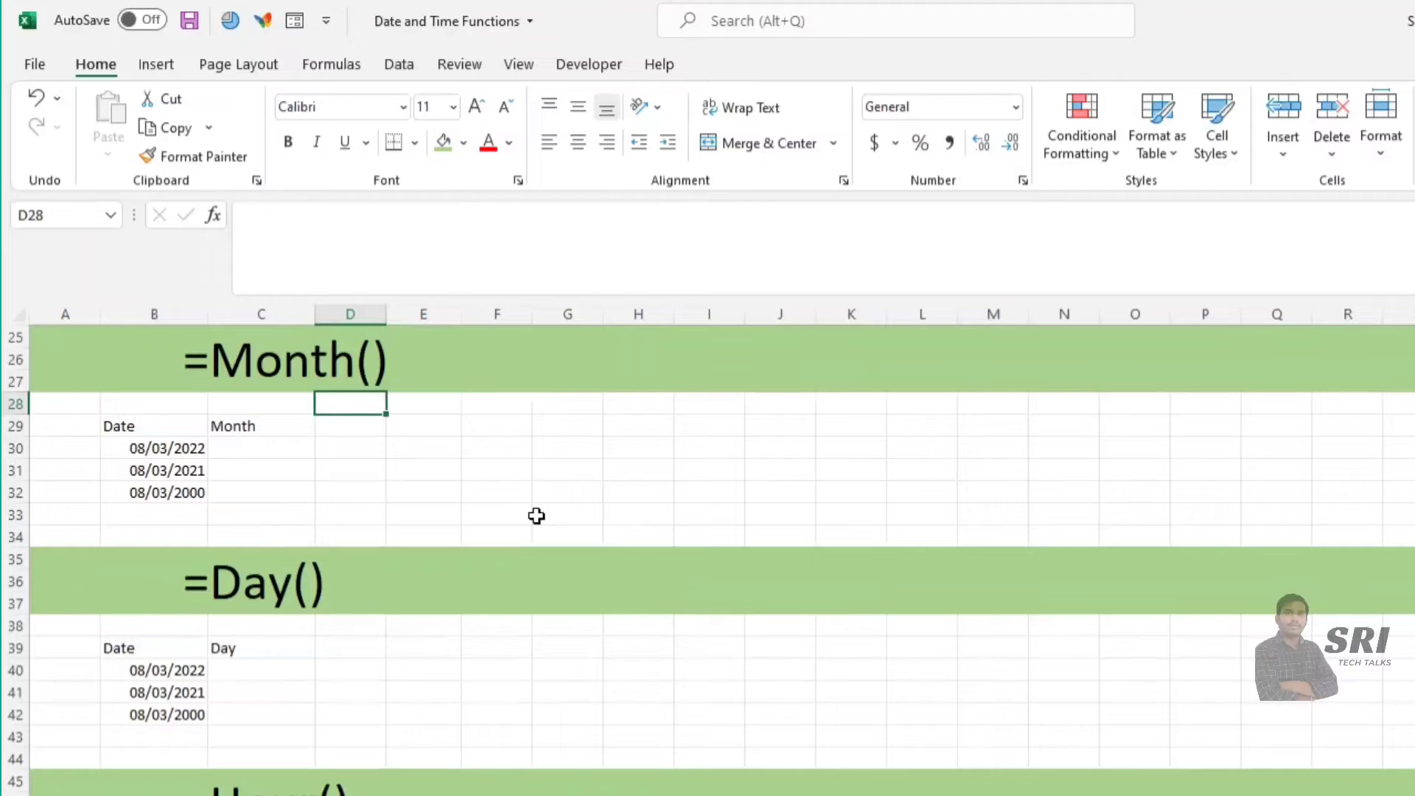
{"action": "scroll", "coordinate": [536, 516], "scroll_direction": "up", "scroll_amount": 1}
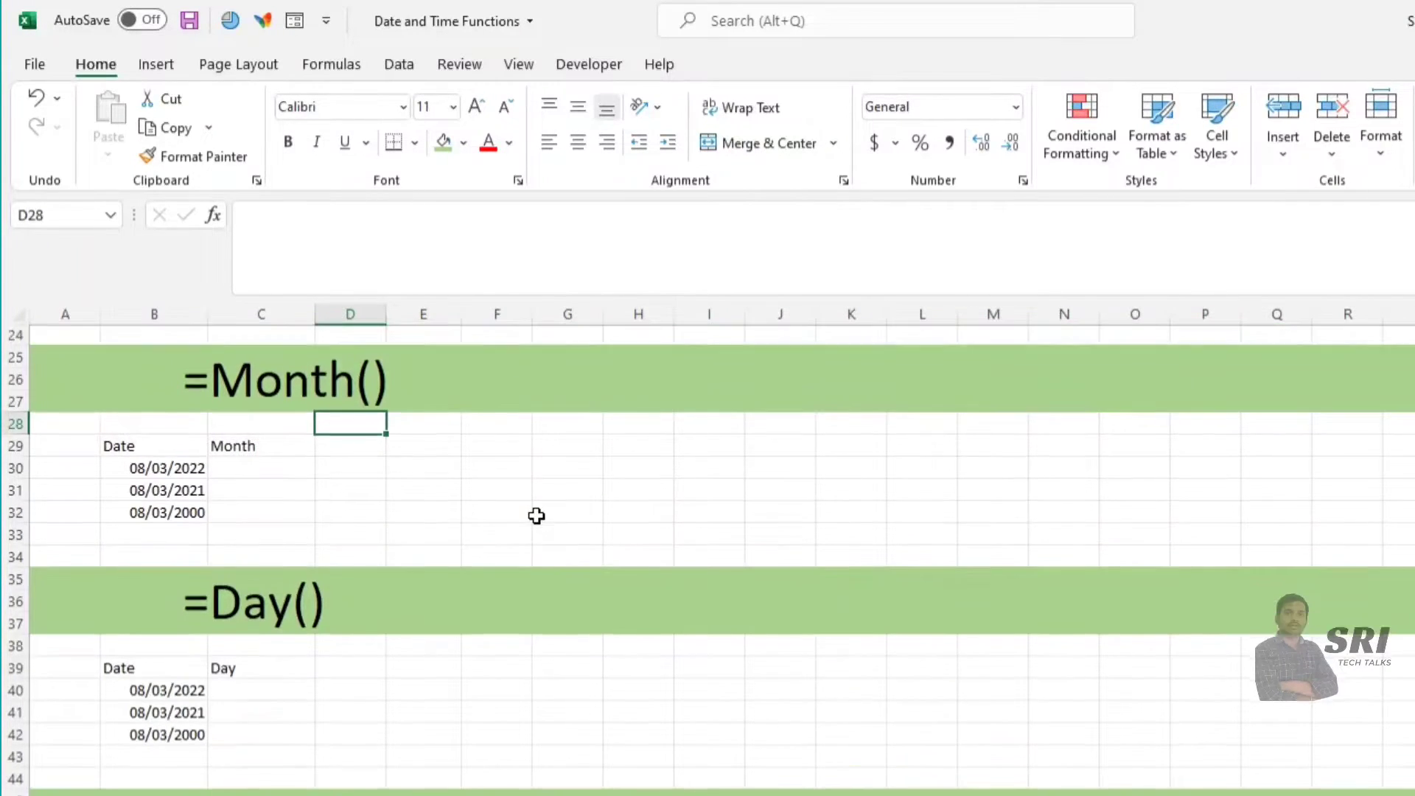
{"action": "scroll", "coordinate": [536, 516], "scroll_direction": "up", "scroll_amount": 2}
{"action": "scroll", "coordinate": [536, 516], "scroll_direction": "up", "scroll_amount": 6}
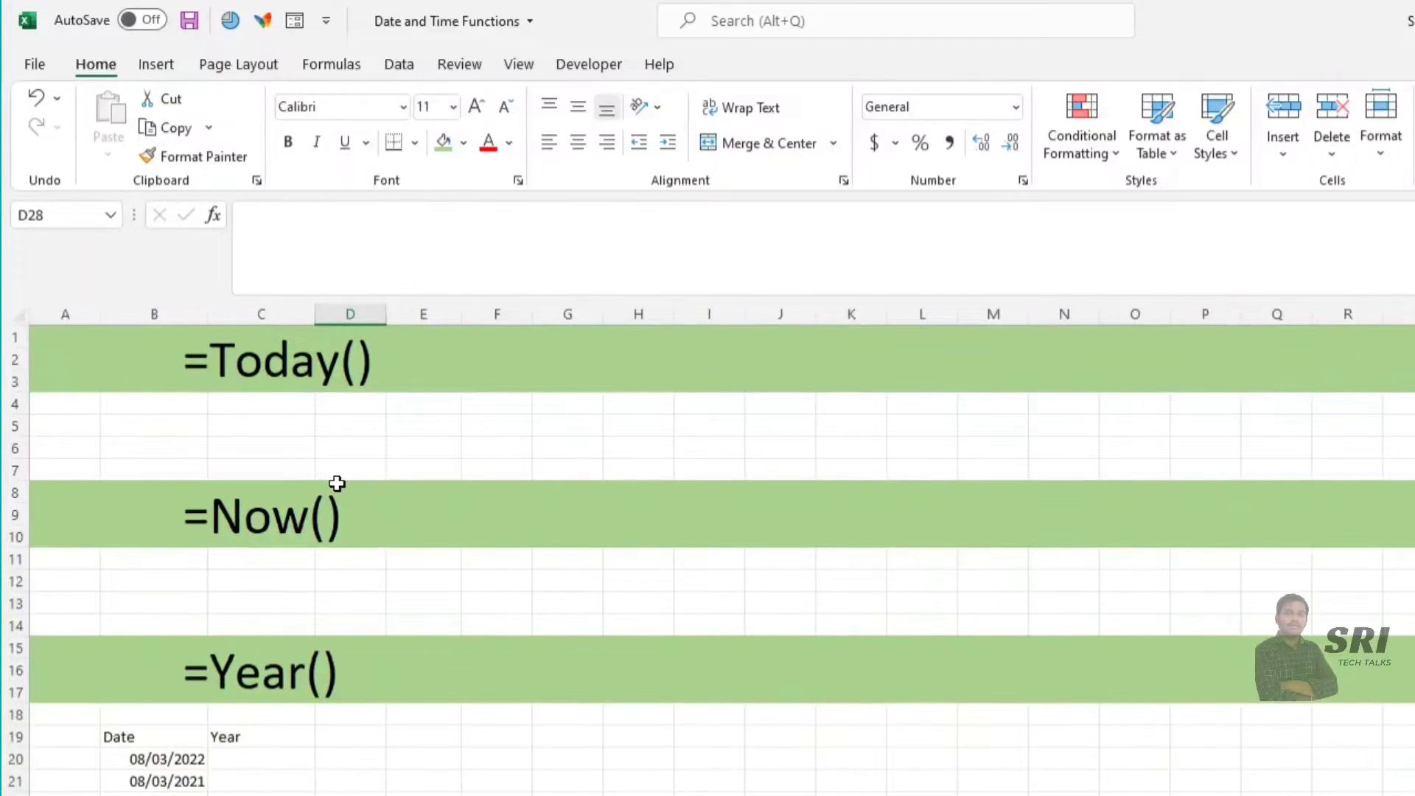
{"action": "left_click", "coordinate": [260, 420]}
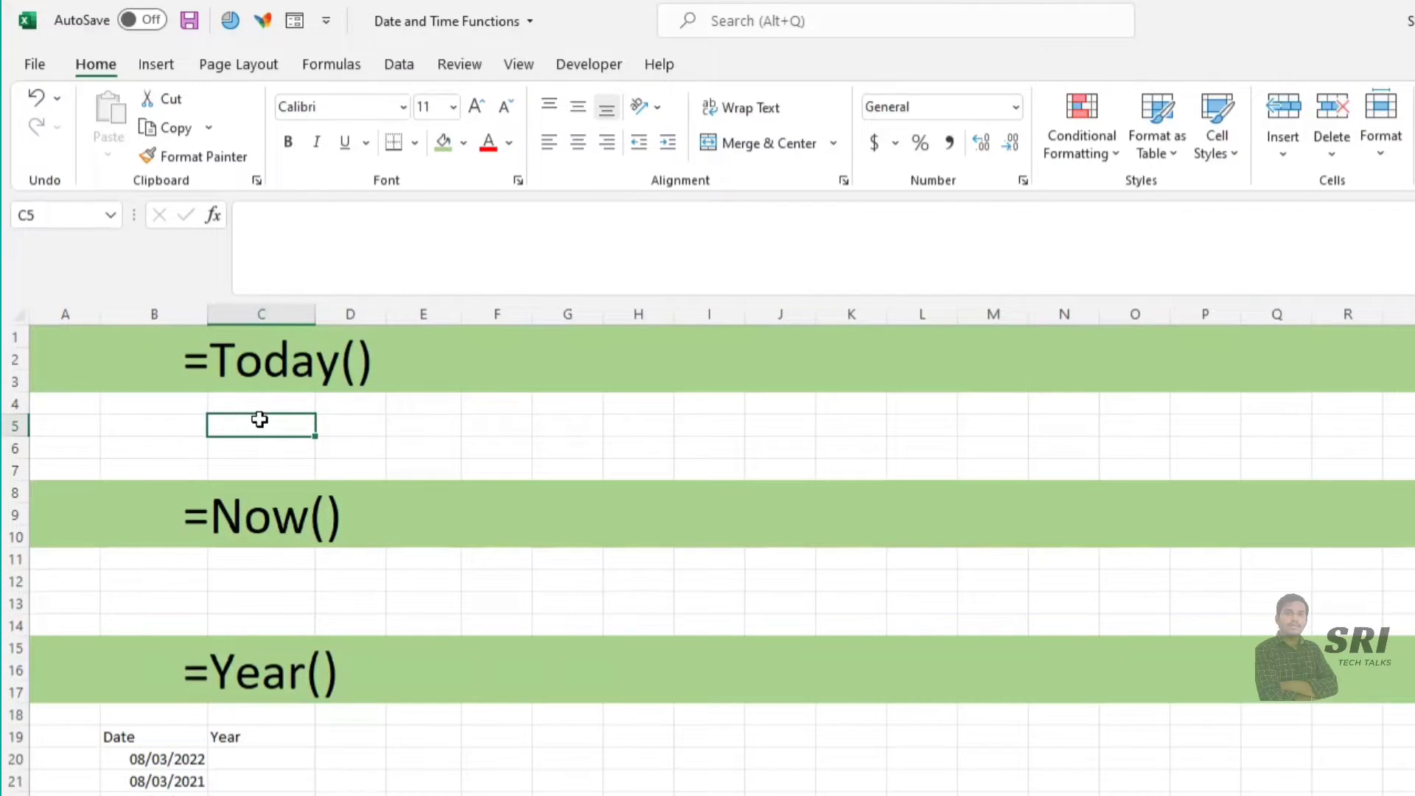
{"action": "type", "text": "=t"}
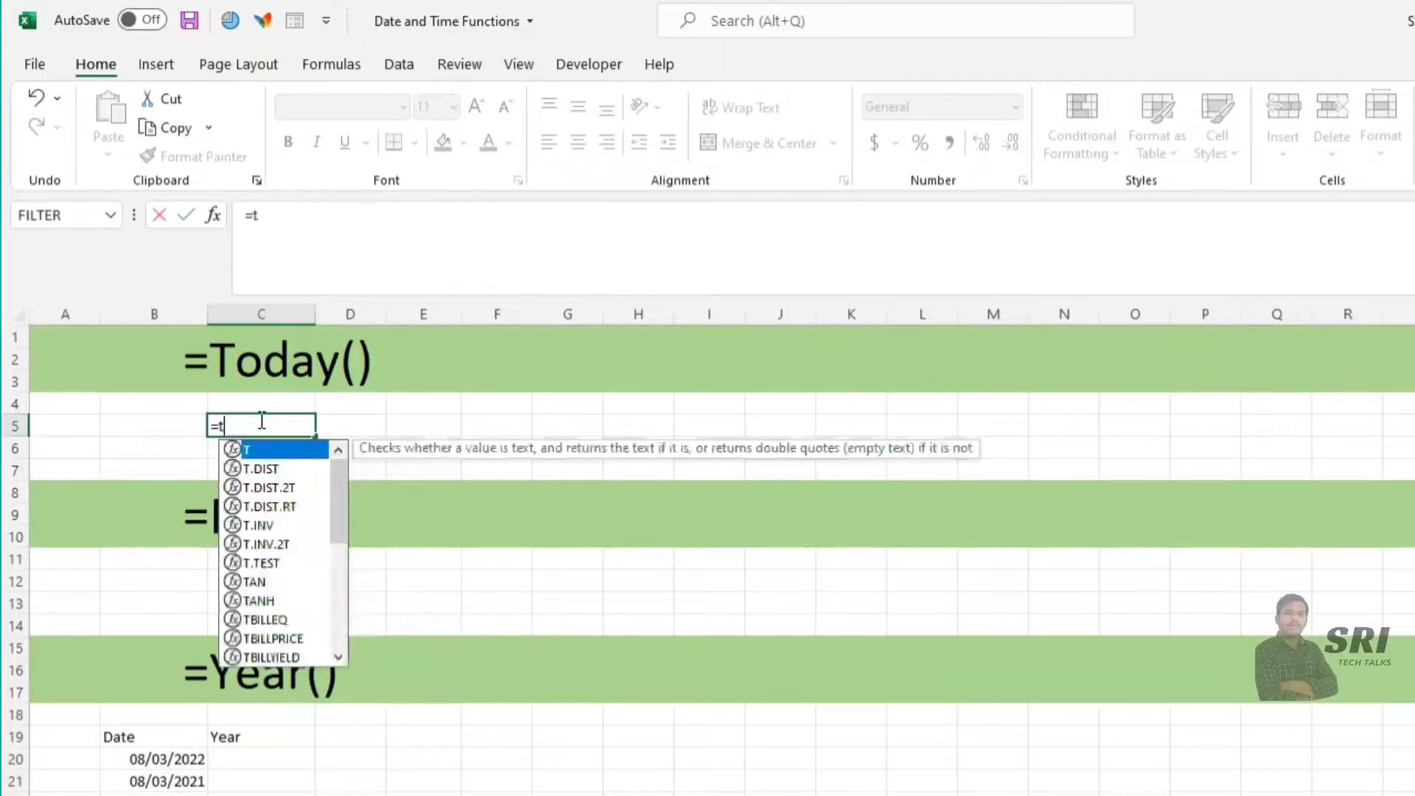
{"action": "type", "text": "oday"}
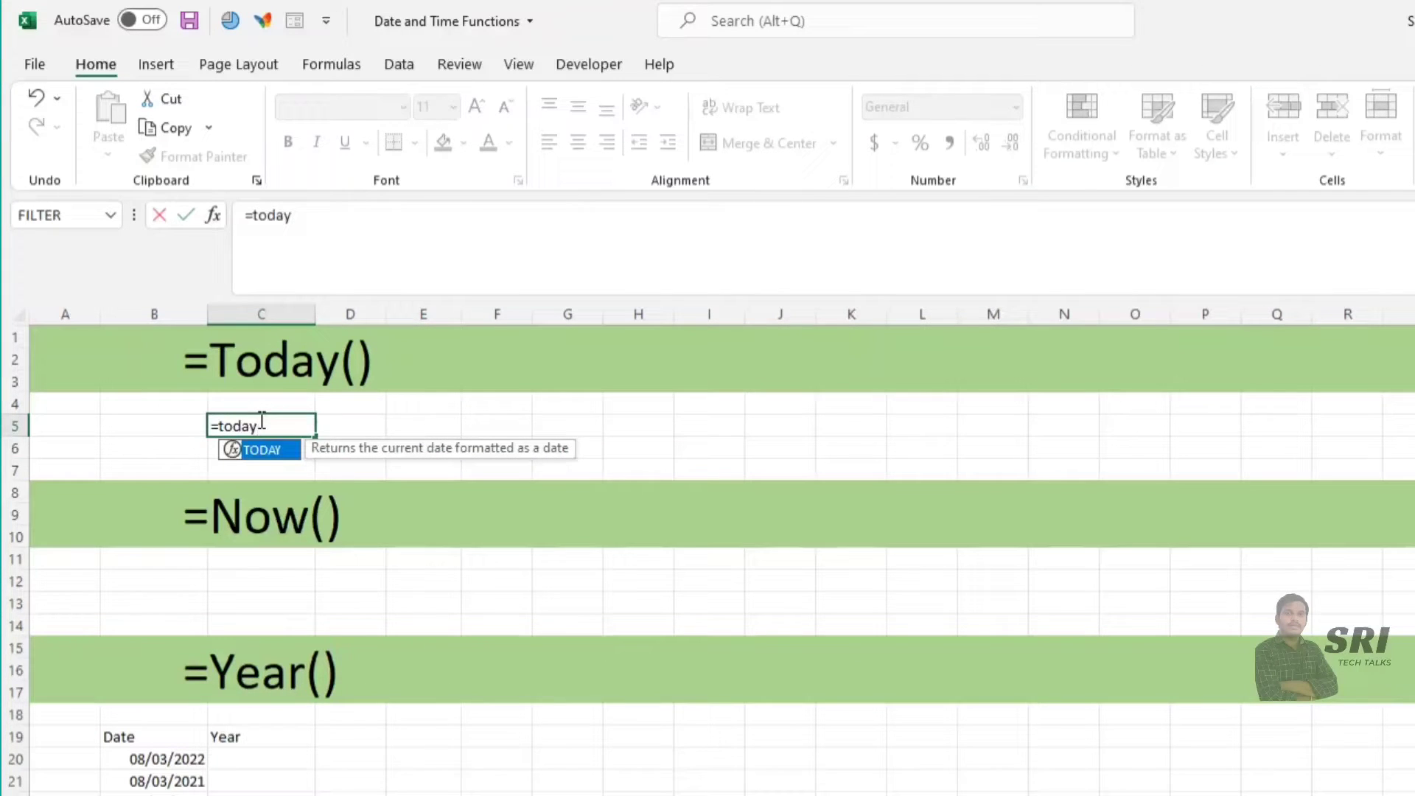
{"action": "type", "text": "()"}
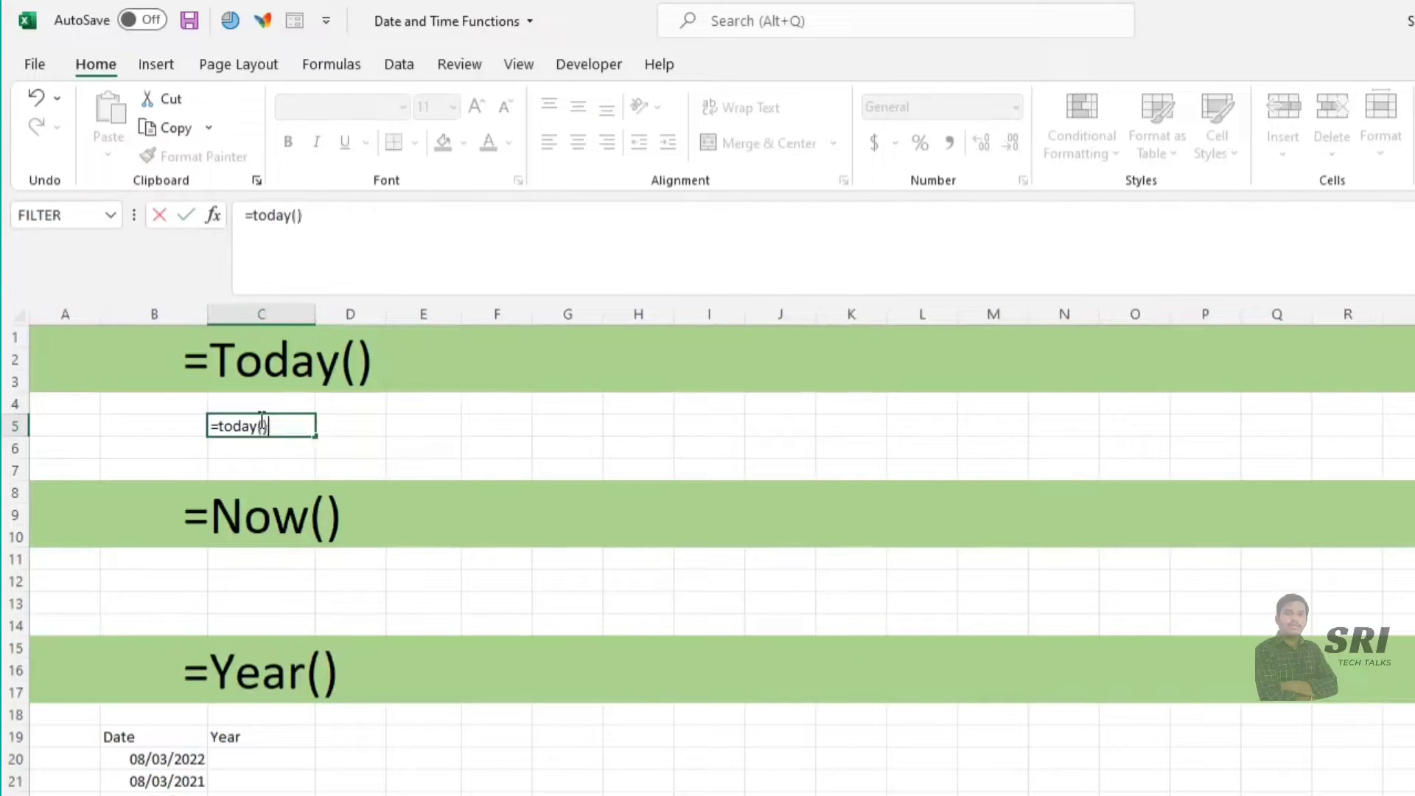
{"action": "key", "text": "Return"}
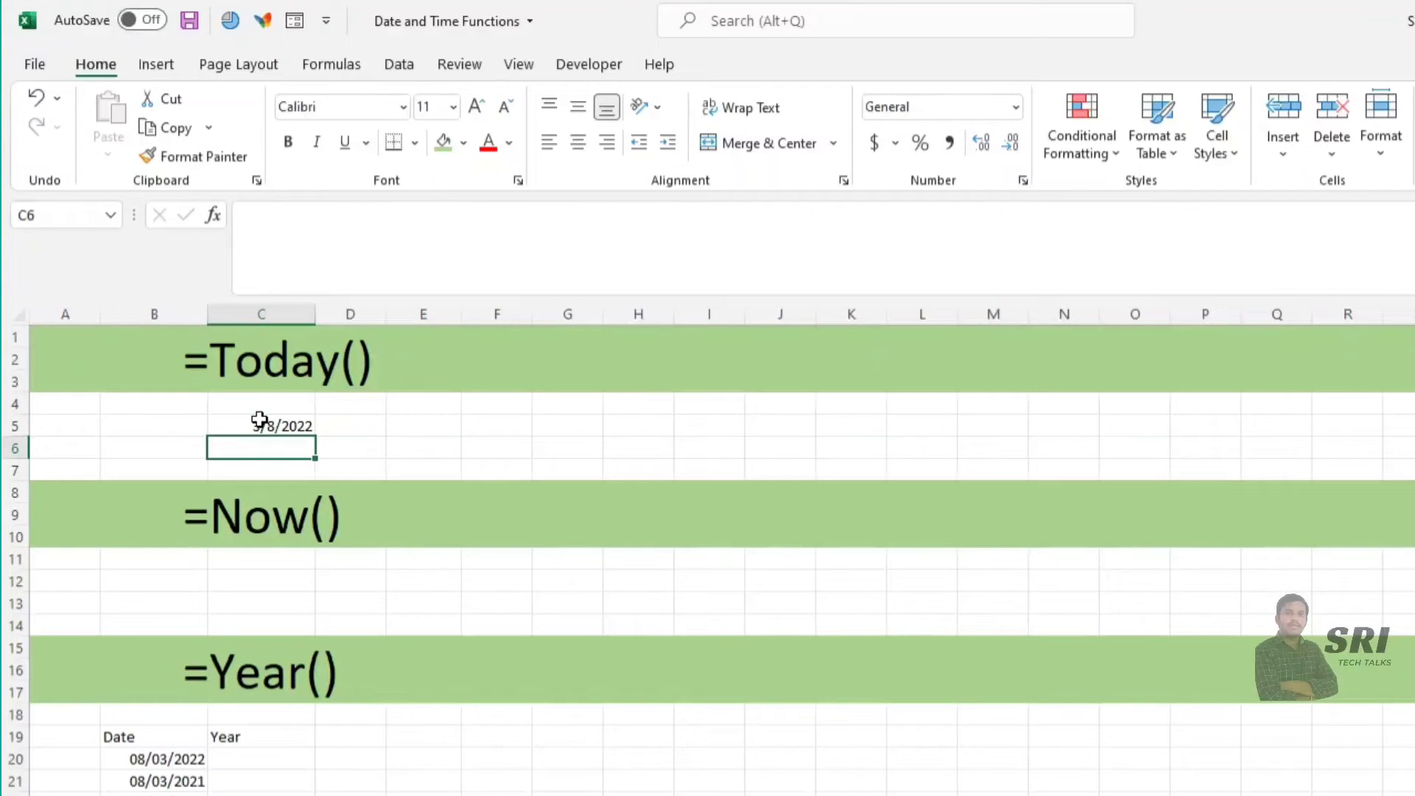
{"action": "left_click", "coordinate": [260, 420]}
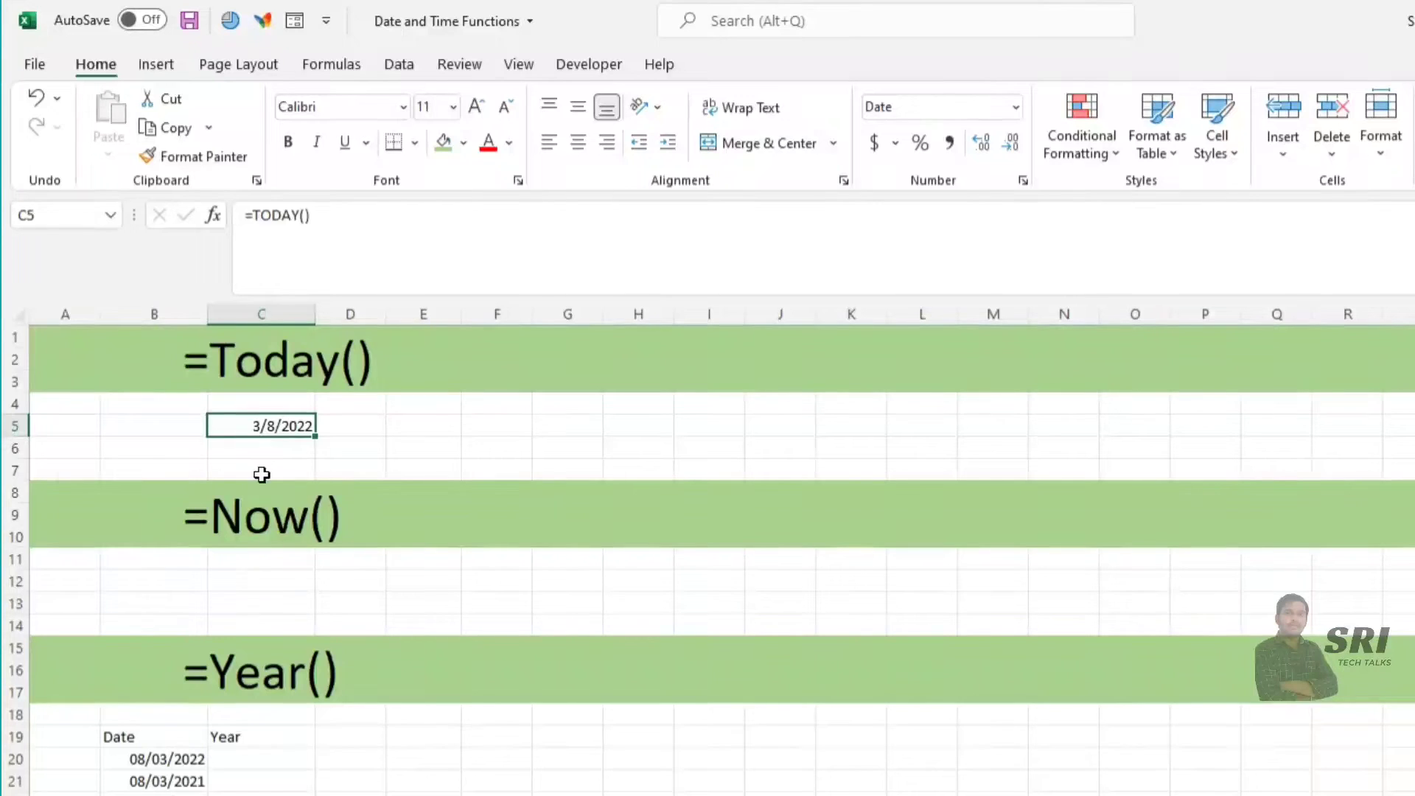
{"action": "left_click", "coordinate": [201, 568]}
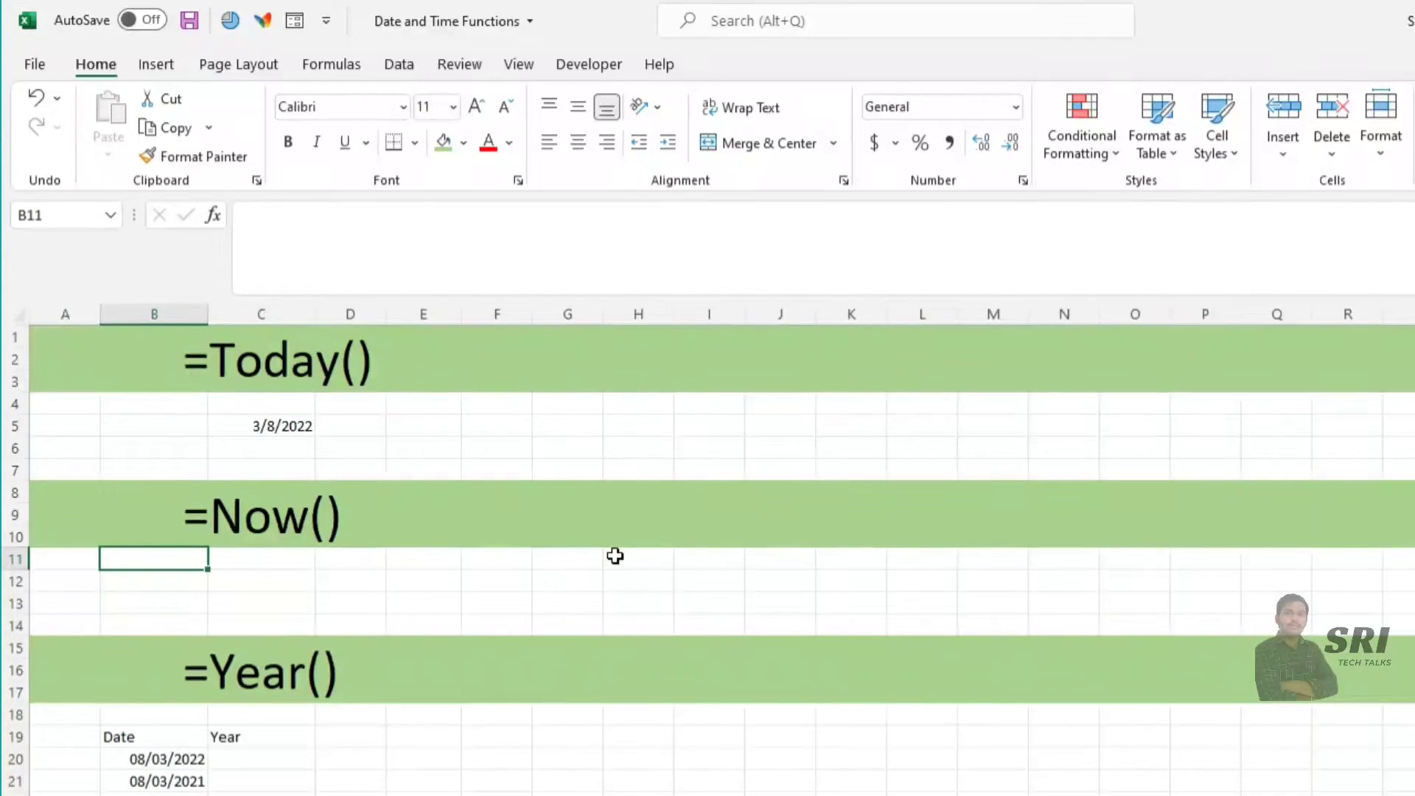
Enter =NOW() in B12 so it shows 3/8/2022 20:14
{"action": "left_click", "coordinate": [185, 578]}
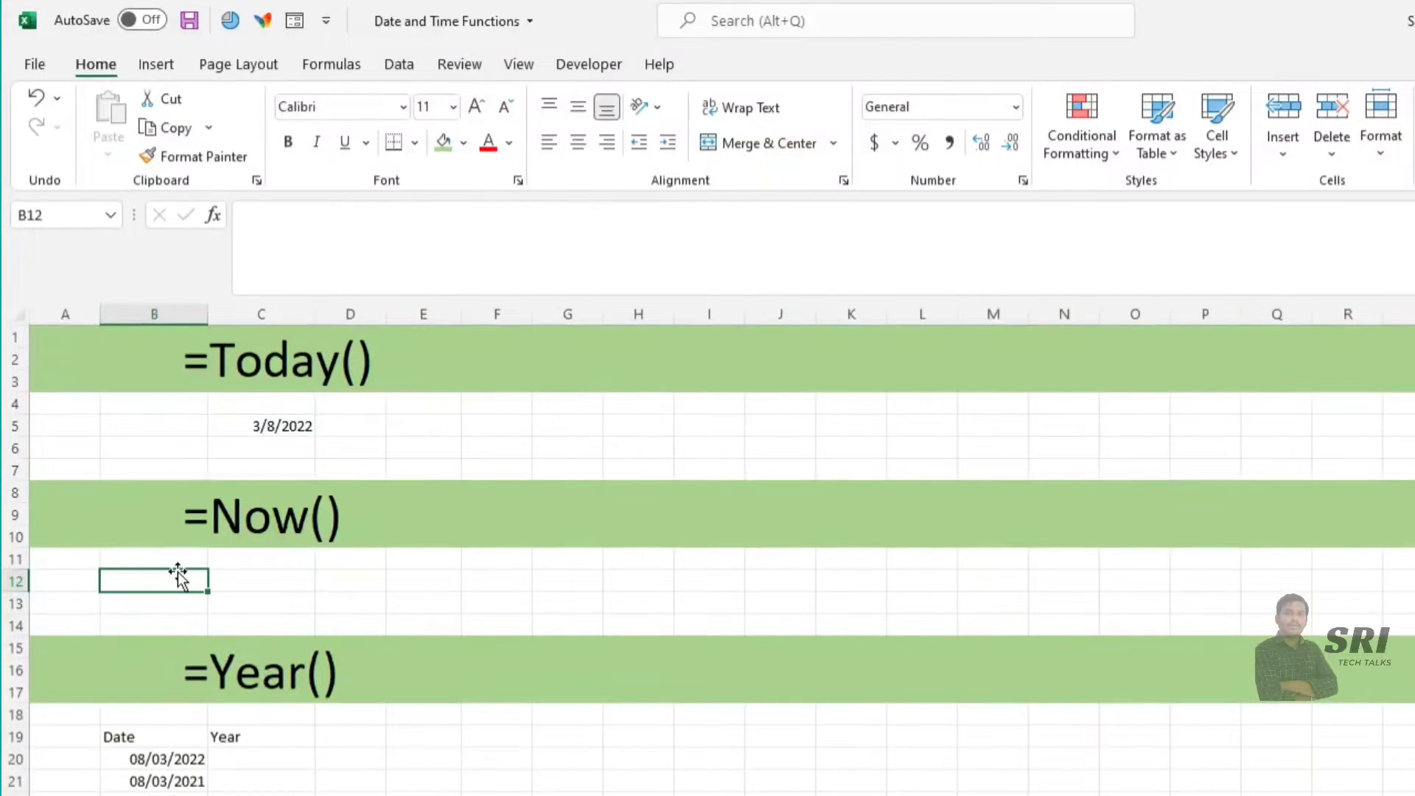
{"action": "type", "text": "="}
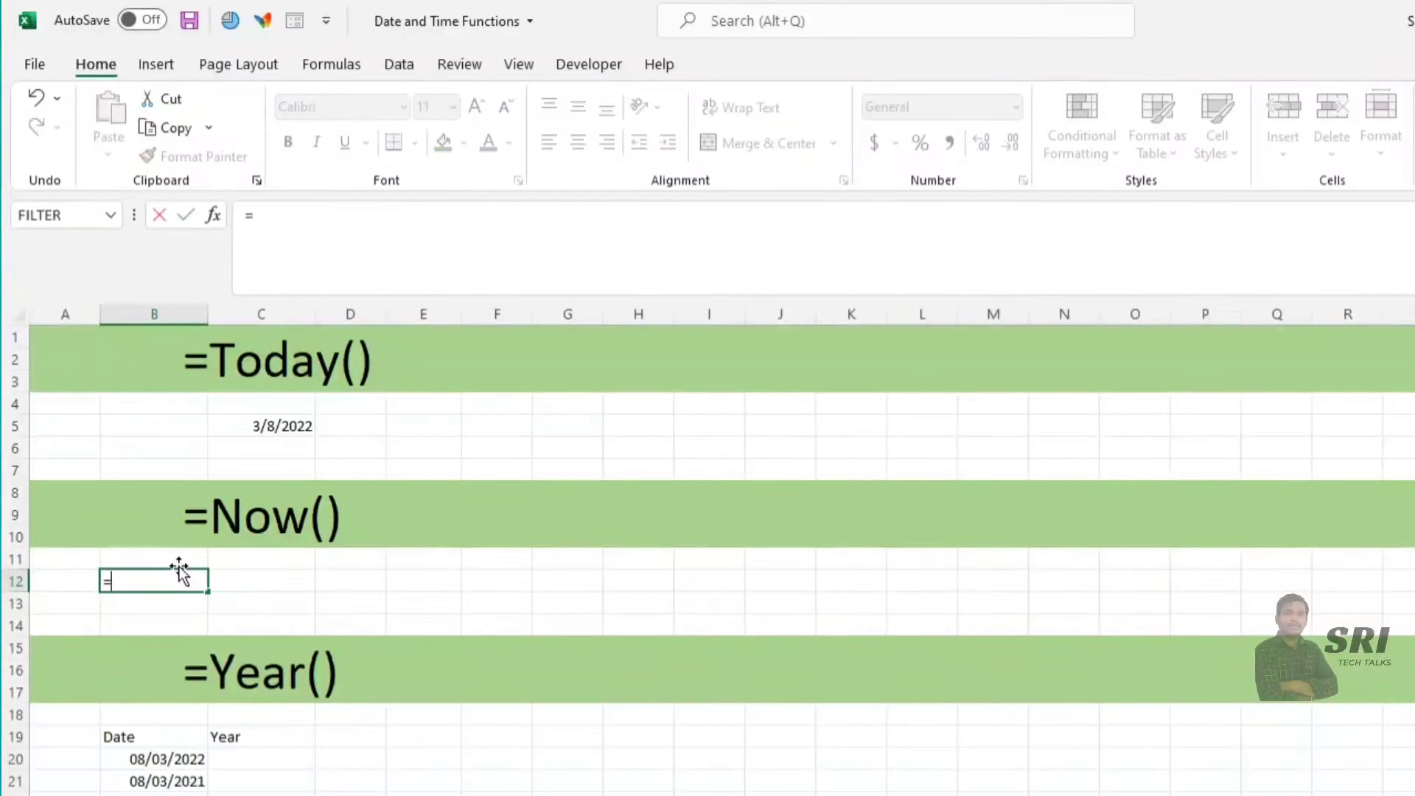
{"action": "type", "text": "no"}
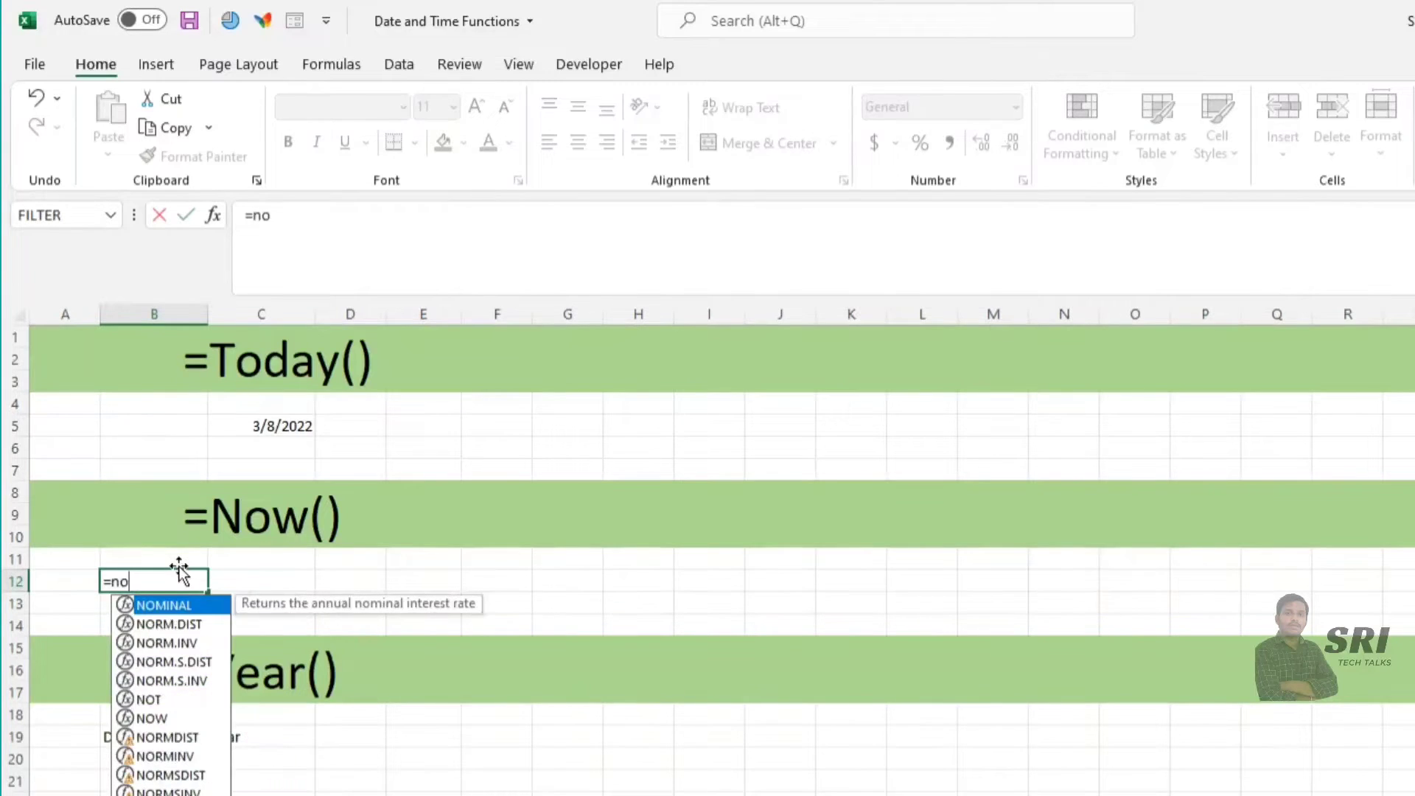
{"action": "type", "text": "w"}
{"action": "key", "text": "Tab"}
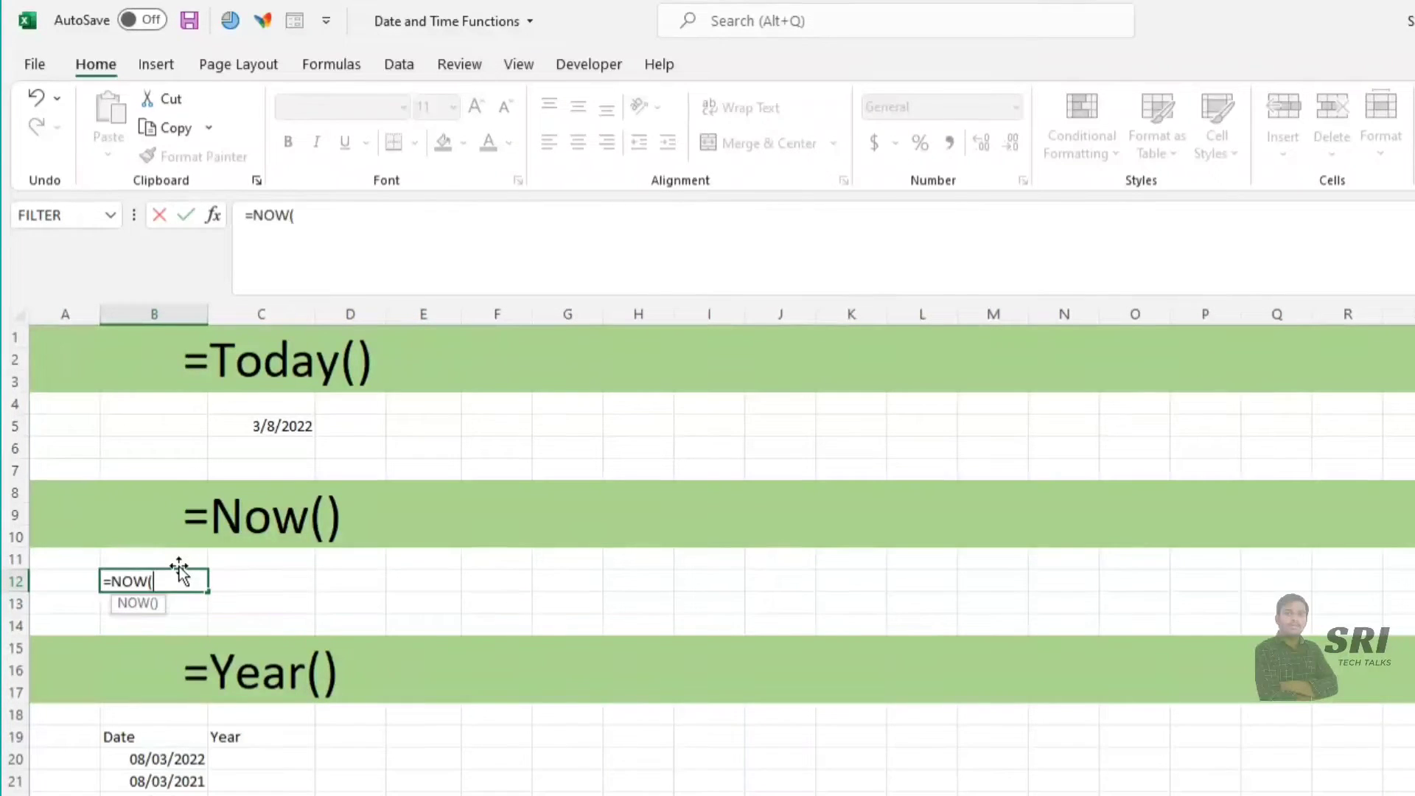
{"action": "type", "text": ")"}
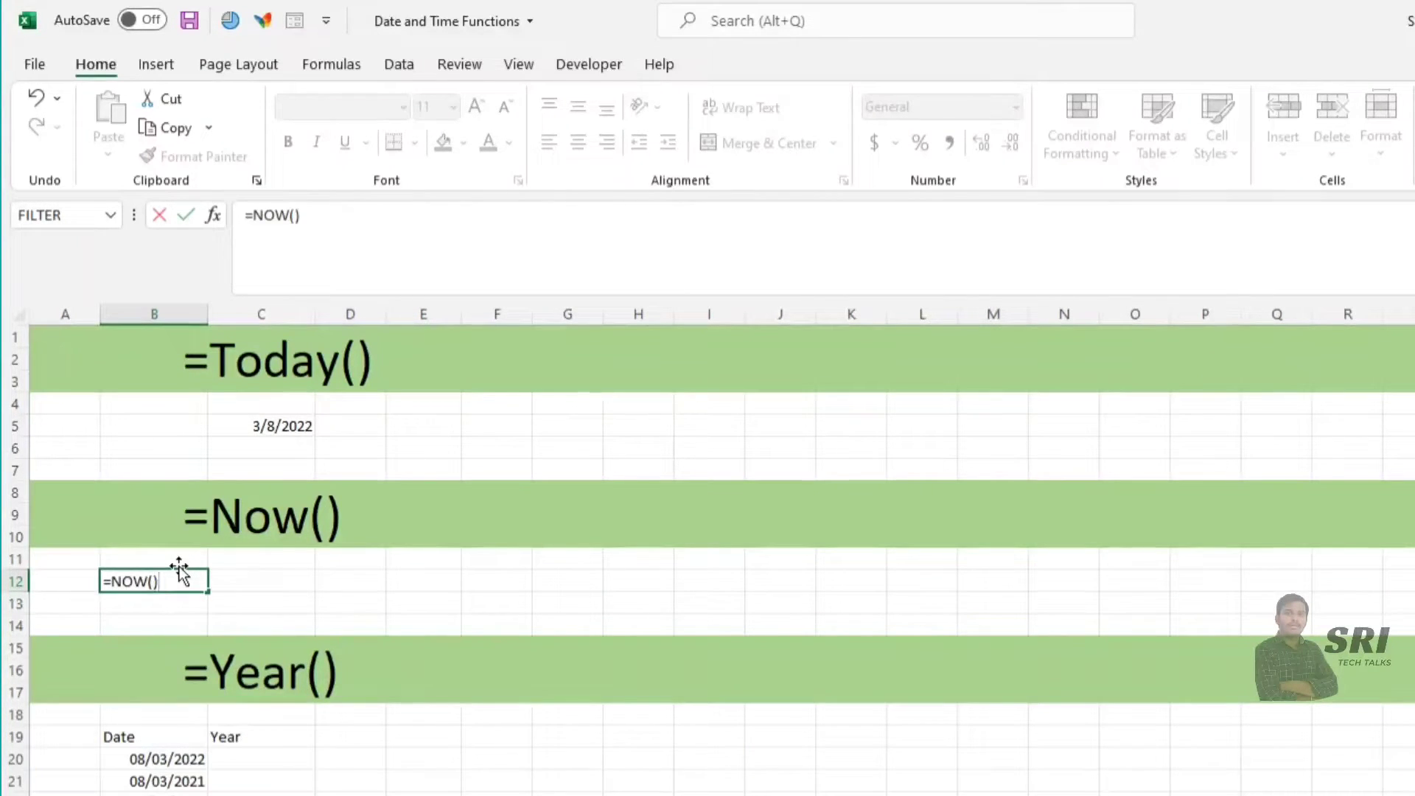
{"action": "key", "text": "Return"}
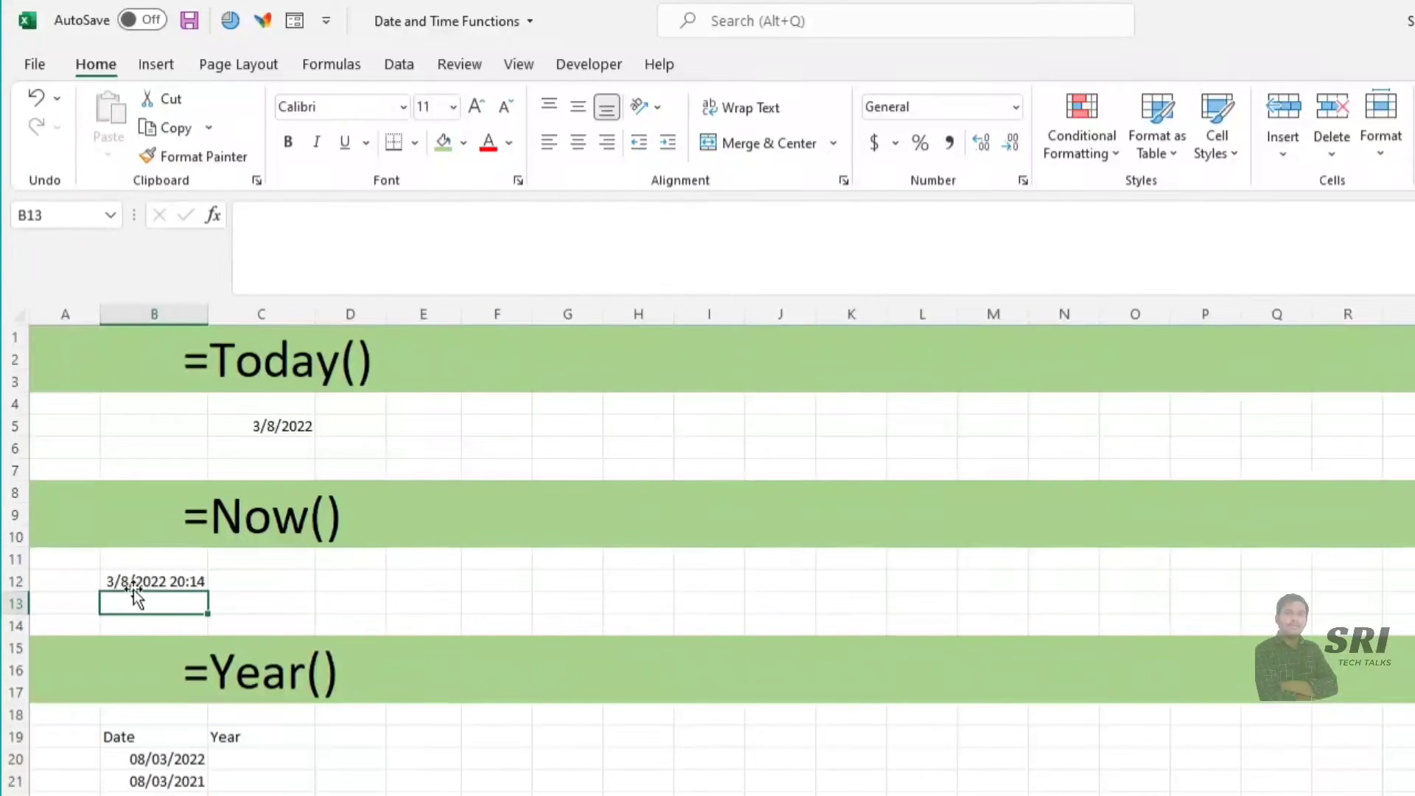
{"action": "left_click", "coordinate": [155, 582]}
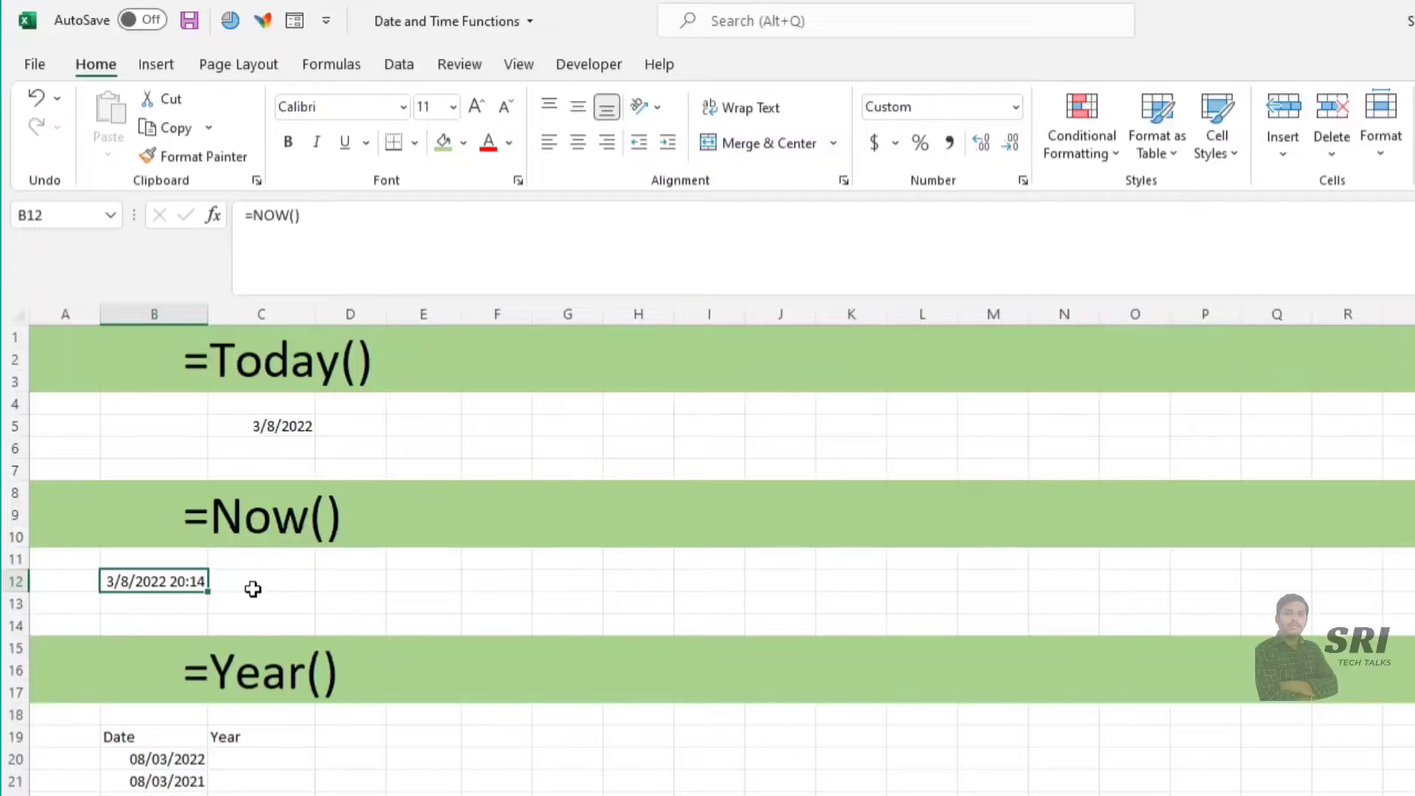
{"action": "scroll", "coordinate": [428, 656], "scroll_direction": "down", "scroll_amount": 1}
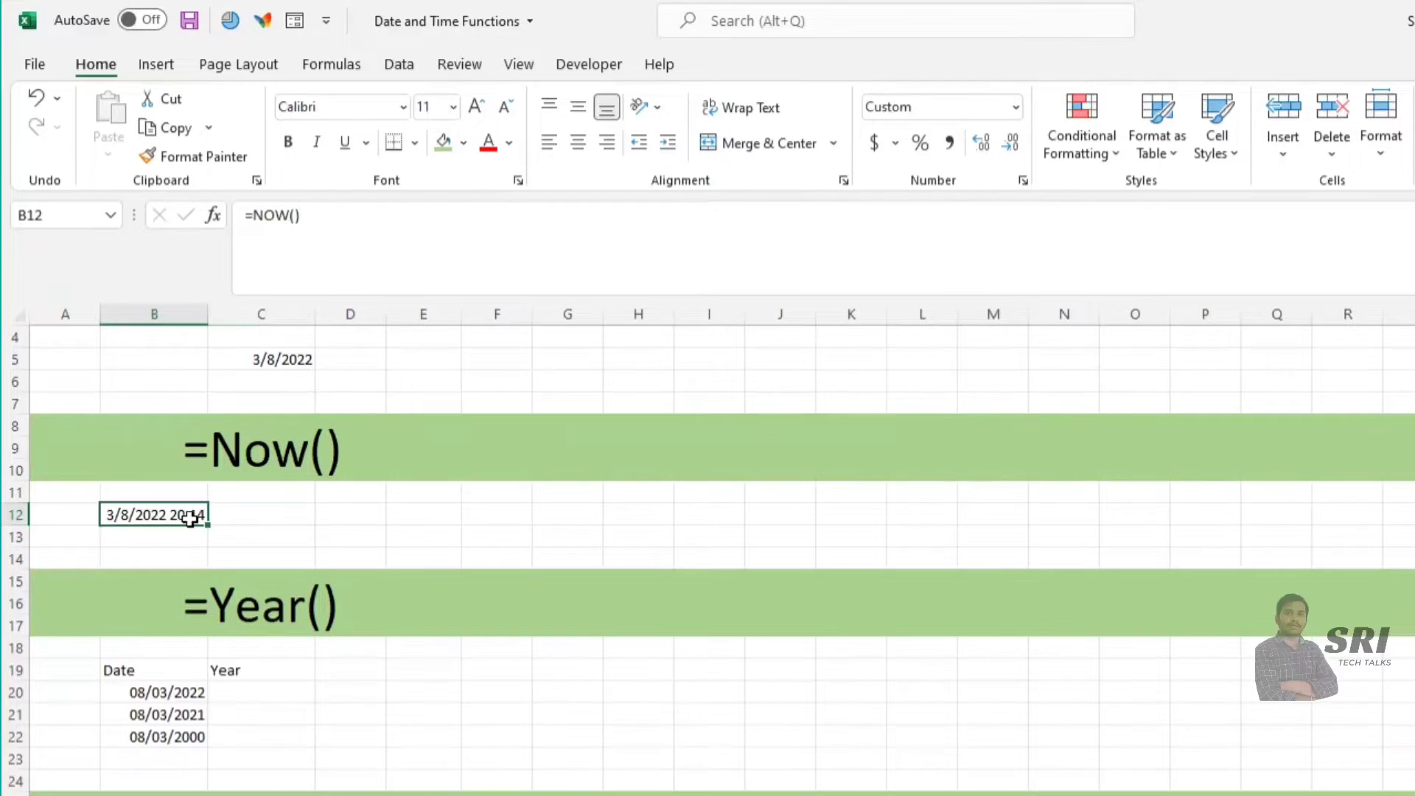
{"action": "scroll", "coordinate": [259, 581], "scroll_direction": "down", "scroll_amount": 1}
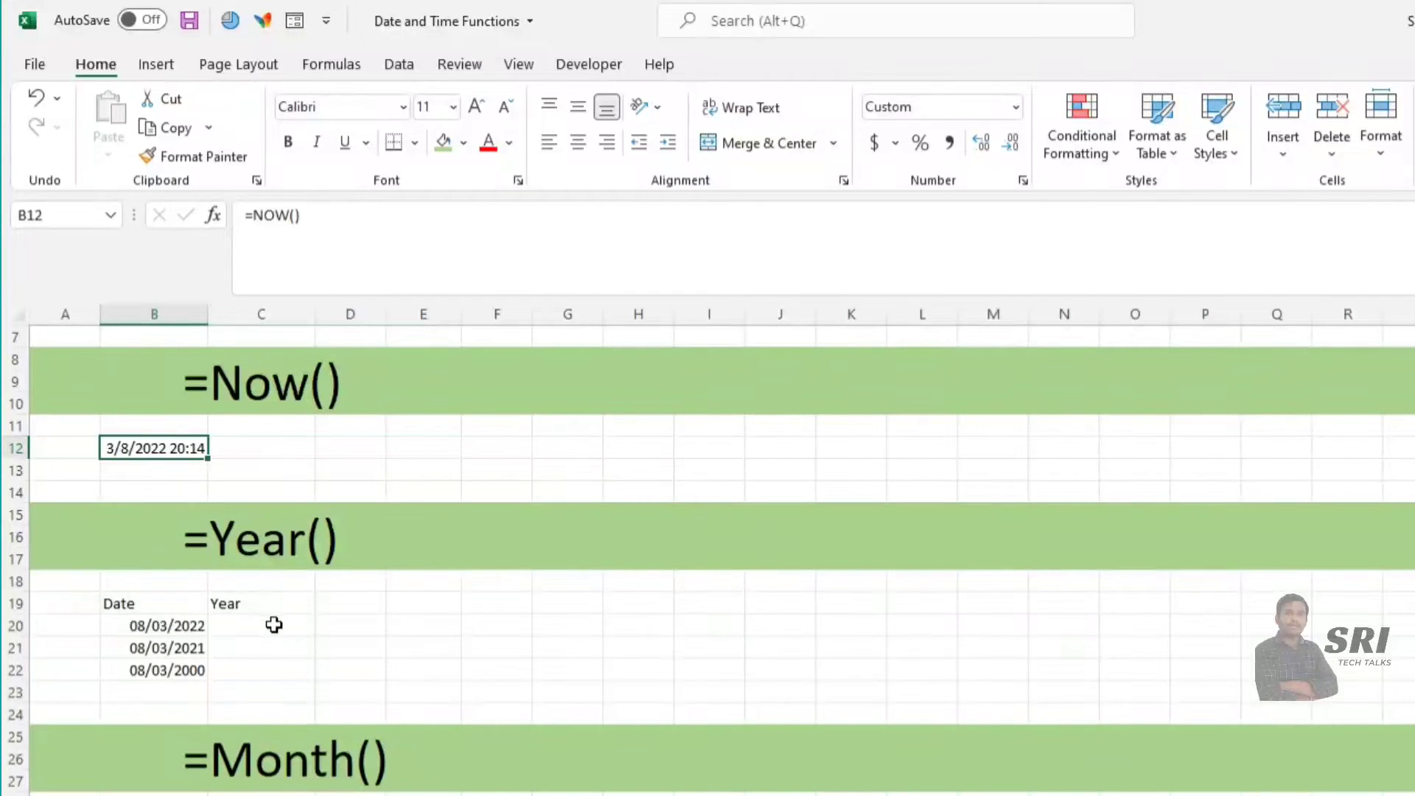
Enter =YEAR(B20) in C20 and fill it down to C22, giving 2022, 2021 and 2000
{"action": "left_click", "coordinate": [252, 604]}
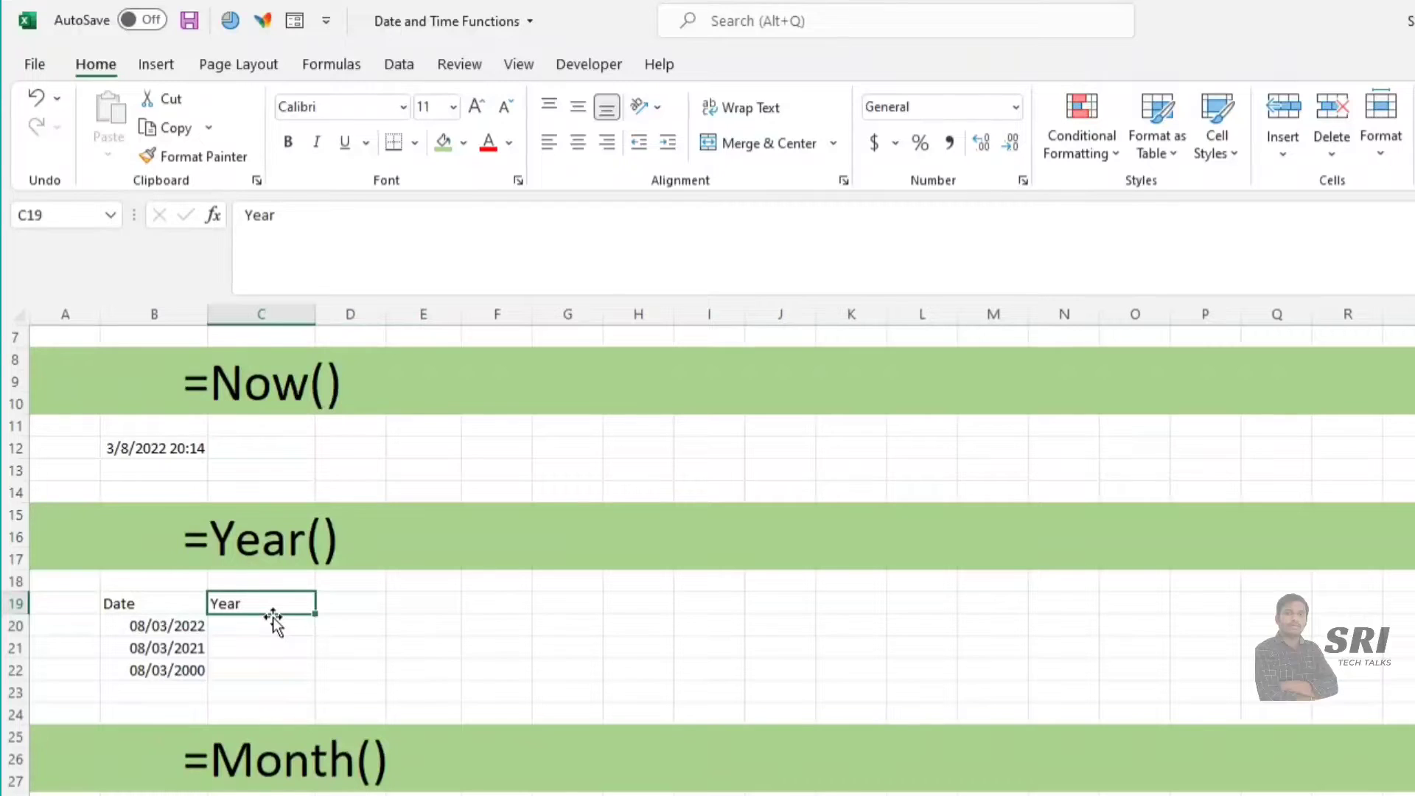
{"action": "left_click", "coordinate": [236, 628]}
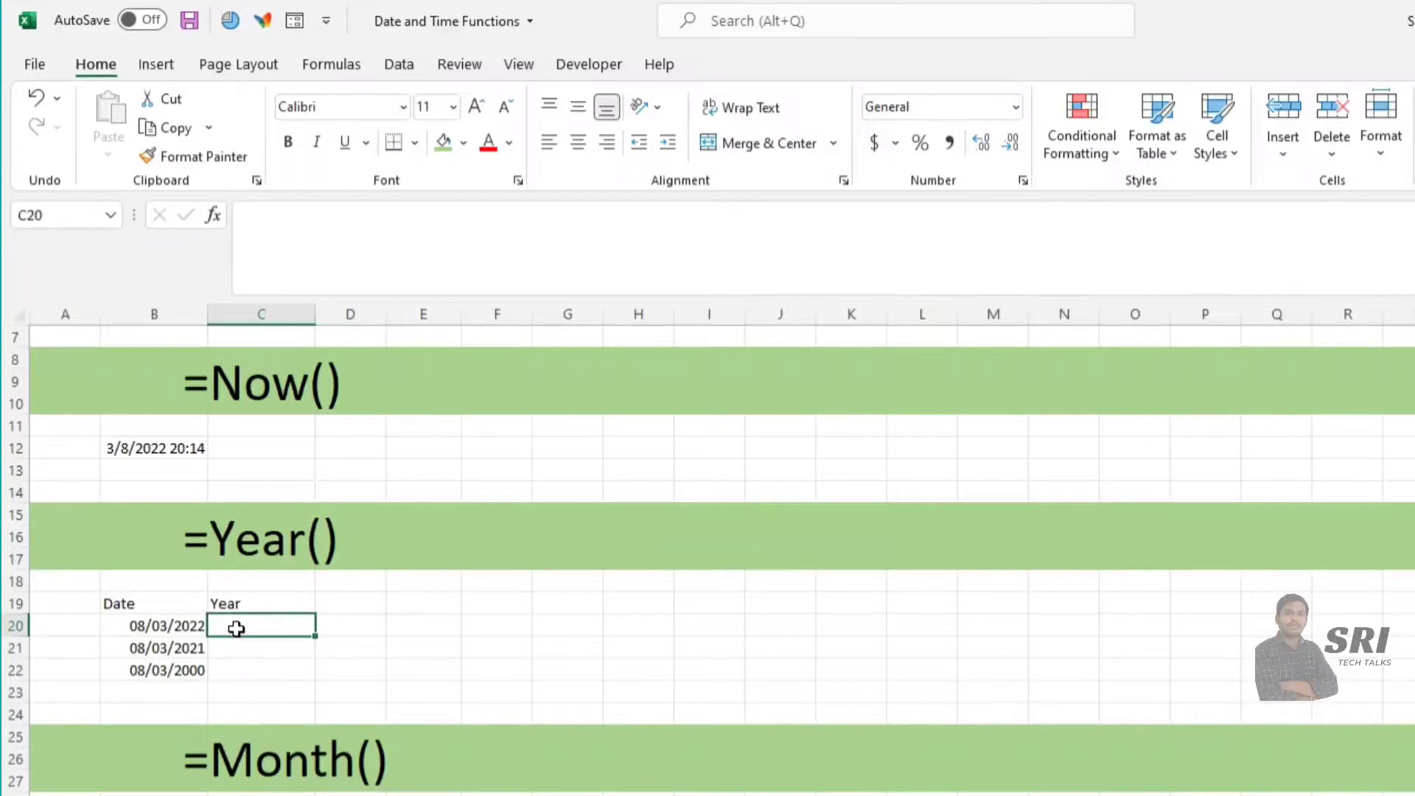
{"action": "type", "text": "=y"}
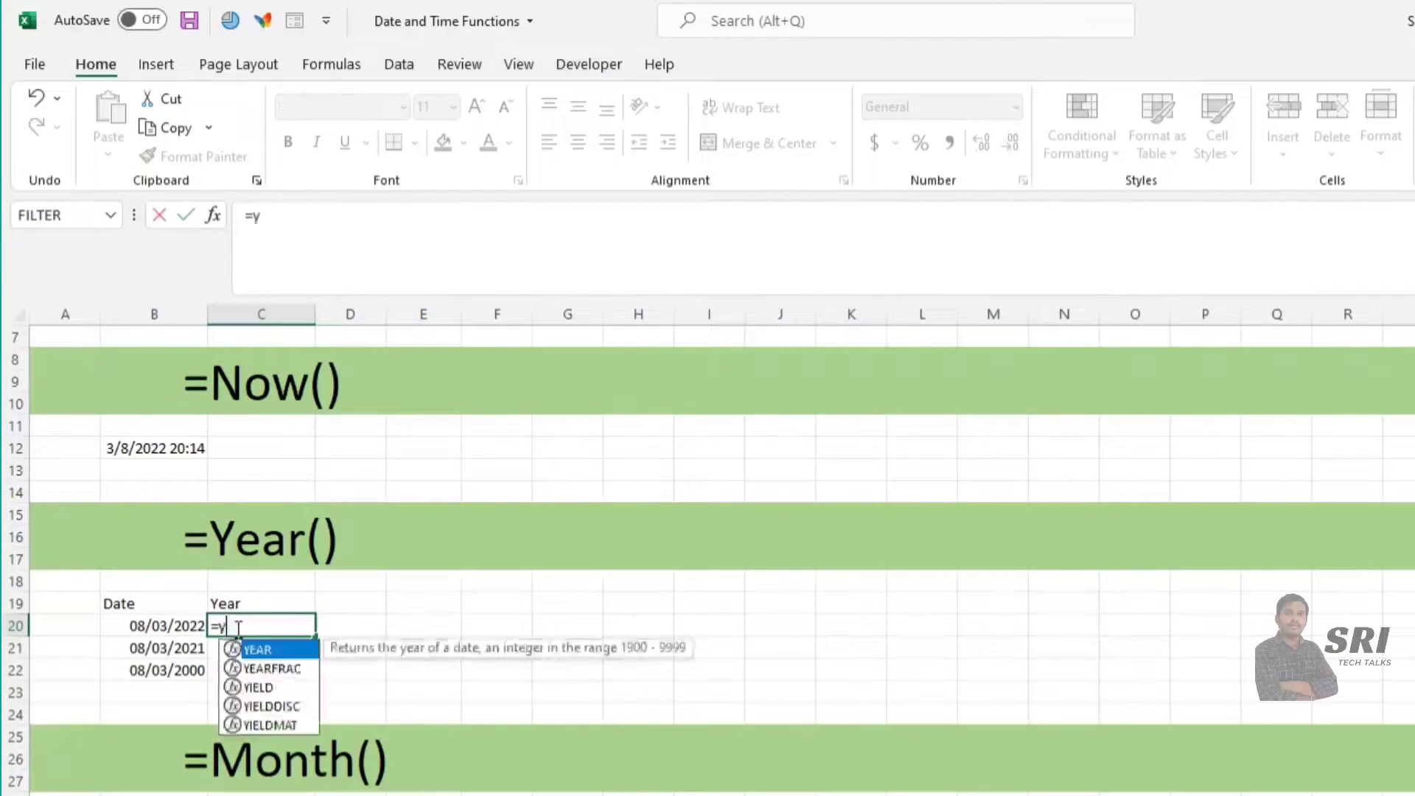
{"action": "type", "text": "ea"}
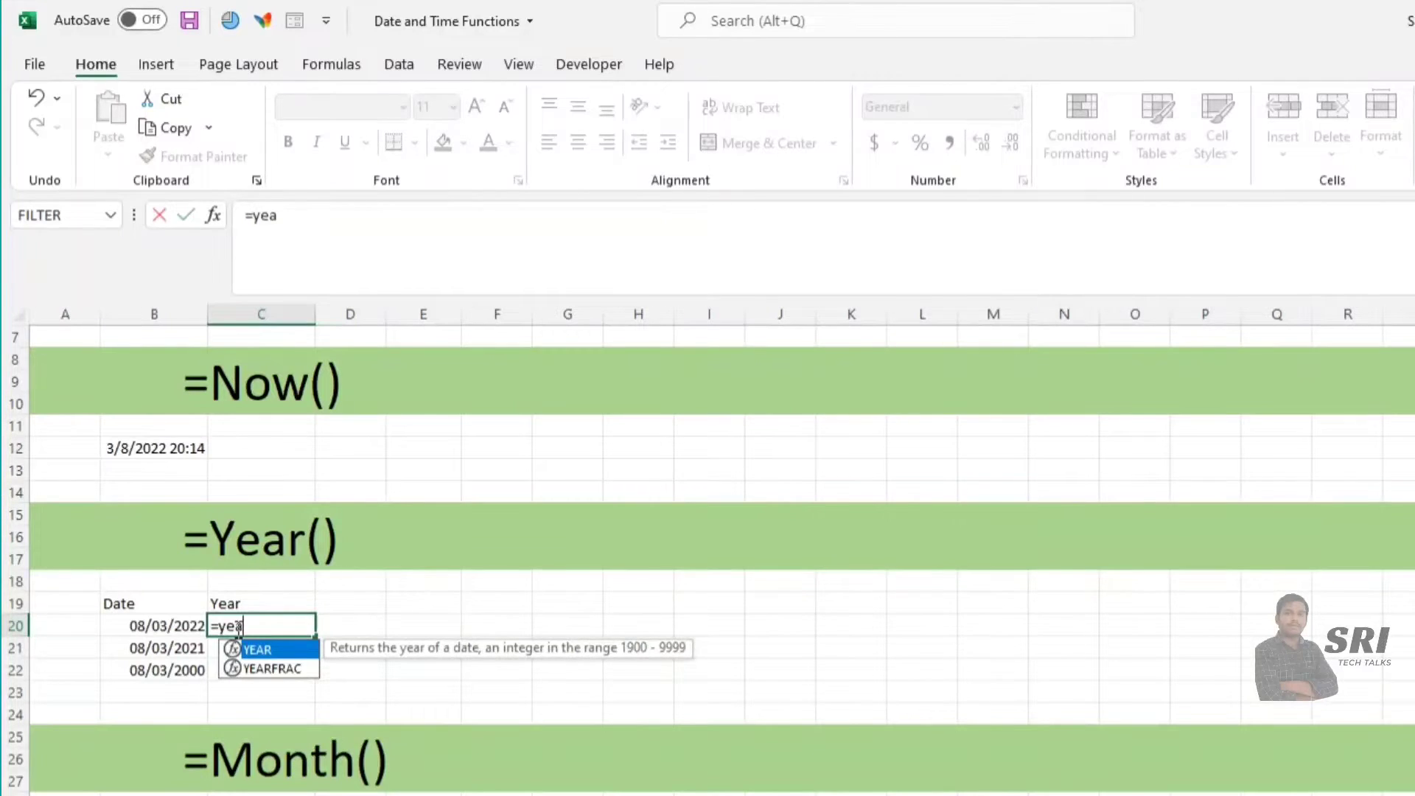
{"action": "key", "text": "Tab"}
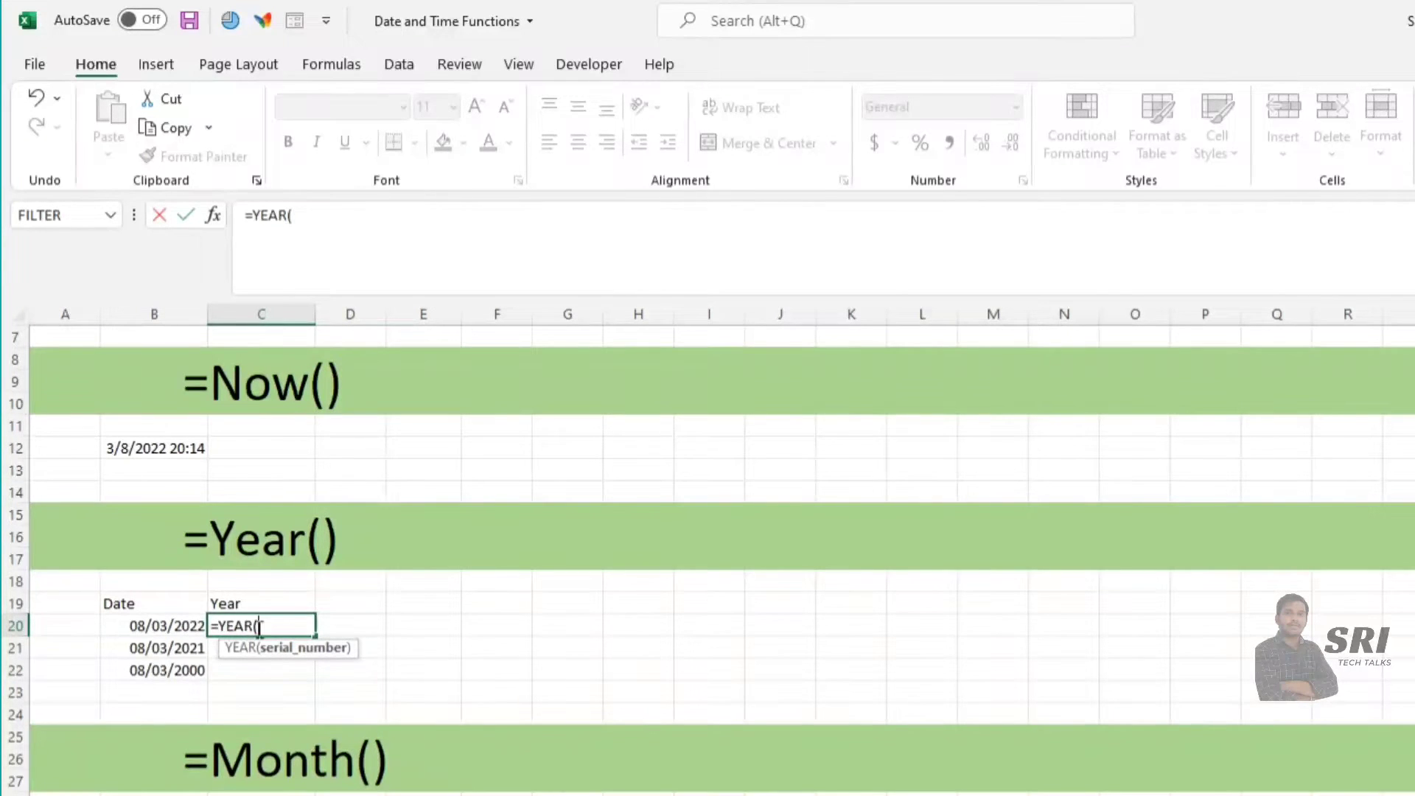
{"action": "left_click", "coordinate": [129, 628]}
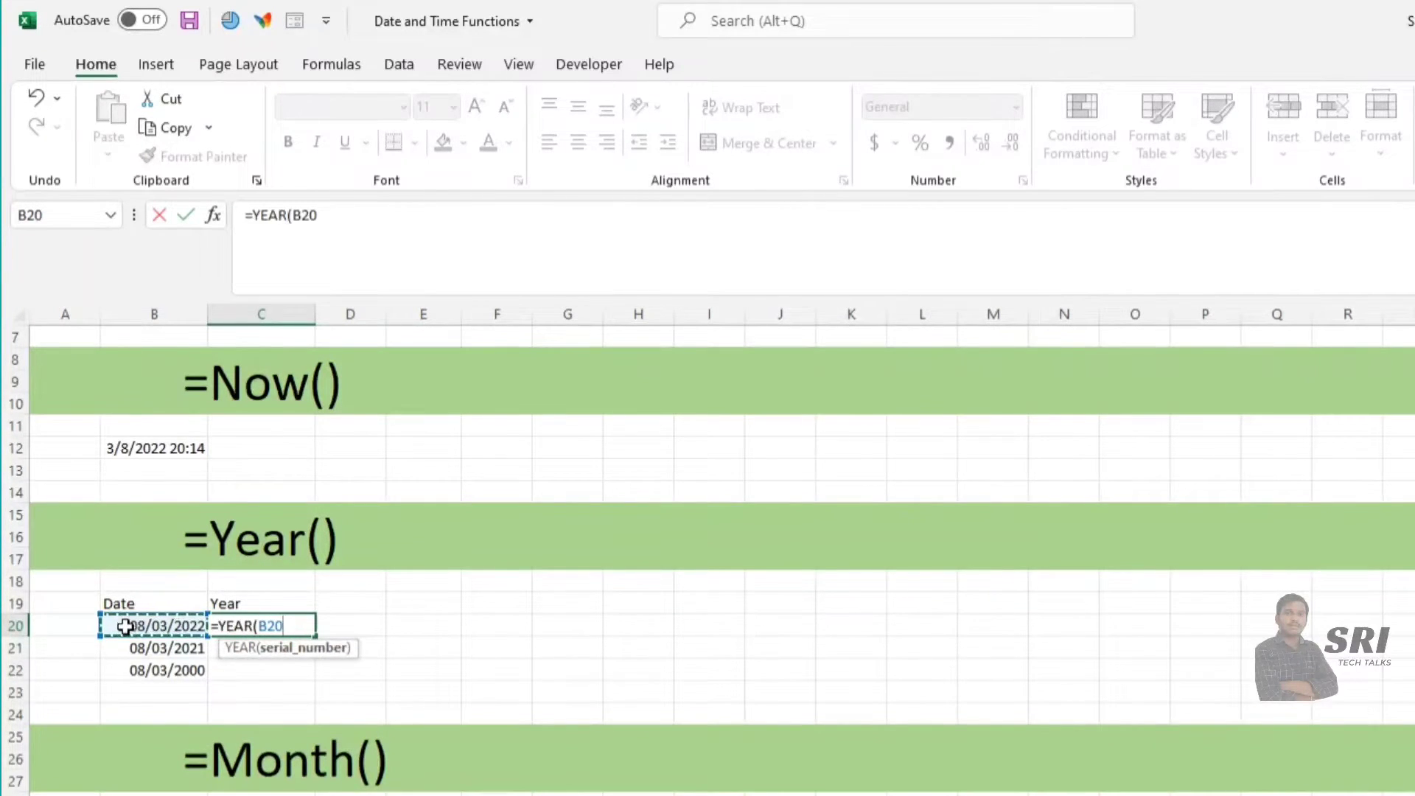
{"action": "type", "text": ")"}
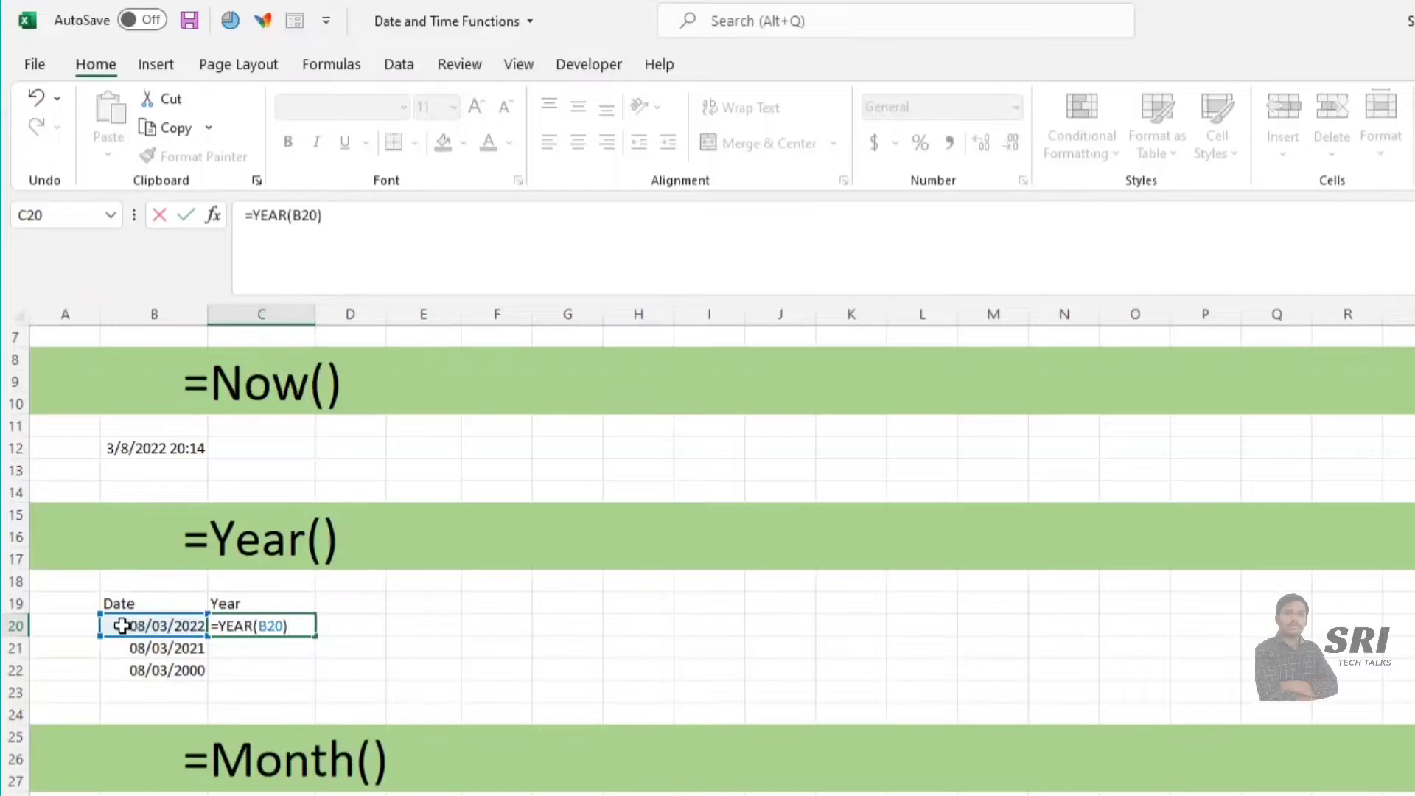
{"action": "key", "text": "Return"}
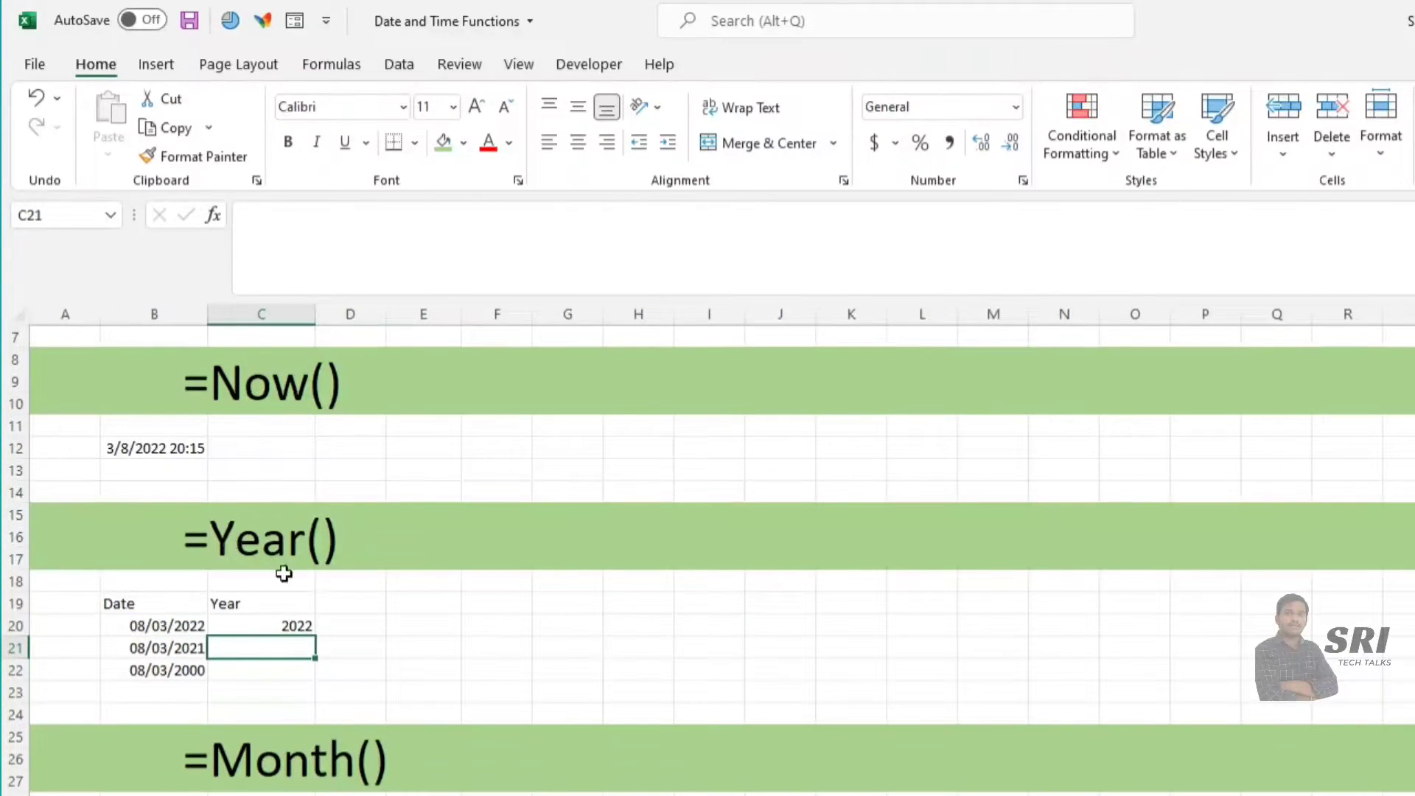
{"action": "left_click", "coordinate": [272, 625]}
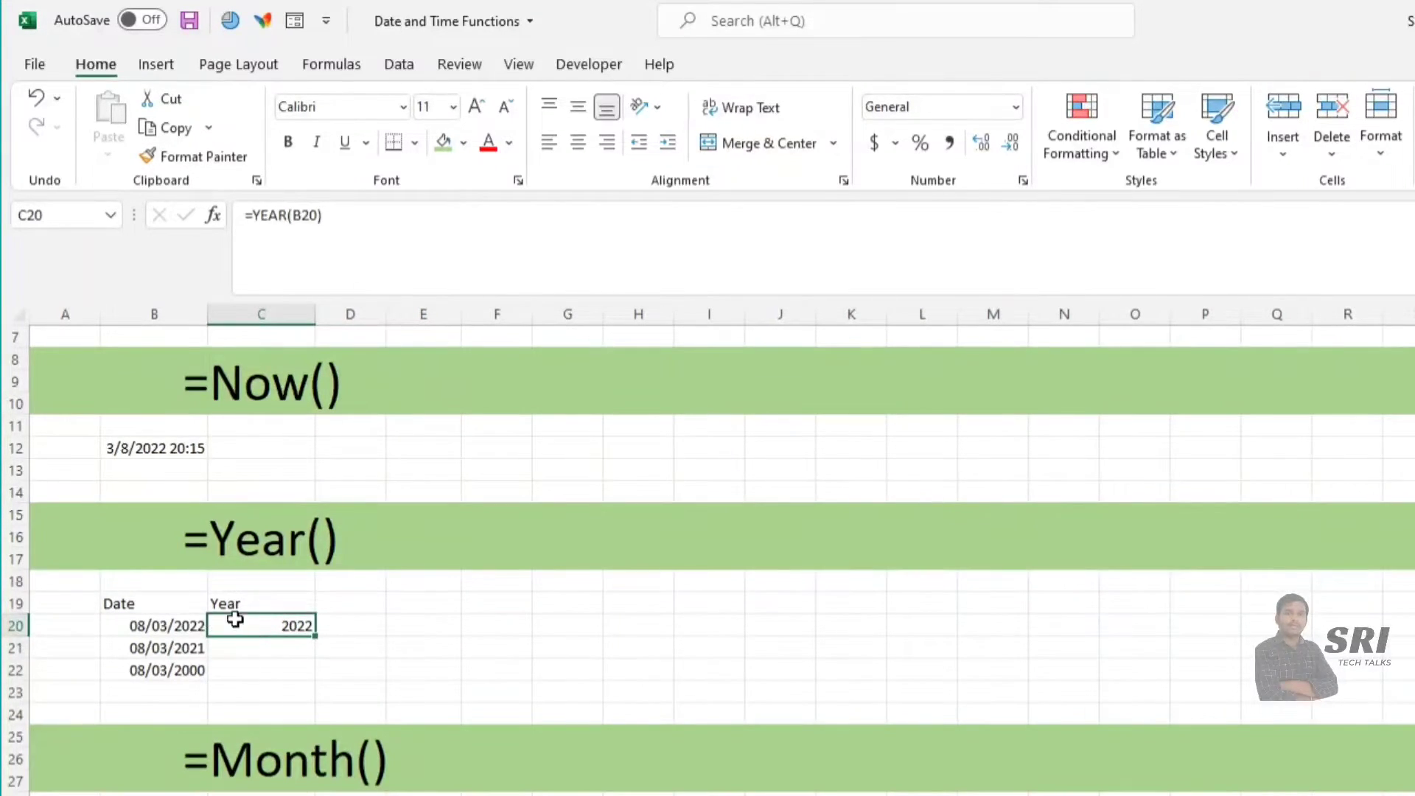
{"action": "left_click_drag", "start_coordinate": [297, 625], "coordinate": [294, 676]}
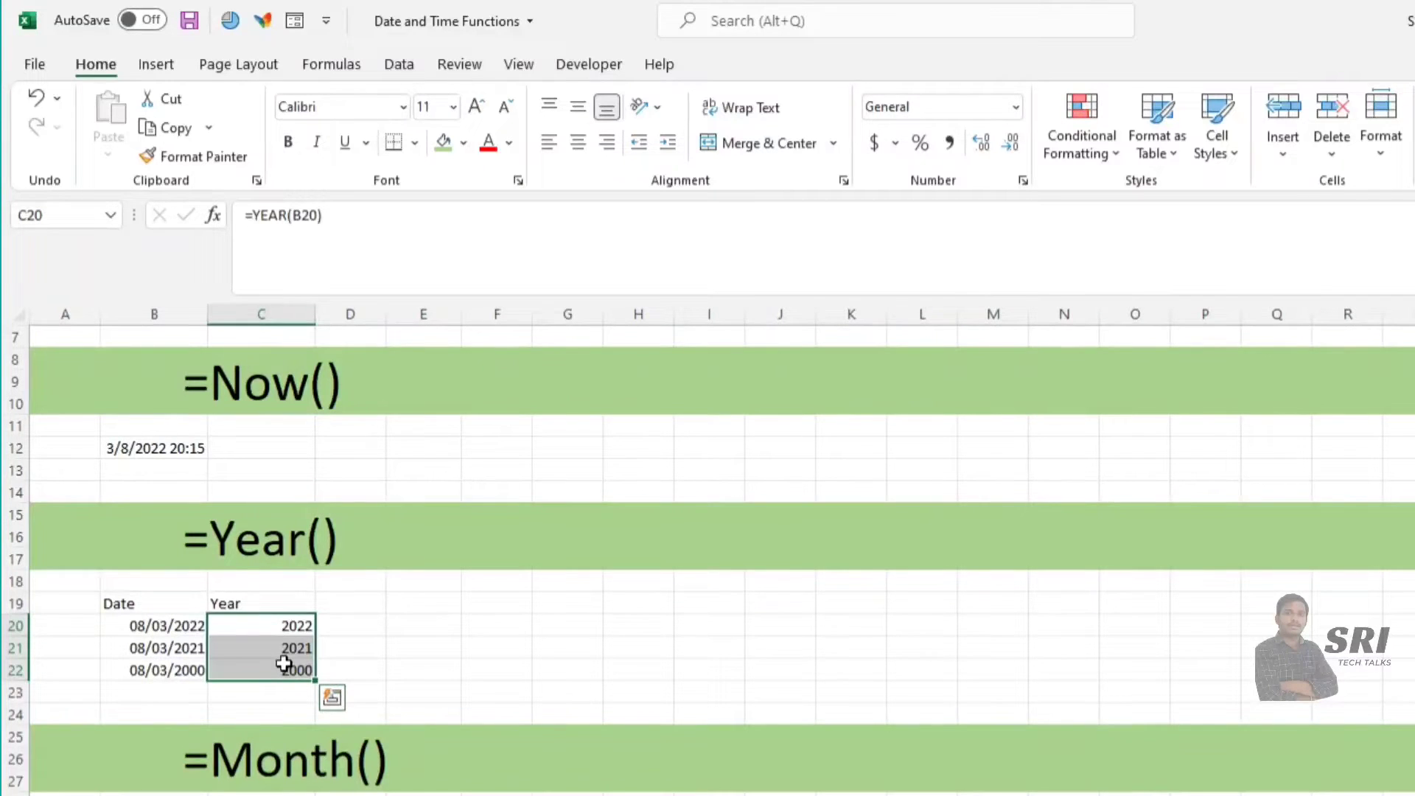
{"action": "scroll", "coordinate": [284, 663], "scroll_direction": "down", "scroll_amount": 3}
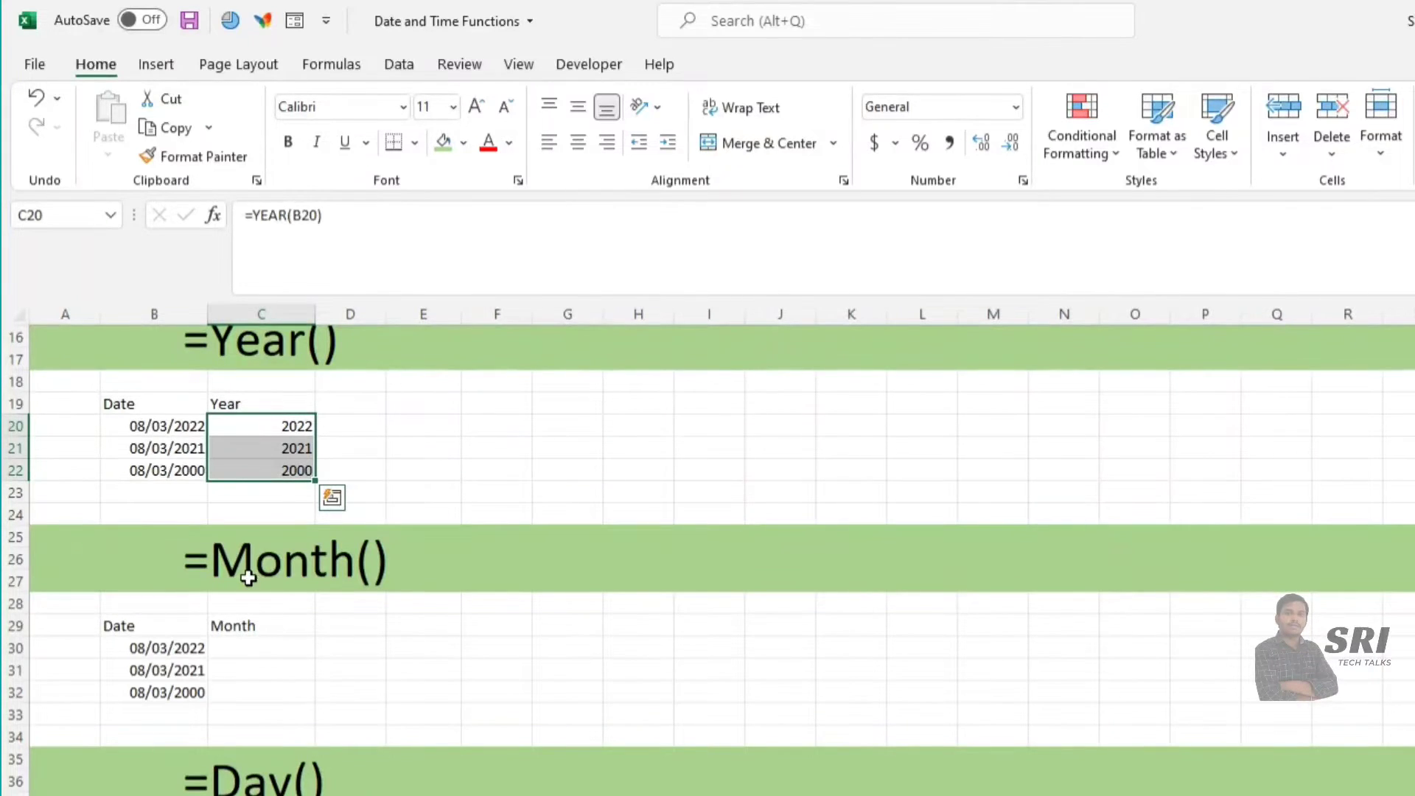
Enter =MONTH(B30) in C30 and fill it down to C32, each returning 3
{"action": "left_click", "coordinate": [258, 648]}
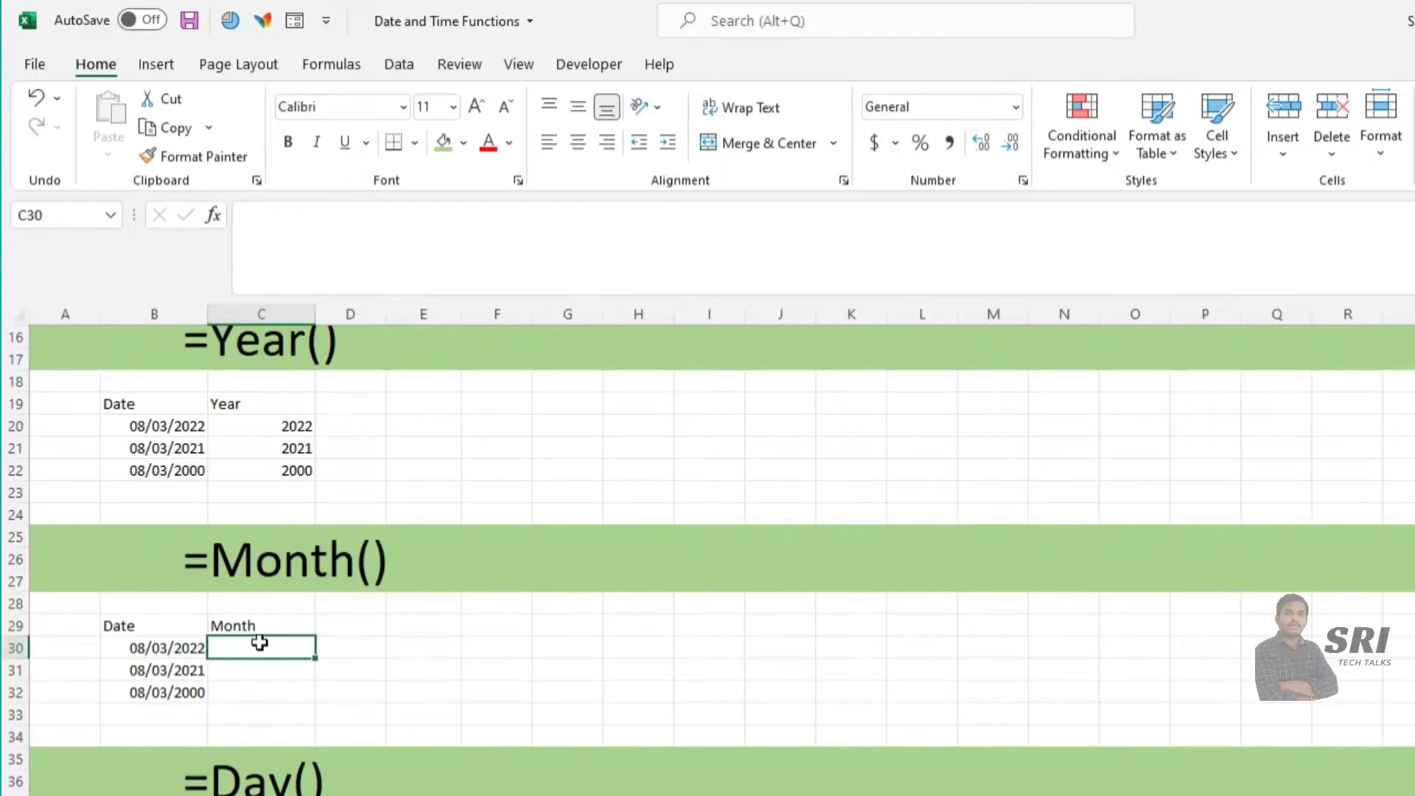
{"action": "type", "text": "=mo"}
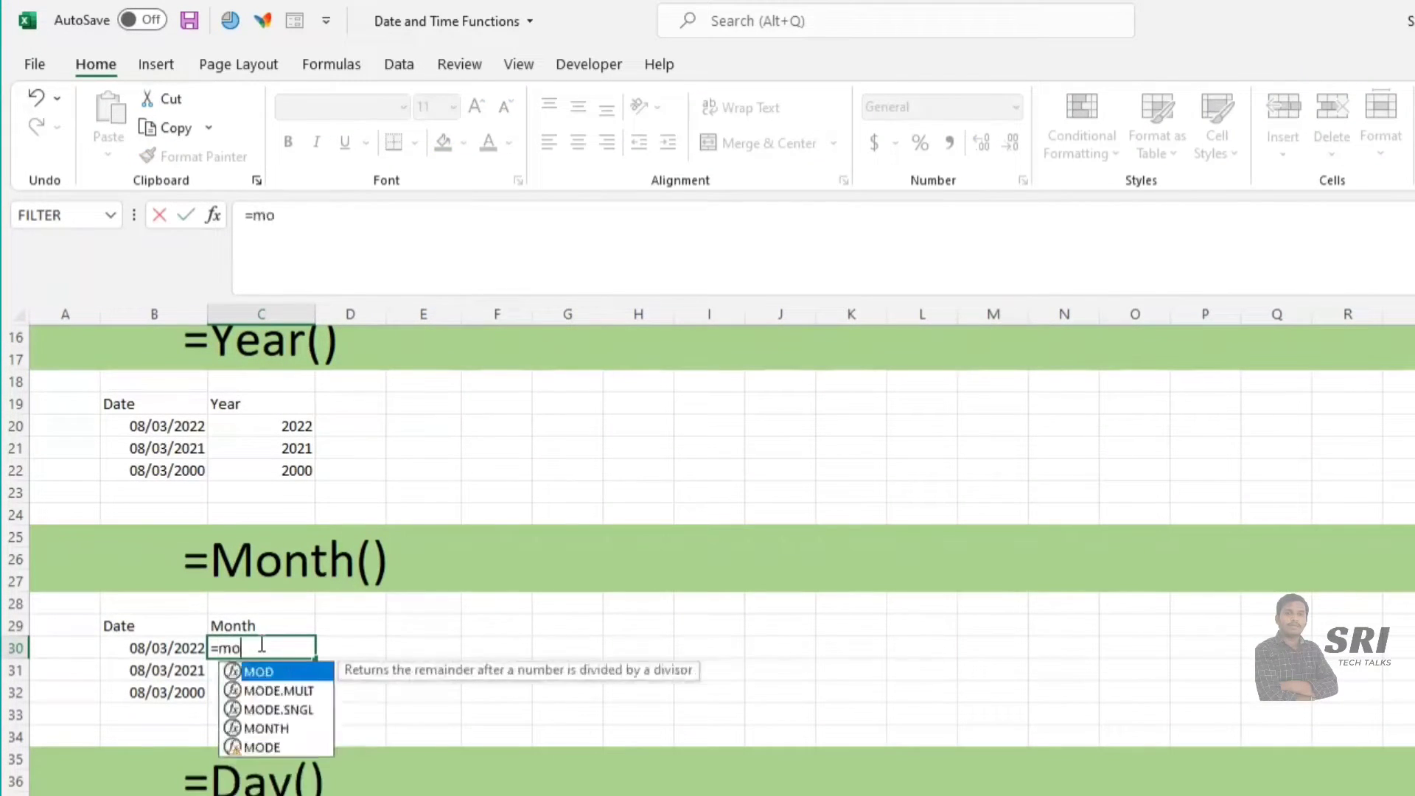
{"action": "type", "text": "n"}
{"action": "key", "text": "Tab"}
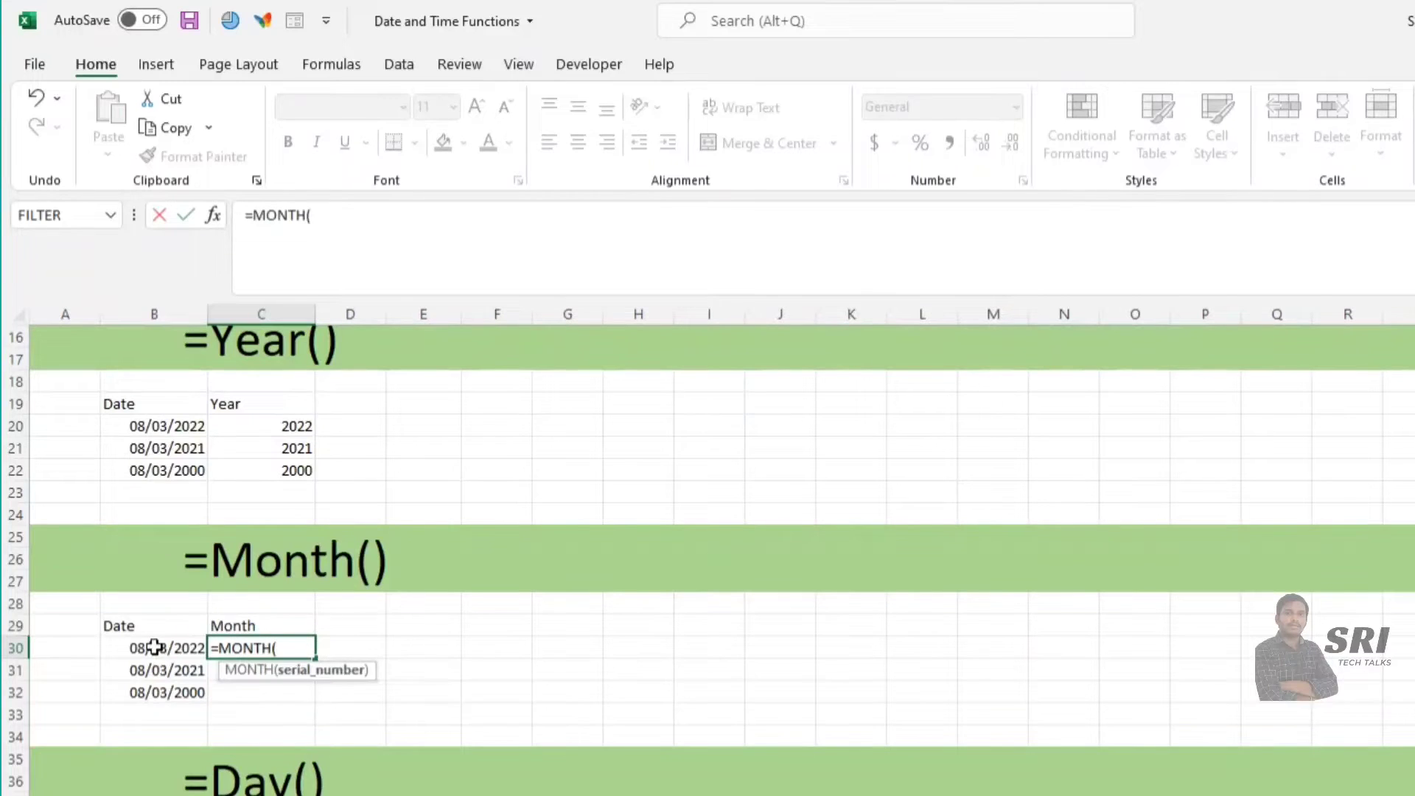
{"action": "left_click", "coordinate": [154, 647]}
{"action": "key", "text": "Return"}
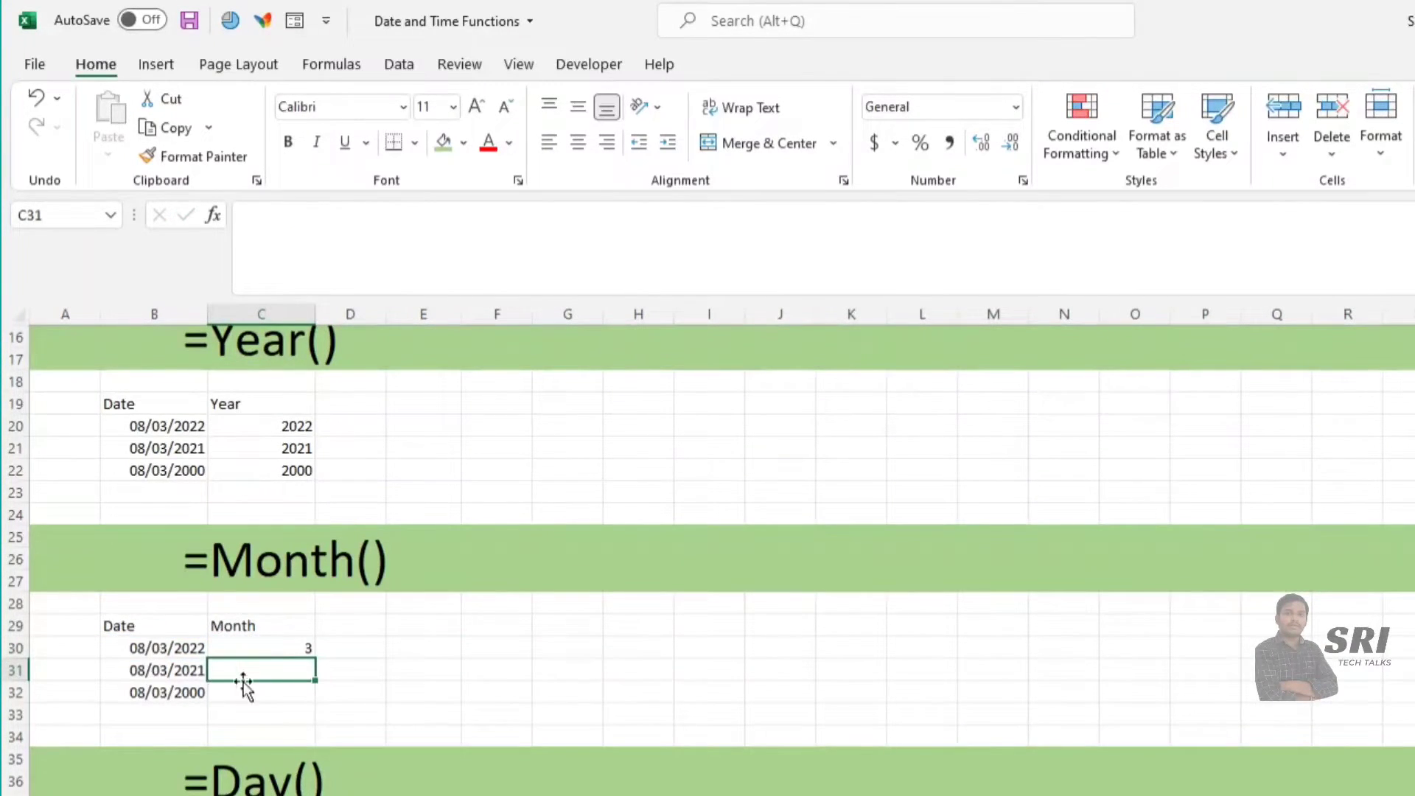
{"action": "left_click_drag", "start_coordinate": [265, 645], "coordinate": [256, 685]}
{"action": "key", "text": "ctrl+d"}
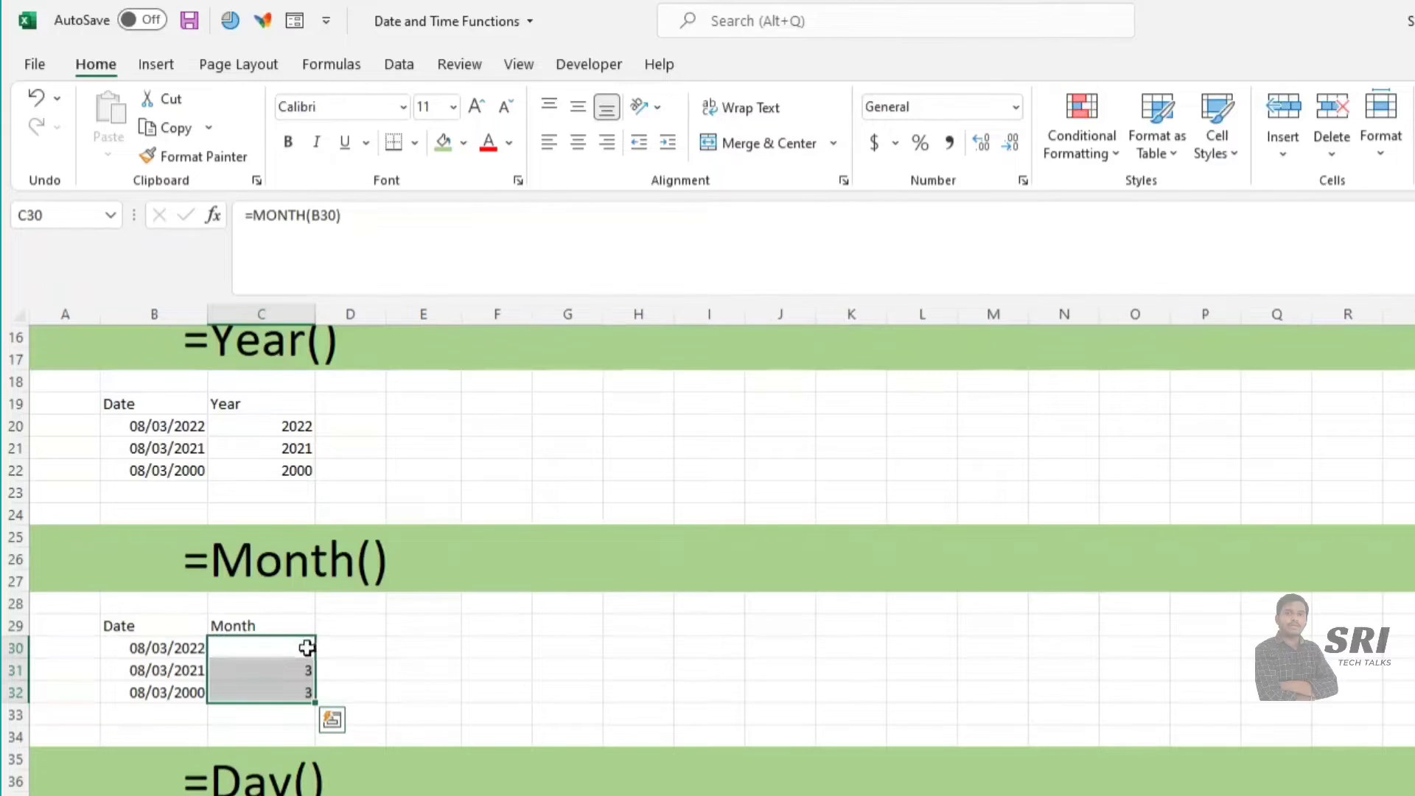
Move down to the Day example and select cell C40
{"action": "scroll", "coordinate": [298, 656], "scroll_direction": "down", "scroll_amount": 1}
{"action": "scroll", "coordinate": [262, 594], "scroll_direction": "down", "scroll_amount": 3}
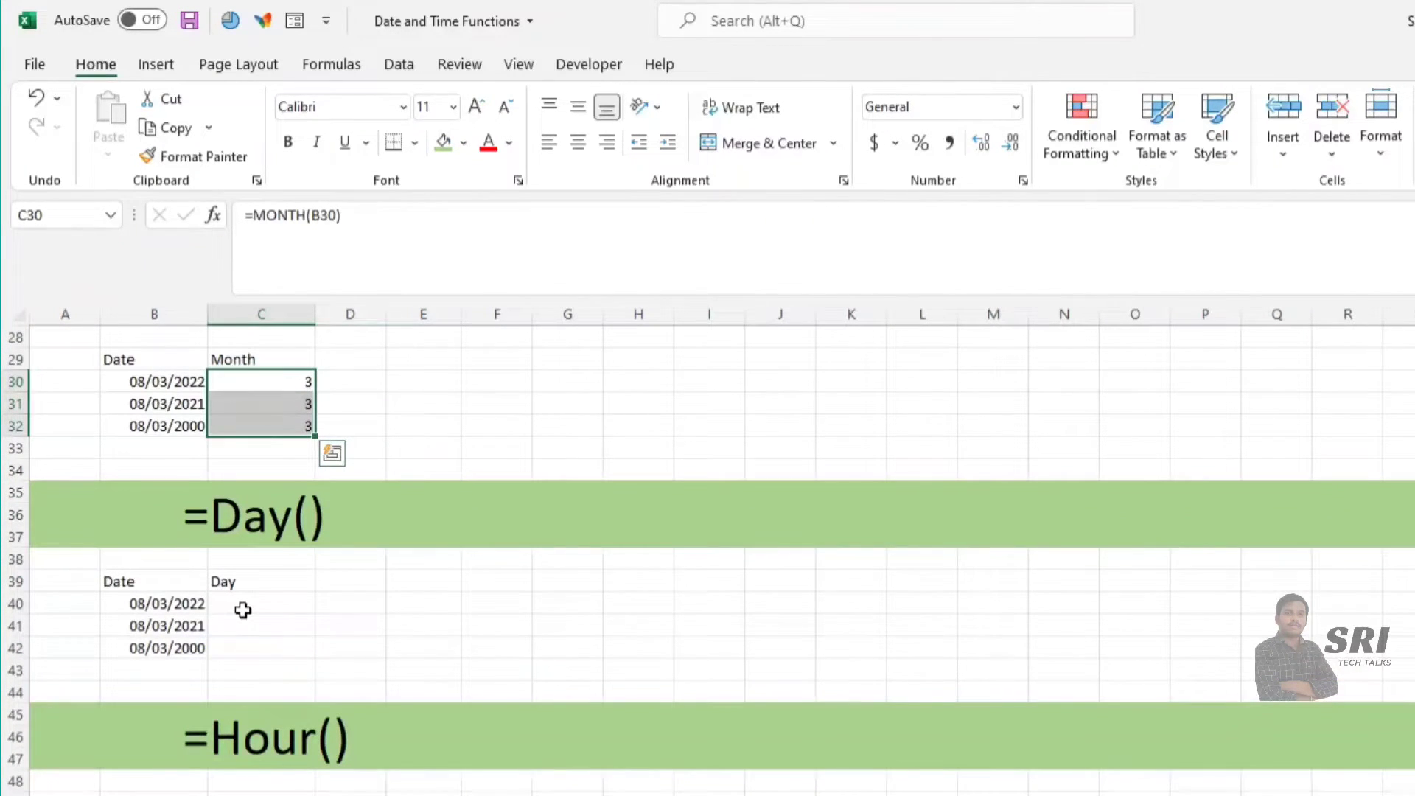
{"action": "left_click", "coordinate": [244, 610]}
{"action": "scroll", "coordinate": [303, 629], "scroll_direction": "up", "scroll_amount": 3}
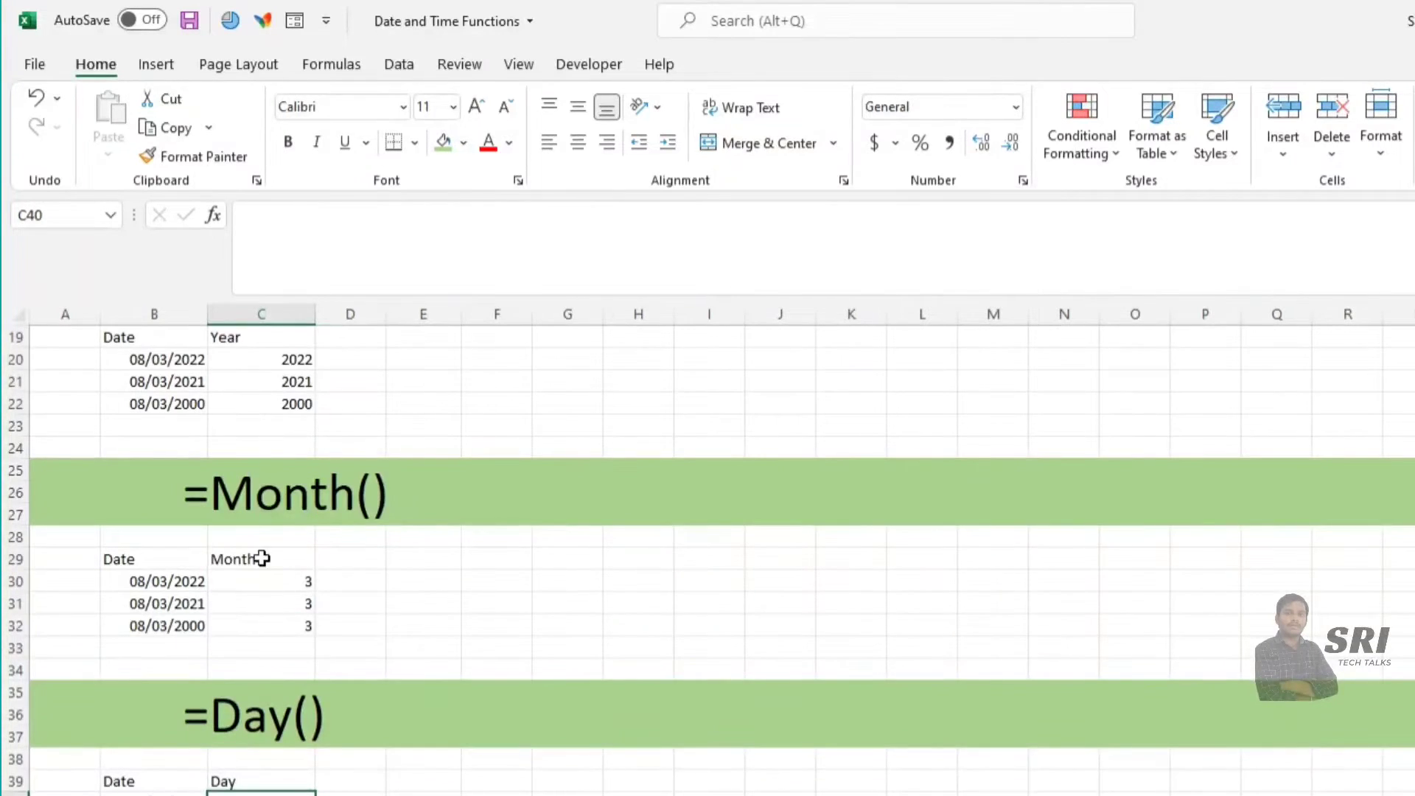
{"action": "scroll", "coordinate": [262, 560], "scroll_direction": "up", "scroll_amount": 3}
{"action": "scroll", "coordinate": [262, 606], "scroll_direction": "down", "scroll_amount": 4}
{"action": "scroll", "coordinate": [243, 597], "scroll_direction": "down", "scroll_amount": 1}
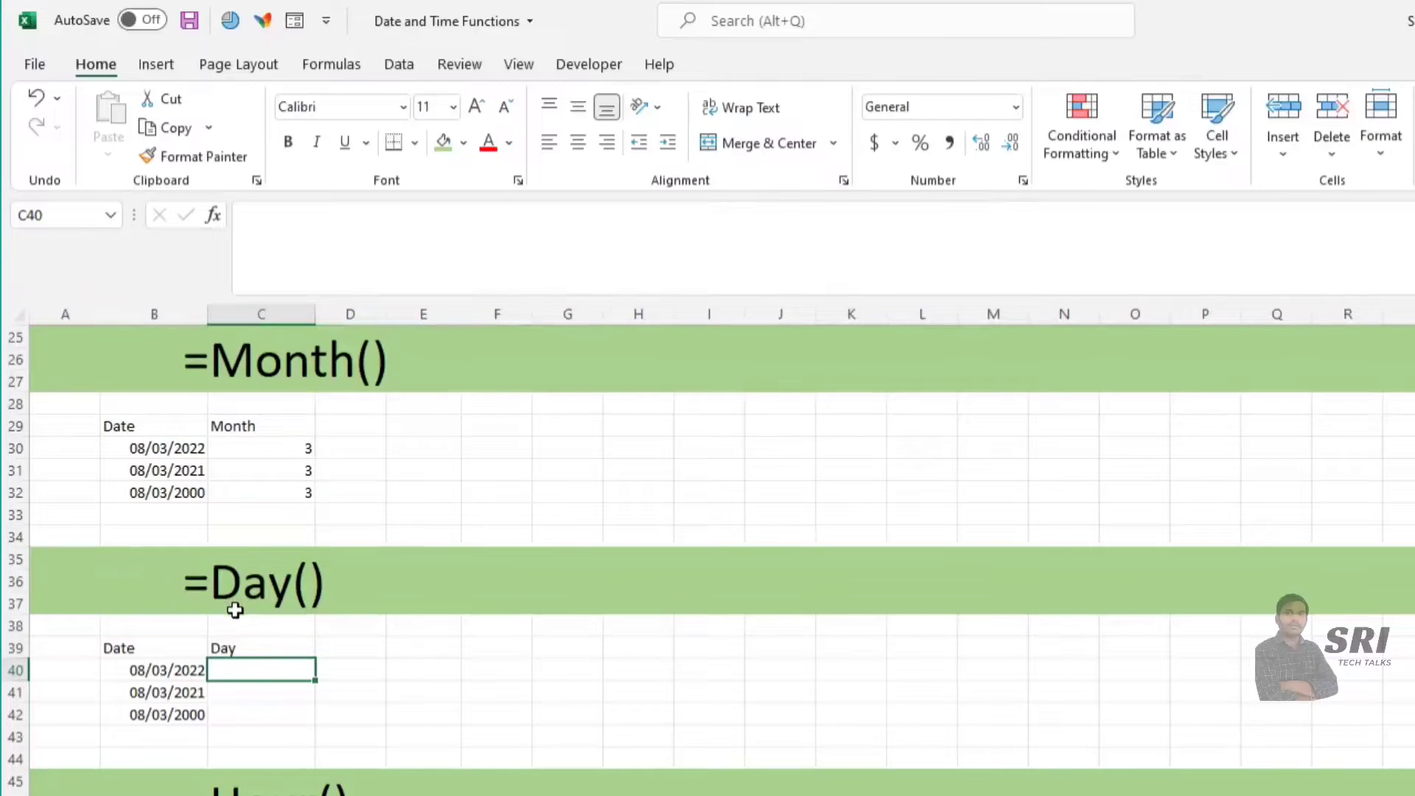
Enter =DAY(B40) in C40
{"action": "type", "text": "=day"}
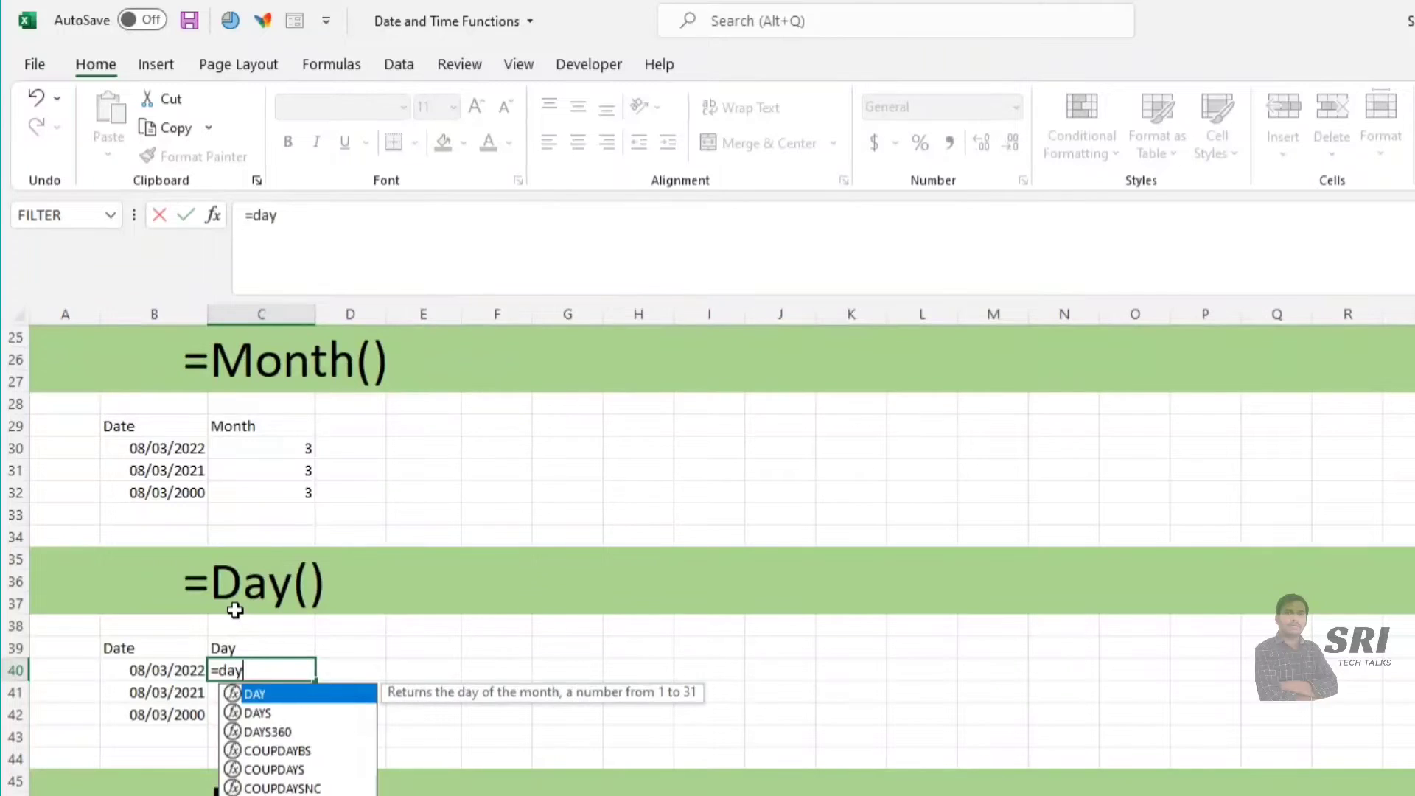
{"action": "key", "text": "Tab"}
{"action": "left_click", "coordinate": [157, 671]}
{"action": "type", "text": ")"}
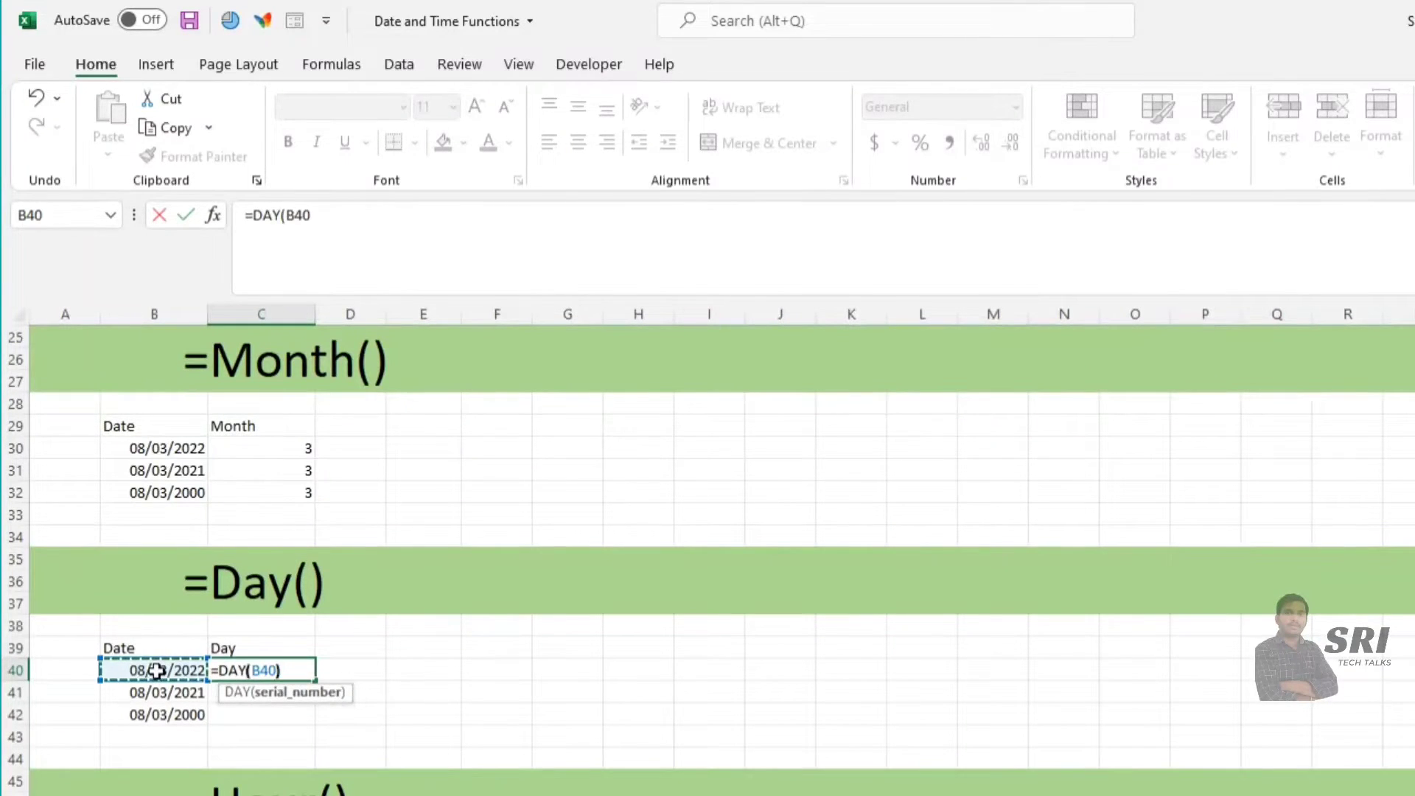
{"action": "key", "text": "Return"}
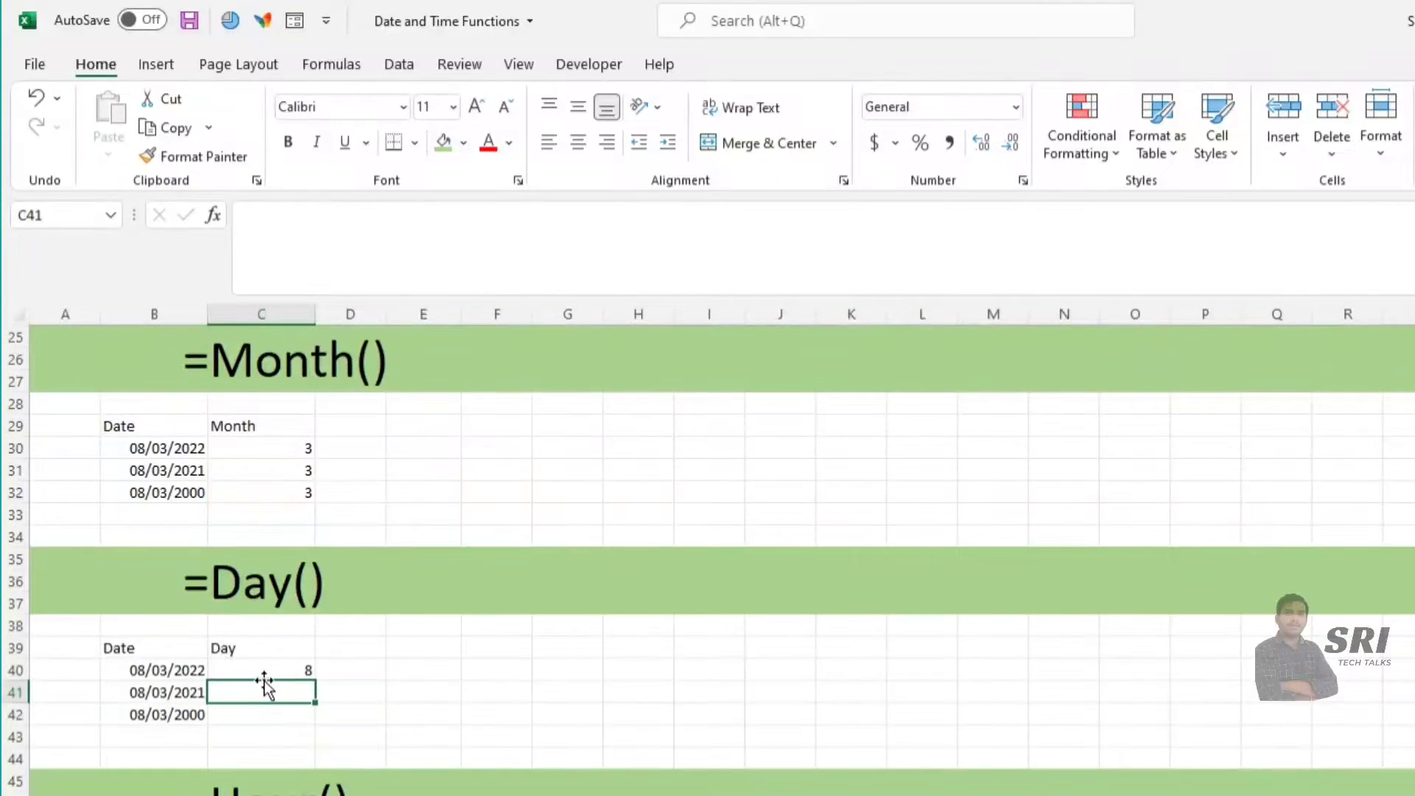
Change the date in B41 to 09/03/2021
{"action": "left_click", "coordinate": [142, 689]}
{"action": "left_click", "coordinate": [264, 216]}
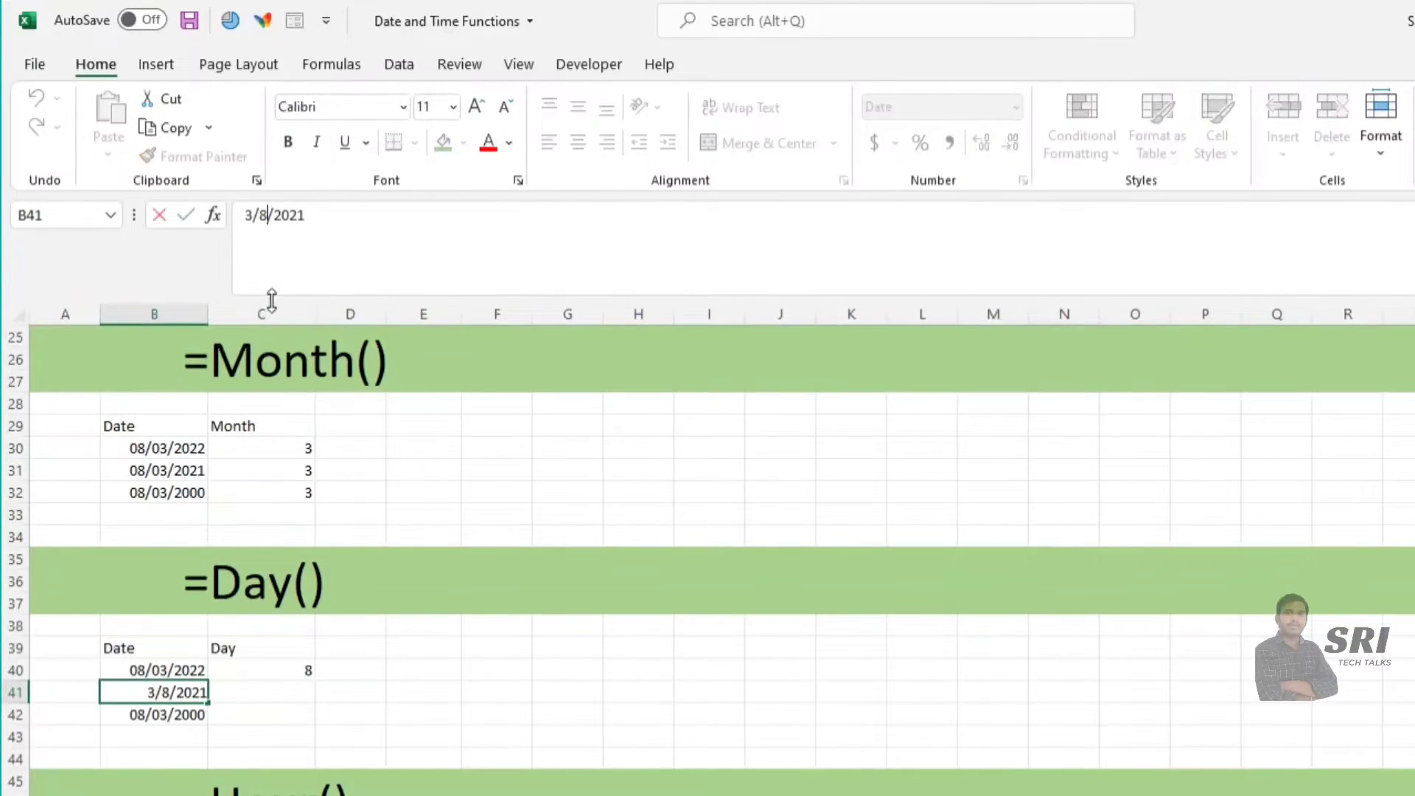
{"action": "key", "text": "BackSpace"}
{"action": "type", "text": "9"}
{"action": "key", "text": "Return"}
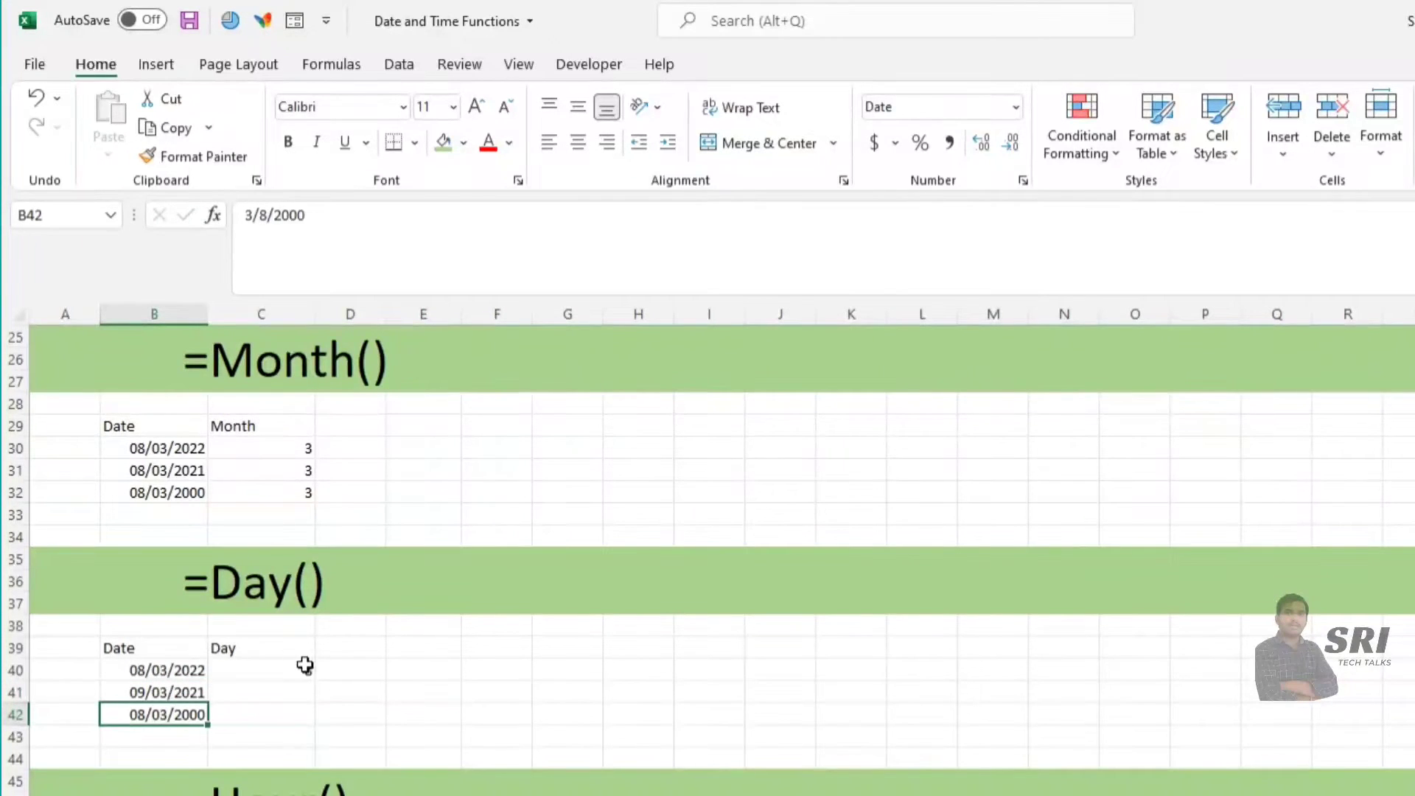
Fill the DAY formula down to C42, giving 8, 9 and 8
{"action": "left_click", "coordinate": [303, 664]}
{"action": "left_click_drag", "start_coordinate": [314, 680], "coordinate": [292, 704]}
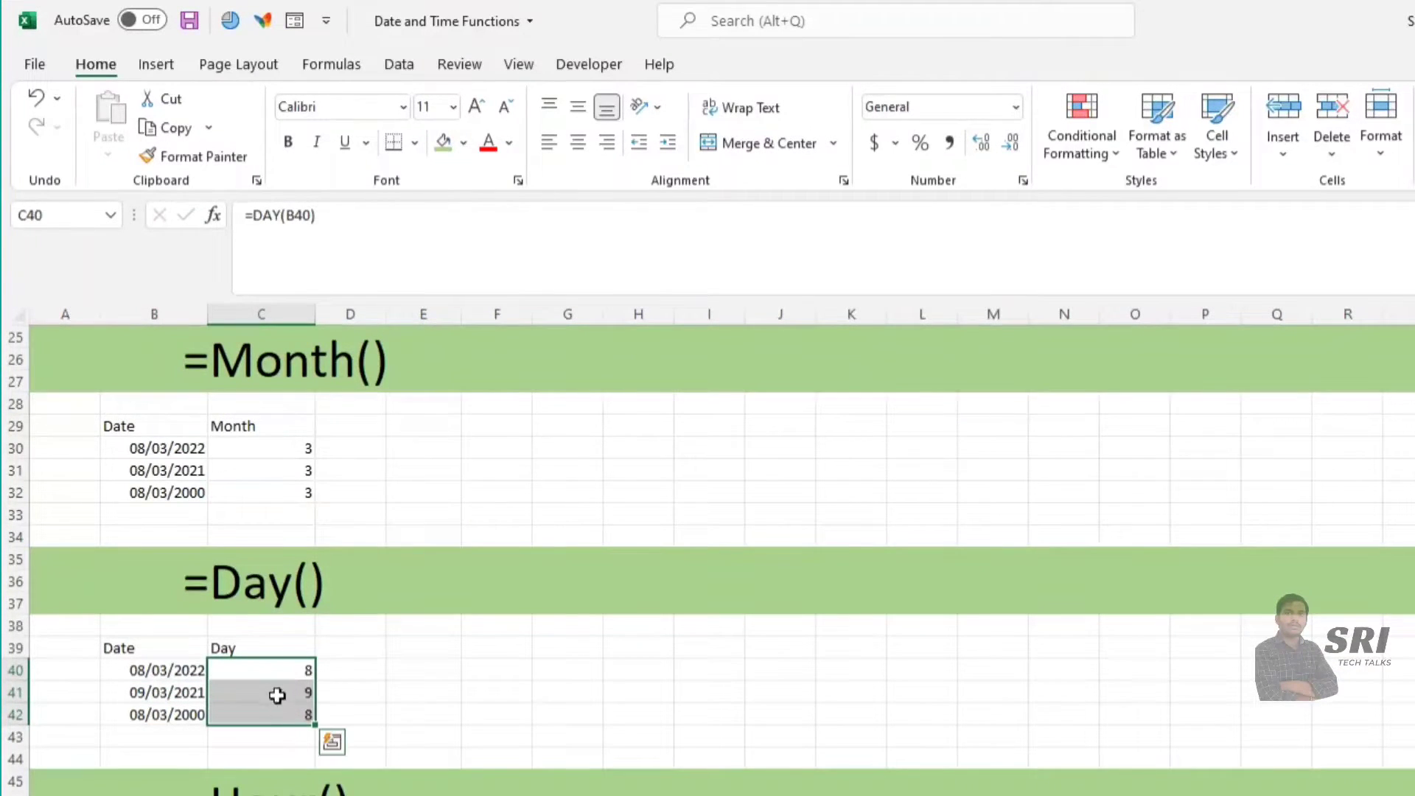
{"action": "left_click", "coordinate": [247, 691]}
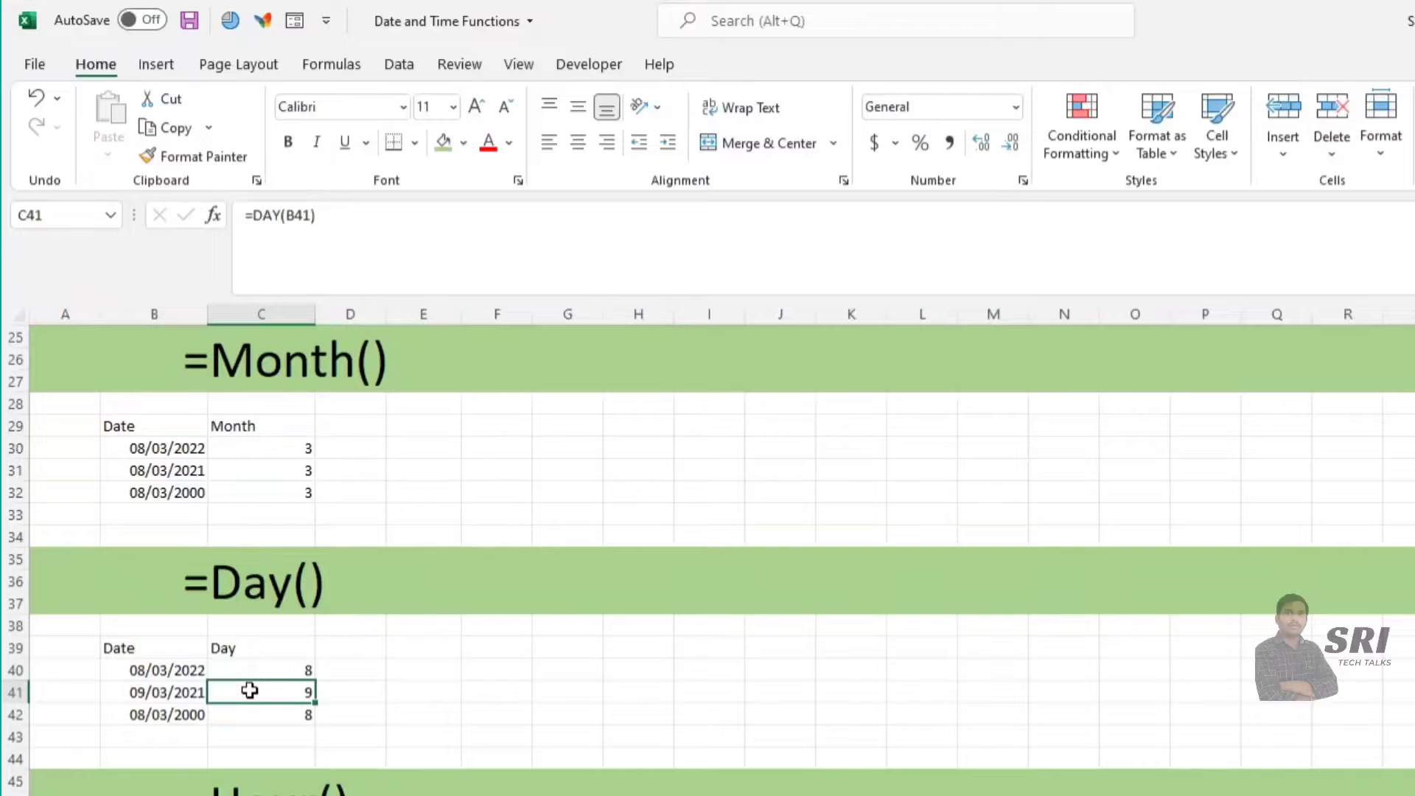
{"action": "scroll", "coordinate": [250, 690], "scroll_direction": "down", "scroll_amount": 1}
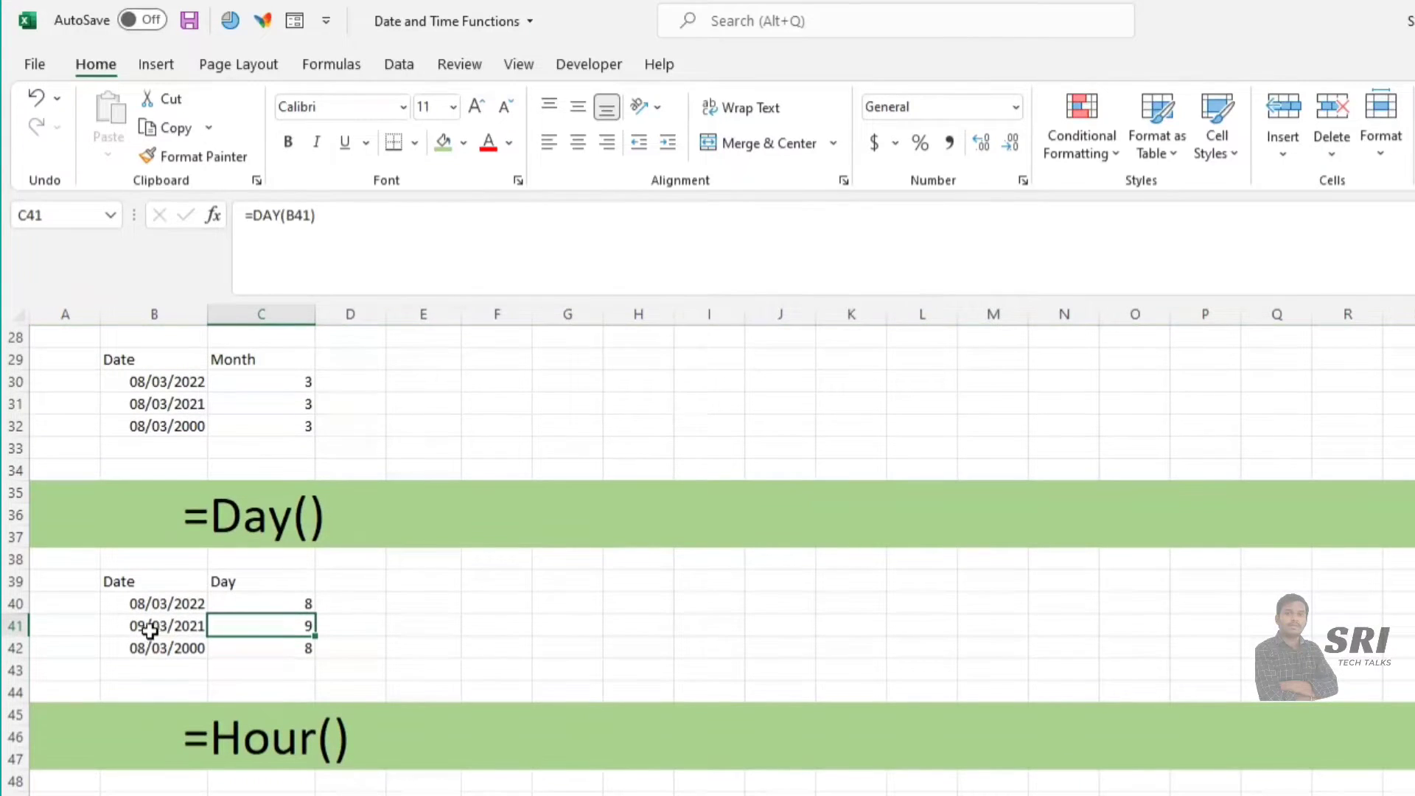
{"action": "scroll", "coordinate": [260, 658], "scroll_direction": "up", "scroll_amount": 1}
{"action": "scroll", "coordinate": [259, 659], "scroll_direction": "up", "scroll_amount": 2}
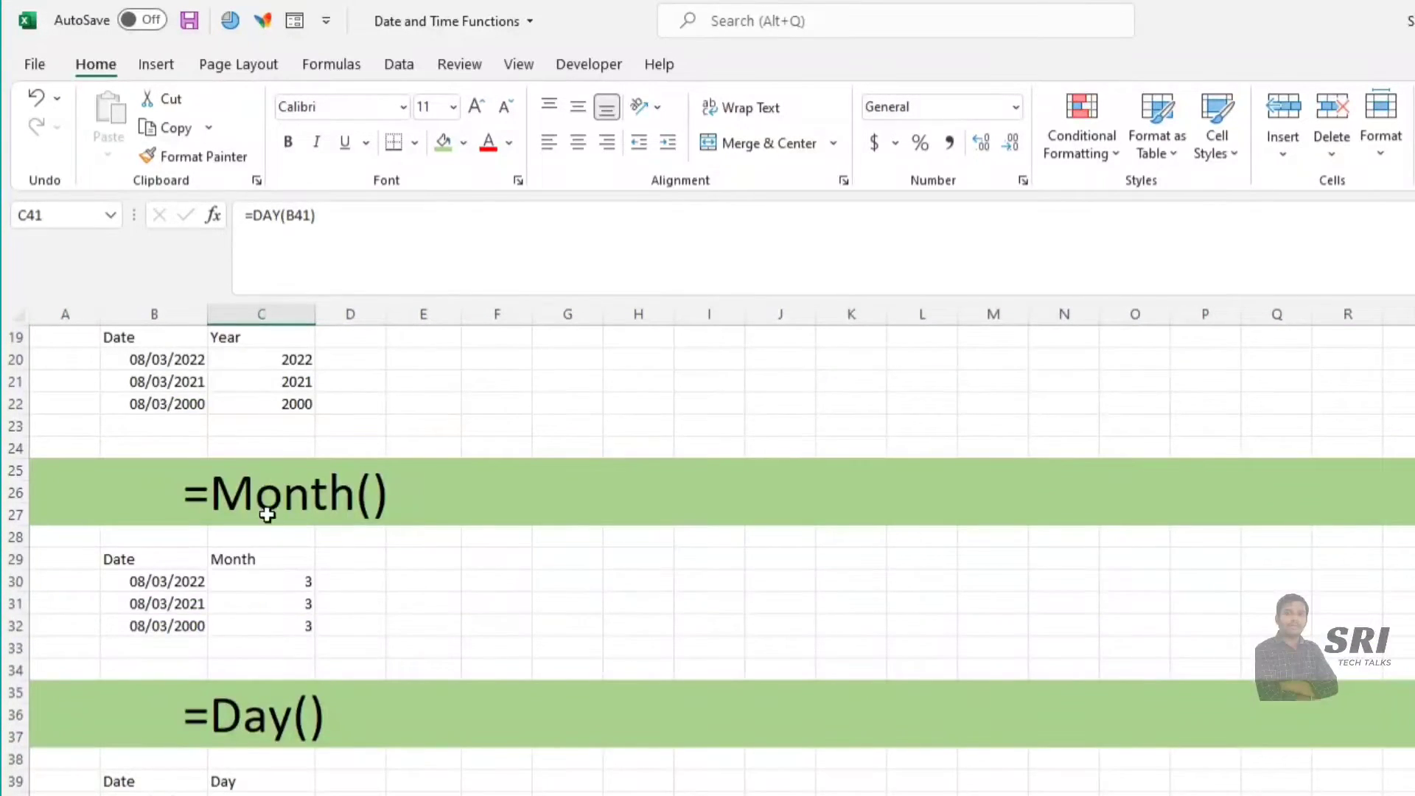
{"action": "scroll", "coordinate": [266, 515], "scroll_direction": "up", "scroll_amount": 2}
{"action": "scroll", "coordinate": [272, 537], "scroll_direction": "down", "scroll_amount": 4}
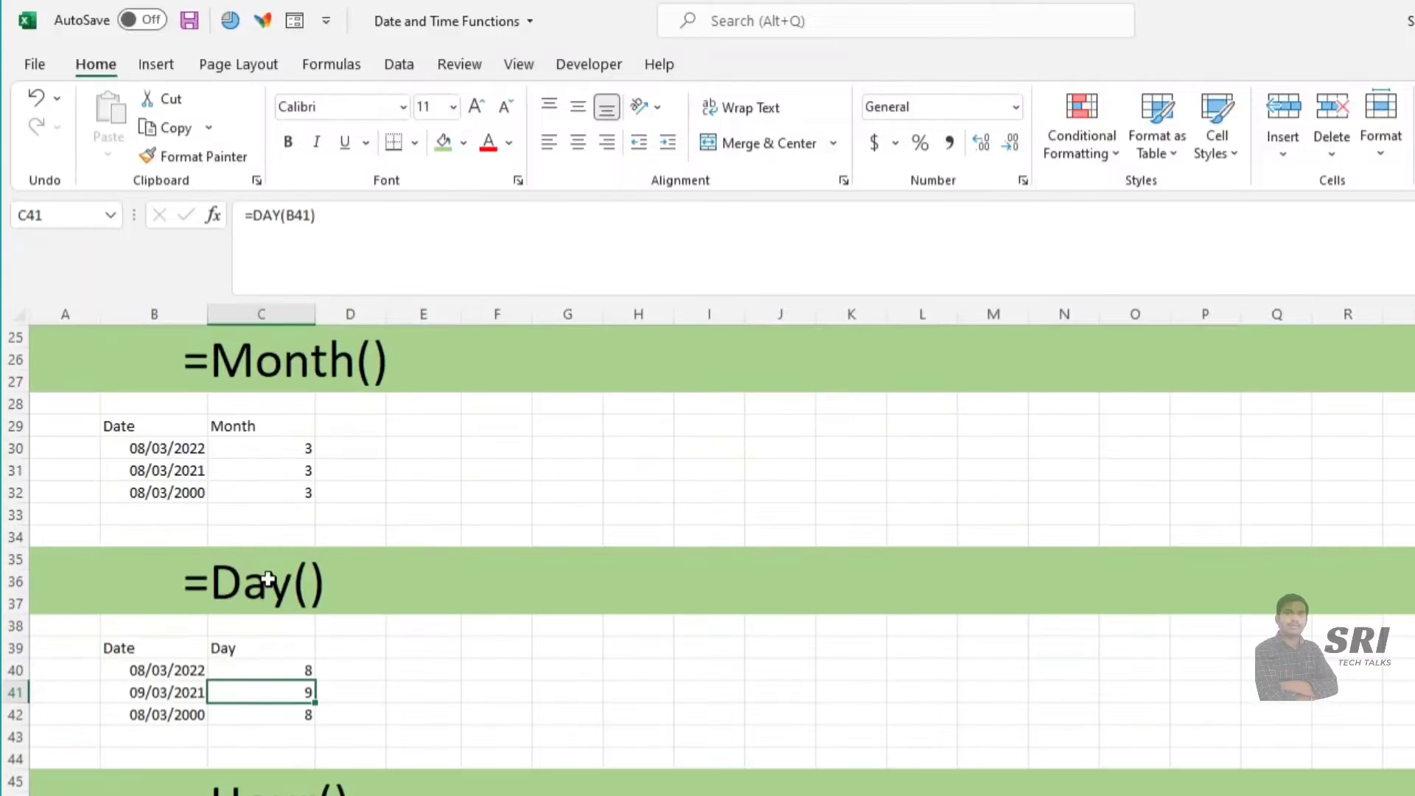
{"action": "scroll", "coordinate": [266, 568], "scroll_direction": "down", "scroll_amount": 2}
{"action": "scroll", "coordinate": [266, 568], "scroll_direction": "down", "scroll_amount": 1}
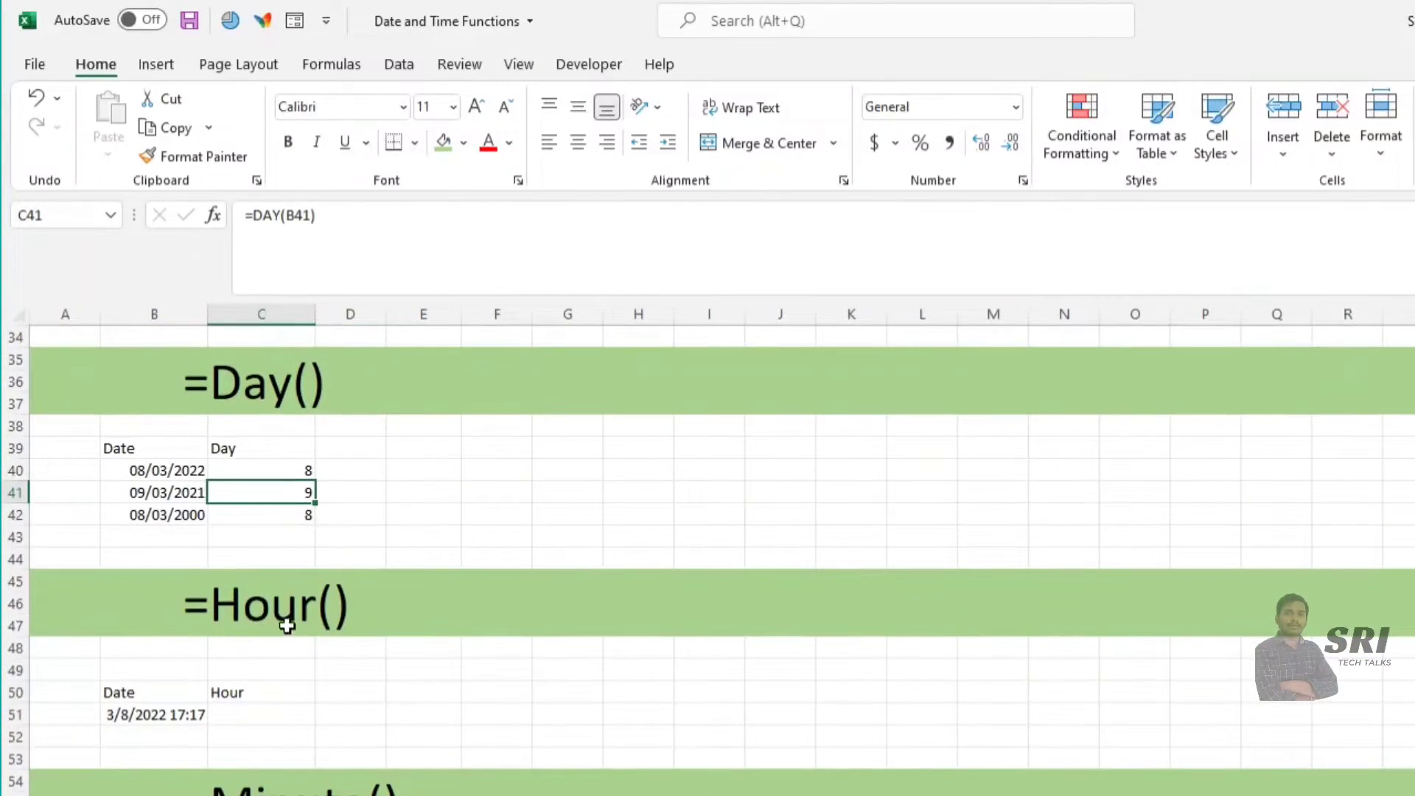
{"action": "scroll", "coordinate": [298, 700], "scroll_direction": "down", "scroll_amount": 1}
Enter =HOUR(B51) in C51, returning 17
{"action": "left_click", "coordinate": [142, 648]}
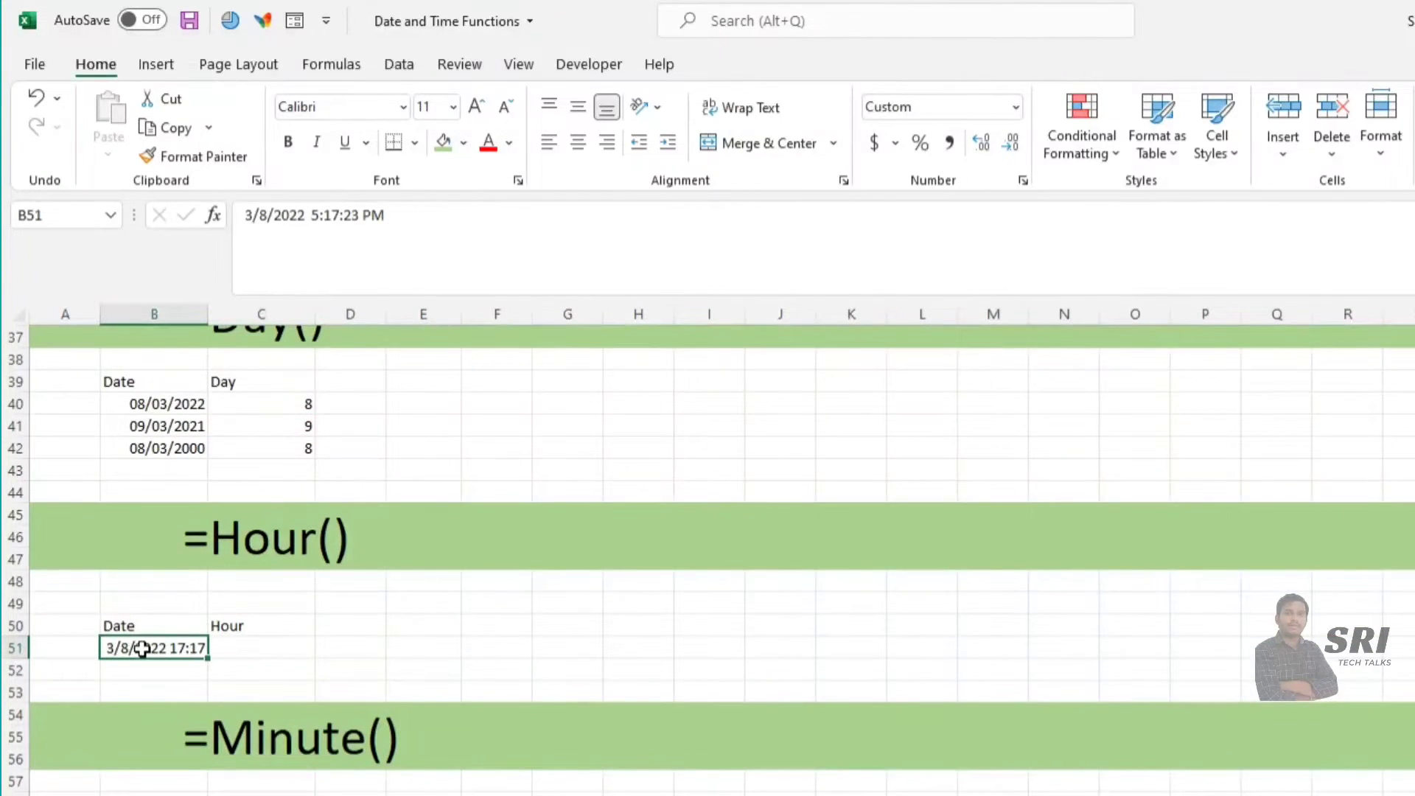
{"action": "left_click", "coordinate": [250, 646]}
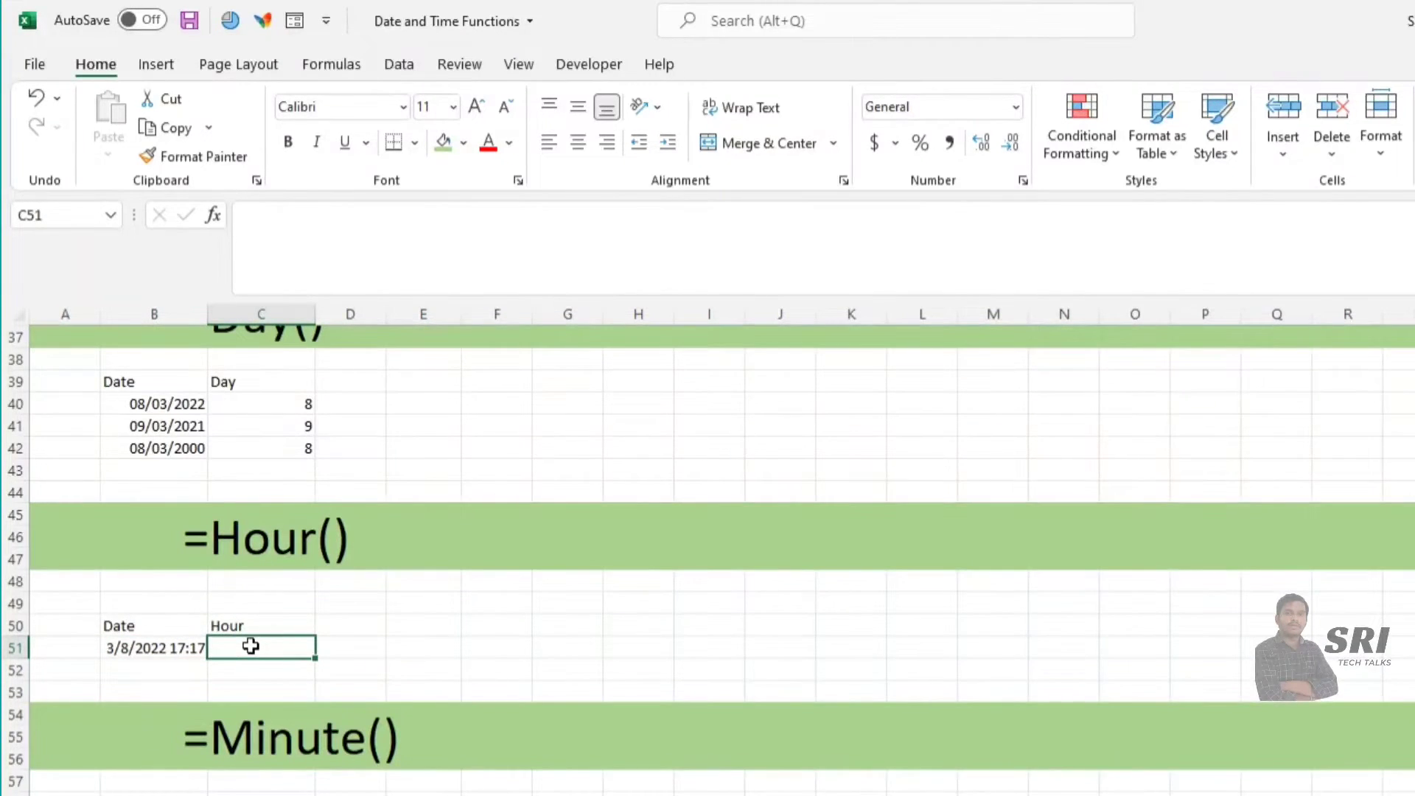
{"action": "type", "text": "=ho"}
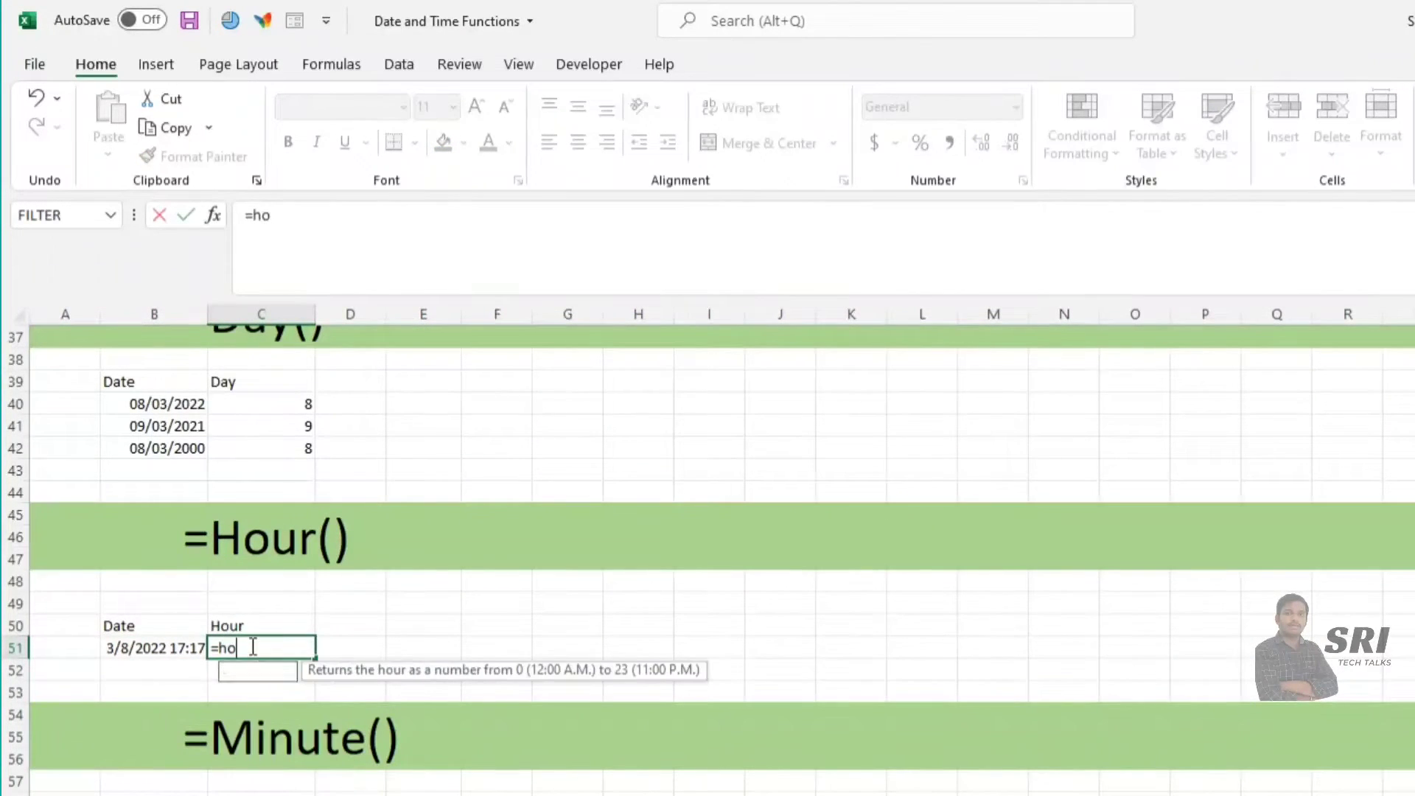
{"action": "type", "text": "u"}
{"action": "key", "text": "Tab"}
{"action": "left_click", "coordinate": [112, 646]}
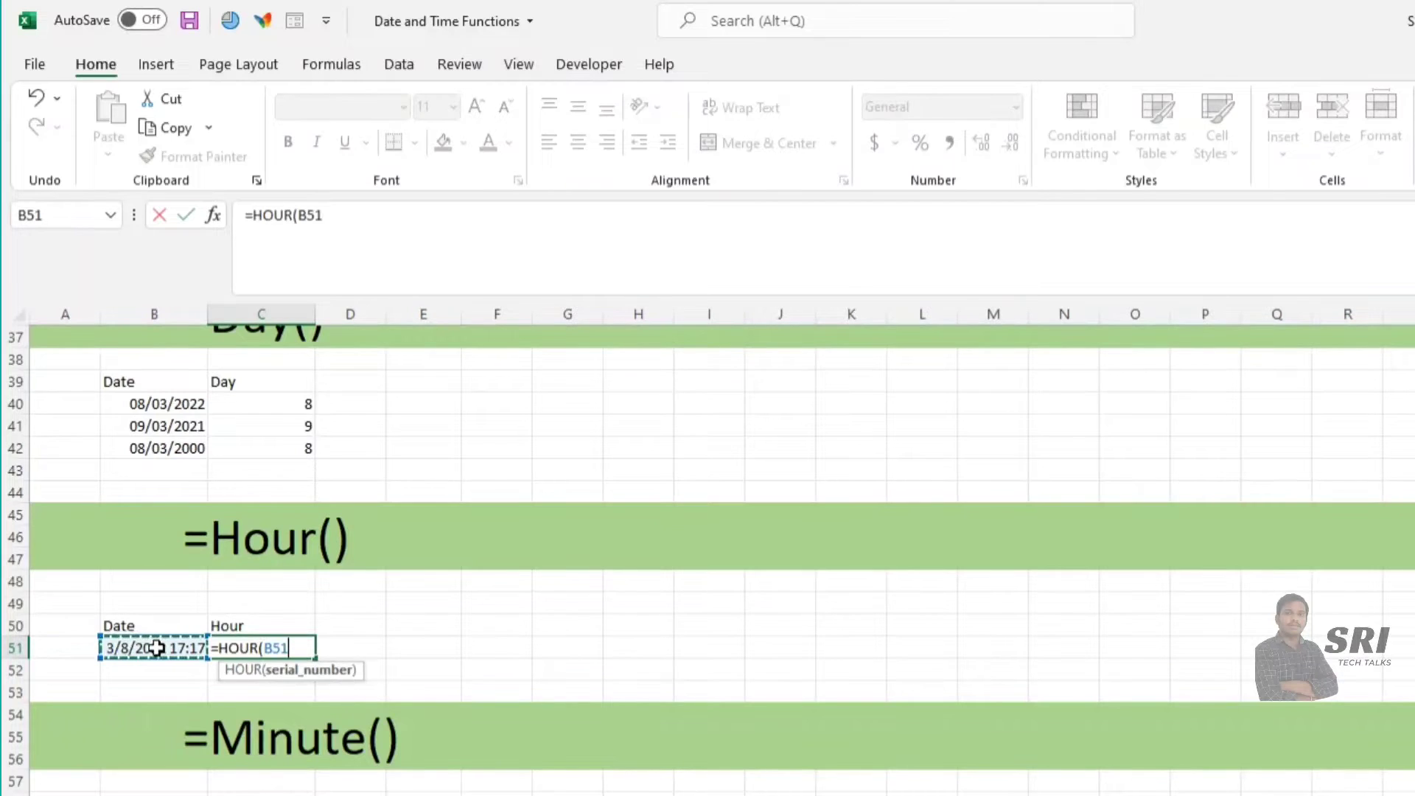
{"action": "key", "text": "Return"}
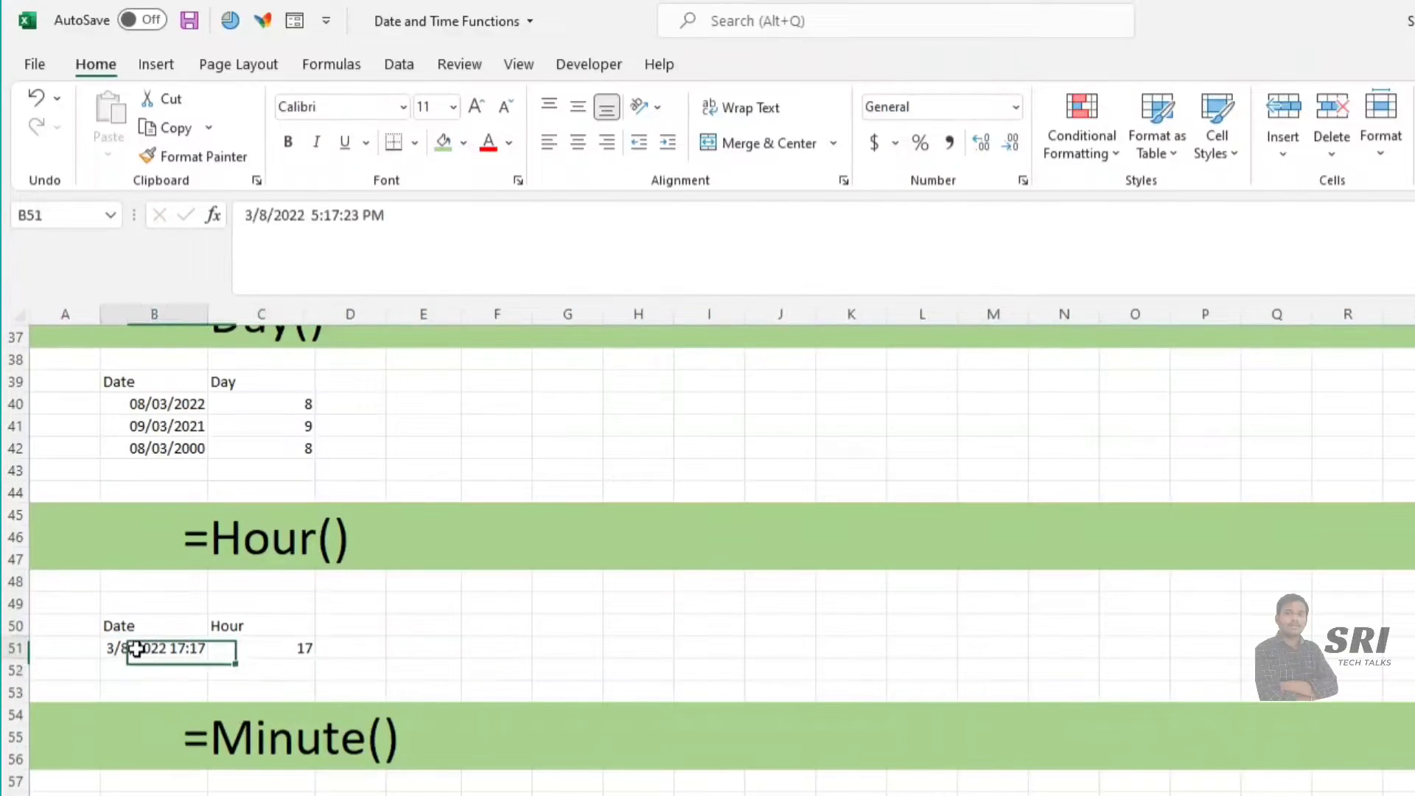
{"action": "left_click", "coordinate": [133, 646]}
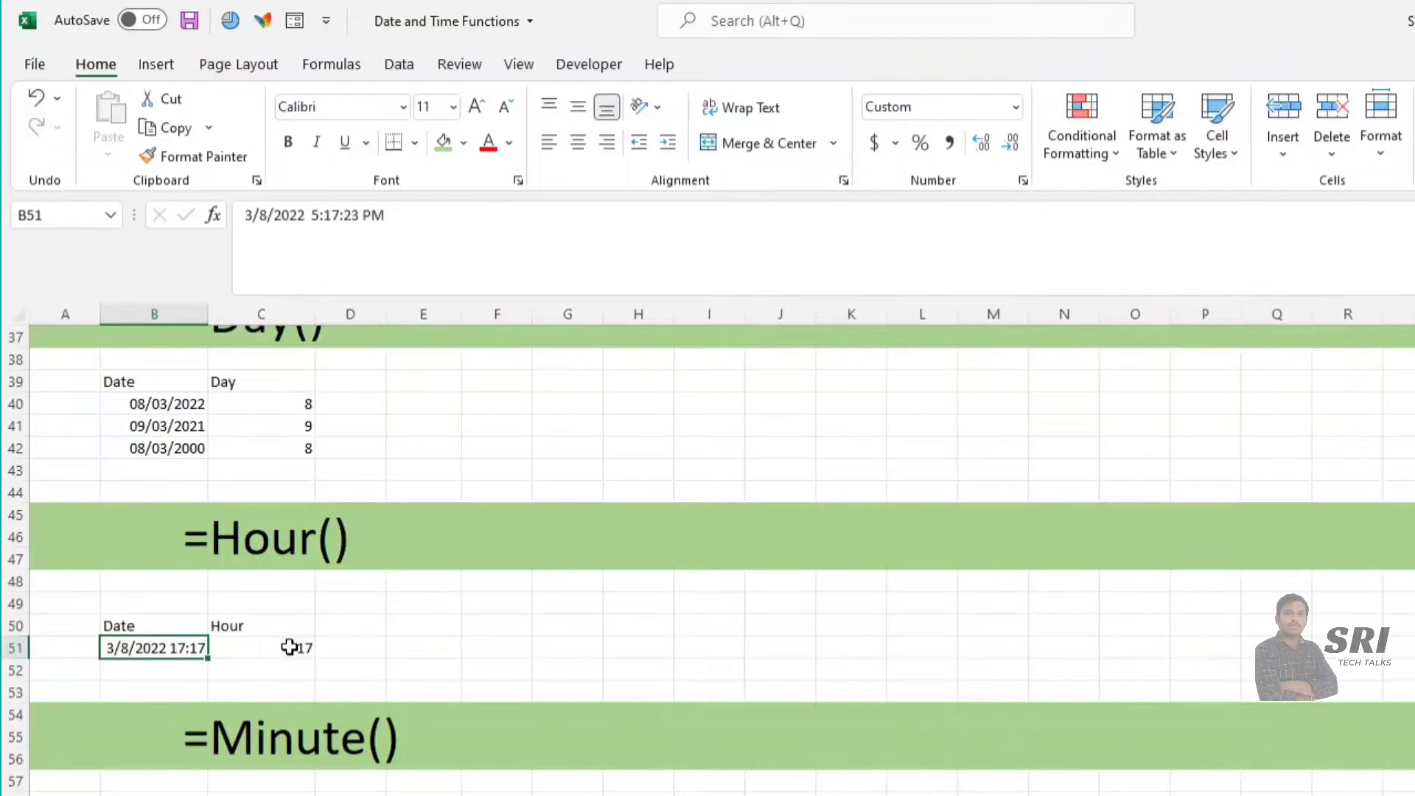
Enter =MINUTE(B60) in C60
{"action": "scroll", "coordinate": [289, 648], "scroll_direction": "down", "scroll_amount": 2}
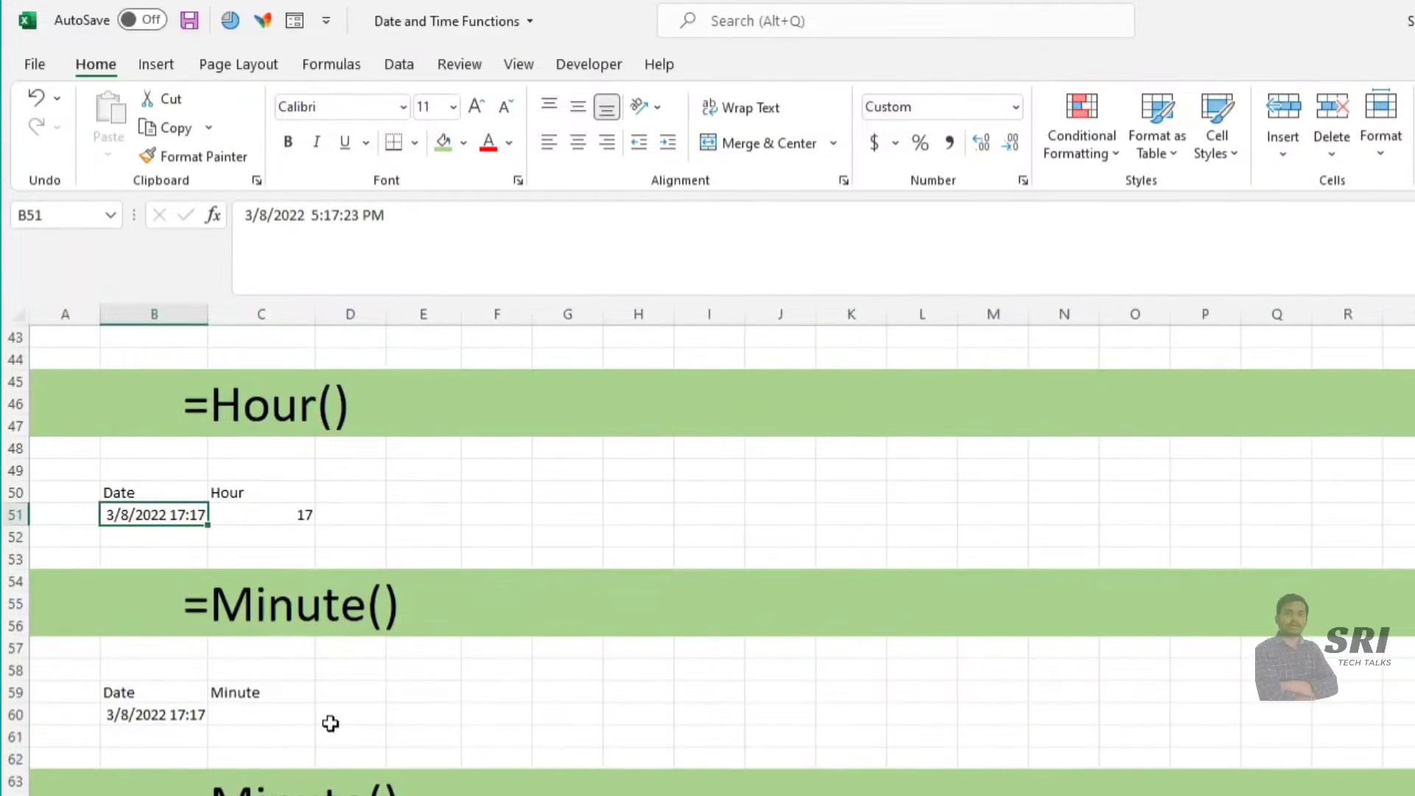
{"action": "scroll", "coordinate": [327, 721], "scroll_direction": "down", "scroll_amount": 1}
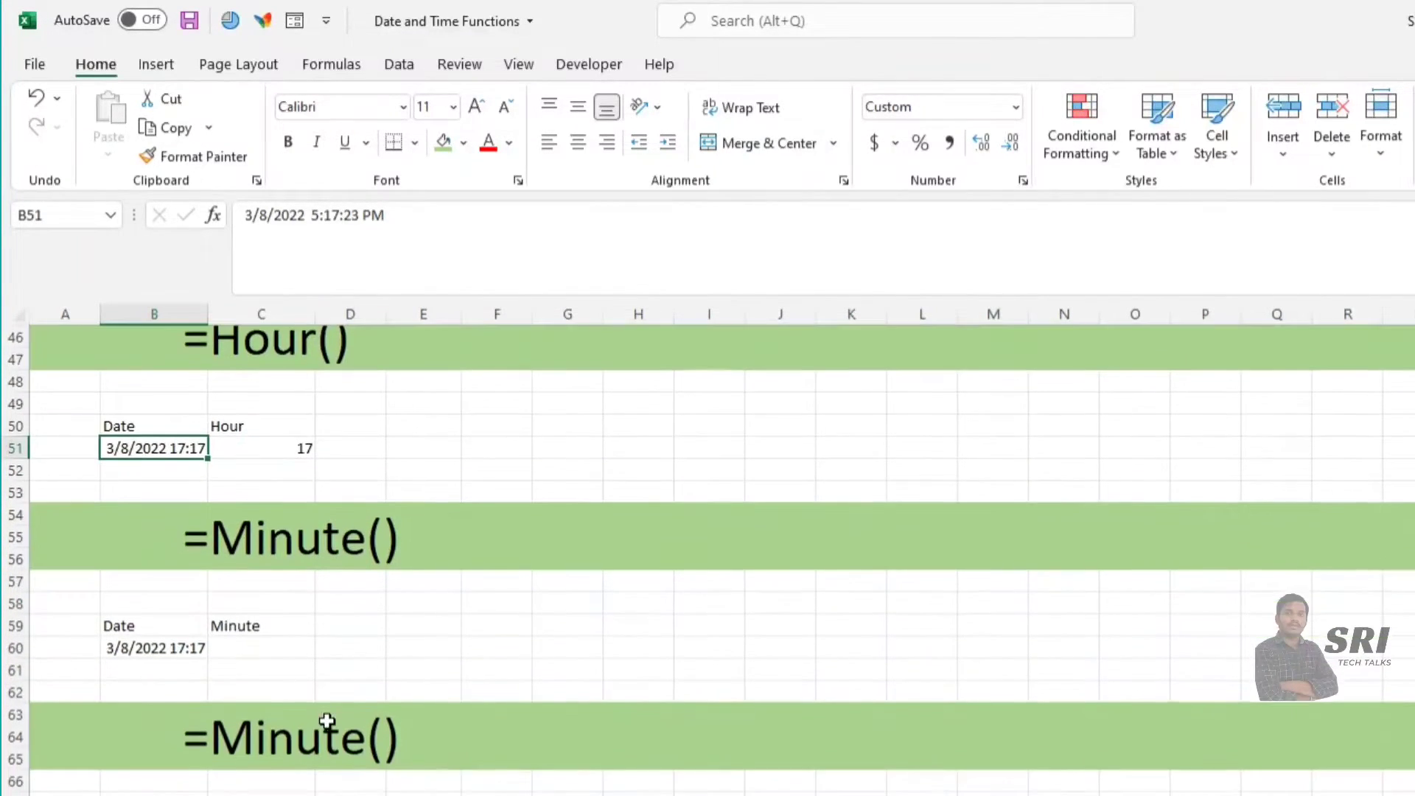
{"action": "left_click", "coordinate": [244, 646]}
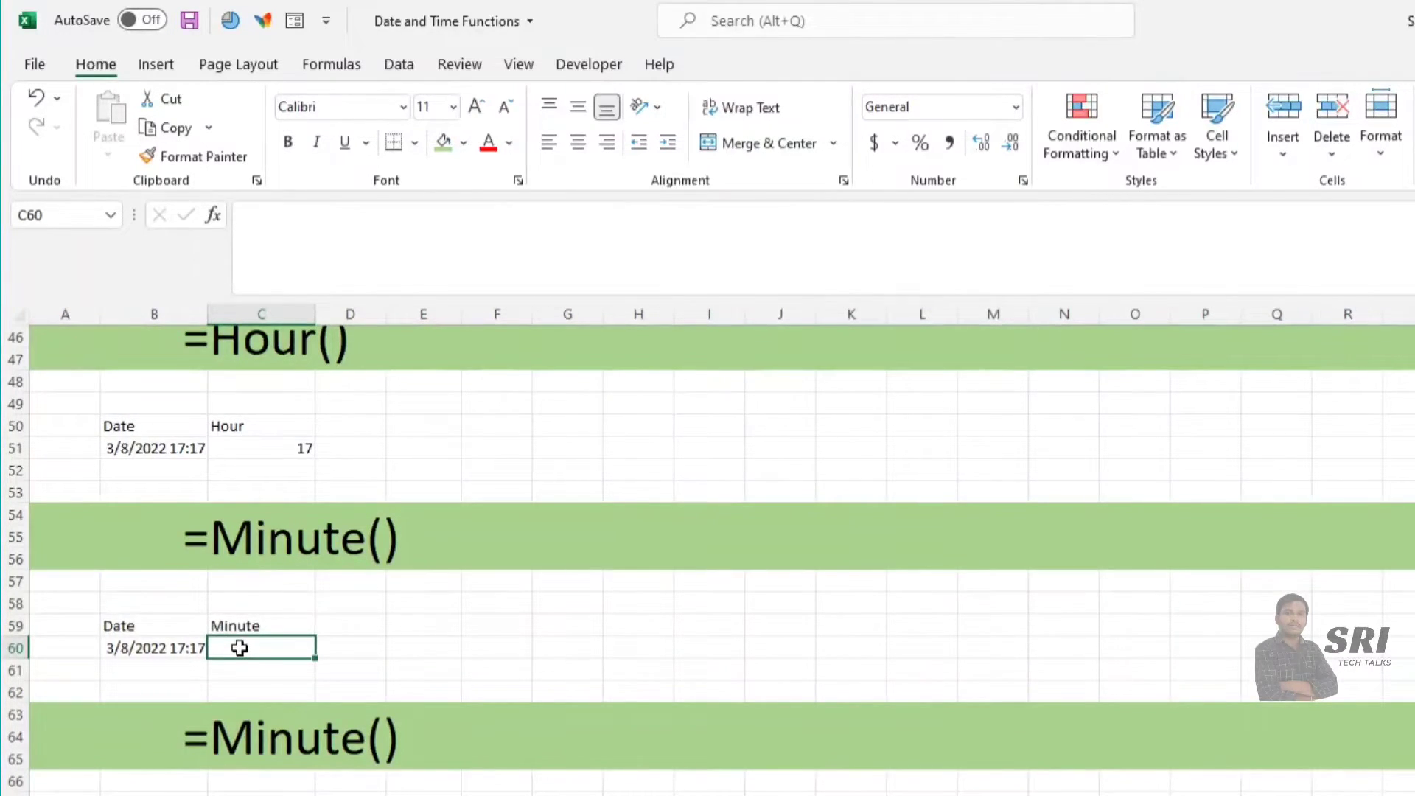
{"action": "type", "text": "="}
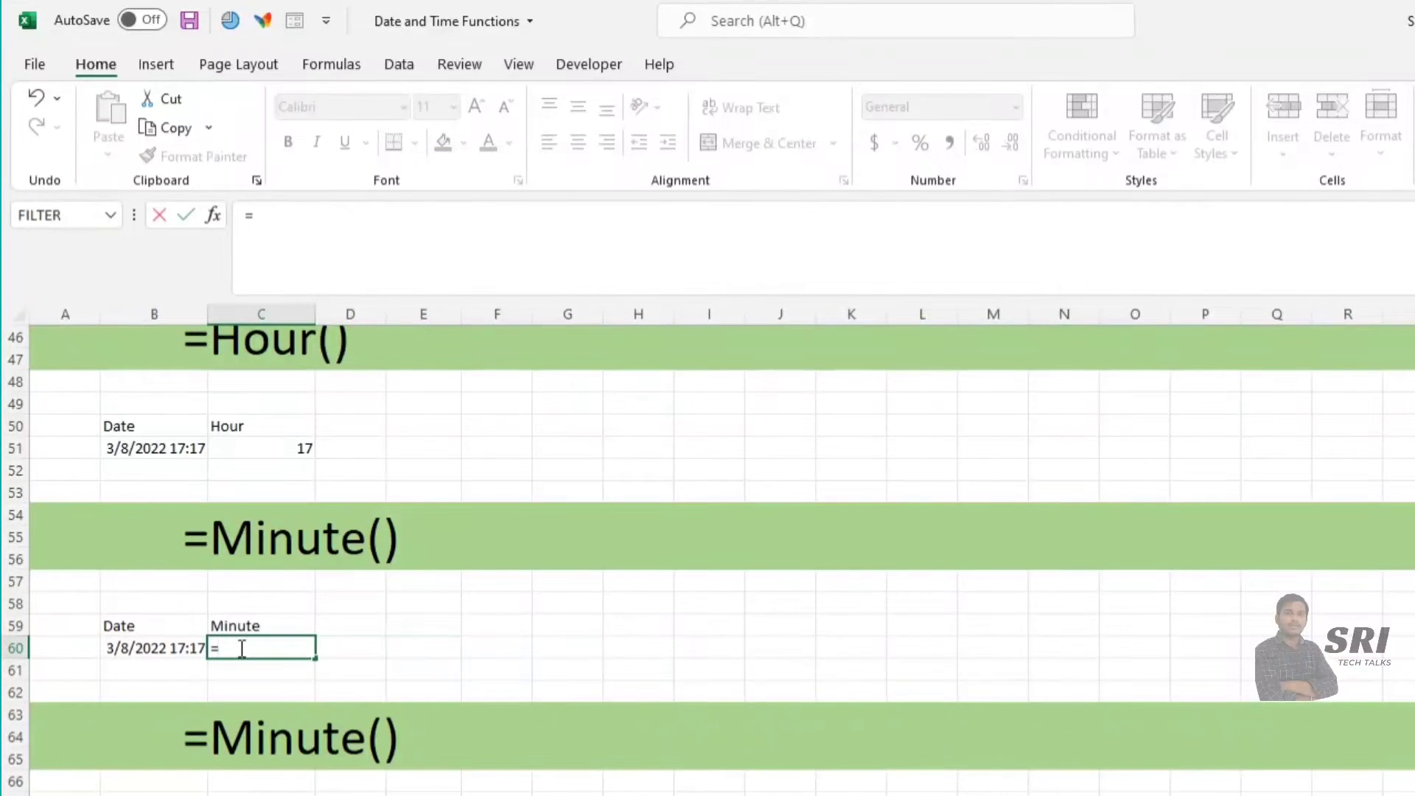
{"action": "type", "text": "minu"}
{"action": "key", "text": "Tab"}
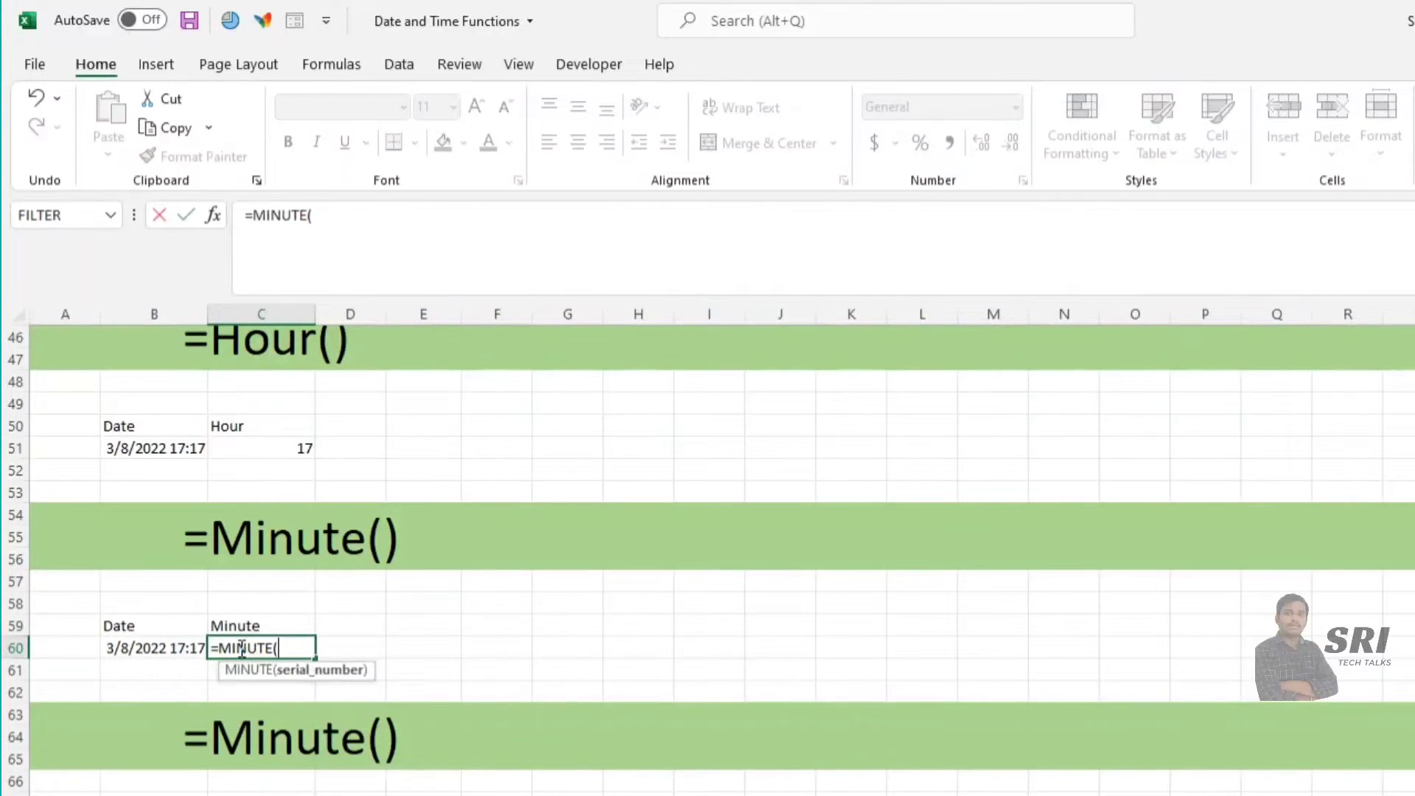
{"action": "left_click", "coordinate": [143, 646]}
{"action": "type", "text": ")"}
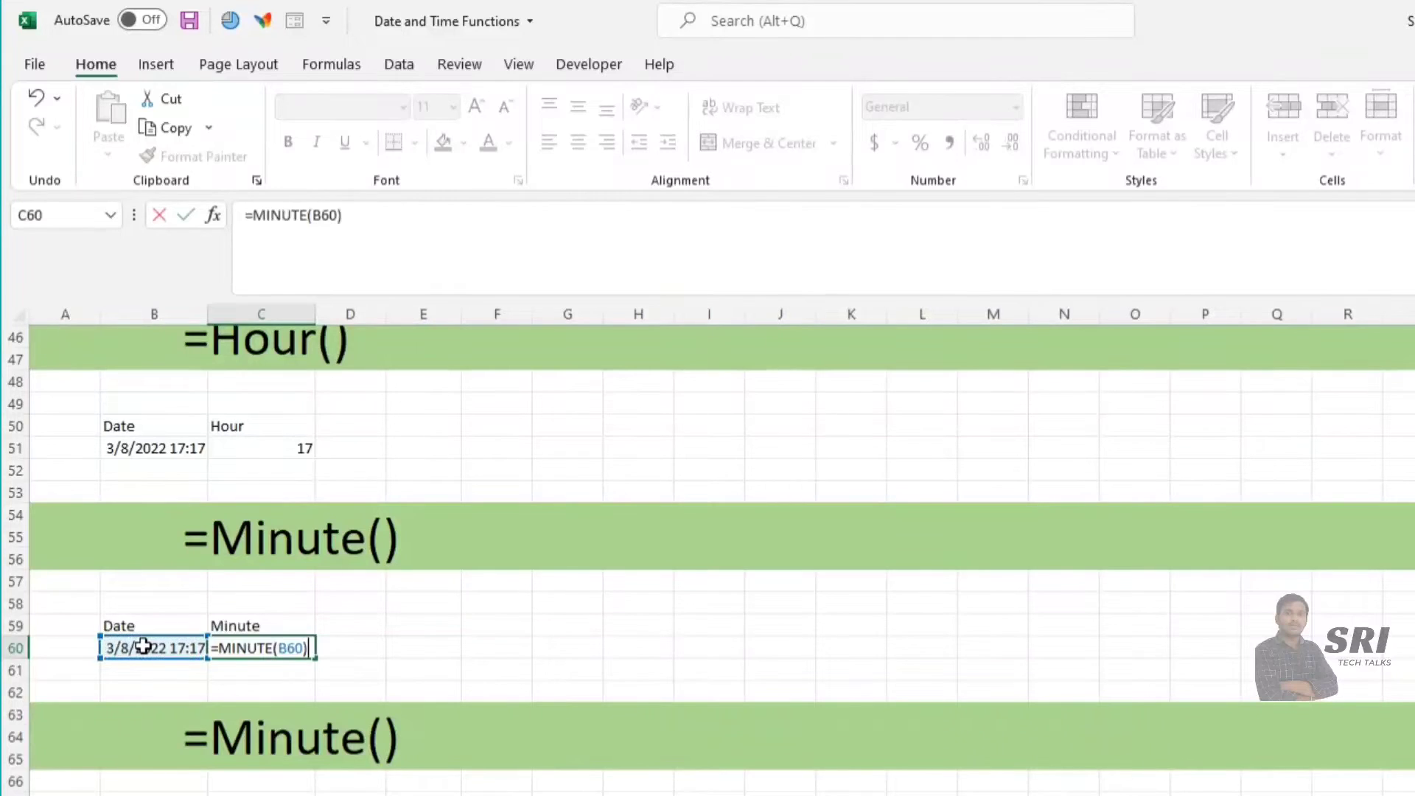
{"action": "key", "text": "Return"}
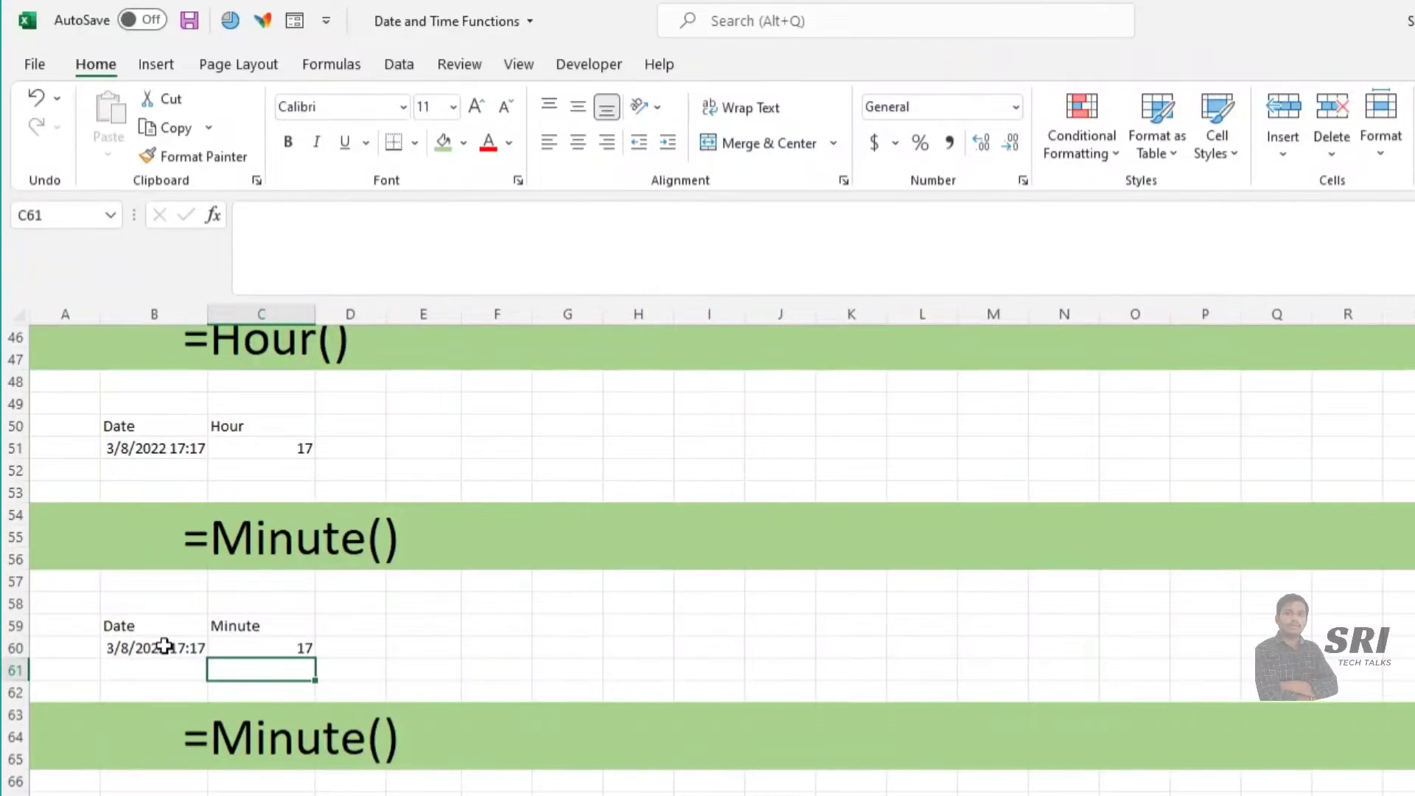
Change the B60 time to 17:18 so the minute result shows 18
{"action": "left_click", "coordinate": [160, 648]}
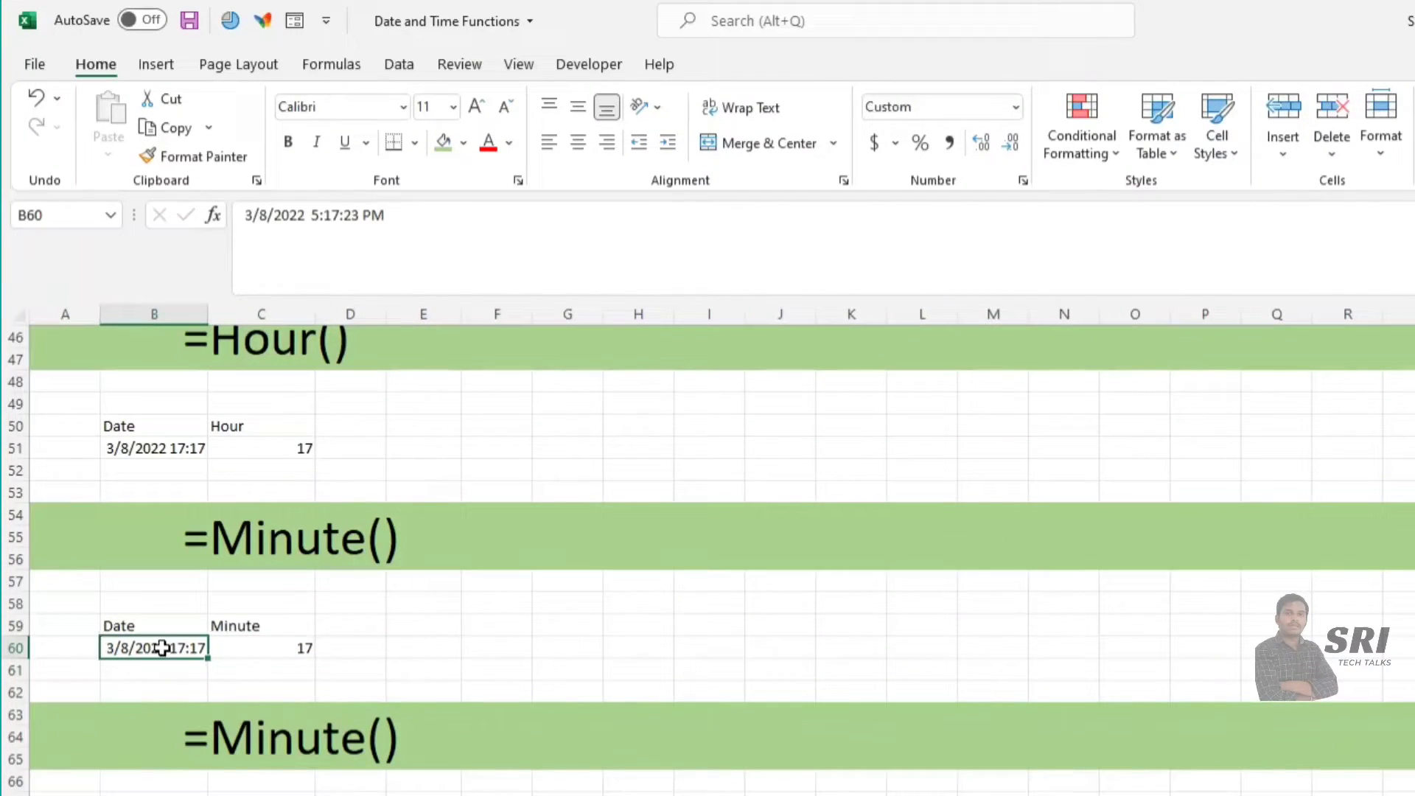
{"action": "left_click", "coordinate": [338, 214]}
{"action": "key", "text": "BackSpace"}
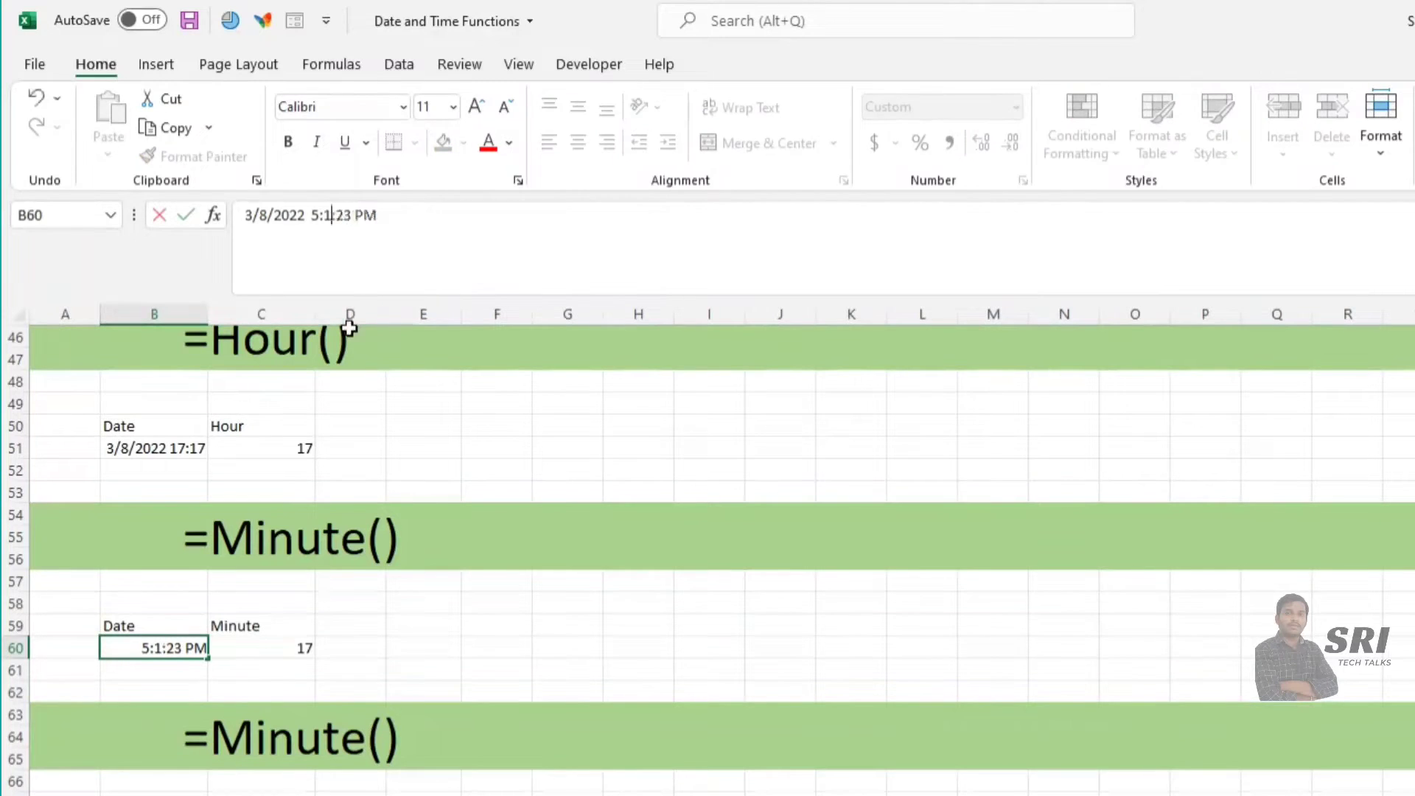
{"action": "type", "text": "8"}
{"action": "key", "text": "Return"}
{"action": "left_click", "coordinate": [284, 646]}
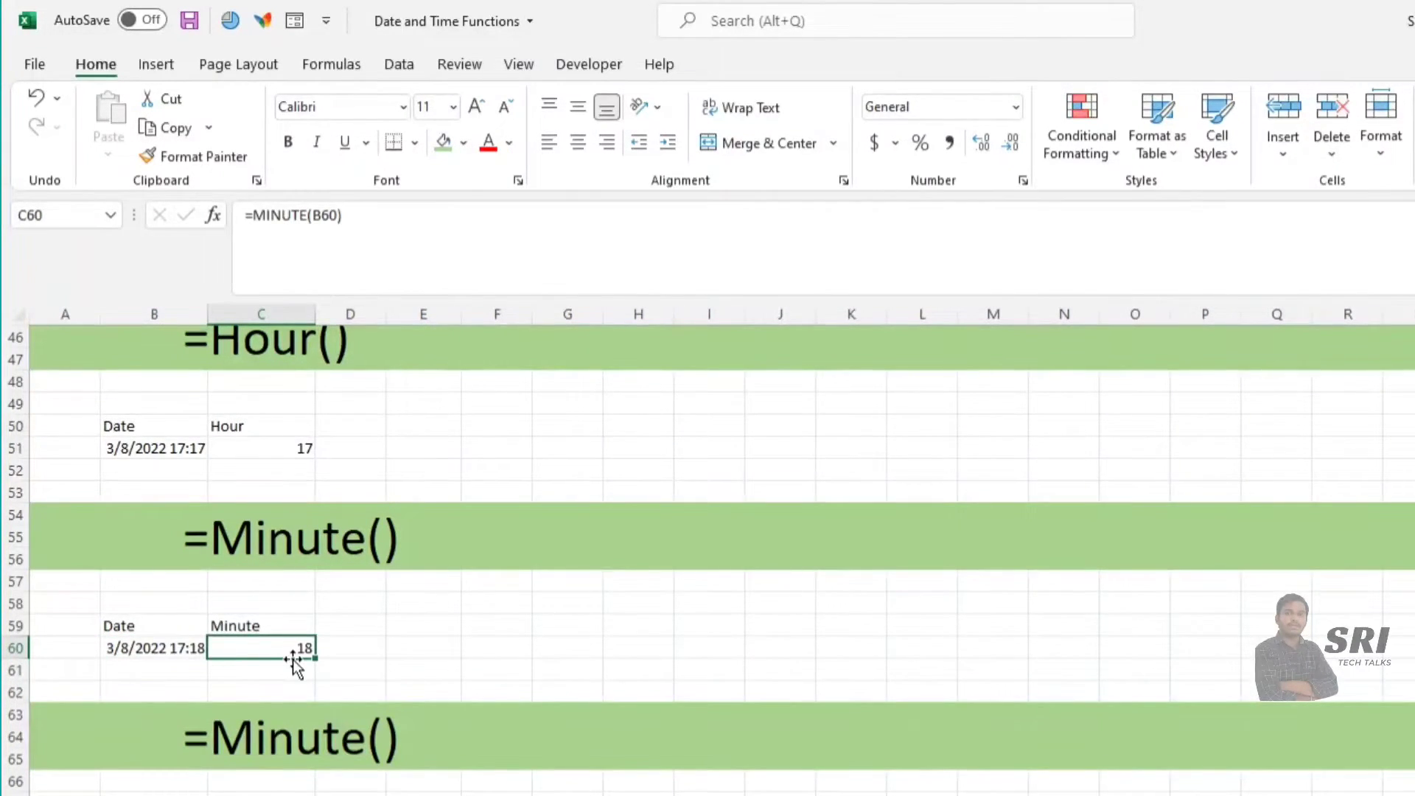
{"action": "scroll", "coordinate": [294, 659], "scroll_direction": "down", "scroll_amount": 2}
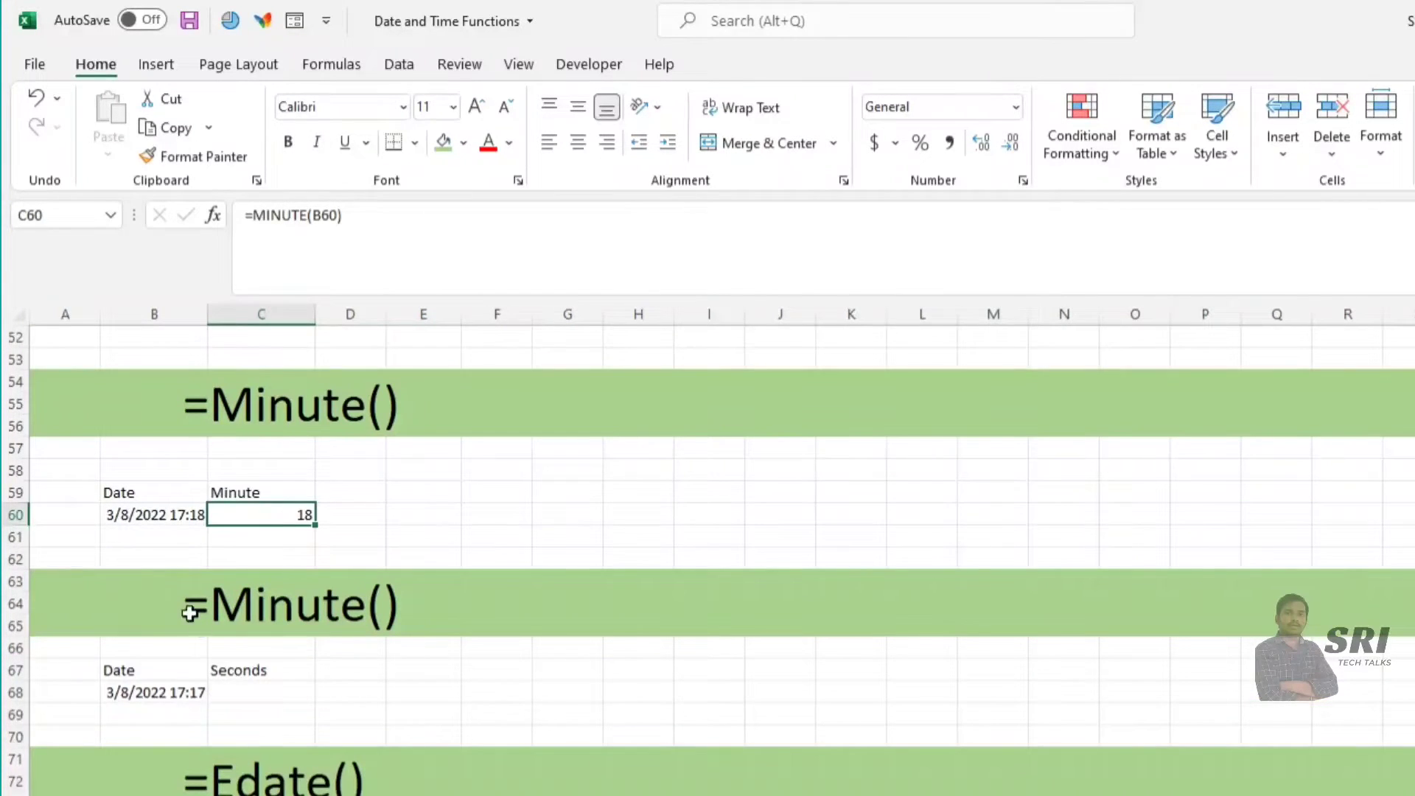
Rename the third section heading from Minute to Seonds
{"action": "left_click", "coordinate": [265, 612]}
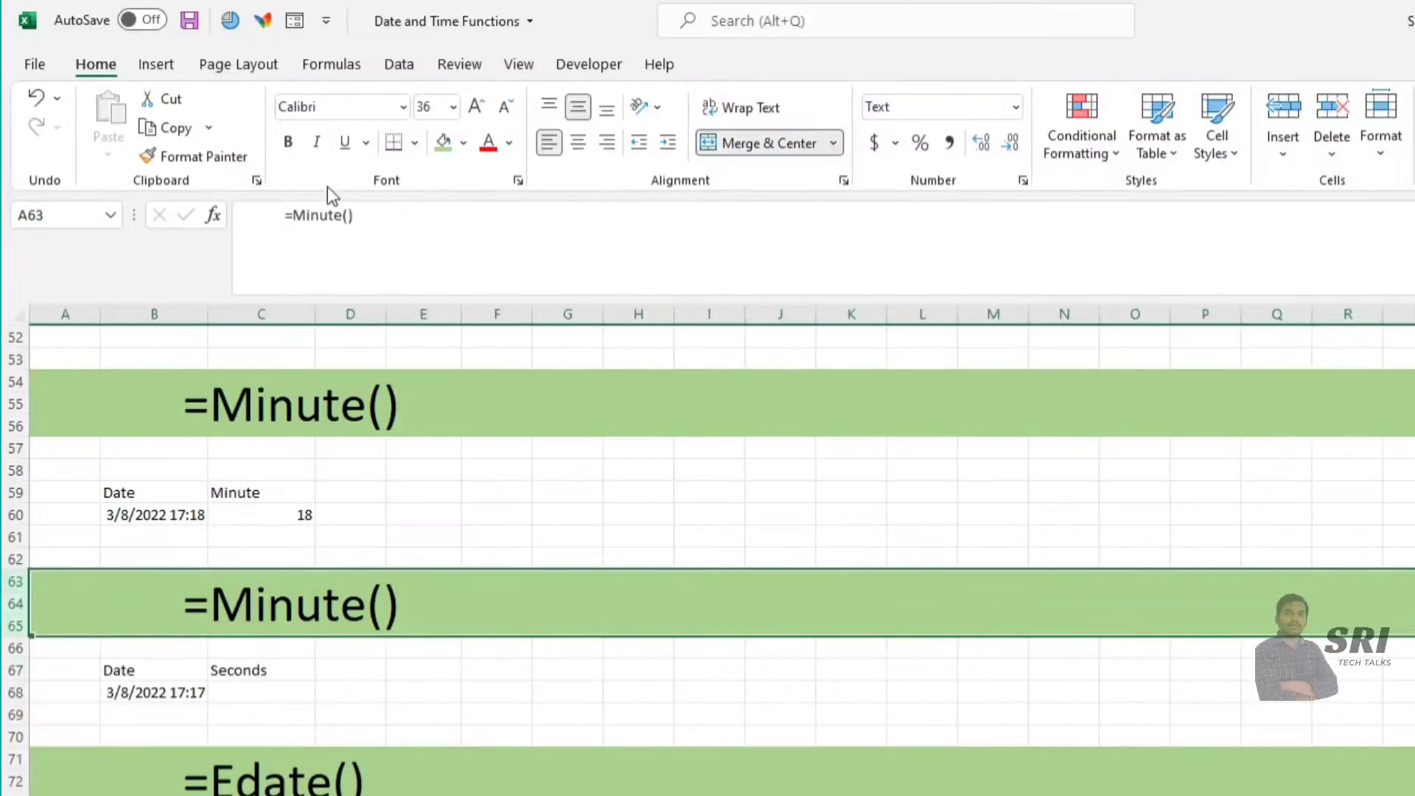
{"action": "left_click_drag", "start_coordinate": [294, 215], "coordinate": [342, 215]}
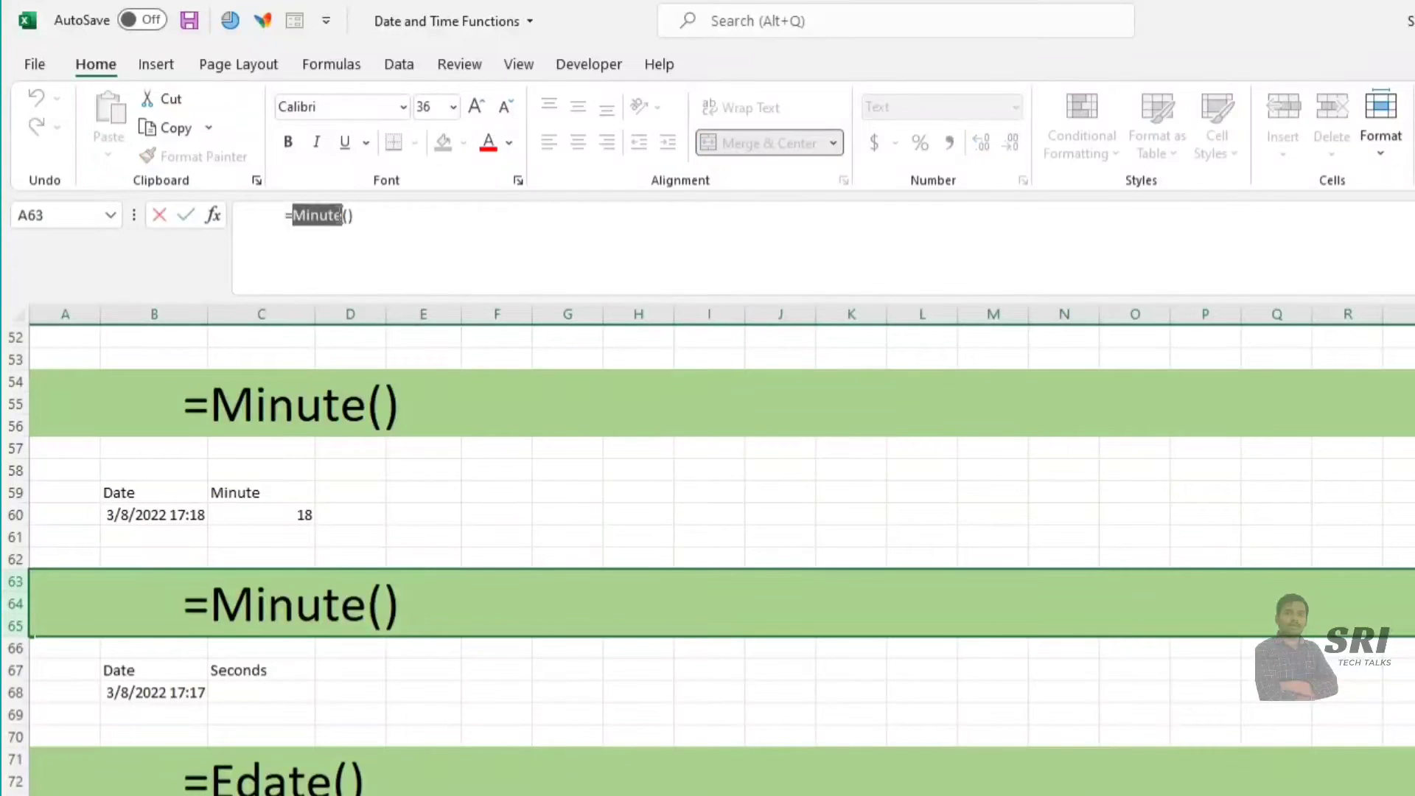
{"action": "type", "text": "Seonds"}
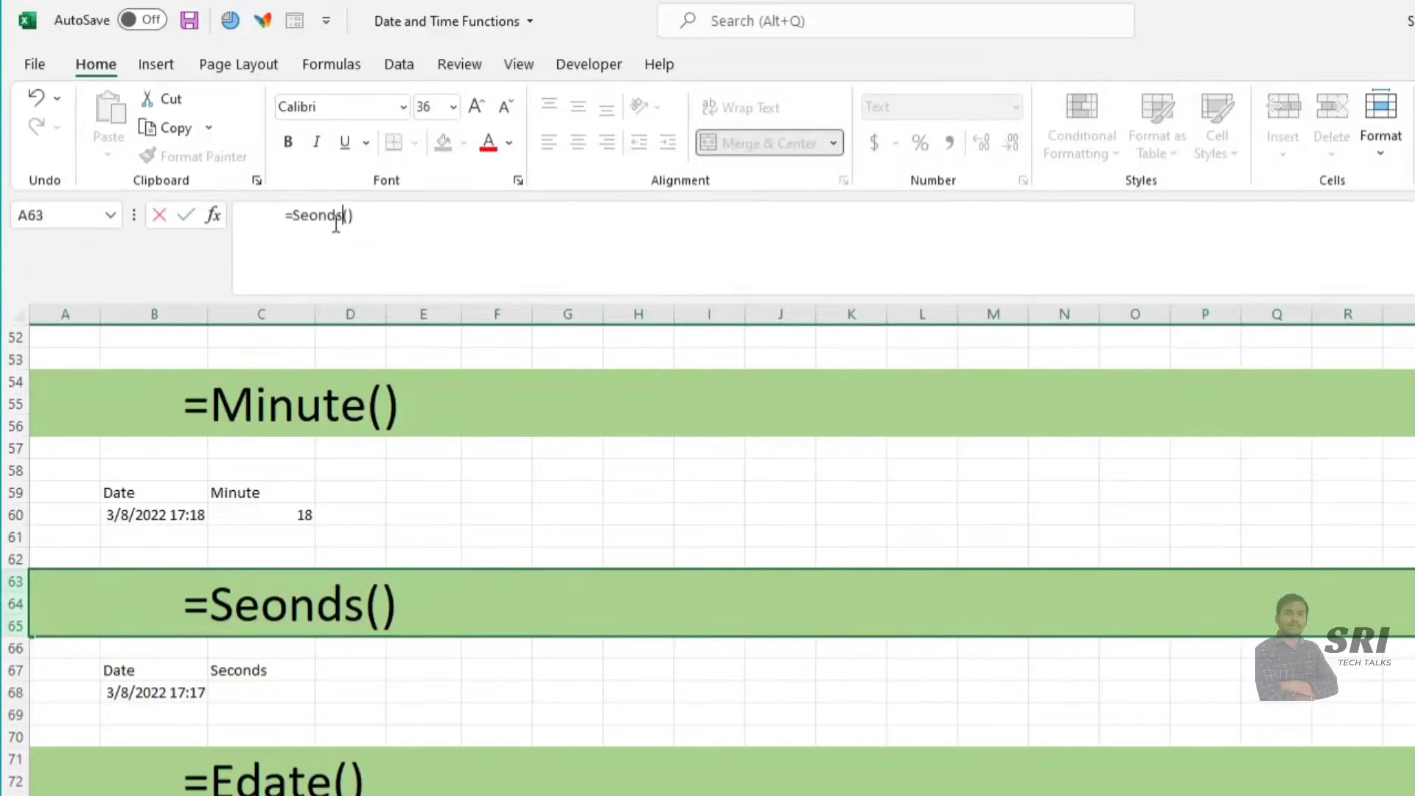
{"action": "left_click", "coordinate": [332, 673]}
{"action": "left_click", "coordinate": [261, 713]}
Enter =SECOND(B68) in C68, returning 23 from the 5:17:23 PM date-time
{"action": "left_click", "coordinate": [123, 689]}
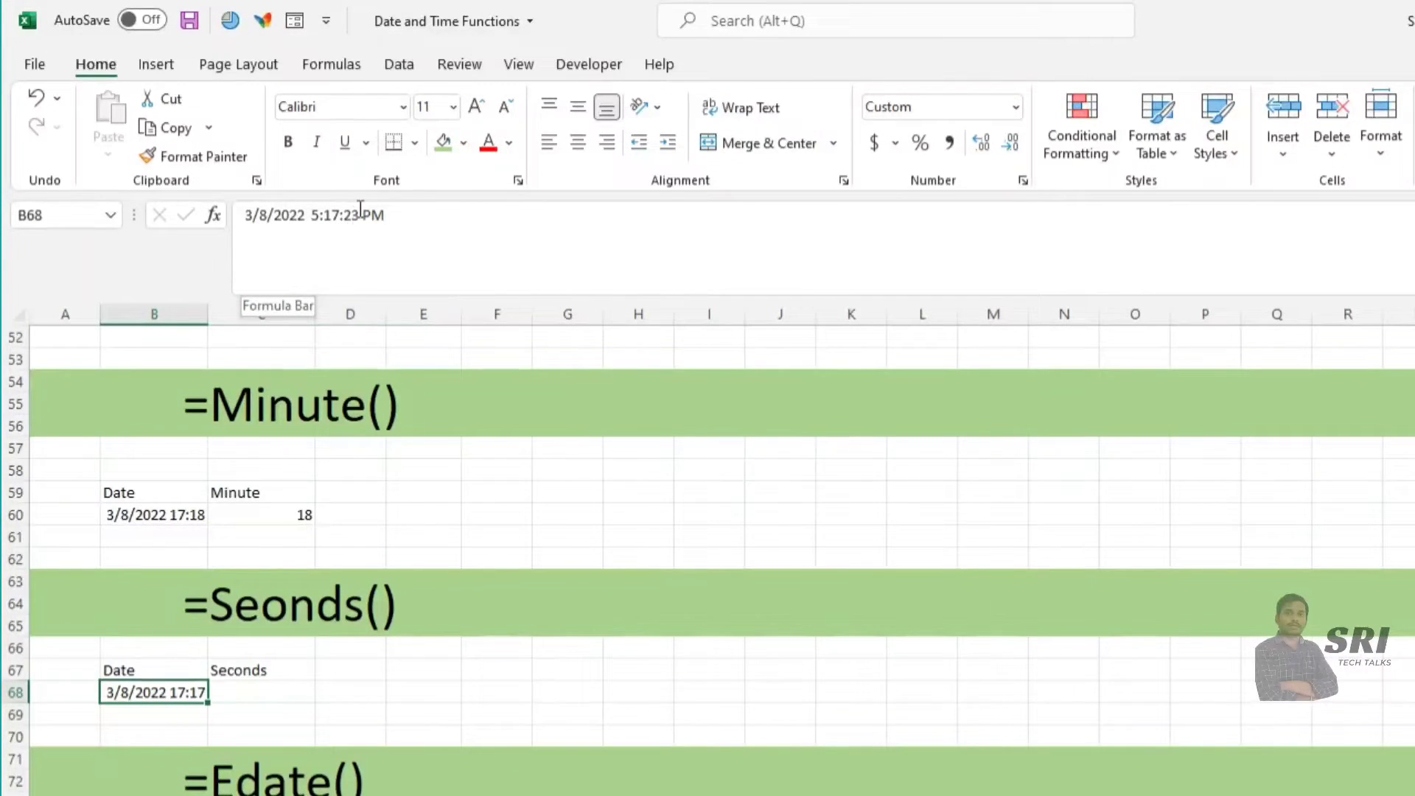
{"action": "left_click", "coordinate": [262, 691]}
{"action": "left_click", "coordinate": [174, 689]}
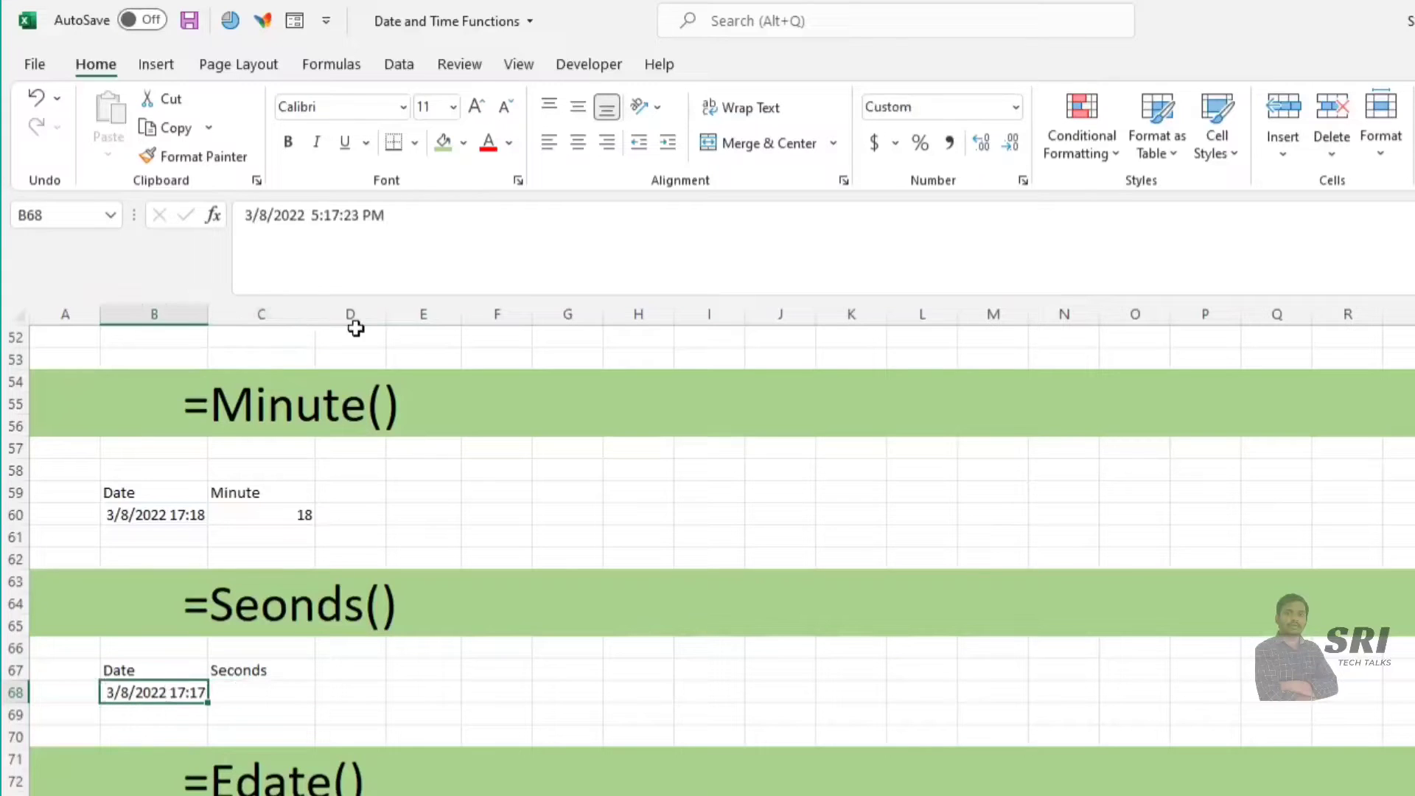
{"action": "left_click", "coordinate": [262, 692]}
{"action": "type", "text": "="}
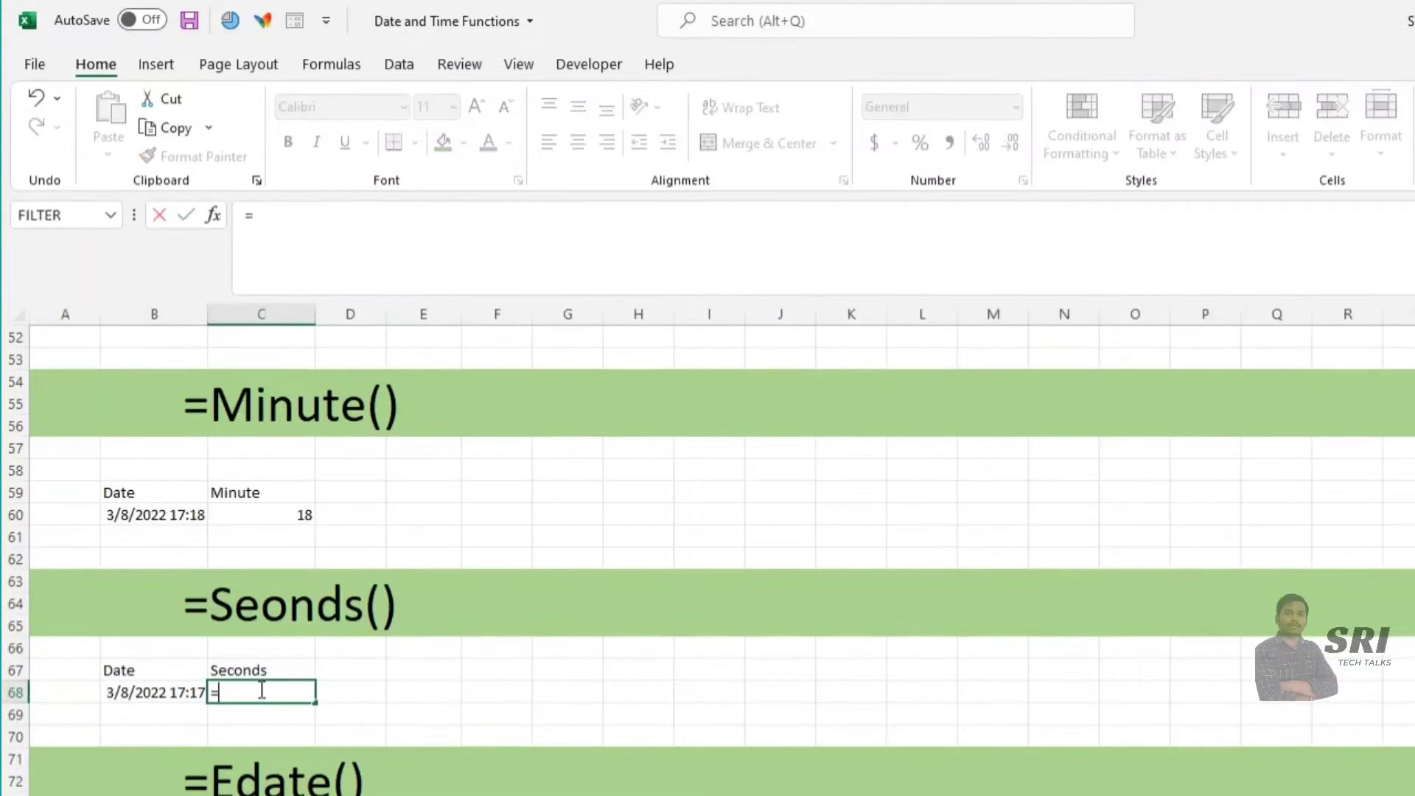
{"action": "type", "text": "sec"}
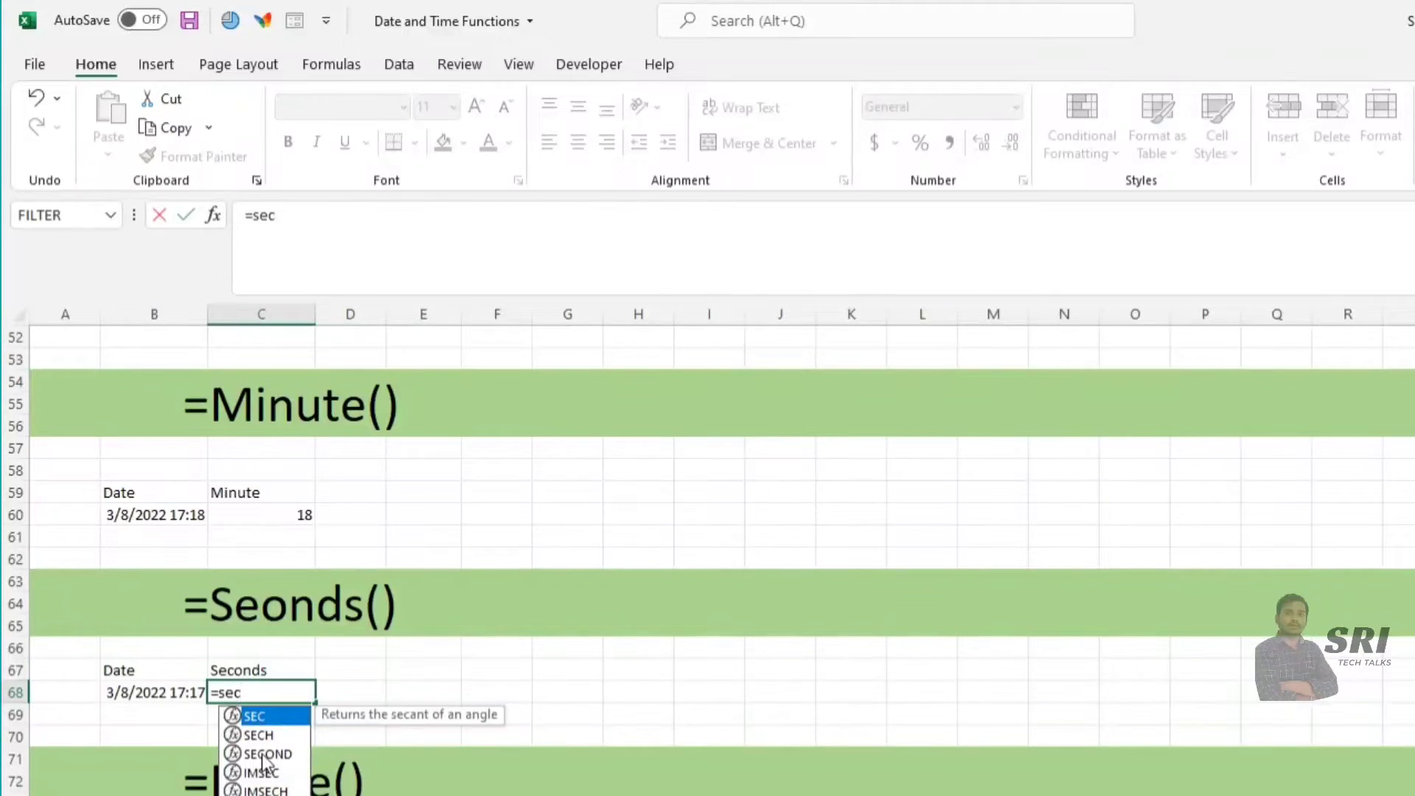
{"action": "double_click", "coordinate": [262, 753]}
{"action": "left_click", "coordinate": [150, 691]}
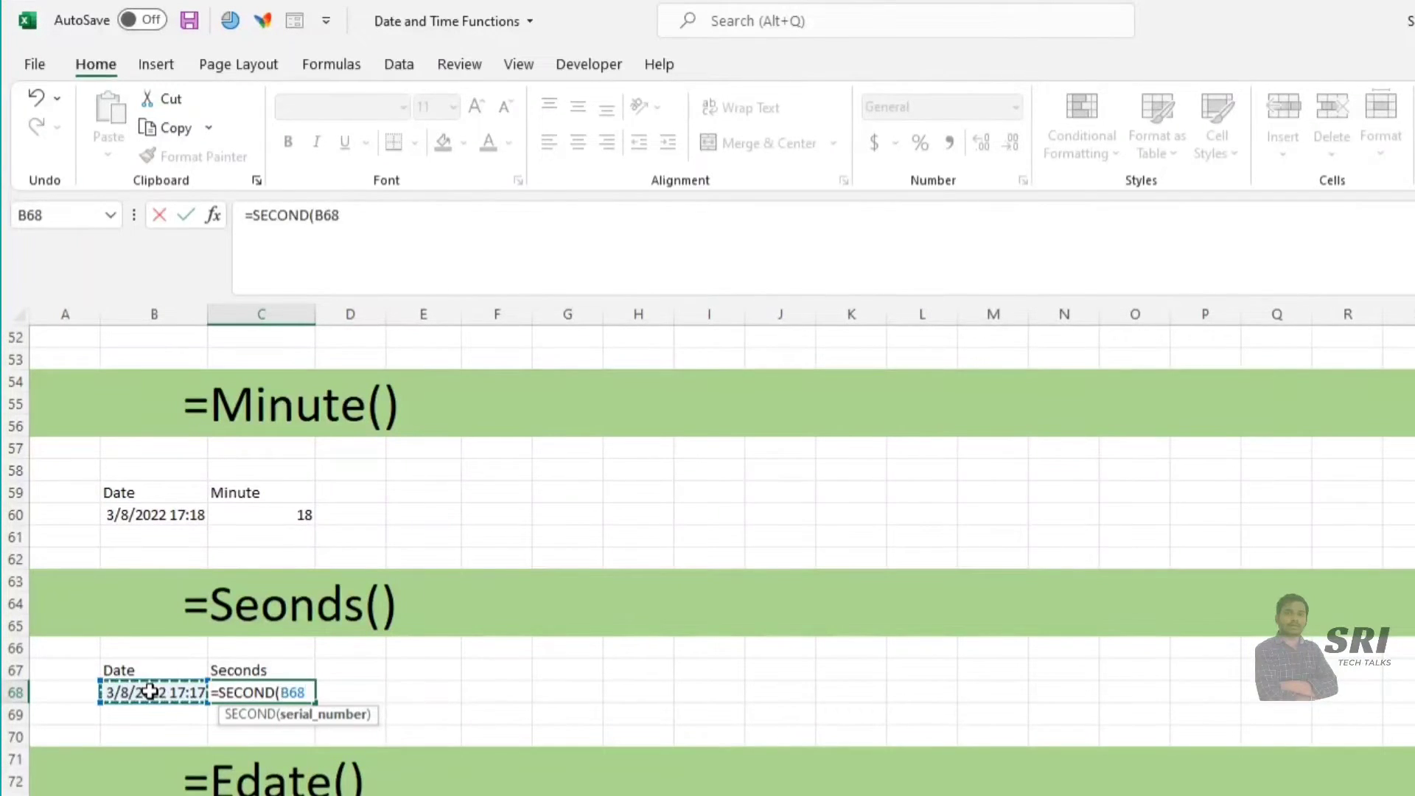
{"action": "type", "text": ")"}
{"action": "key", "text": "Return"}
{"action": "left_click", "coordinate": [269, 691]}
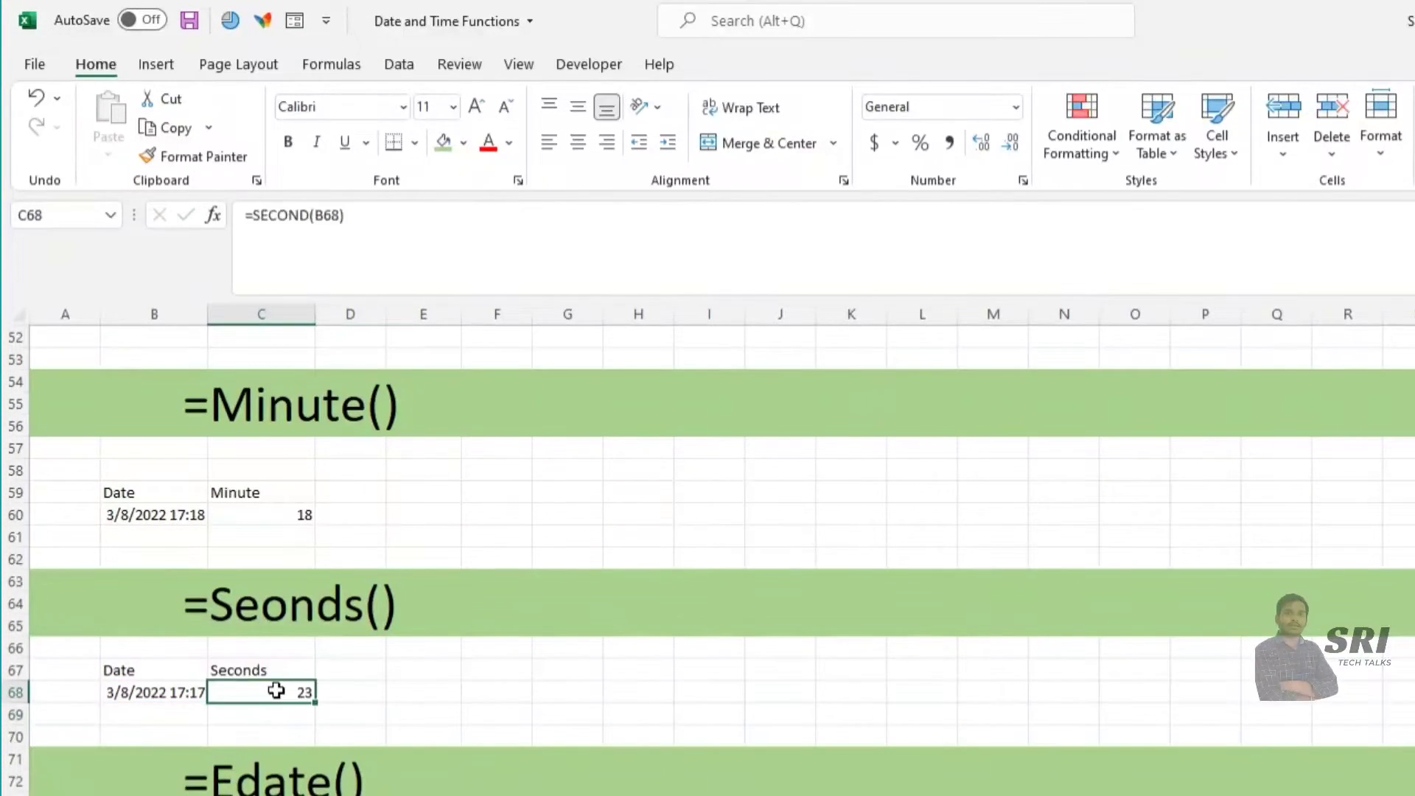
{"action": "left_click", "coordinate": [188, 691]}
{"action": "left_click_drag", "start_coordinate": [343, 216], "coordinate": [363, 216]}
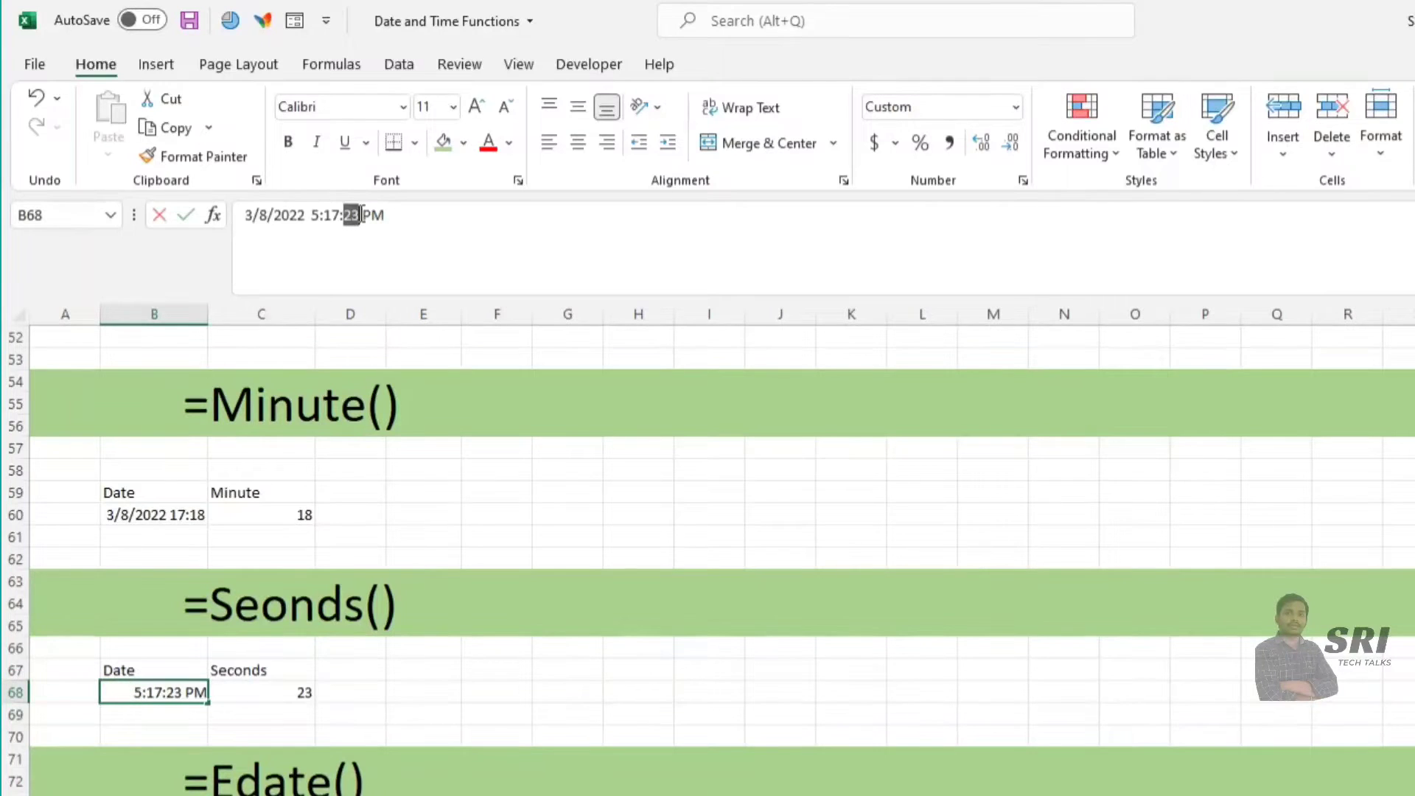
Enter =EDATE(B76,C76) in D76 to add the month offset to the first date
{"action": "key", "text": "Escape"}
{"action": "scroll", "coordinate": [273, 730], "scroll_direction": "down", "scroll_amount": 2}
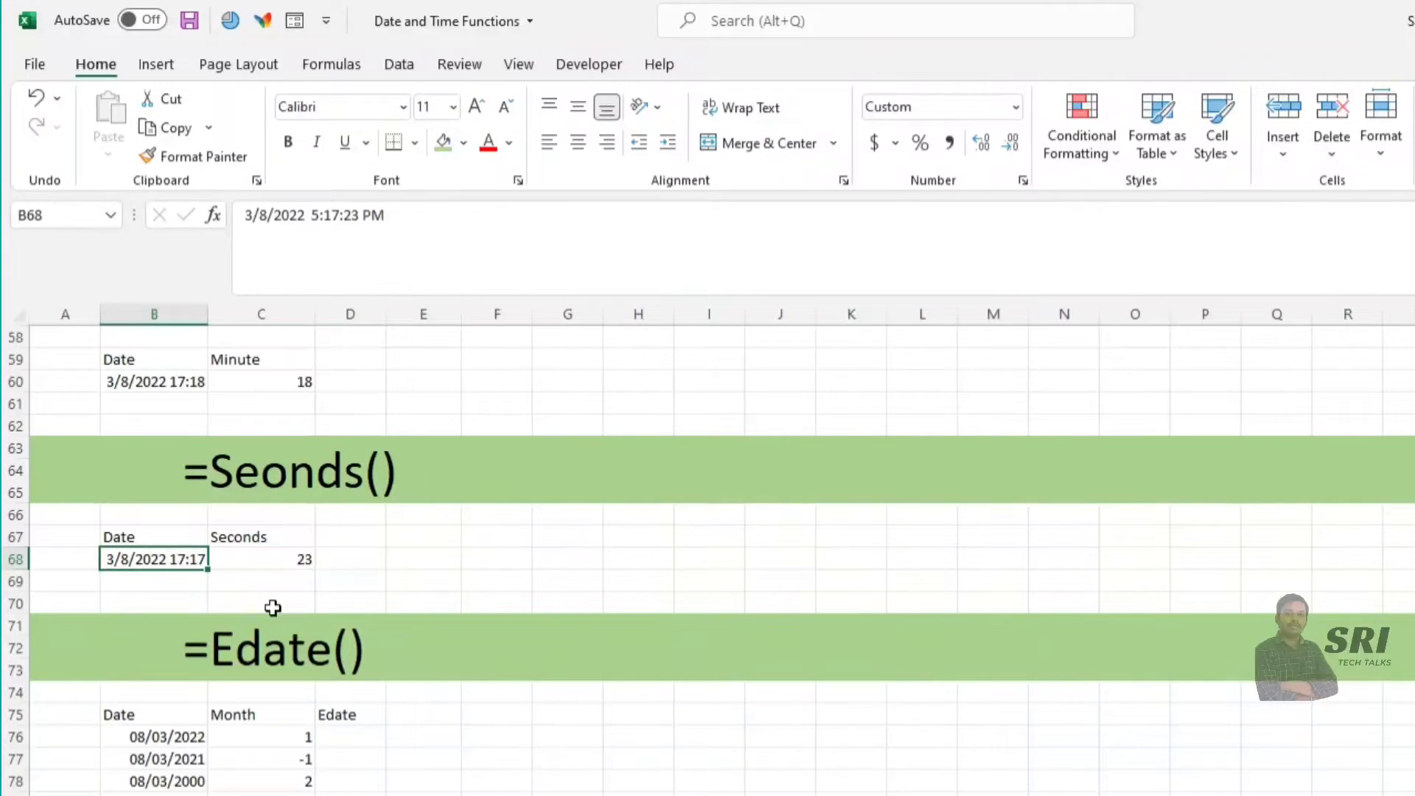
{"action": "scroll", "coordinate": [277, 604], "scroll_direction": "down", "scroll_amount": 1}
{"action": "scroll", "coordinate": [277, 490], "scroll_direction": "up", "scroll_amount": 2}
{"action": "scroll", "coordinate": [275, 501], "scroll_direction": "up", "scroll_amount": 4}
{"action": "scroll", "coordinate": [274, 504], "scroll_direction": "up", "scroll_amount": 2}
{"action": "scroll", "coordinate": [259, 564], "scroll_direction": "down", "scroll_amount": 3}
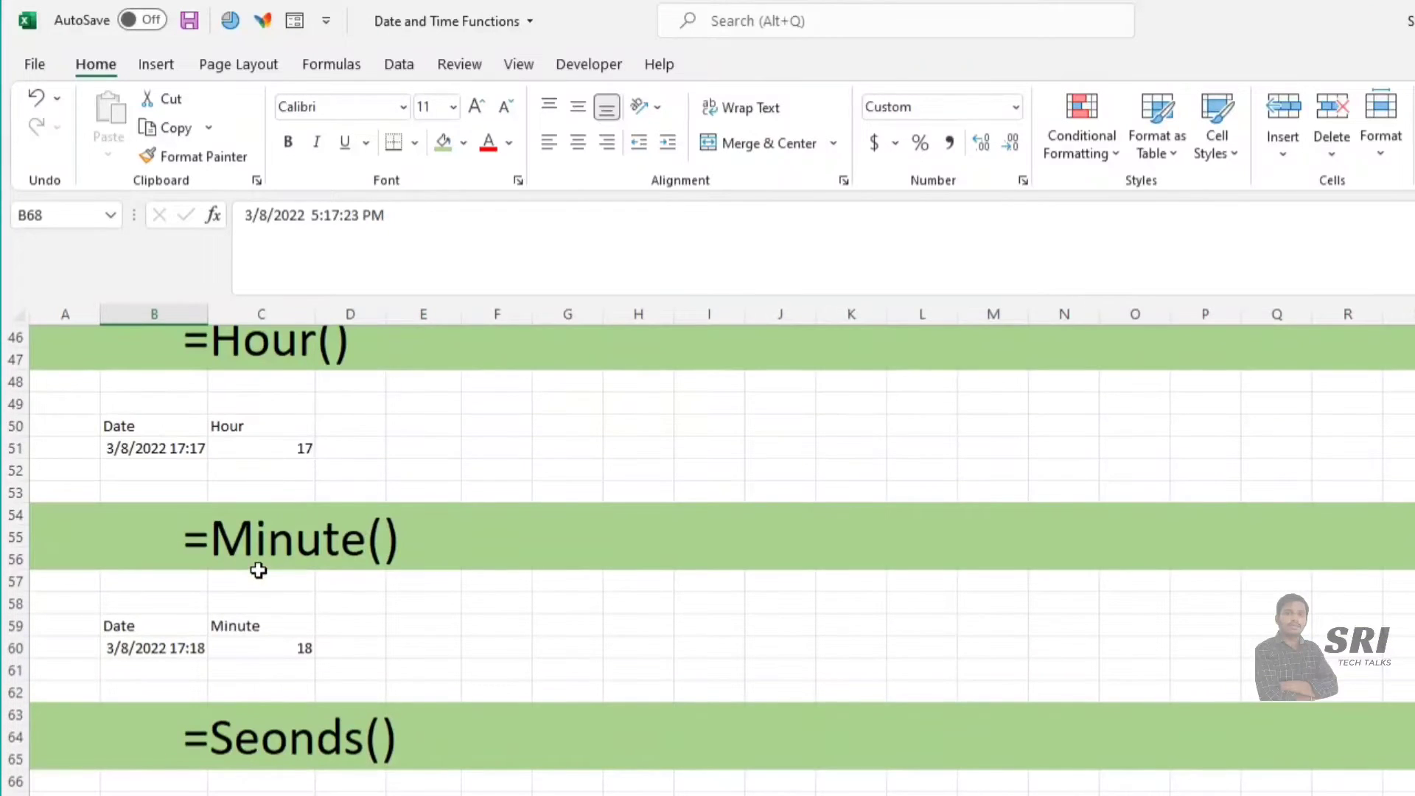
{"action": "scroll", "coordinate": [258, 570], "scroll_direction": "down", "scroll_amount": 3}
{"action": "scroll", "coordinate": [258, 571], "scroll_direction": "down", "scroll_amount": 2}
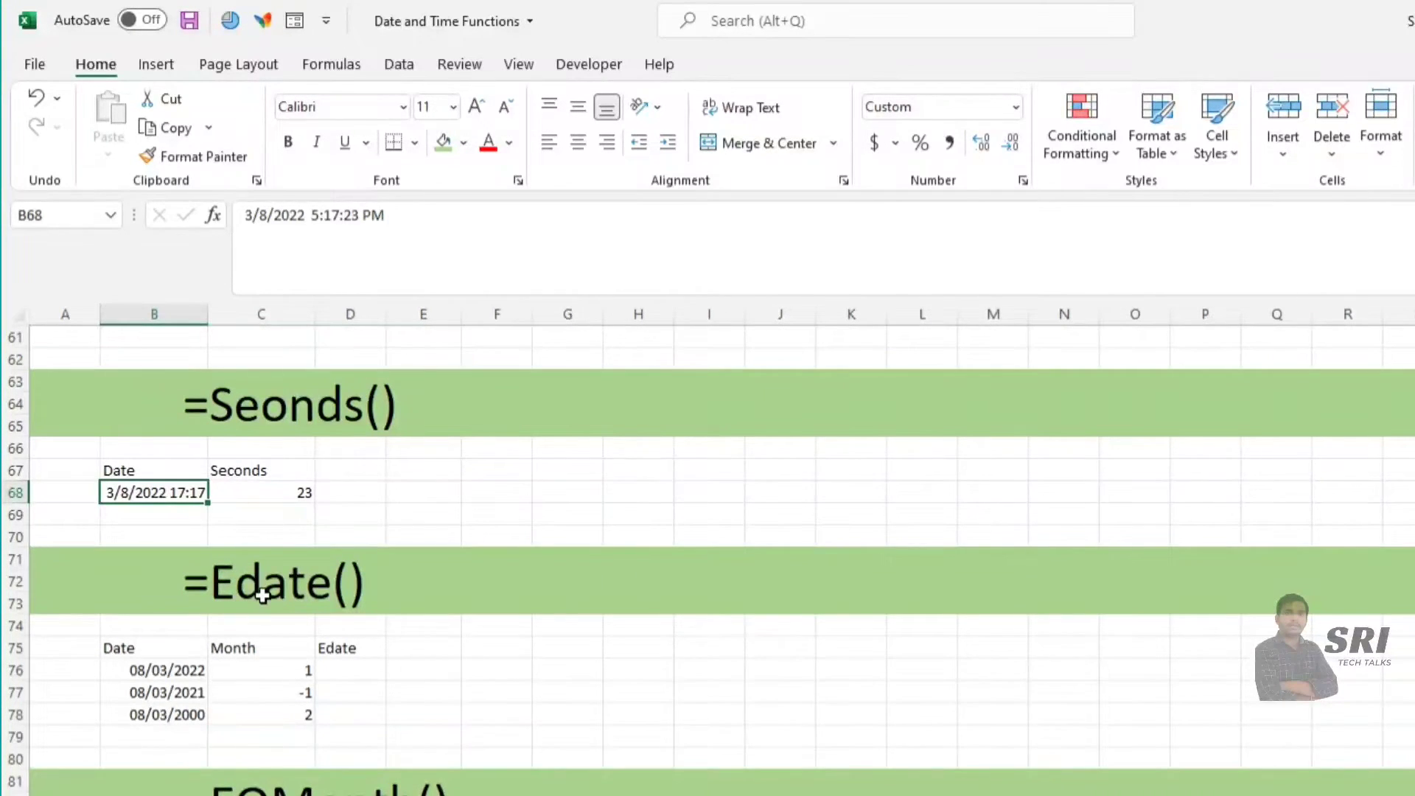
{"action": "left_click", "coordinate": [350, 672]}
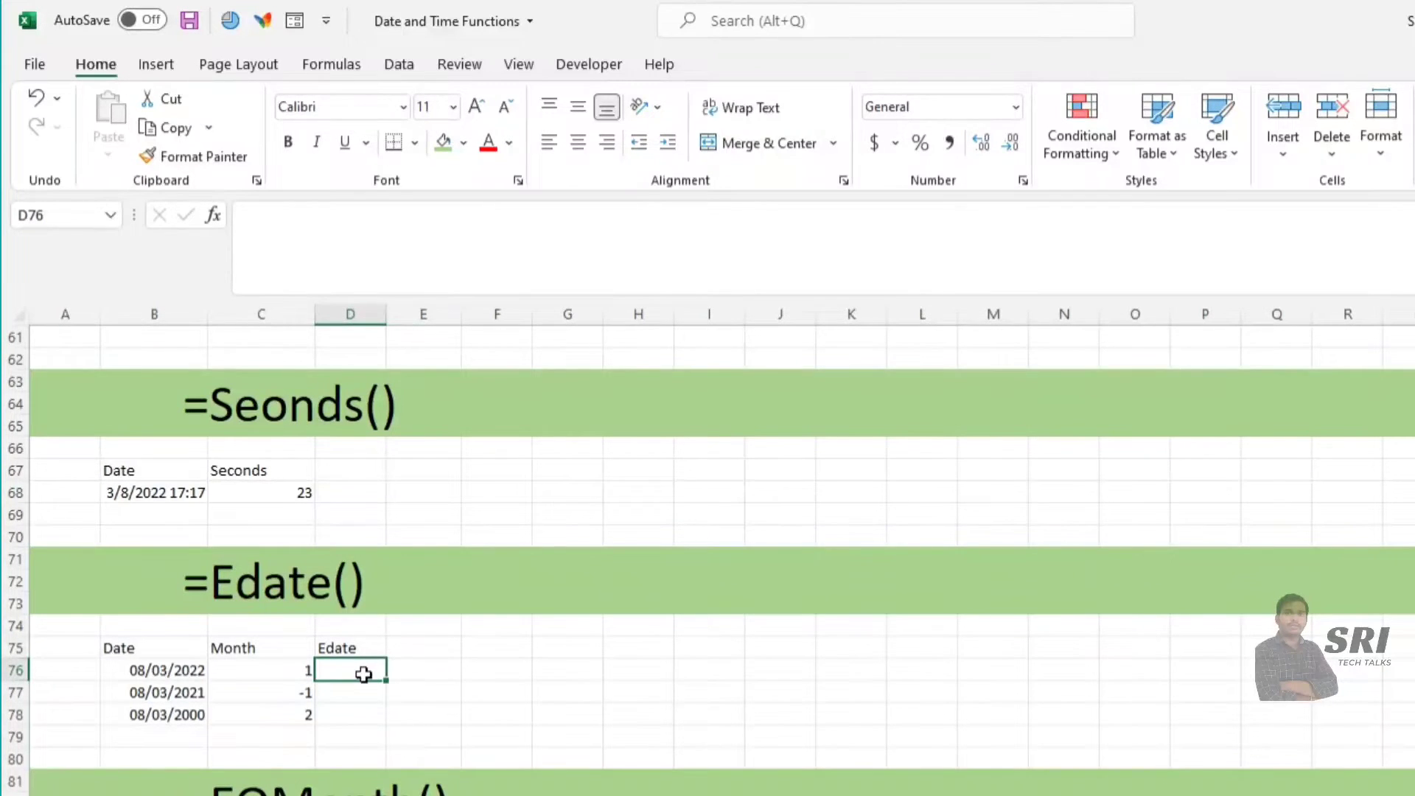
{"action": "type", "text": "=ed"}
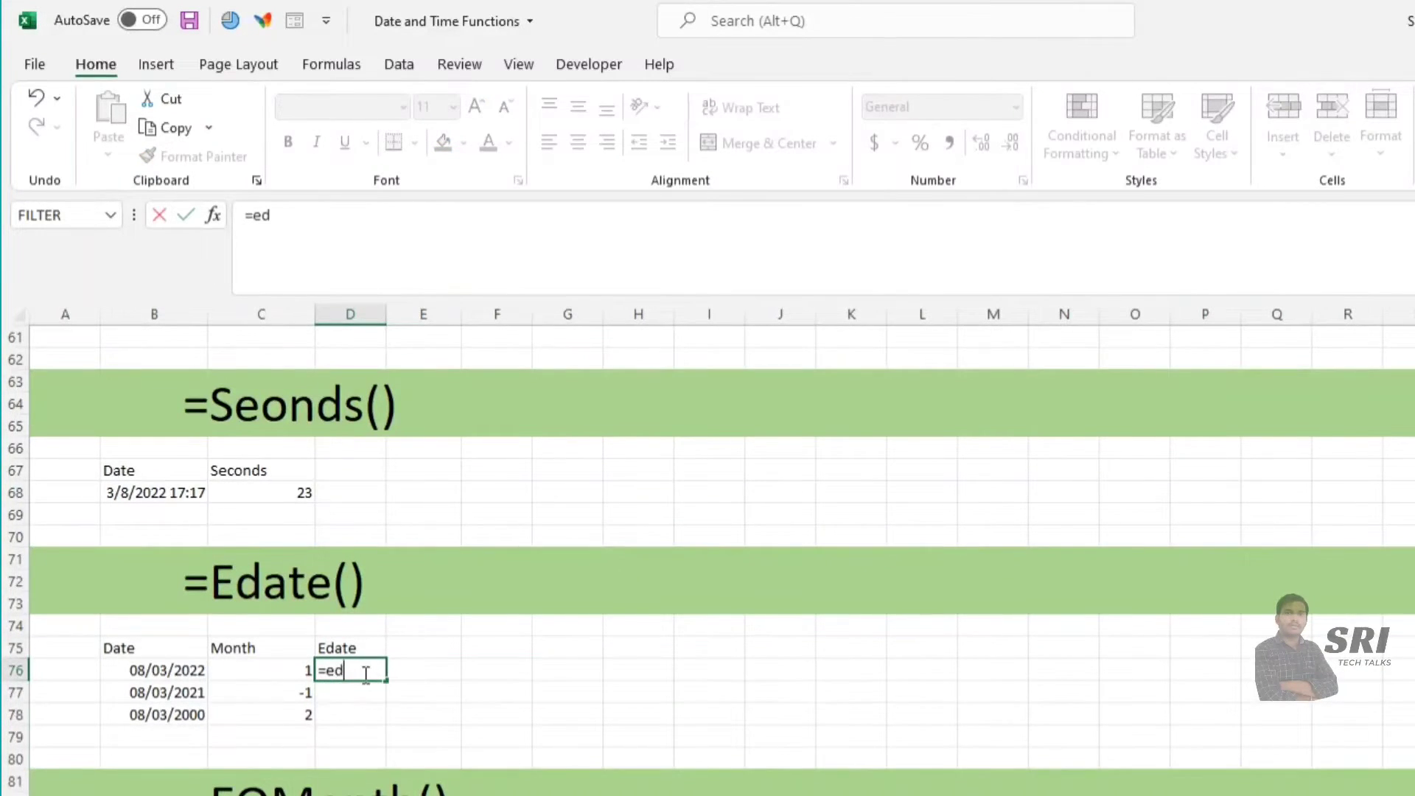
{"action": "key", "text": "BackSpace"}
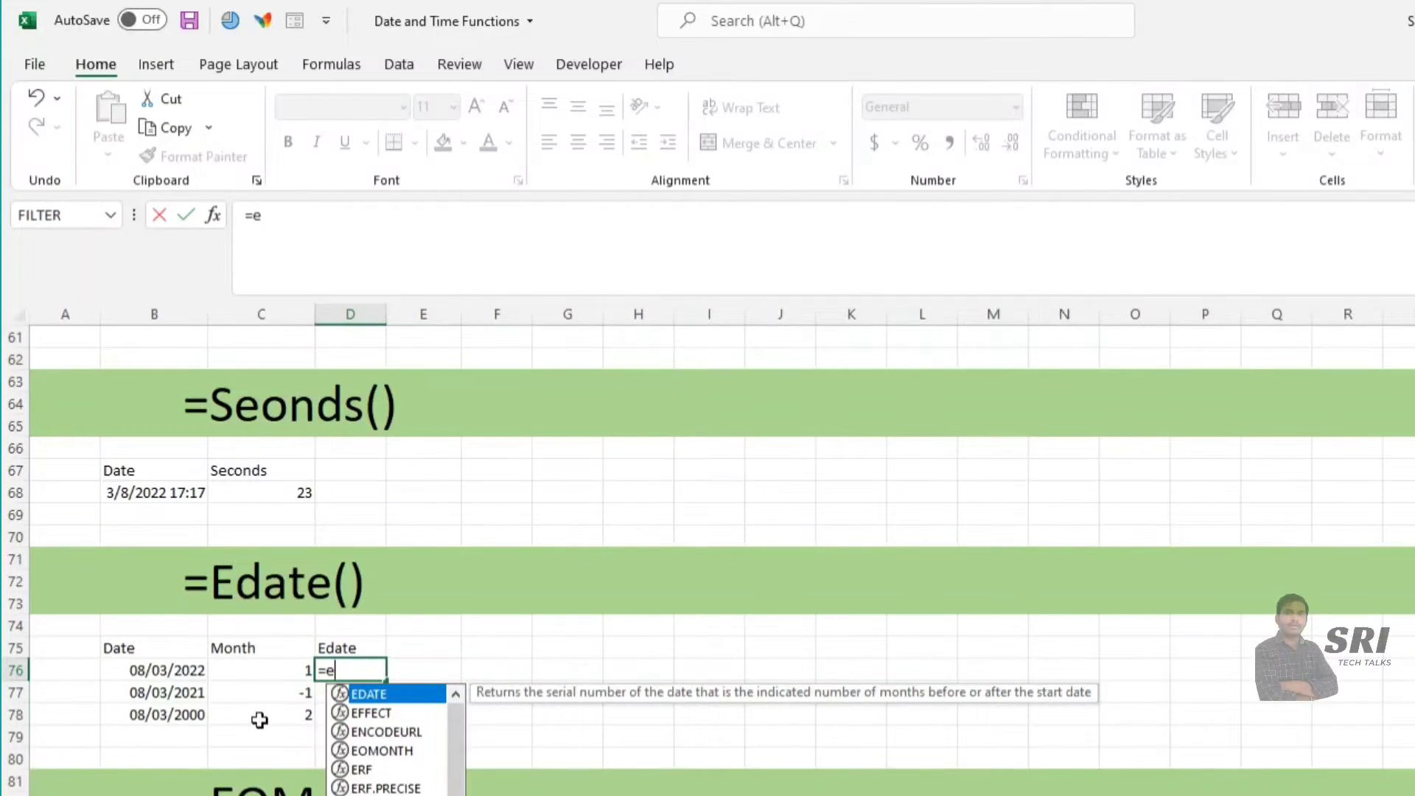
{"action": "key", "text": "Tab"}
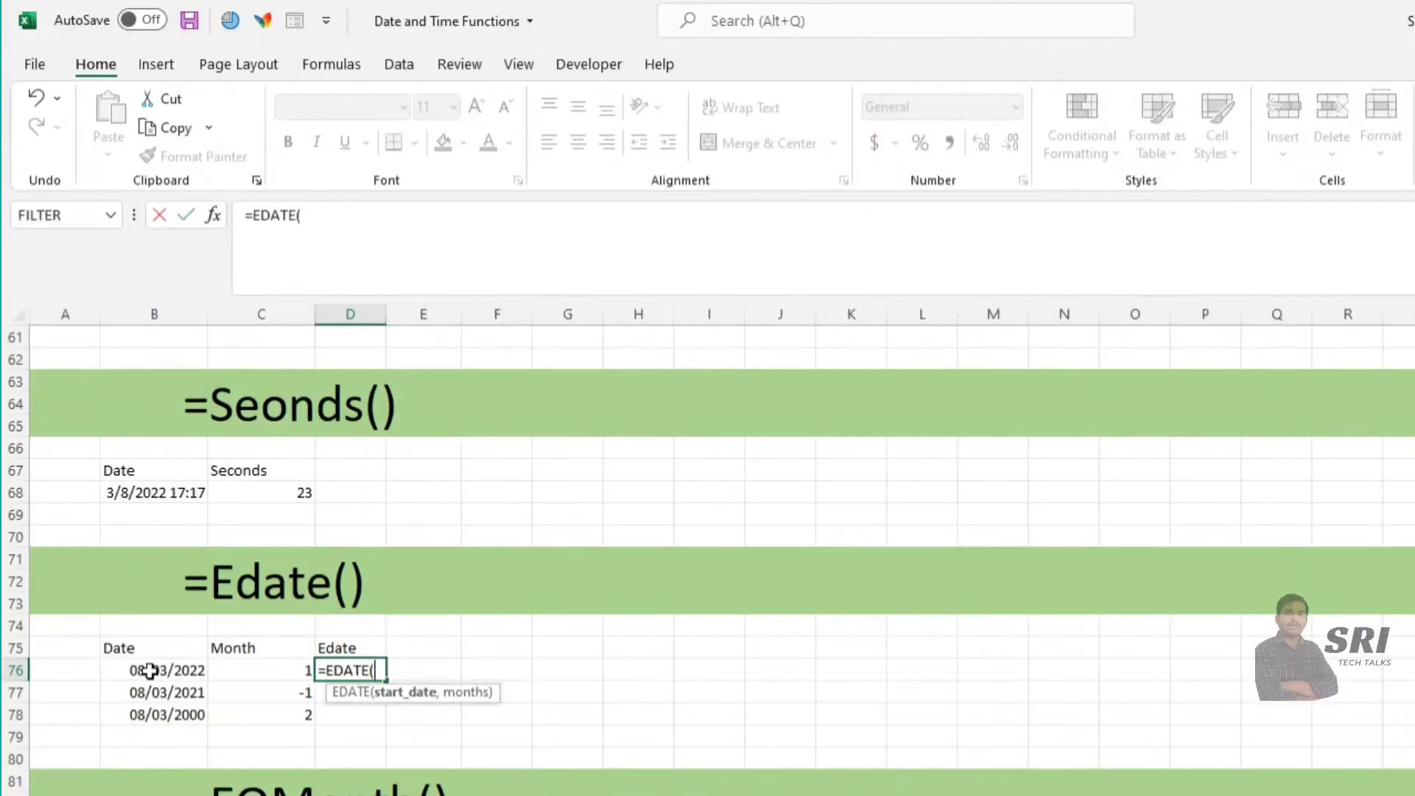
{"action": "type", "text": "B76,"}
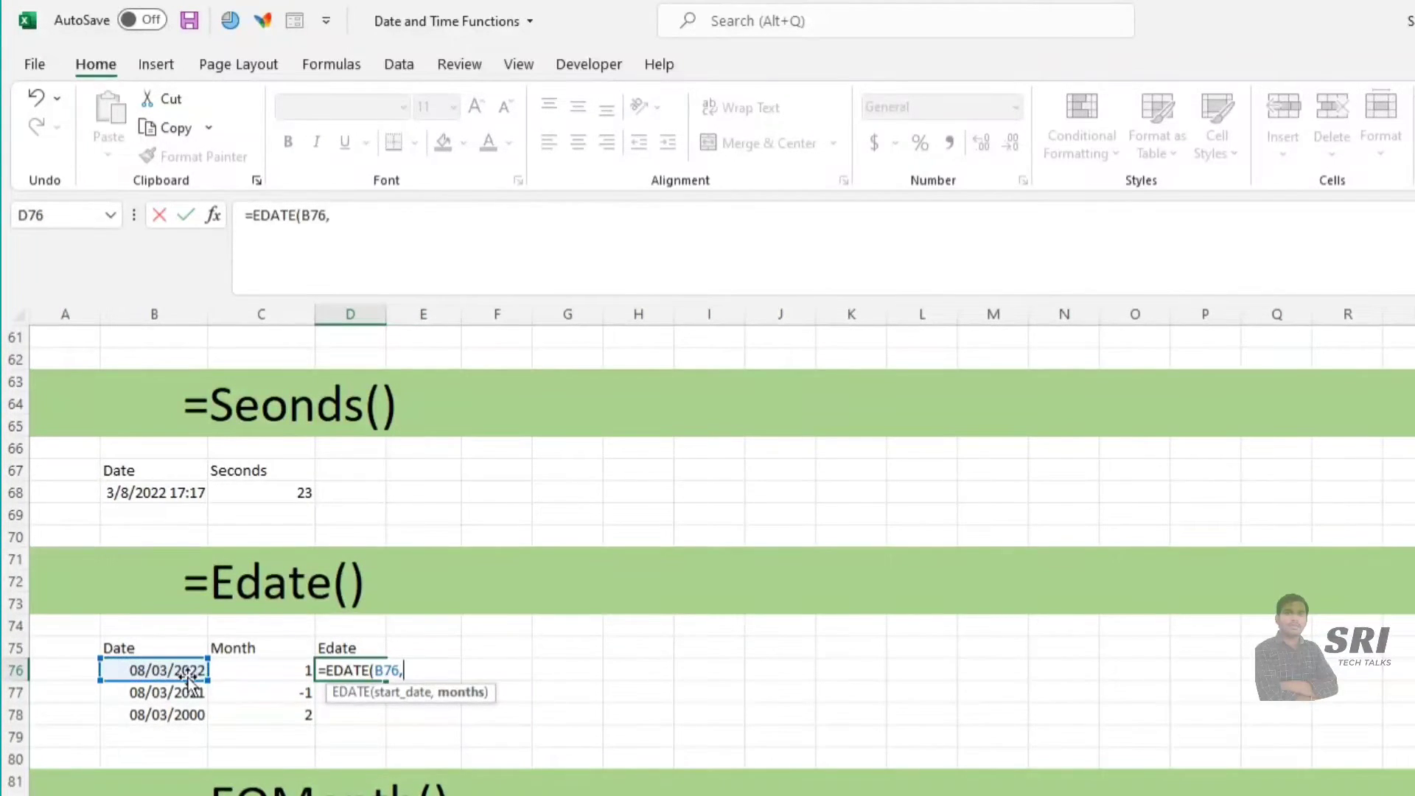
{"action": "left_click", "coordinate": [255, 670]}
{"action": "type", "text": ")"}
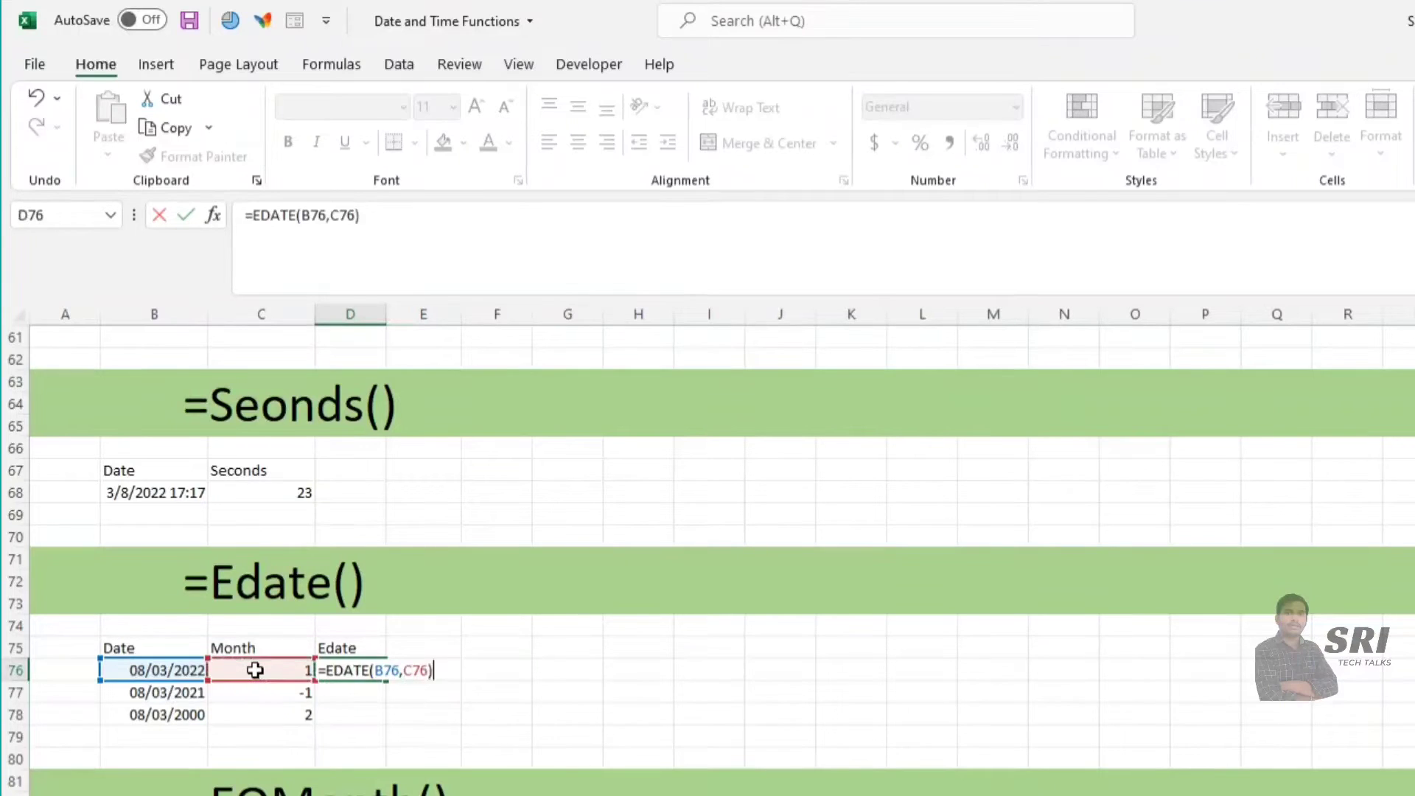
{"action": "key", "text": "Return"}
Apply the Date number format to D76 so it shows 08/04/2022
{"action": "left_click", "coordinate": [361, 670]}
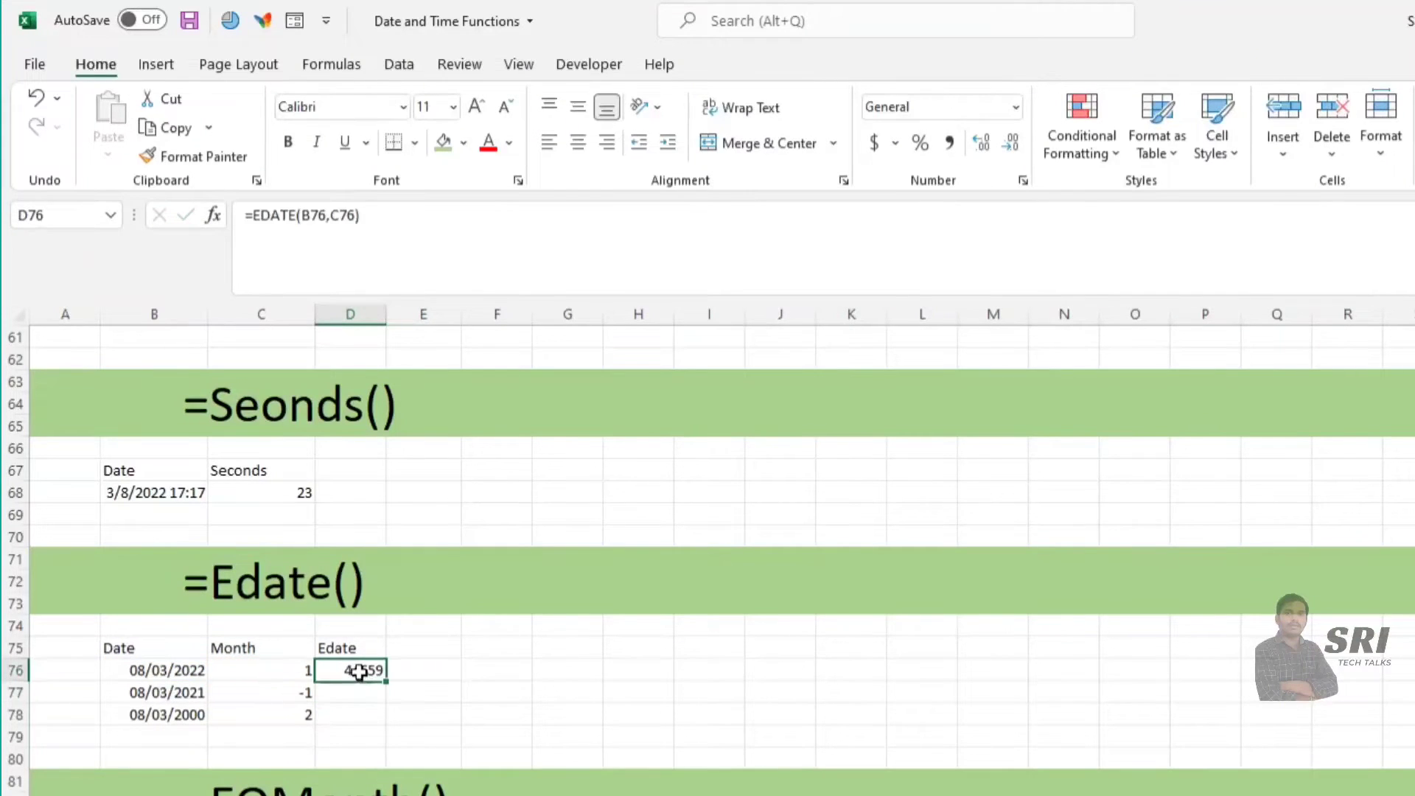
{"action": "left_click", "coordinate": [1017, 107]}
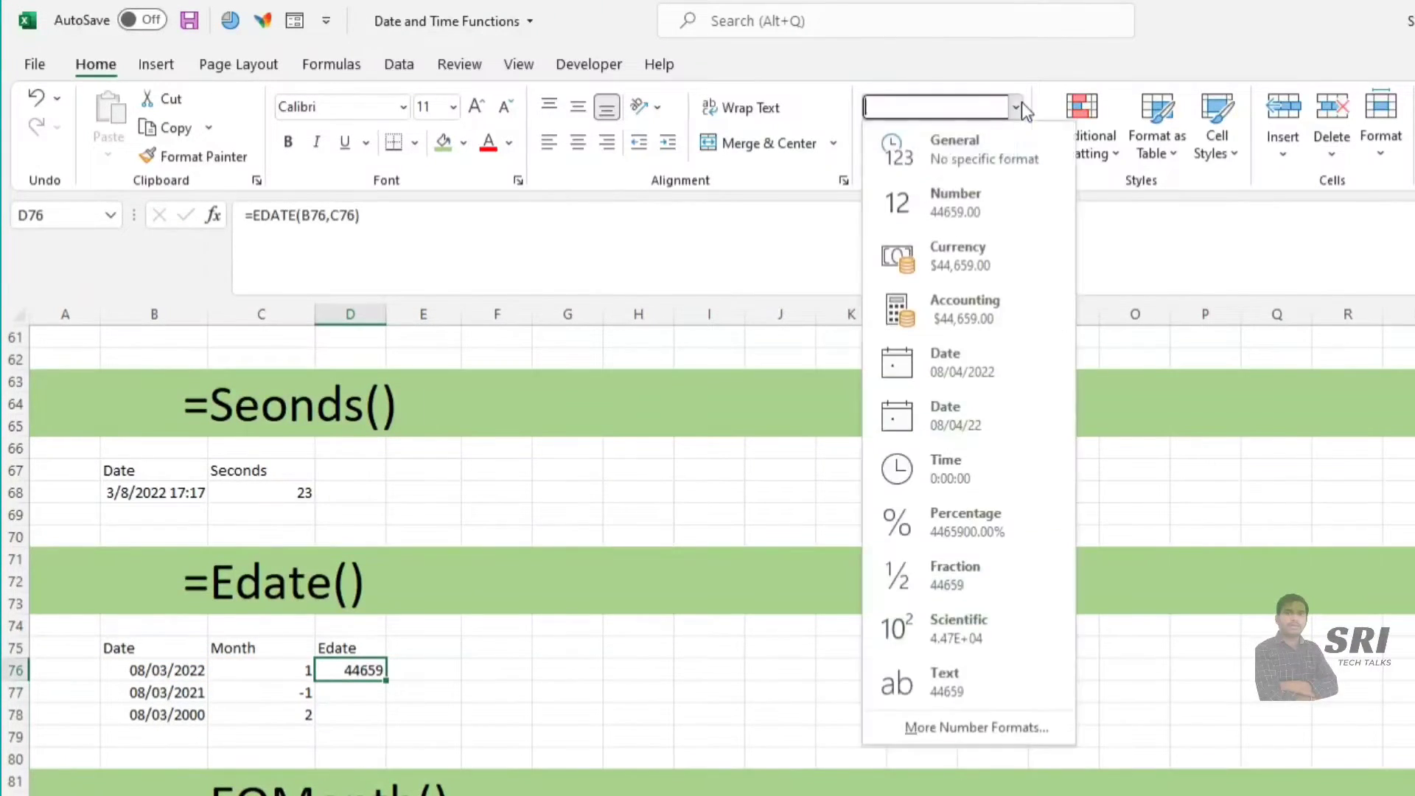
{"action": "left_click", "coordinate": [960, 370]}
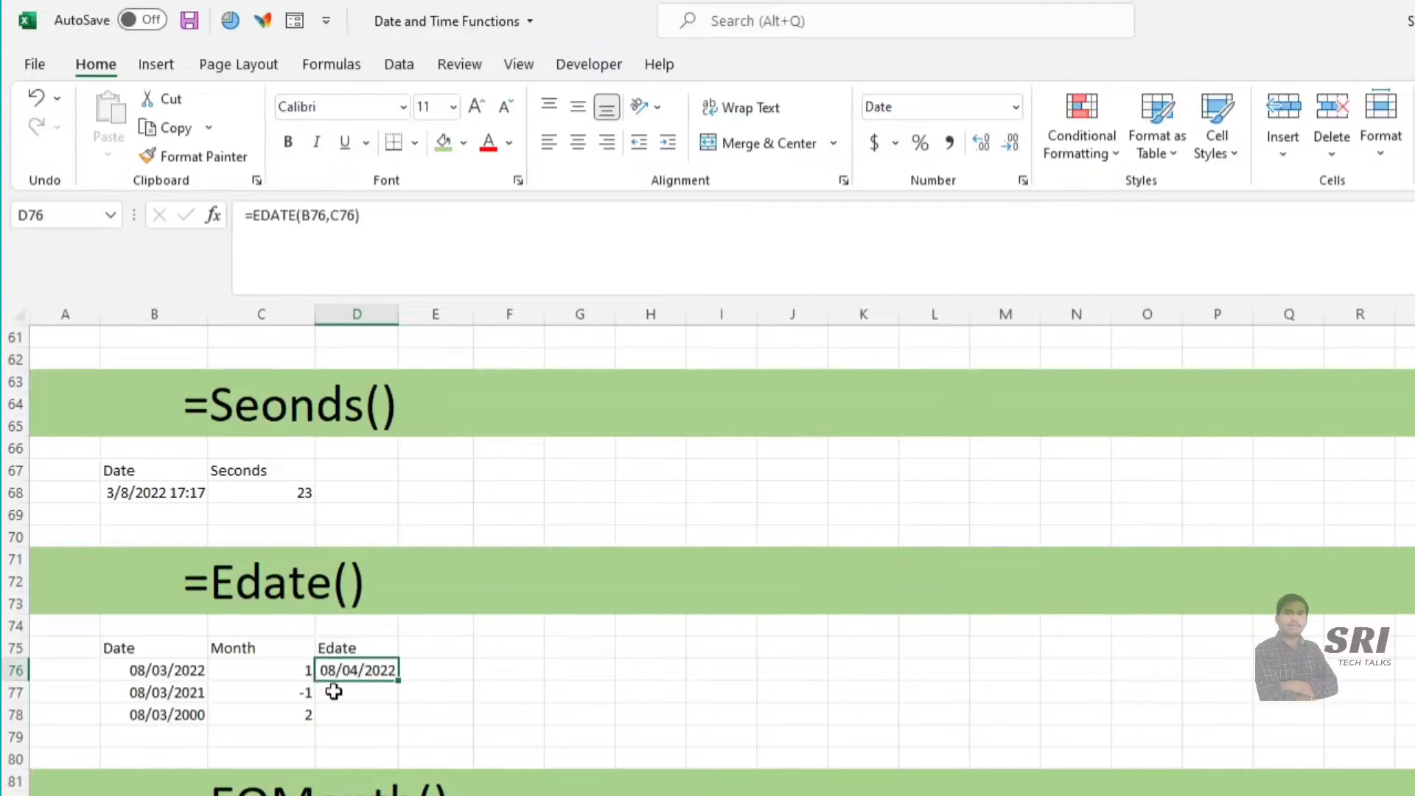
Fill the EDATE formula down to D78, giving 08/02/2021 and 08/05/2000
{"action": "left_click", "coordinate": [281, 693]}
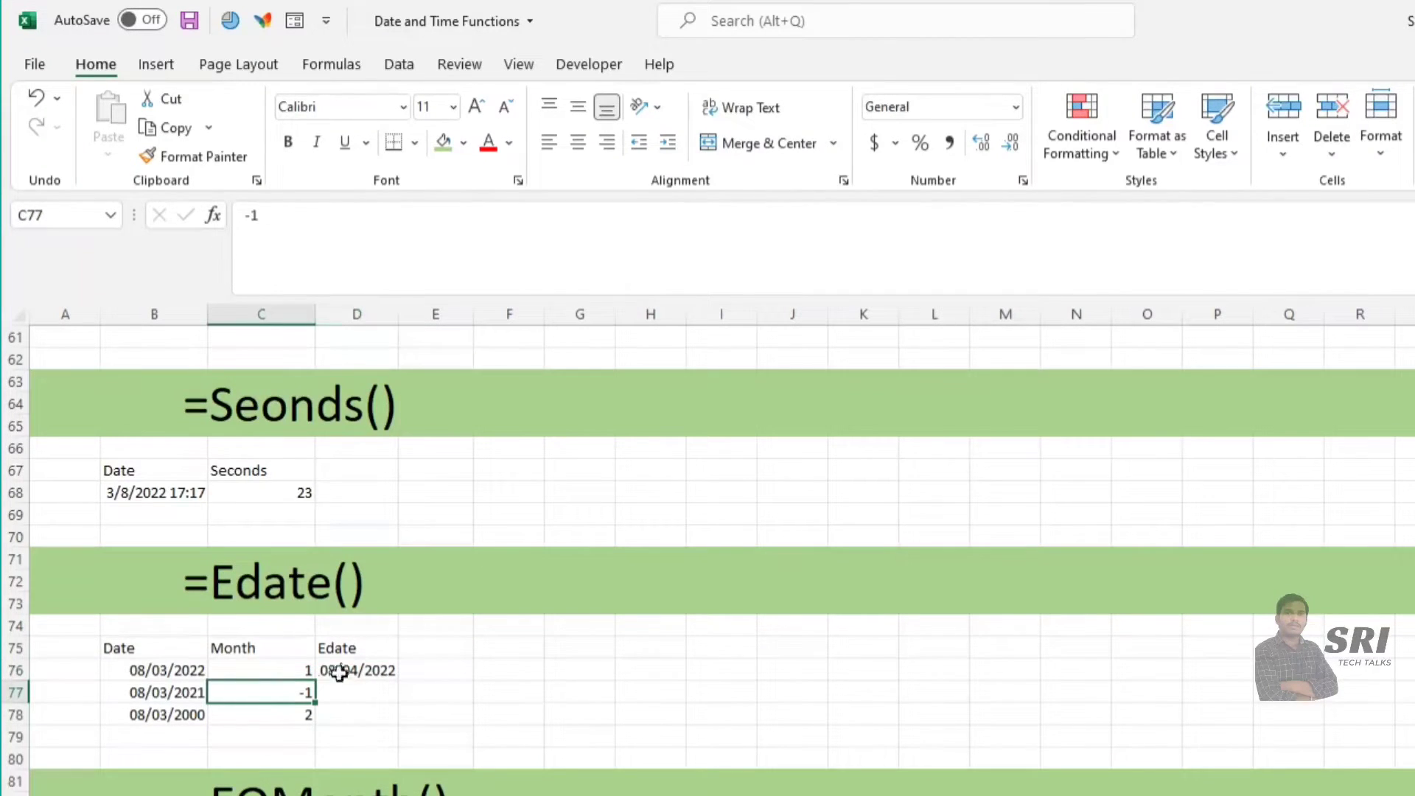
{"action": "left_click_drag", "start_coordinate": [335, 668], "coordinate": [343, 693]}
{"action": "key", "text": "ctrl+d"}
{"action": "left_click", "coordinate": [338, 695]}
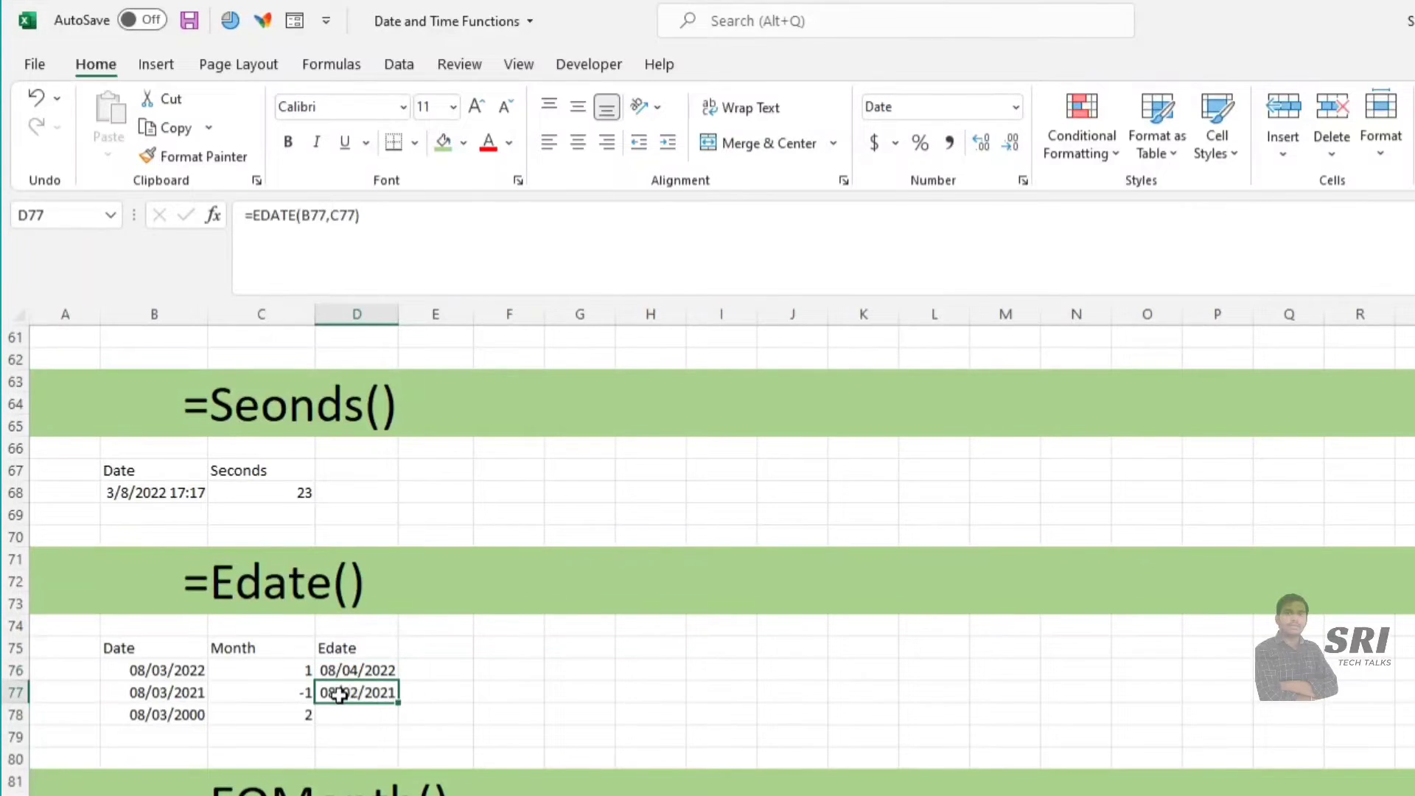
{"action": "left_click", "coordinate": [292, 714]}
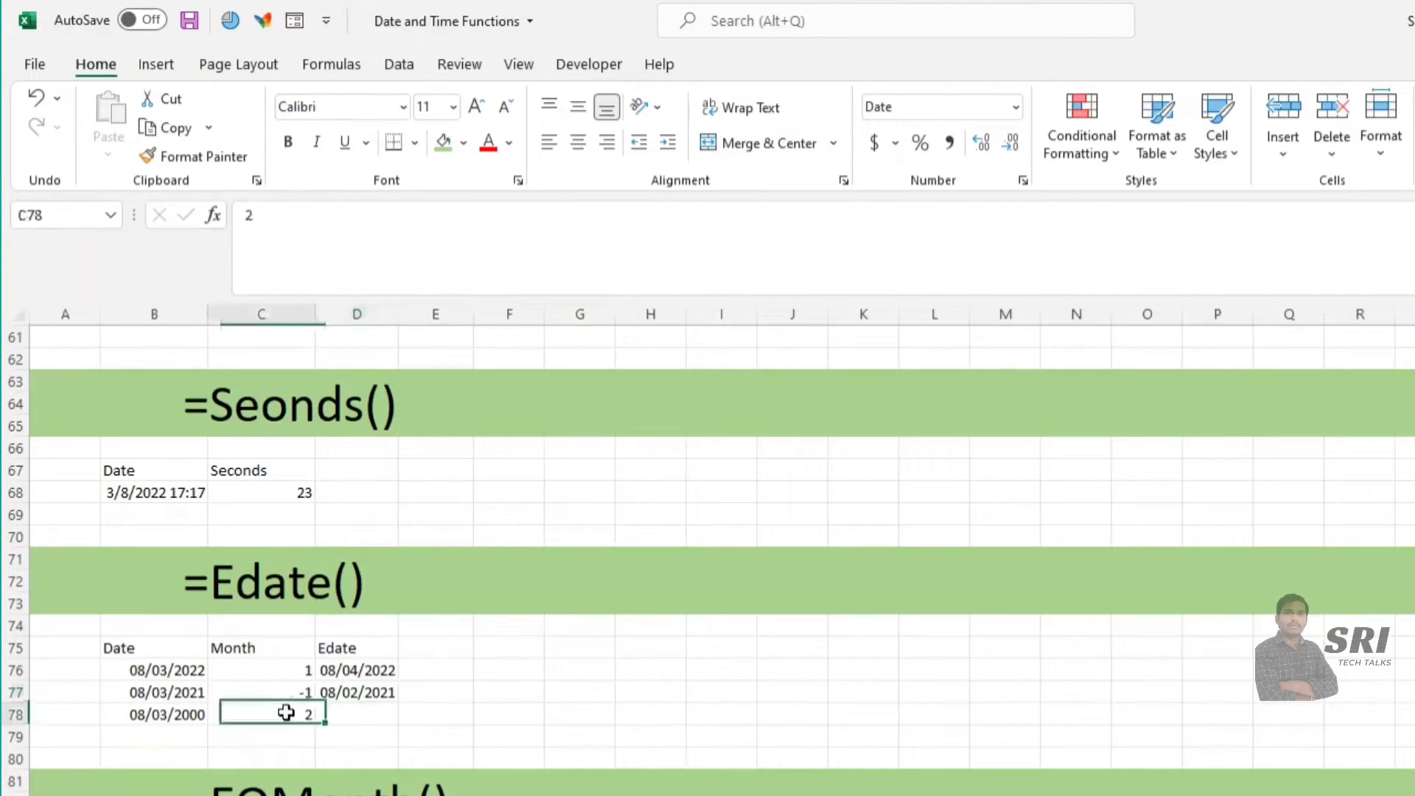
{"action": "left_click_drag", "start_coordinate": [356, 690], "coordinate": [357, 710]}
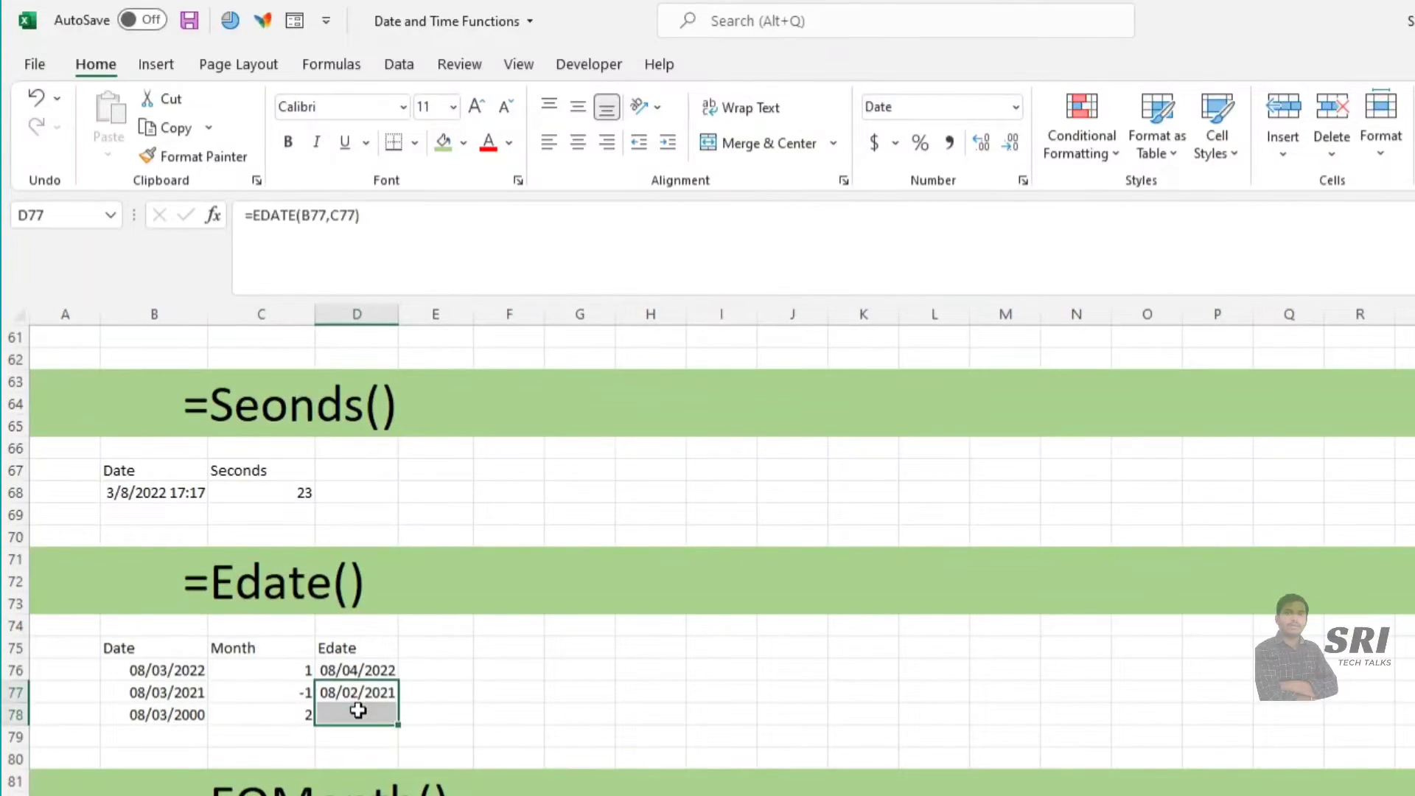
{"action": "key", "text": "ctrl+d"}
{"action": "left_click", "coordinate": [355, 715]}
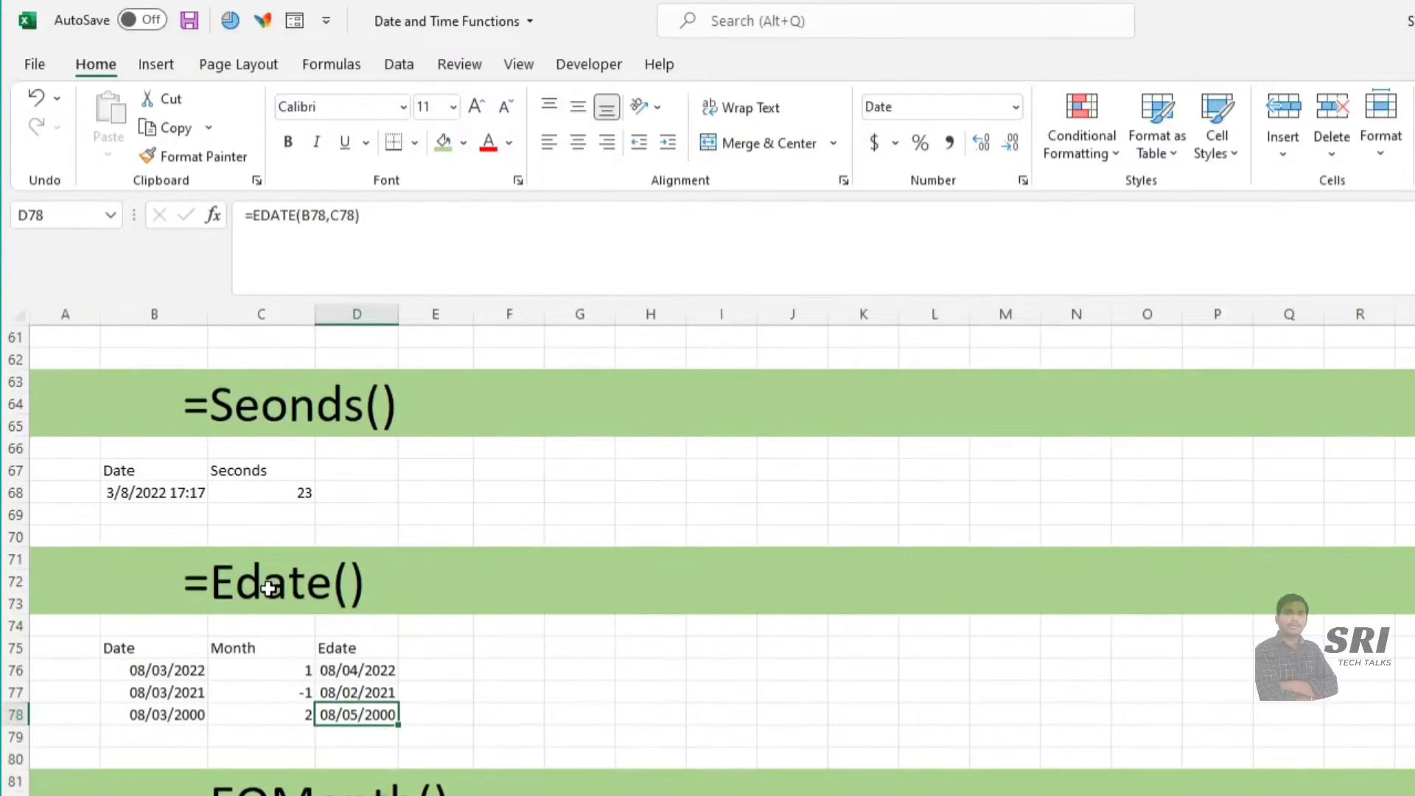
{"action": "left_click", "coordinate": [152, 719]}
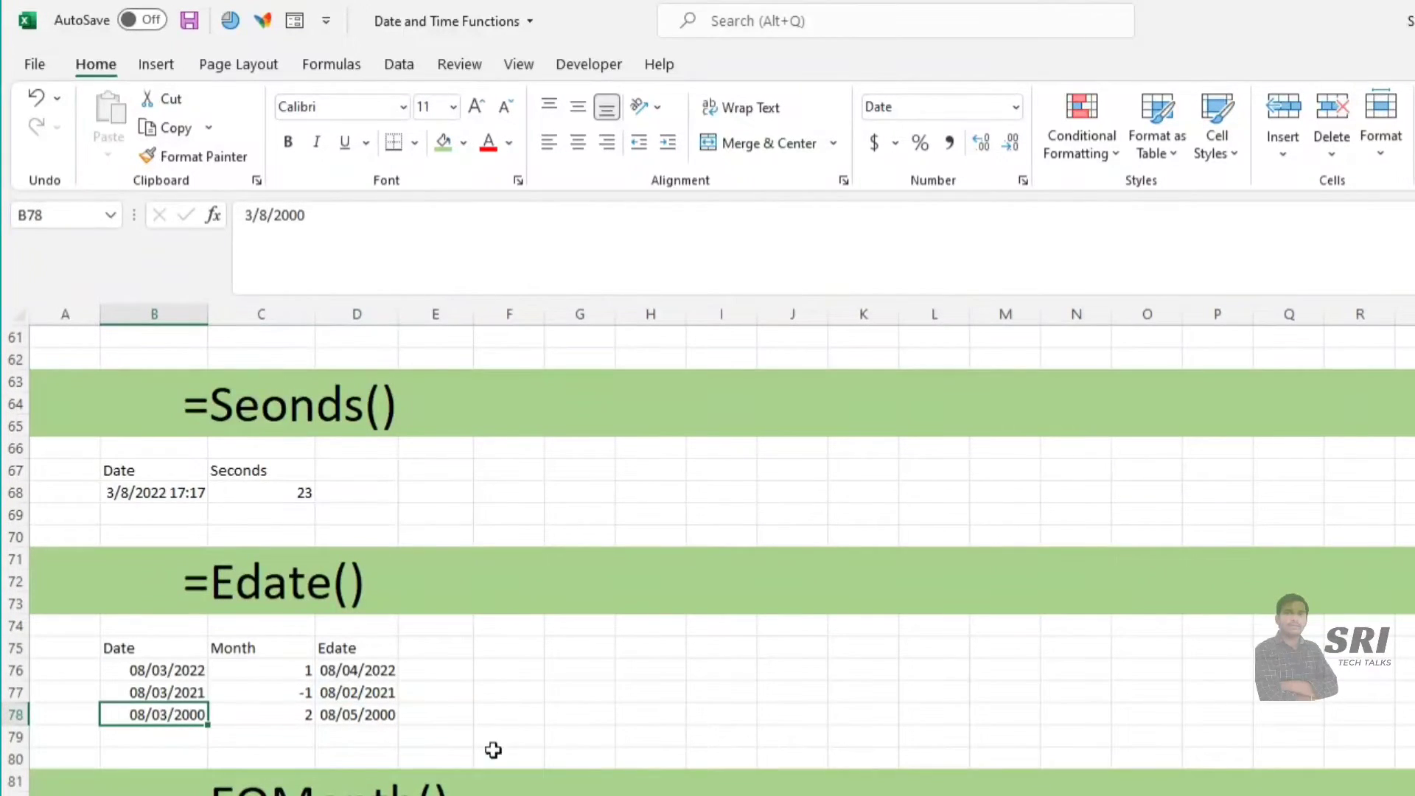
Set the first EOMonth month offset in C87 to 0
{"action": "scroll", "coordinate": [343, 638], "scroll_direction": "down", "scroll_amount": 1}
{"action": "left_click", "coordinate": [350, 645]}
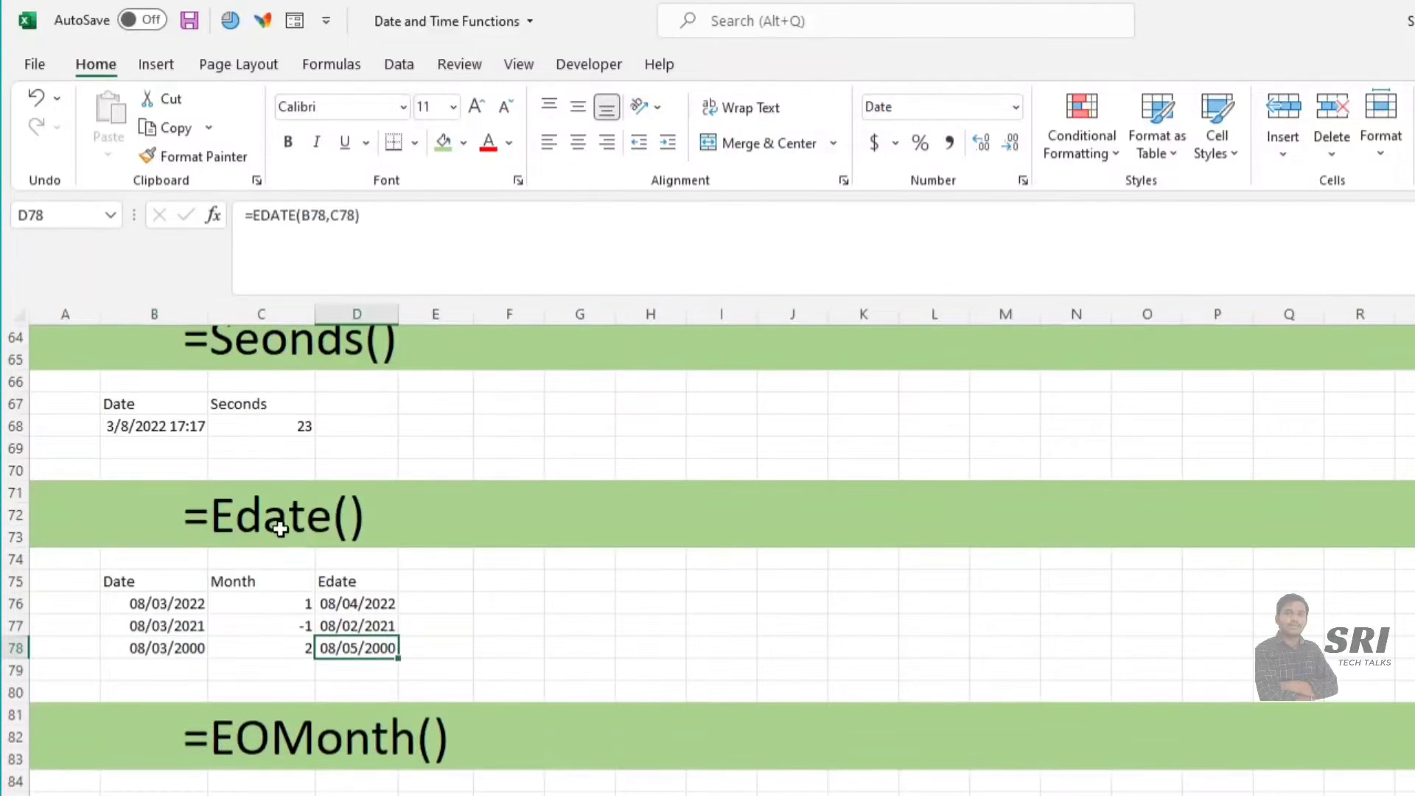
{"action": "scroll", "coordinate": [457, 652], "scroll_direction": "down", "scroll_amount": 2}
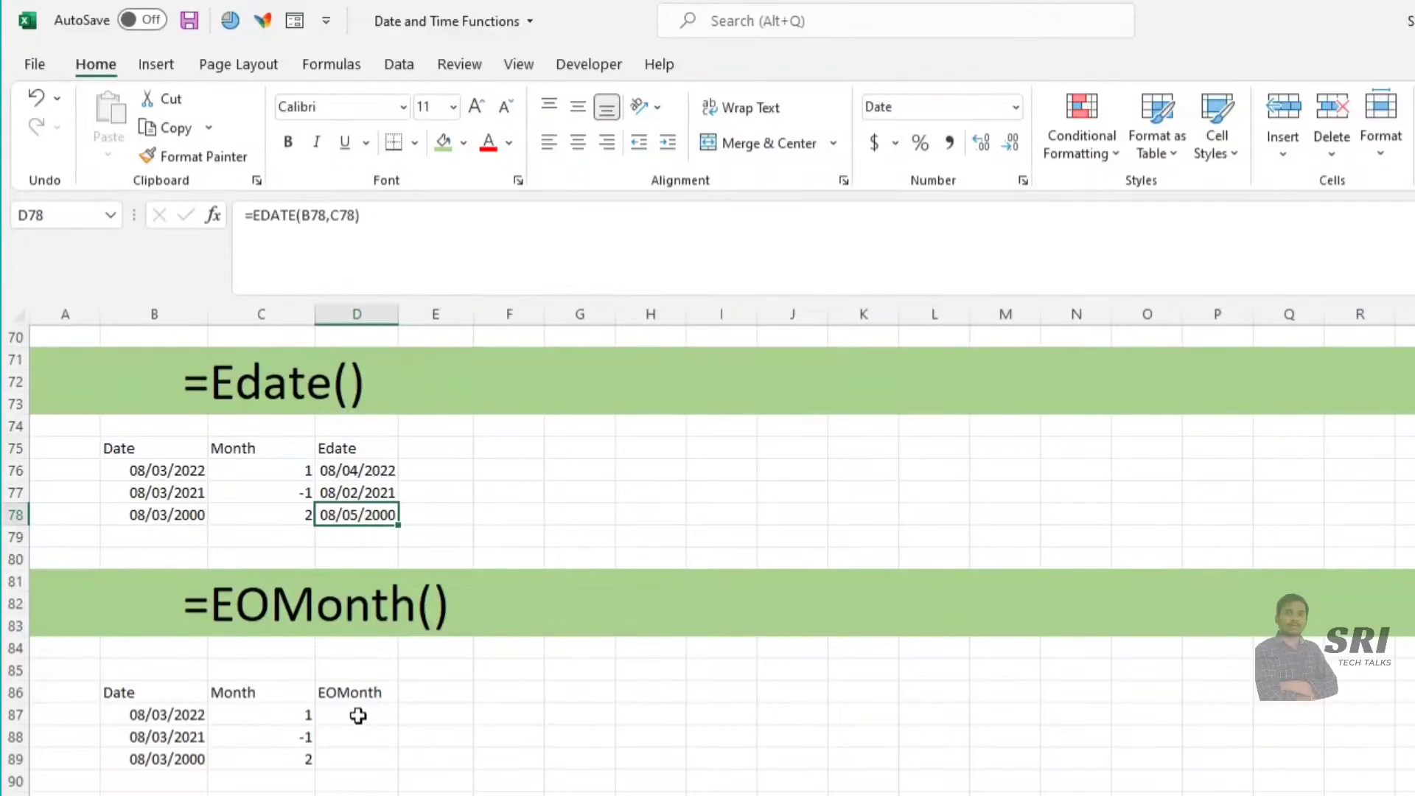
{"action": "scroll", "coordinate": [358, 716], "scroll_direction": "down", "scroll_amount": 1}
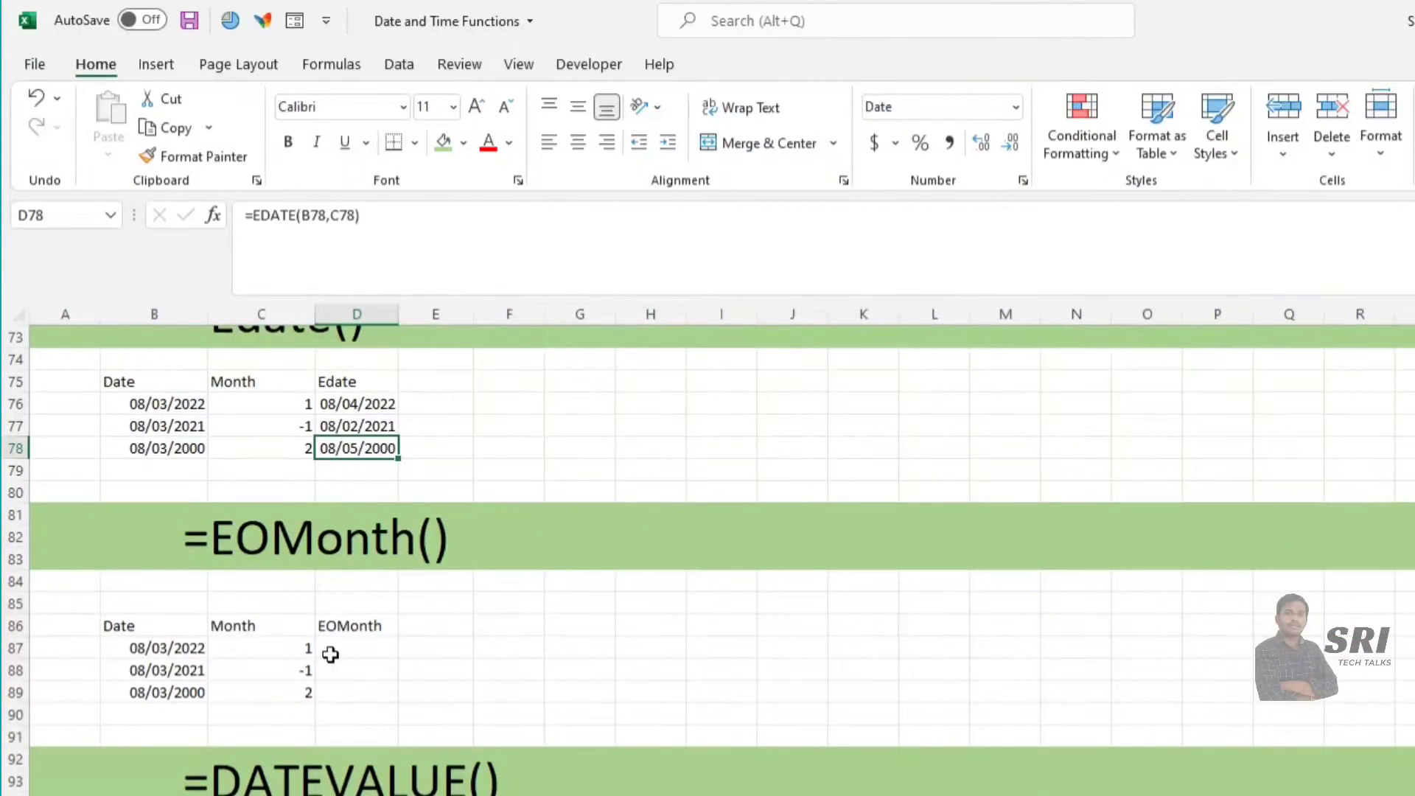
{"action": "left_click", "coordinate": [337, 653]}
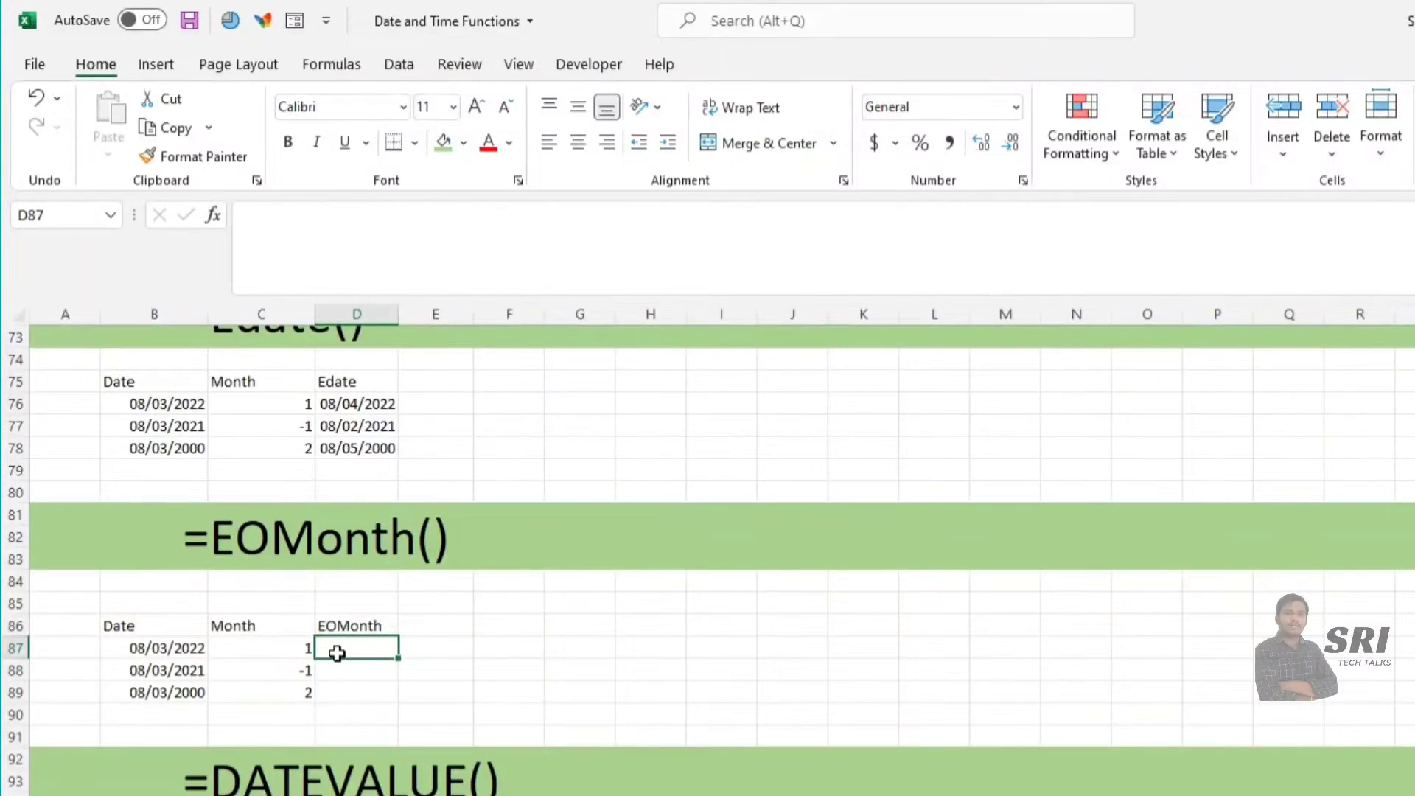
{"action": "left_click", "coordinate": [168, 649]}
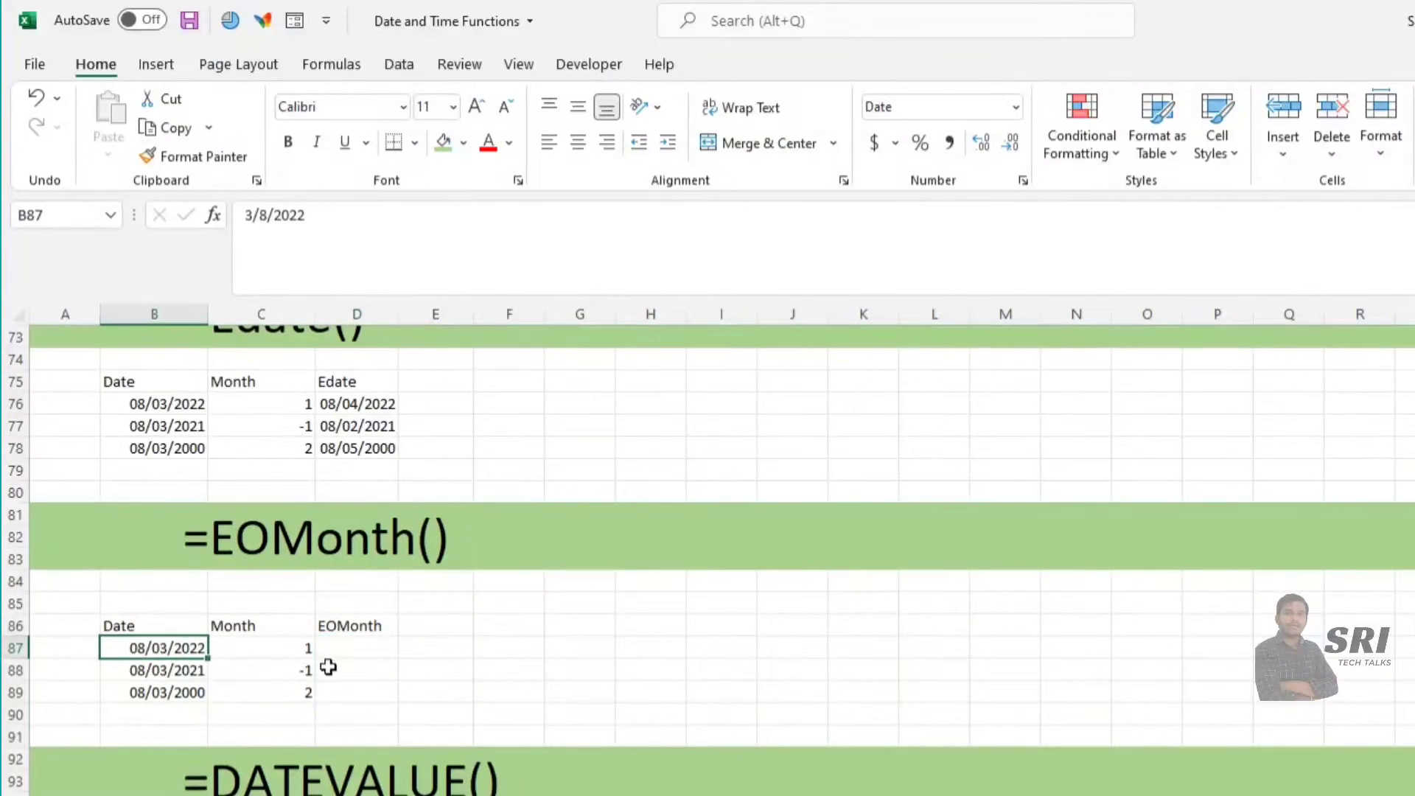
{"action": "left_click", "coordinate": [285, 655]}
{"action": "type", "text": "0"}
Enter =EOMONTH(B87,C87) in D87
{"action": "left_click", "coordinate": [350, 651]}
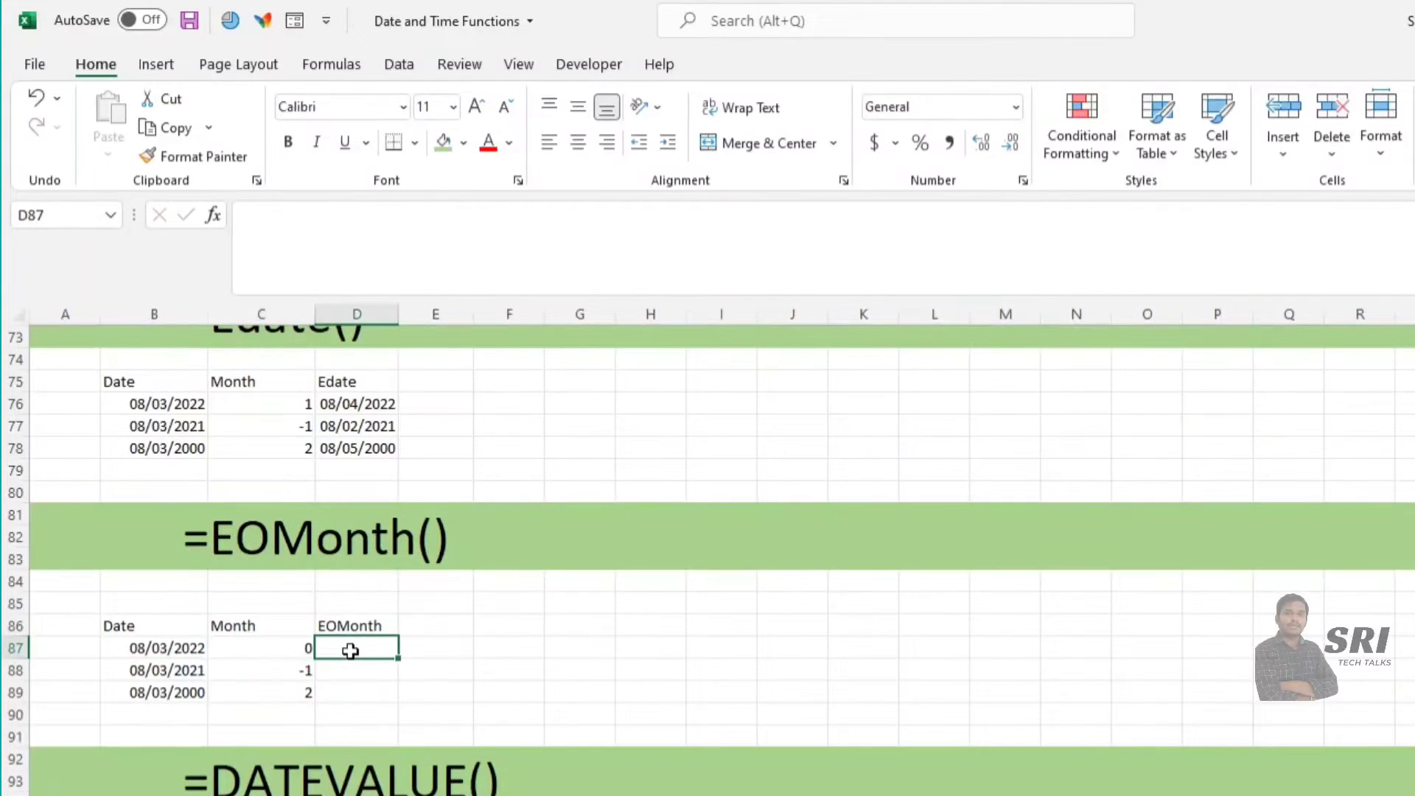
{"action": "type", "text": "="}
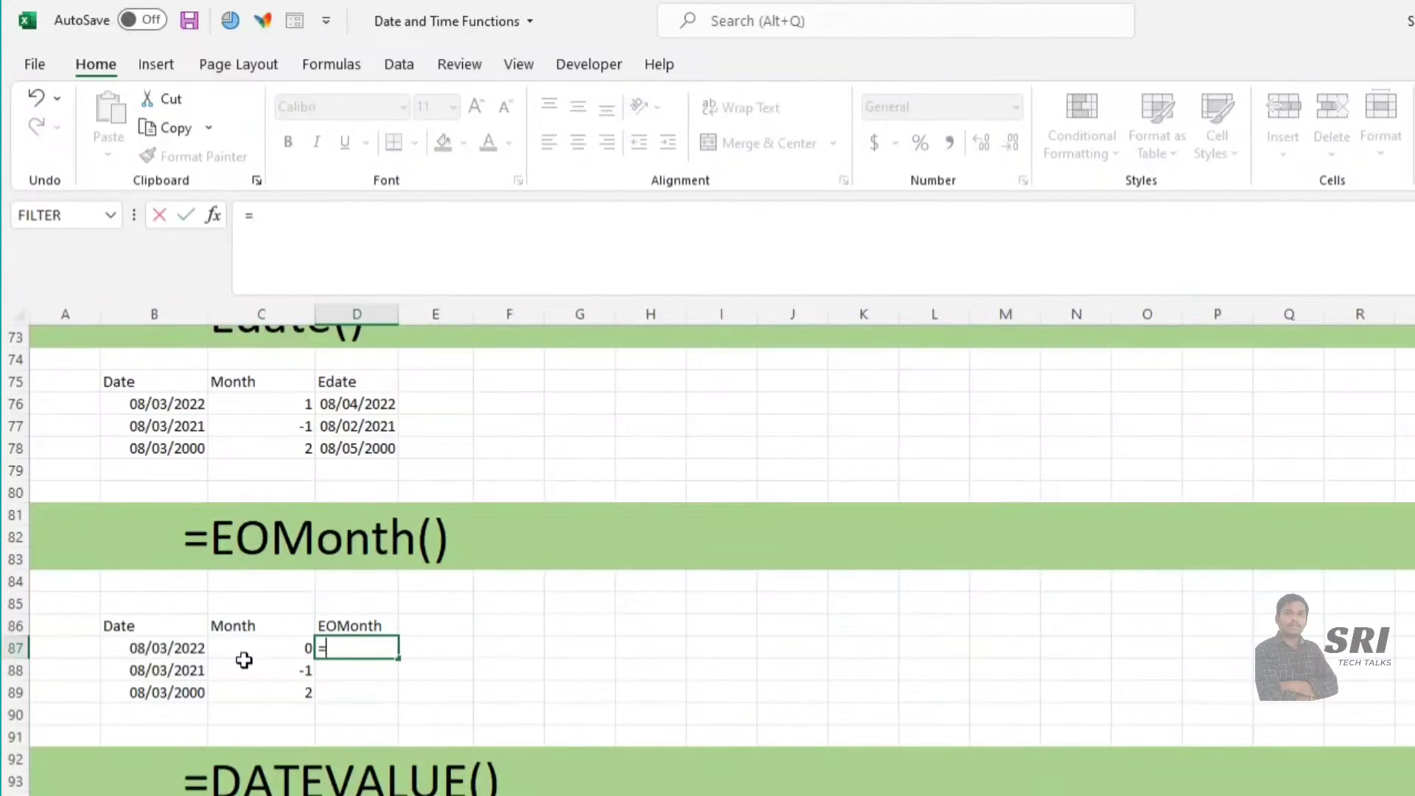
{"action": "type", "text": "EO"}
{"action": "key", "text": "Tab"}
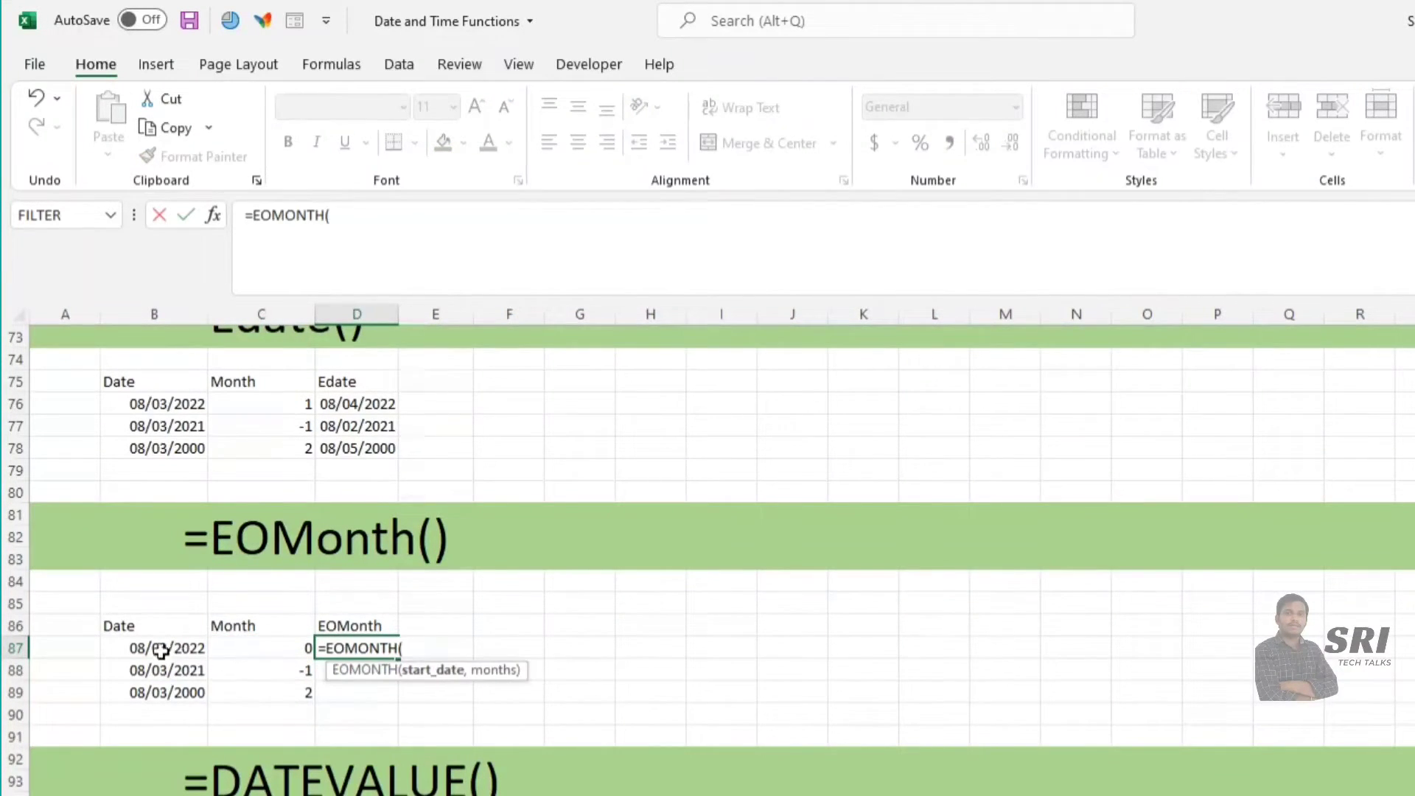
{"action": "left_click", "coordinate": [152, 649]}
{"action": "type", "text": ","}
{"action": "left_click", "coordinate": [282, 656]}
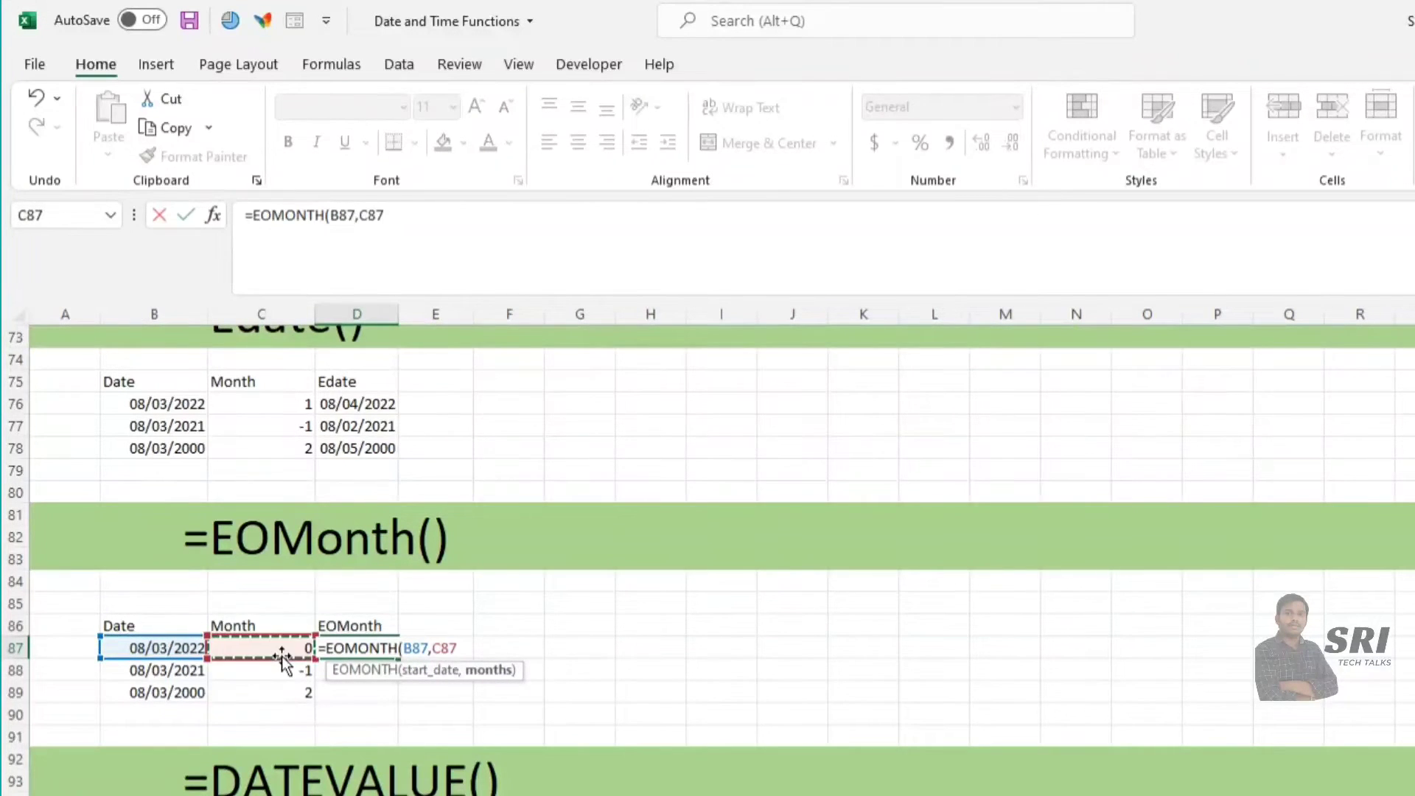
{"action": "key", "text": "Return"}
{"action": "key", "text": "Return"}
Format D87 as a Date so it shows 31/03/22
{"action": "left_click", "coordinate": [371, 648]}
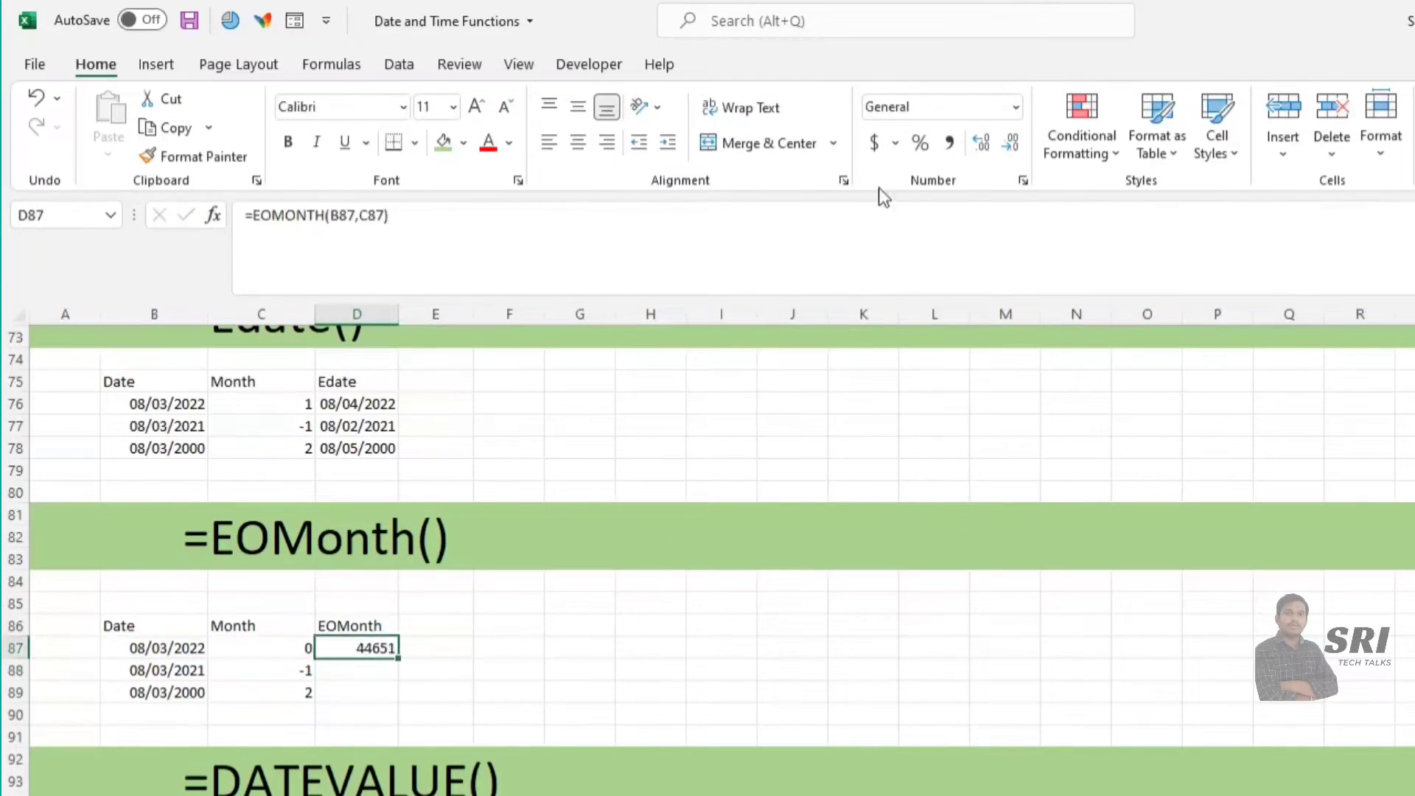
{"action": "left_click", "coordinate": [1017, 111]}
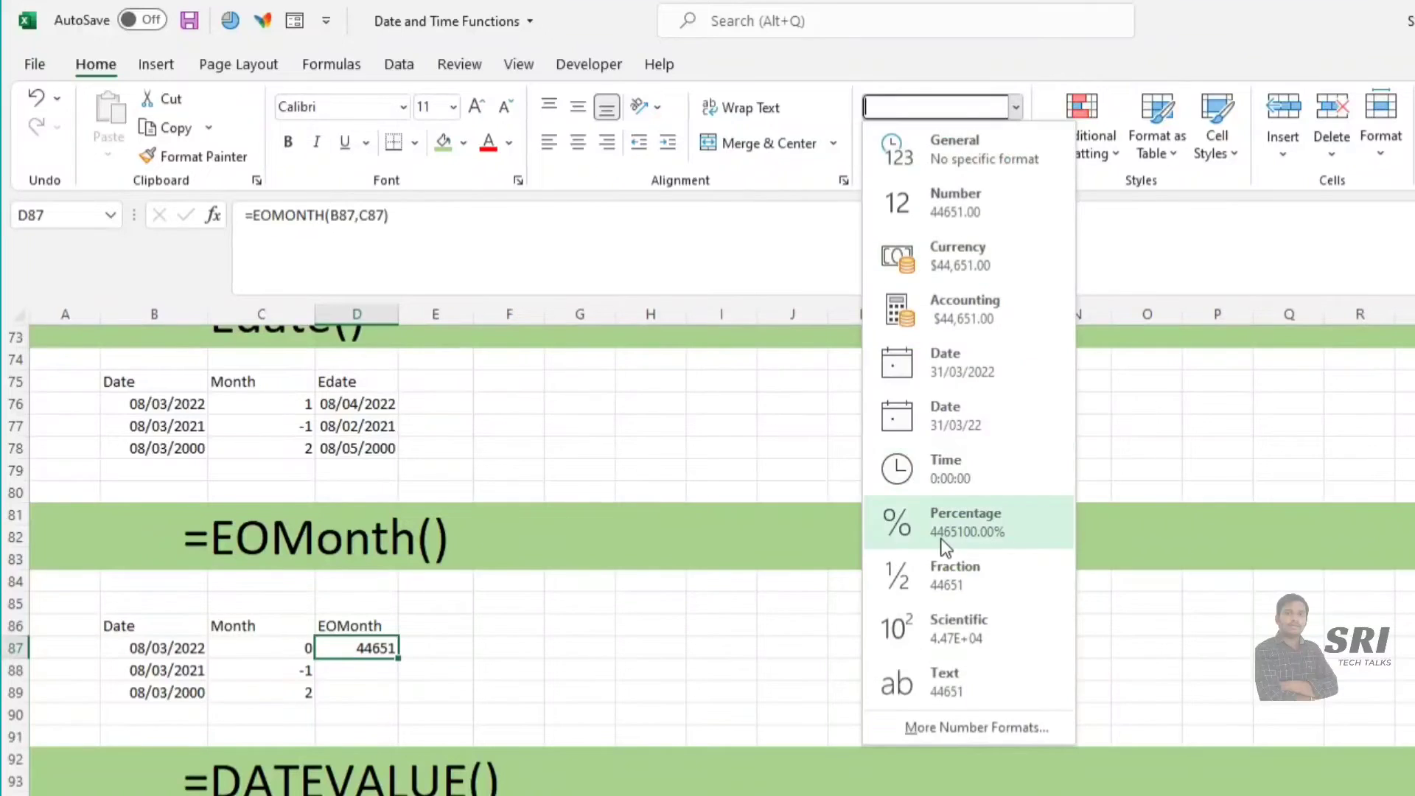
{"action": "left_click", "coordinate": [951, 416]}
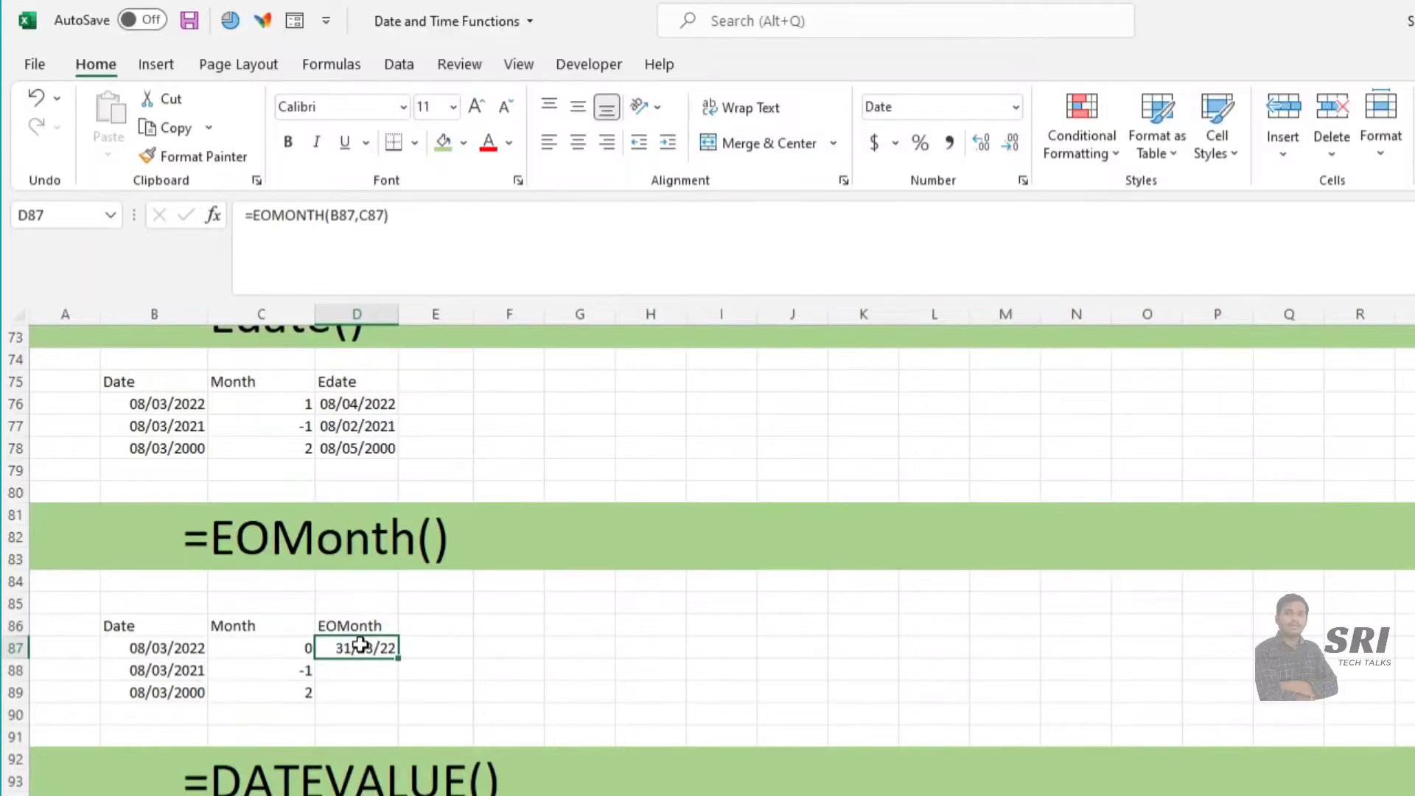
Copy the EOMONTH formula into D88 and D89, giving 28/02/21 and 31/05/00
{"action": "left_click", "coordinate": [143, 652]}
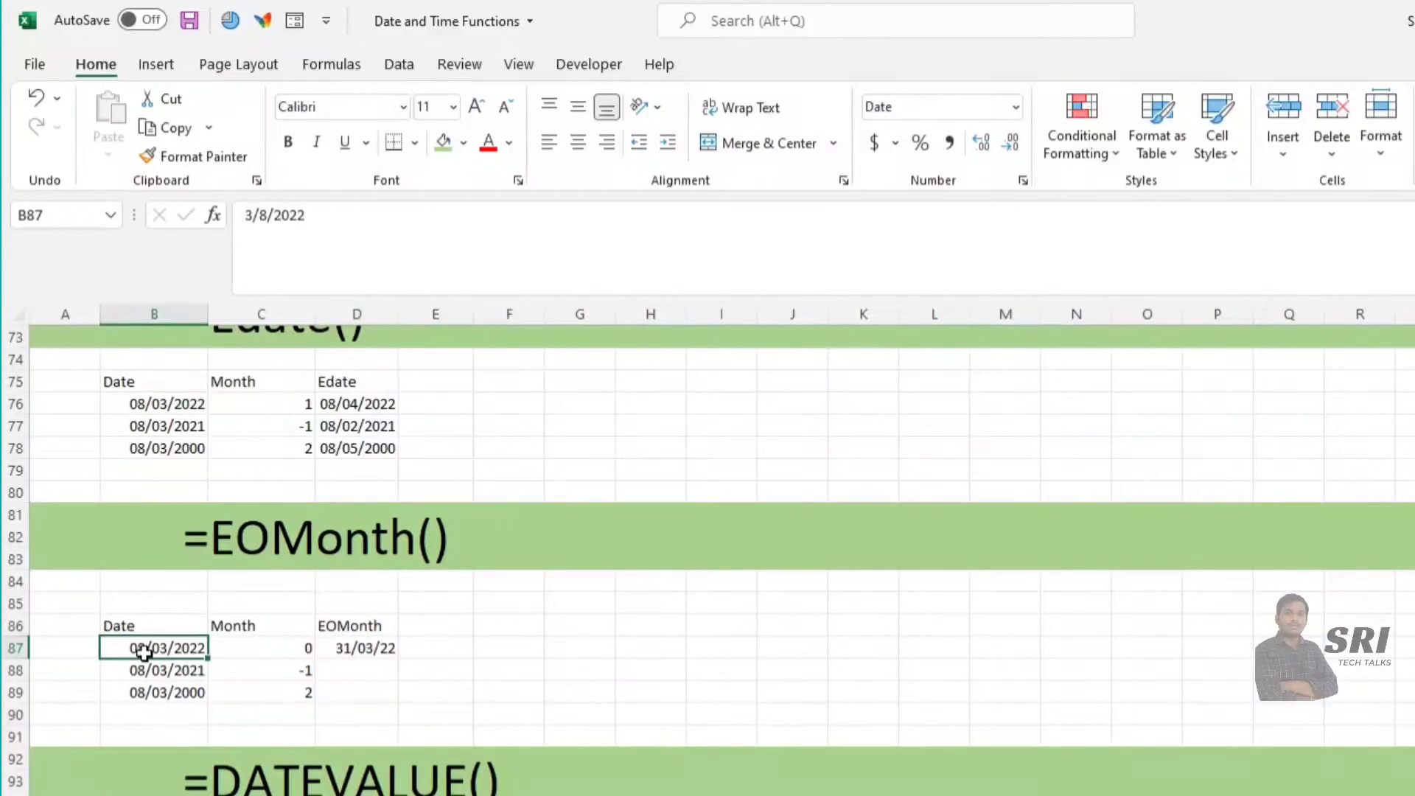
{"action": "left_click", "coordinate": [342, 651]}
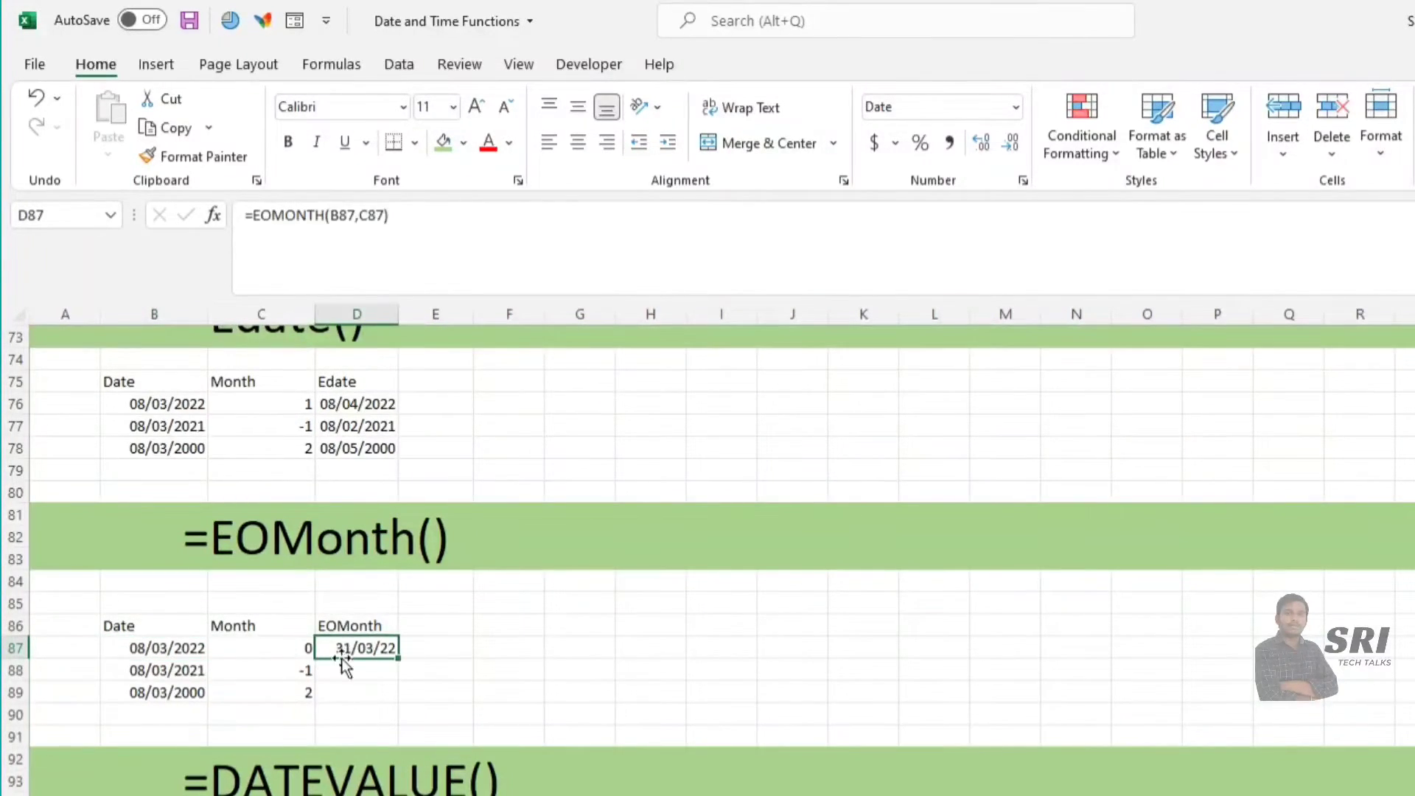
{"action": "left_click", "coordinate": [264, 673]}
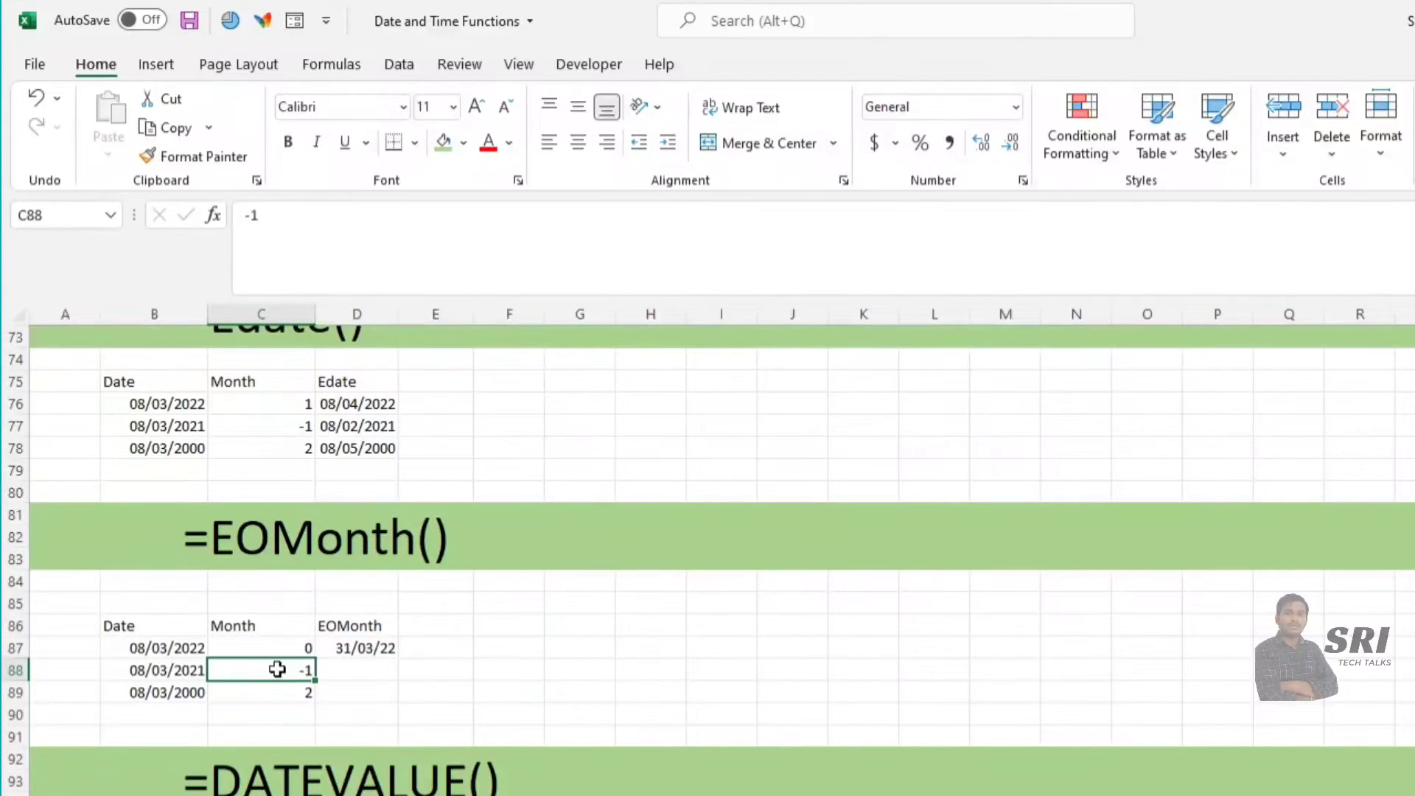
{"action": "left_click", "coordinate": [354, 669]}
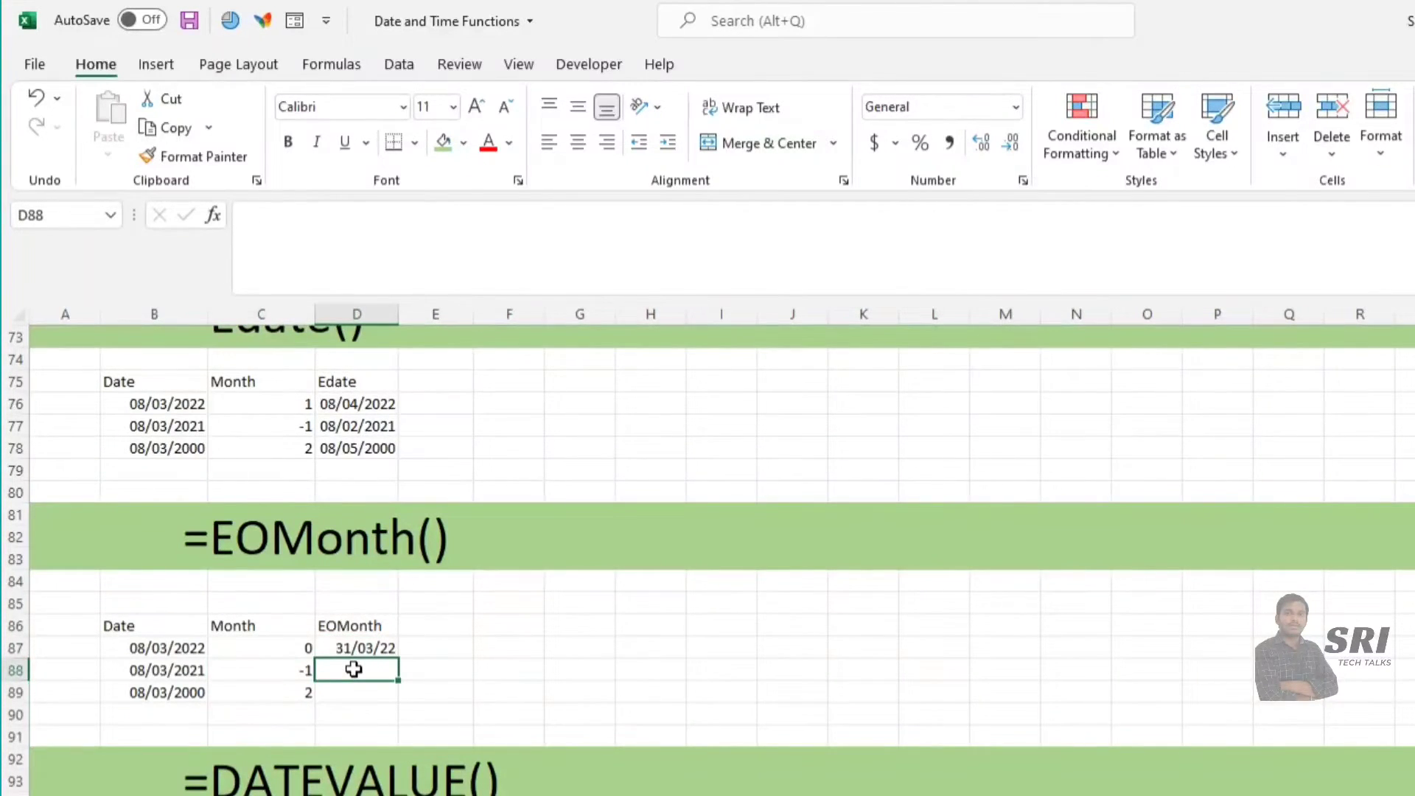
{"action": "type", "text": "="}
{"action": "key", "text": "Escape"}
{"action": "left_click_drag", "start_coordinate": [357, 649], "coordinate": [358, 668]}
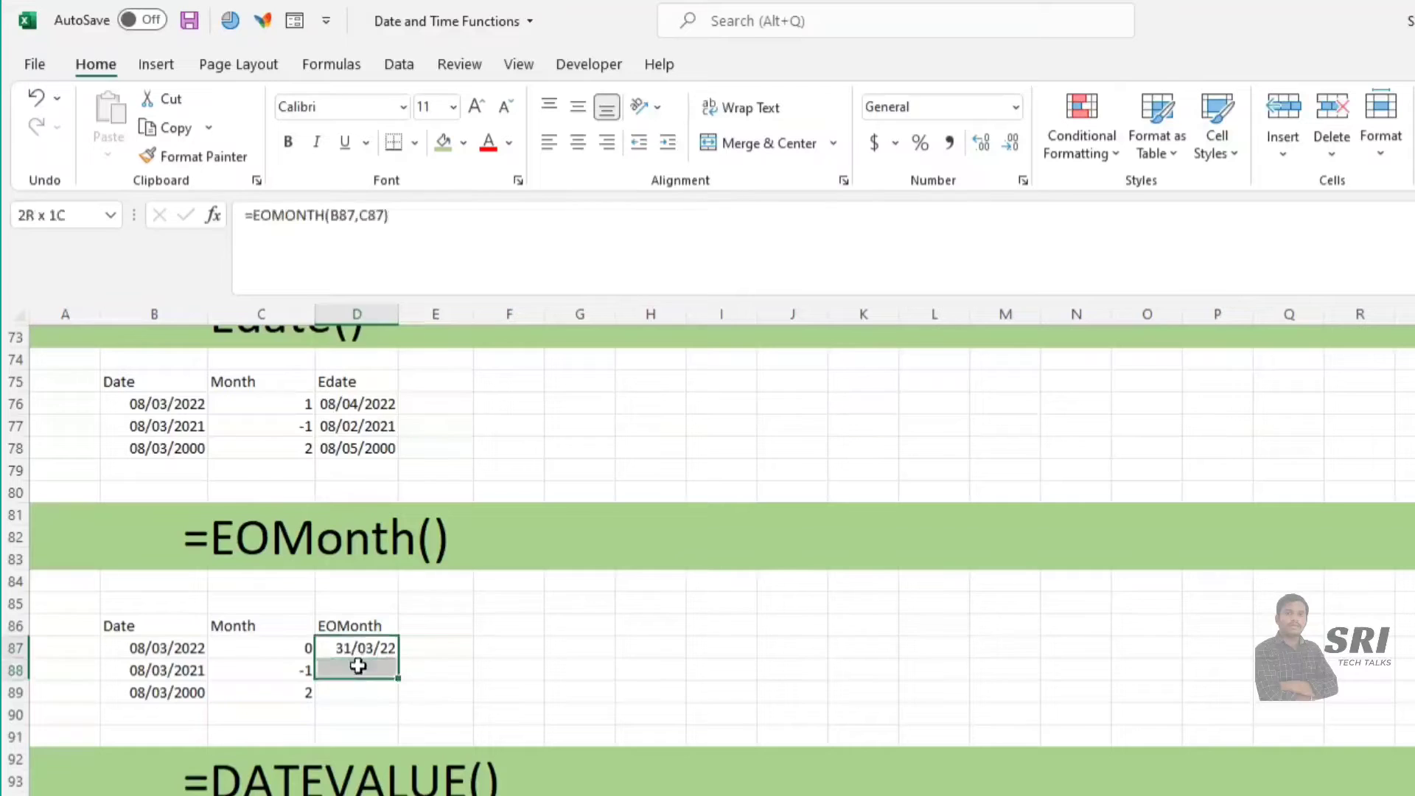
{"action": "key", "text": "ctrl+d"}
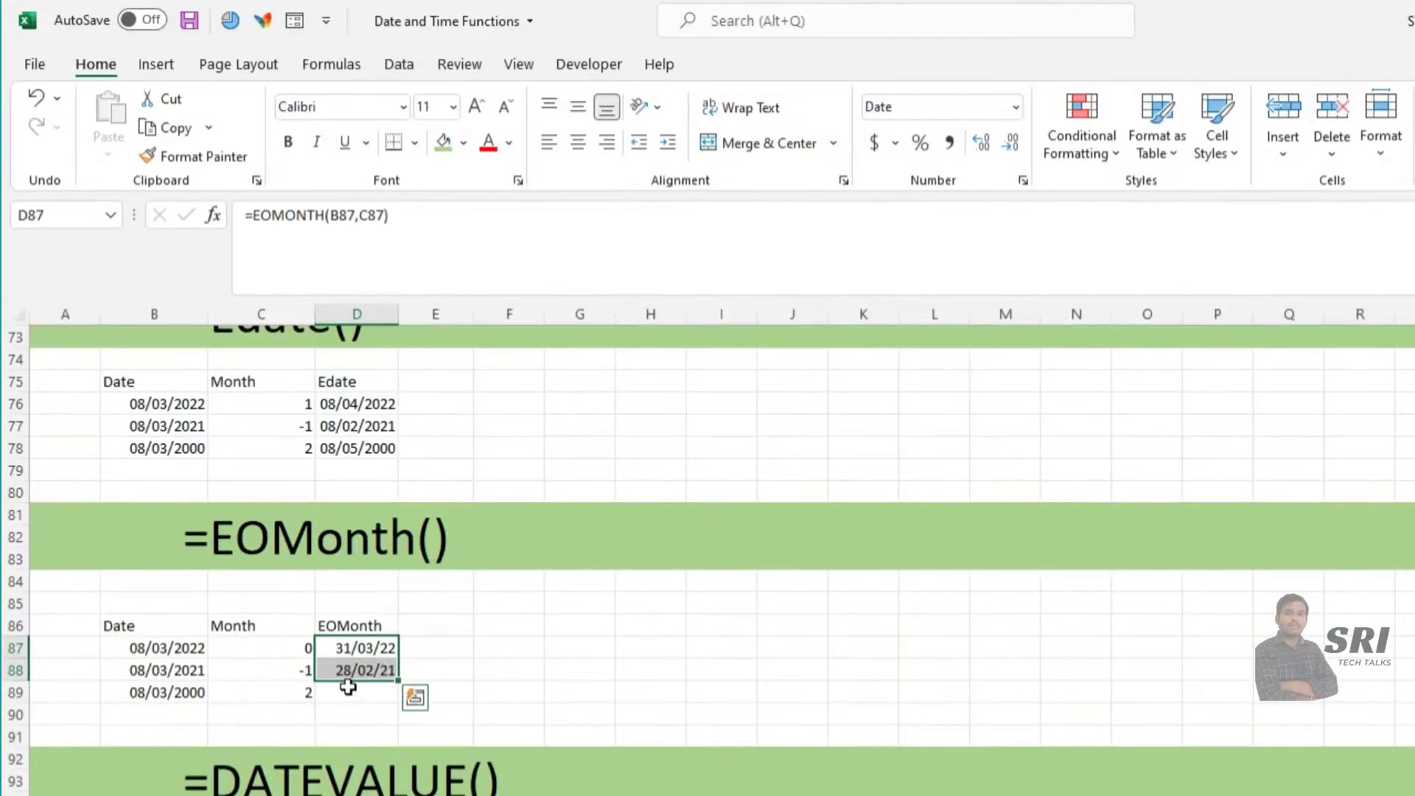
{"action": "left_click", "coordinate": [300, 690]}
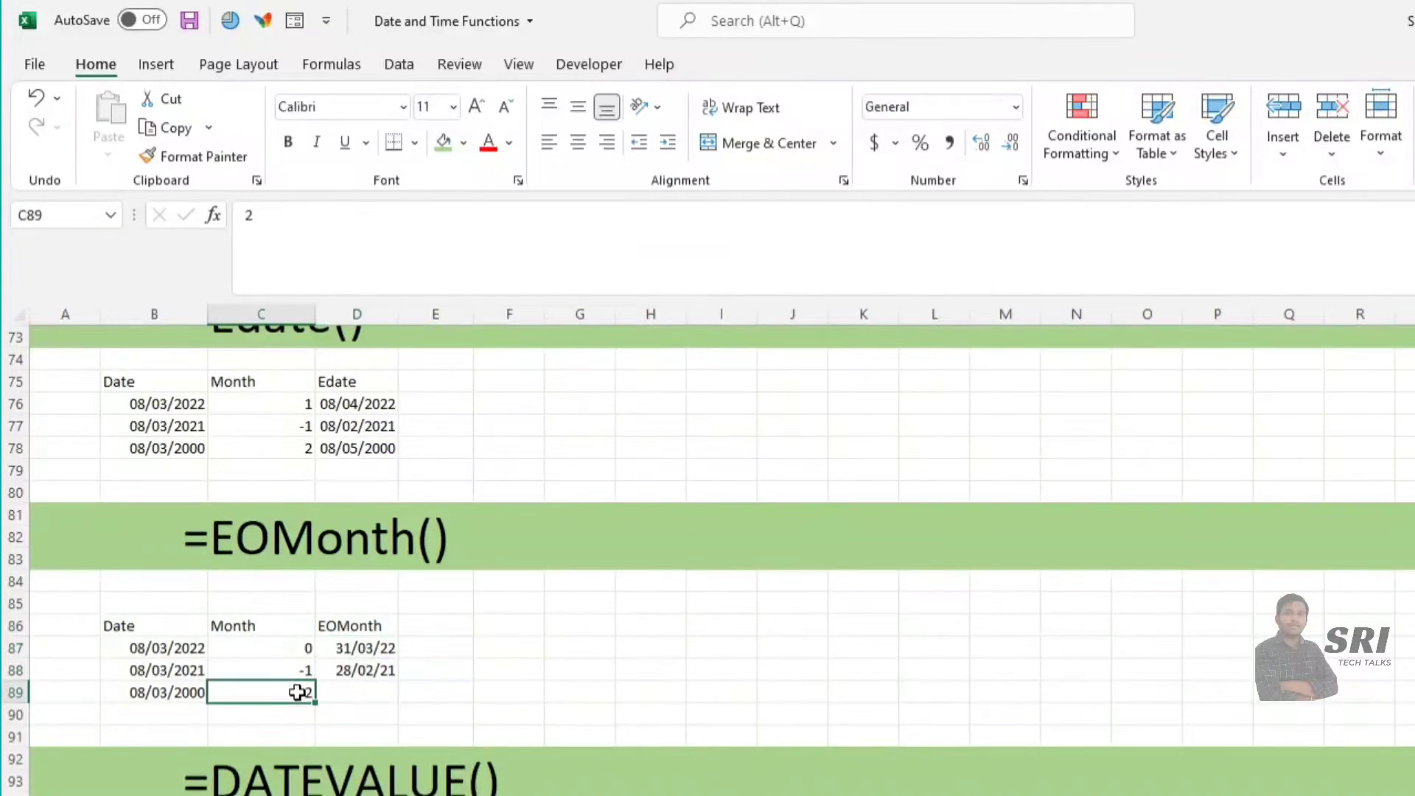
{"action": "left_click_drag", "start_coordinate": [369, 670], "coordinate": [370, 693]}
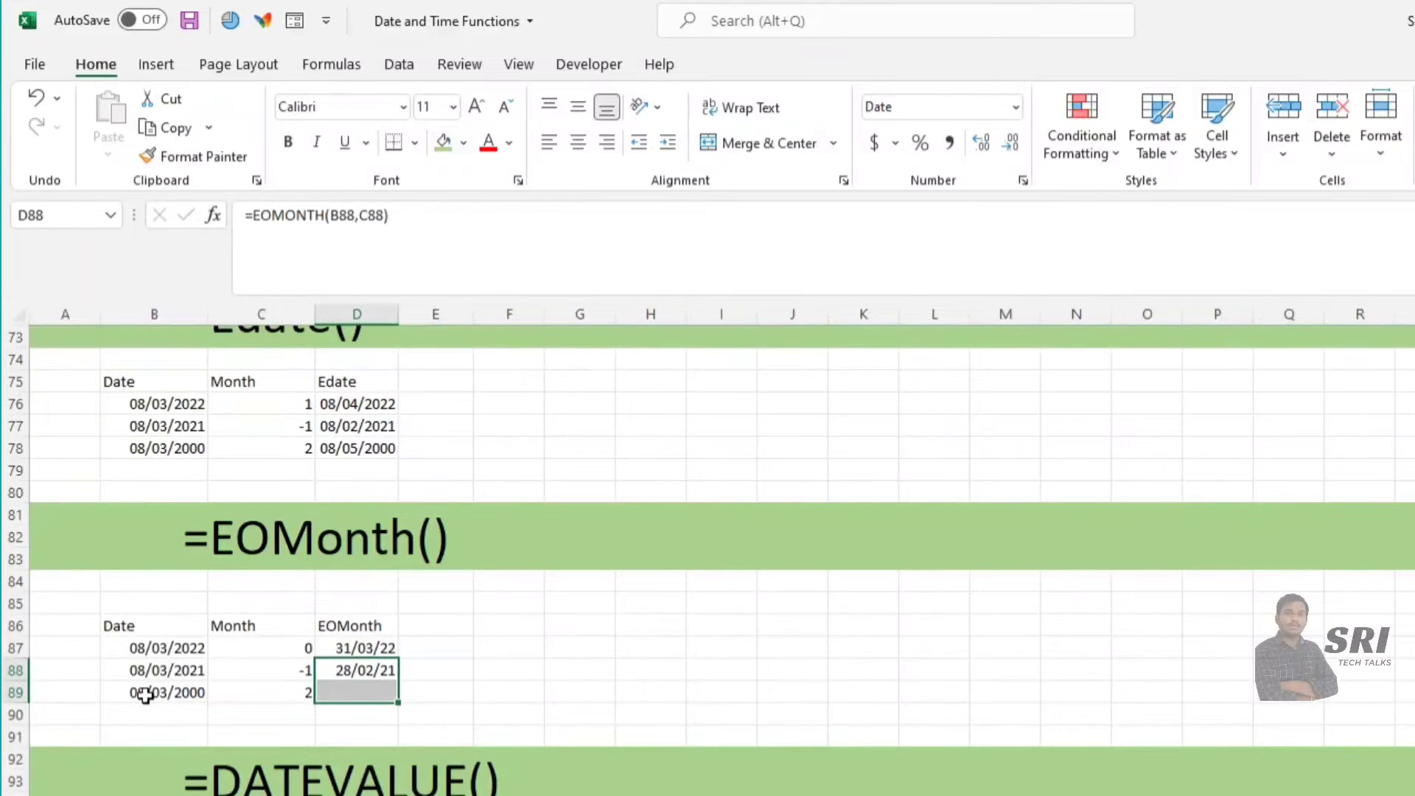
{"action": "key", "text": "ctrl+d"}
{"action": "left_click", "coordinate": [356, 695]}
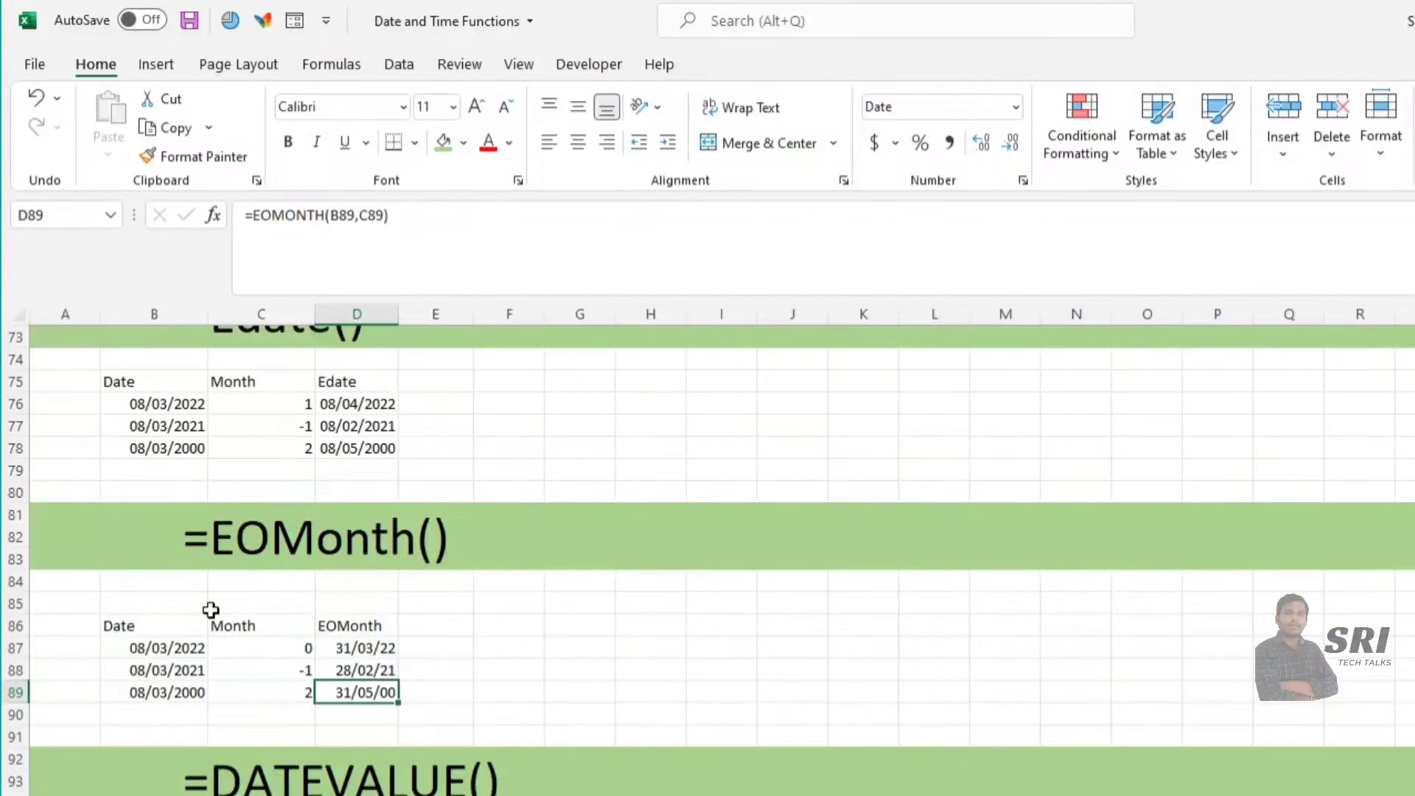
Delete the existing DATEVALUE results in D98:D100
{"action": "scroll", "coordinate": [211, 610], "scroll_direction": "down", "scroll_amount": 1}
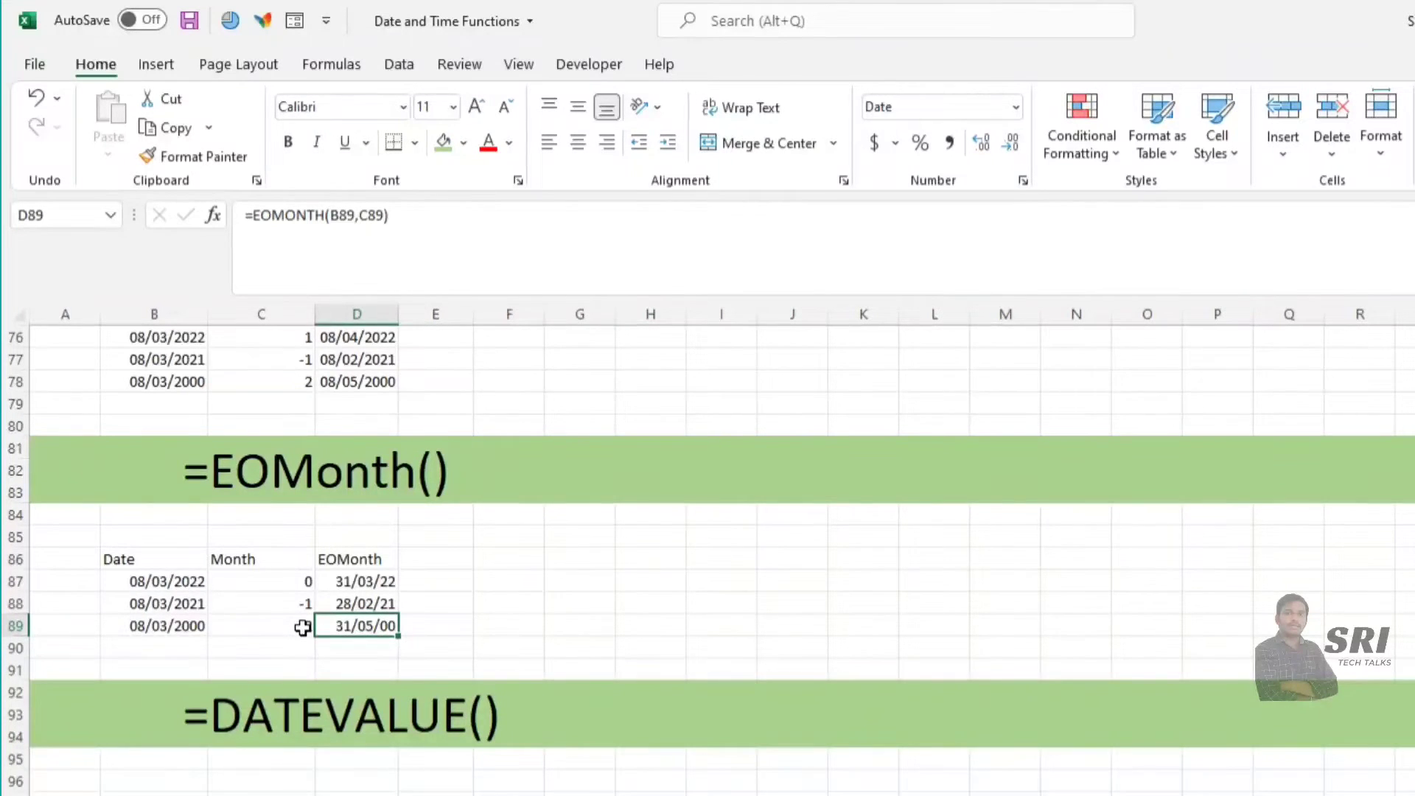
{"action": "scroll", "coordinate": [302, 627], "scroll_direction": "down", "scroll_amount": 2}
{"action": "scroll", "coordinate": [273, 492], "scroll_direction": "up", "scroll_amount": 2}
{"action": "scroll", "coordinate": [435, 698], "scroll_direction": "down", "scroll_amount": 2}
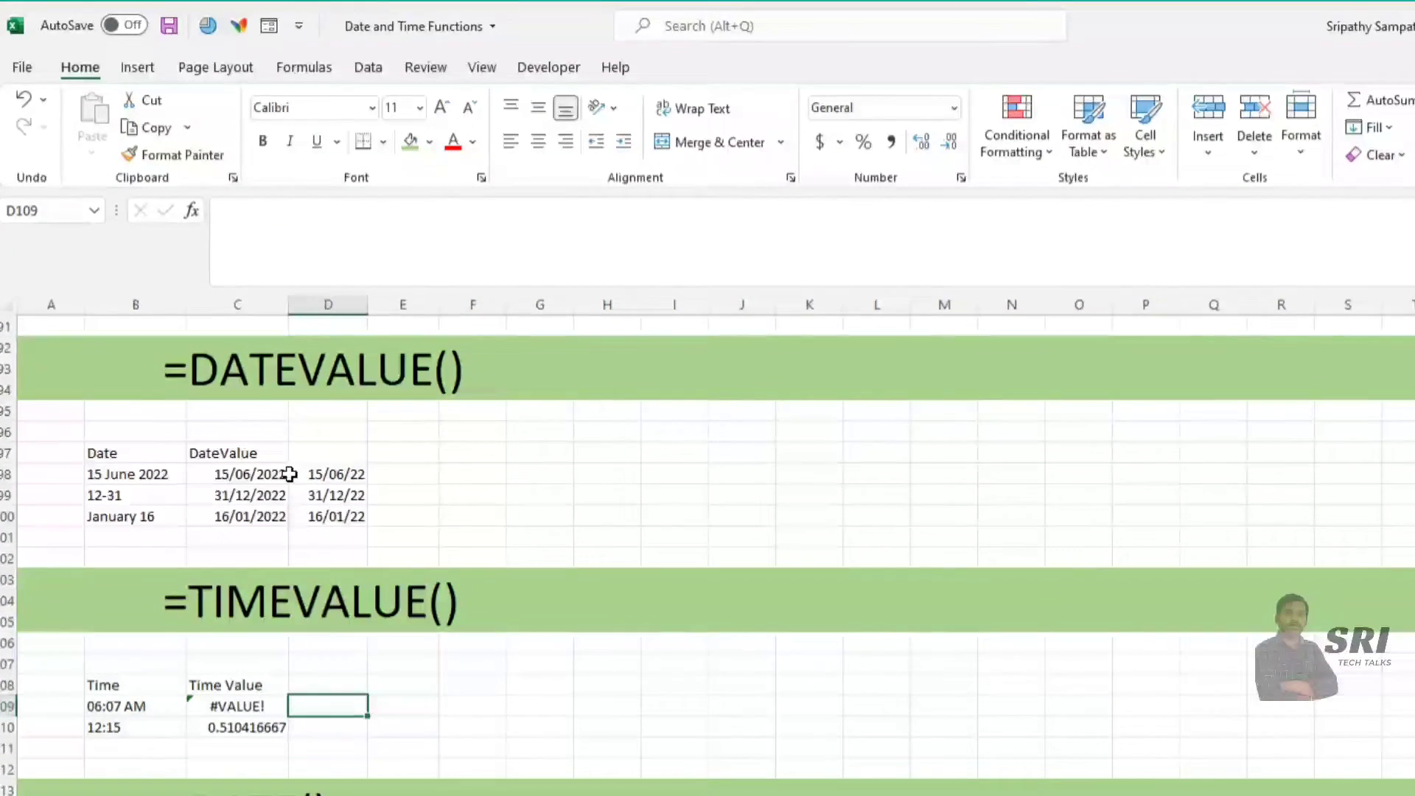
{"action": "left_click_drag", "start_coordinate": [328, 474], "coordinate": [328, 517]}
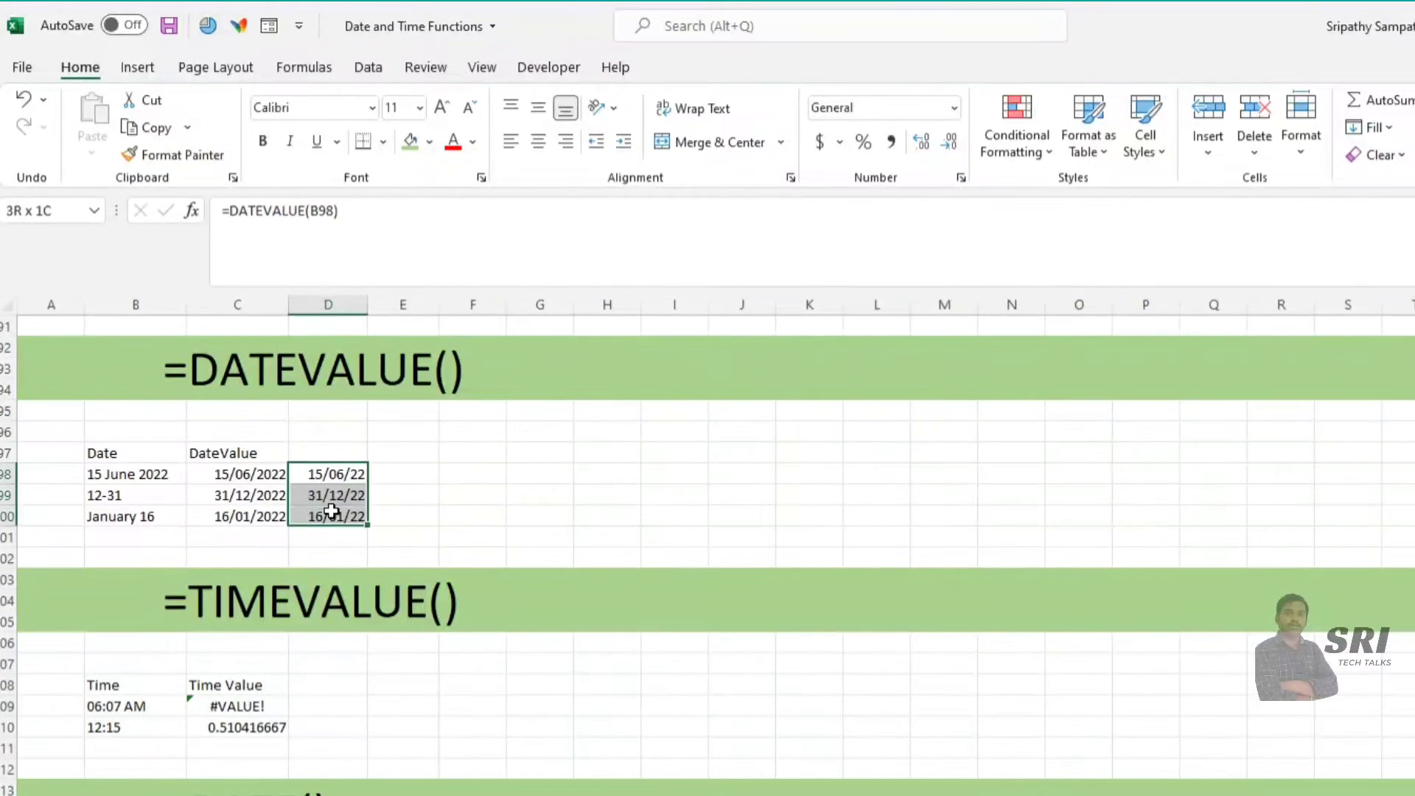
{"action": "key", "text": "Delete"}
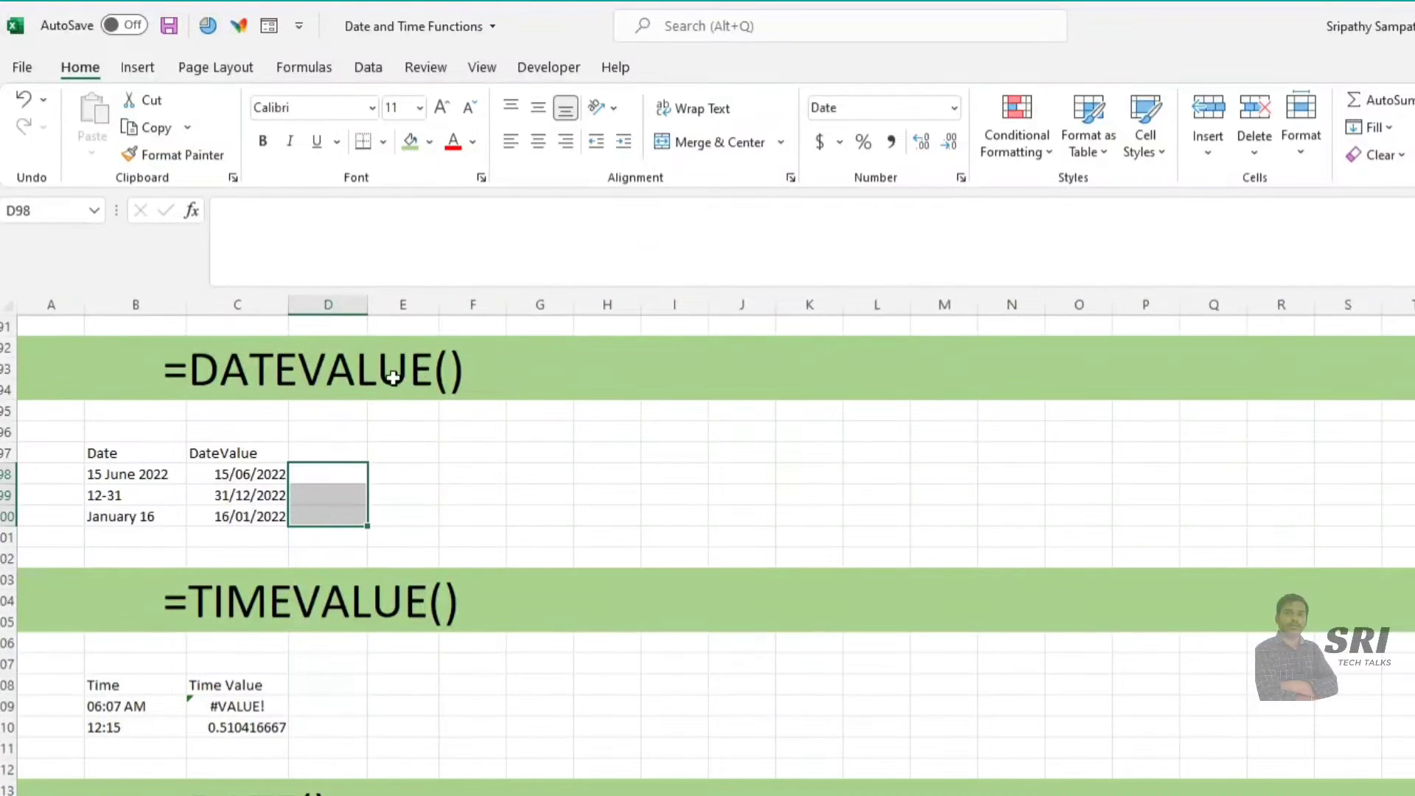
{"action": "left_click", "coordinate": [325, 471]}
Review the text dates in B98:B100 and the DATEVALUE formula in C98
{"action": "scroll", "coordinate": [420, 541], "scroll_direction": "up", "scroll_amount": 2}
{"action": "scroll", "coordinate": [421, 541], "scroll_direction": "up", "scroll_amount": 1}
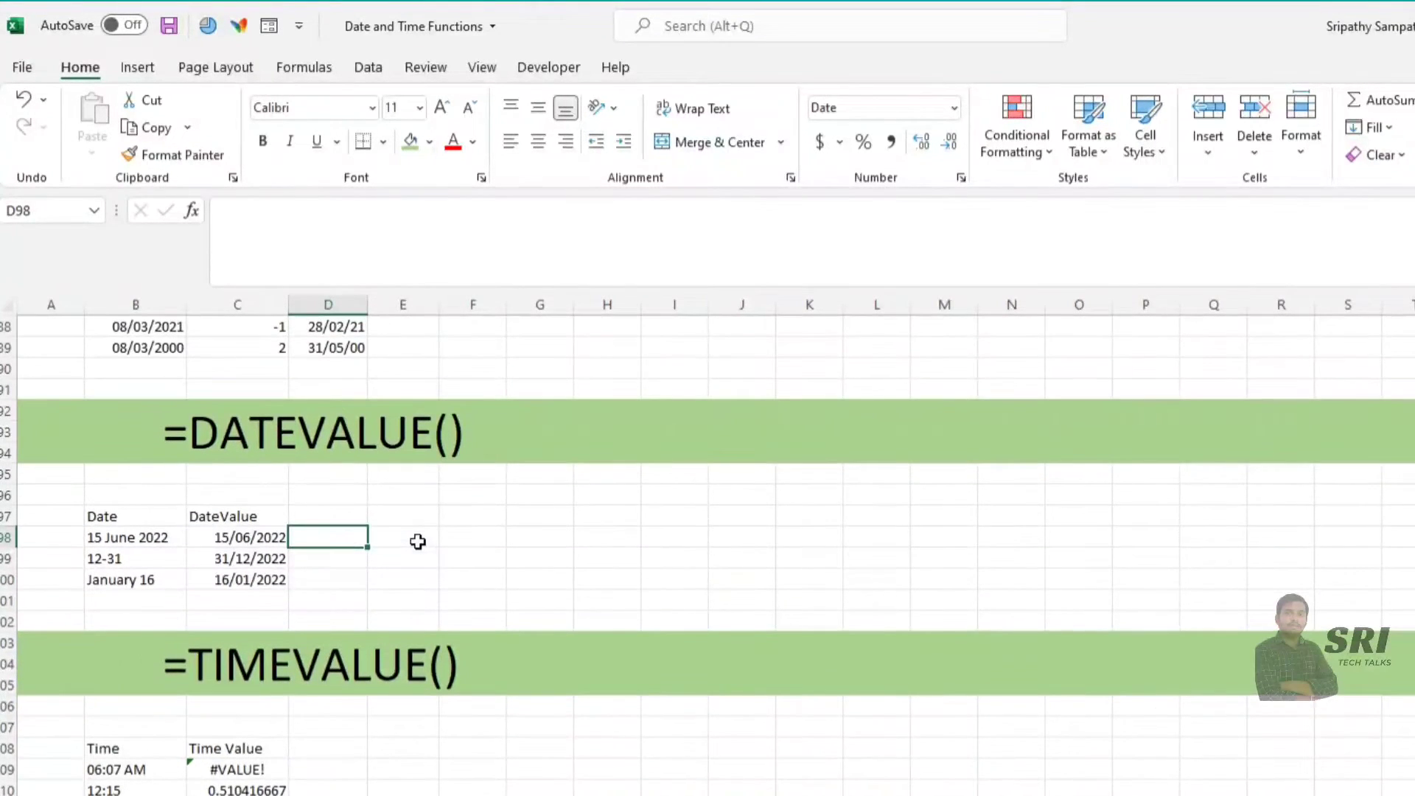
{"action": "left_click", "coordinate": [135, 518]}
{"action": "left_click_drag", "start_coordinate": [136, 537], "coordinate": [139, 579]}
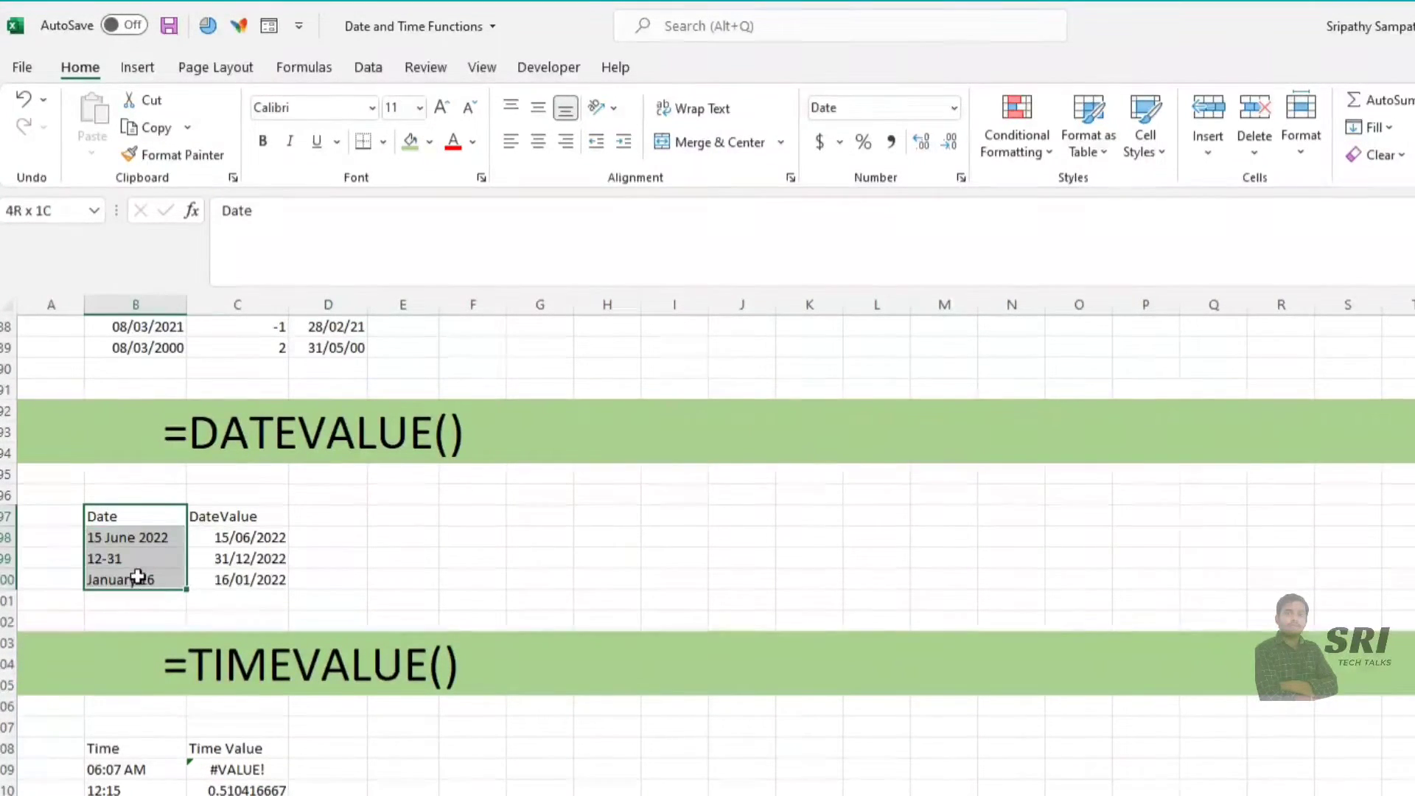
{"action": "left_click", "coordinate": [103, 540]}
{"action": "left_click", "coordinate": [114, 560]}
{"action": "left_click", "coordinate": [116, 579]}
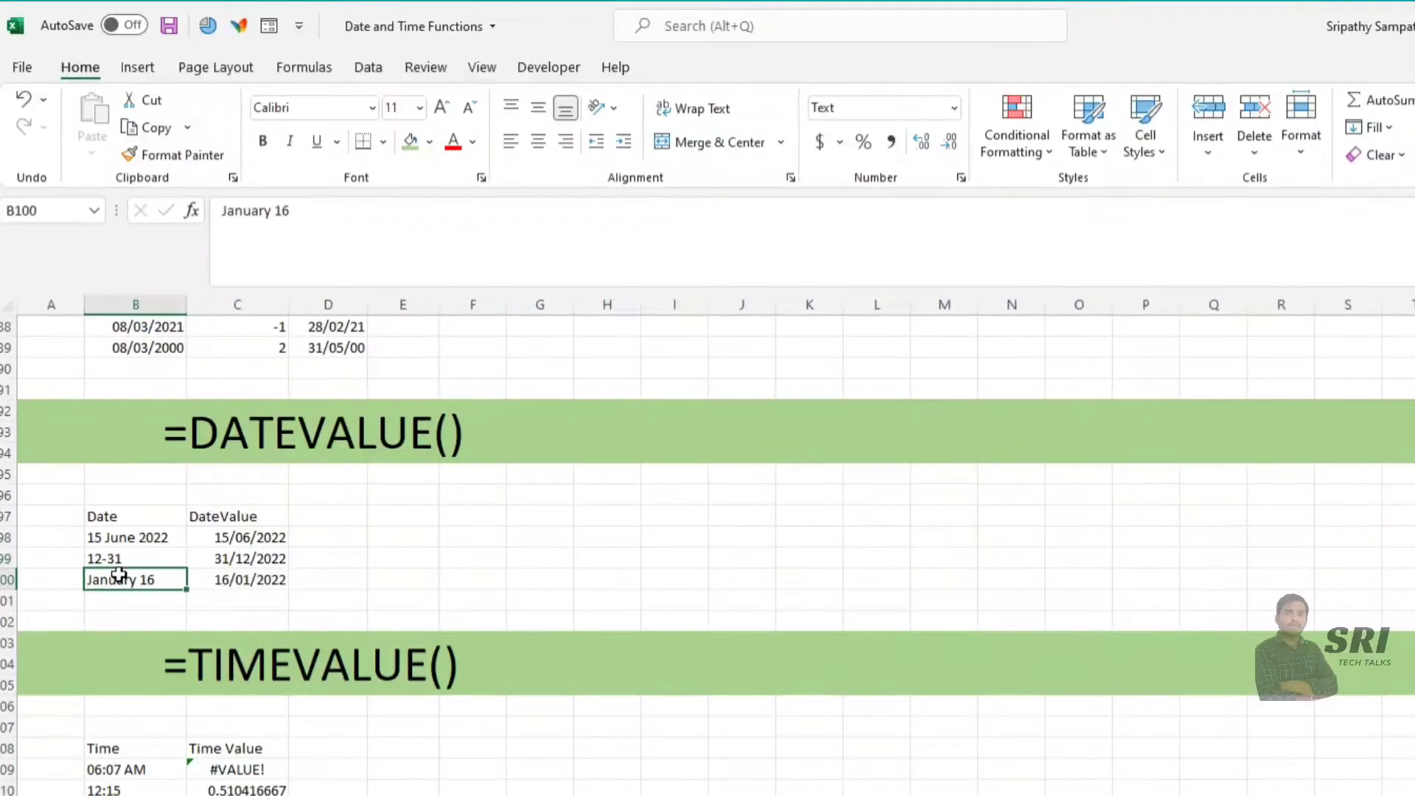
{"action": "left_click", "coordinate": [133, 540]}
{"action": "left_click", "coordinate": [103, 560]}
{"action": "left_click", "coordinate": [129, 582]}
{"action": "left_click_drag", "start_coordinate": [126, 539], "coordinate": [127, 582]}
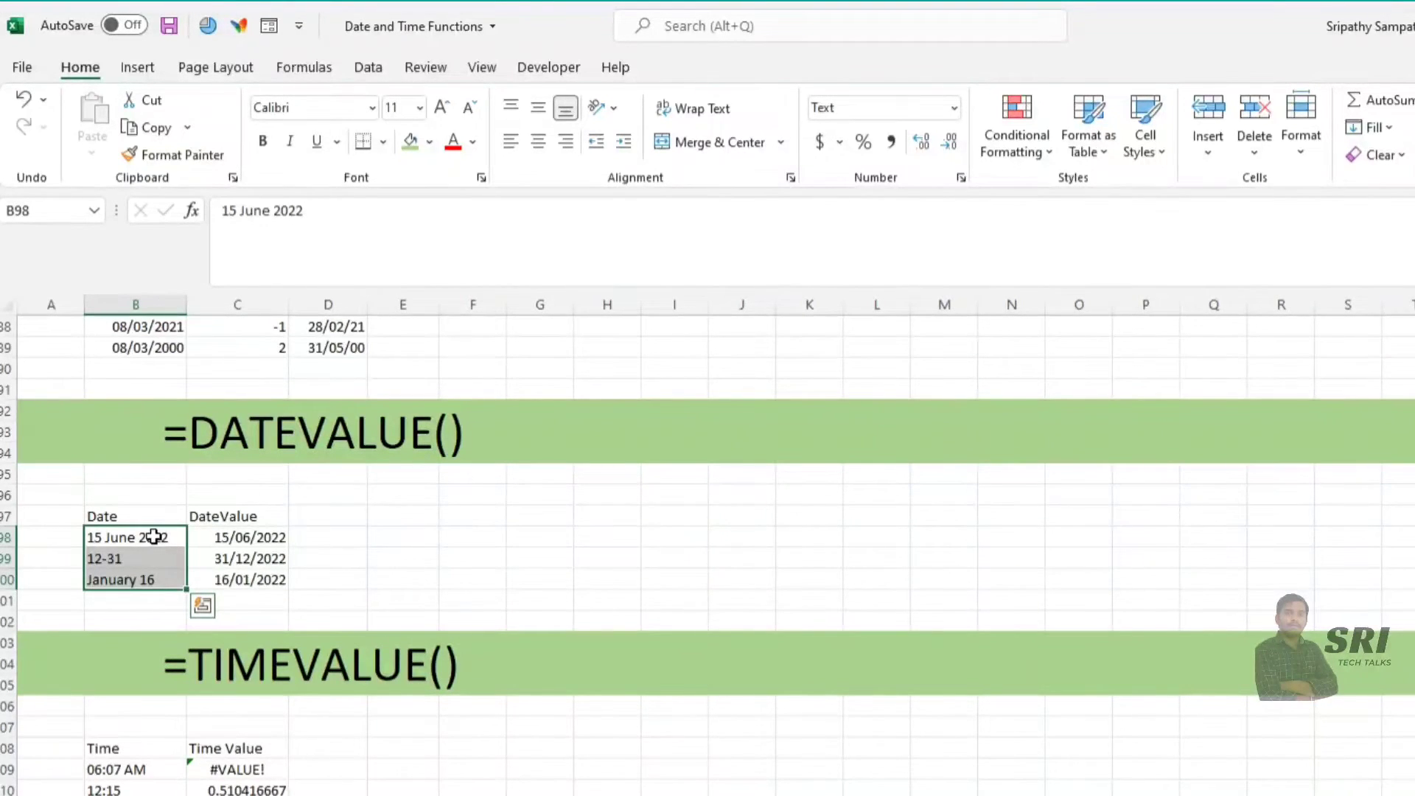
{"action": "left_click", "coordinate": [232, 536]}
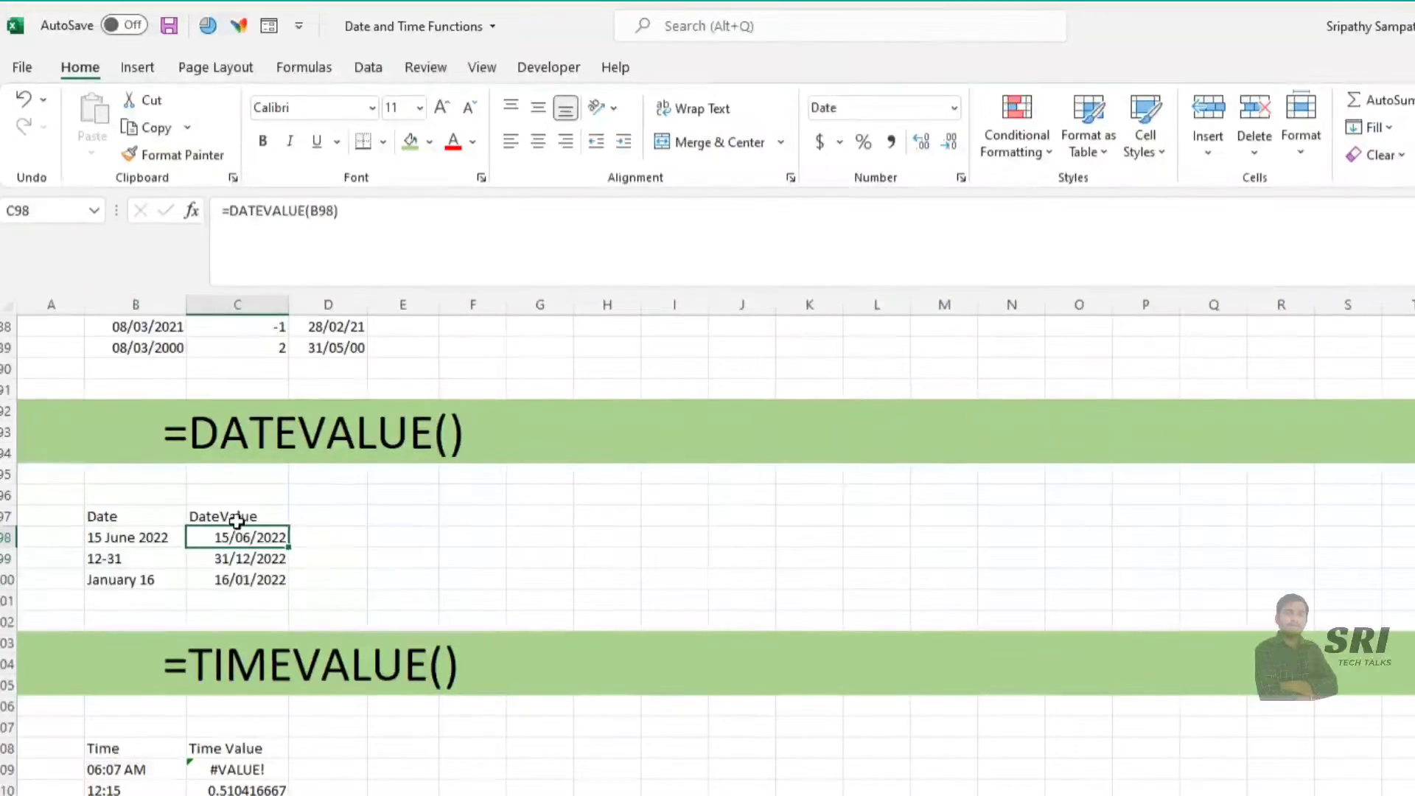
{"action": "left_click", "coordinate": [313, 536]}
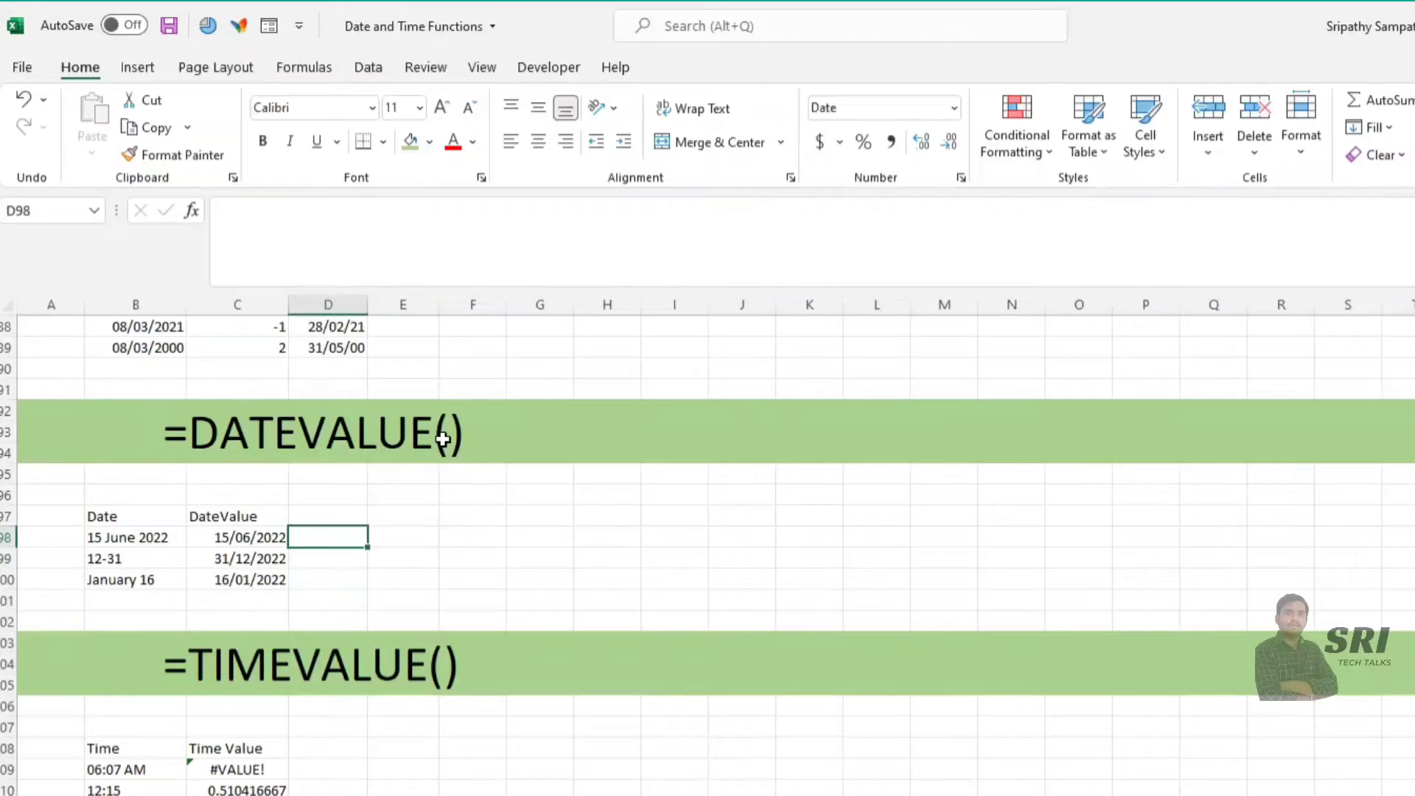
Enter =DATEVALUE(B98) in D98 and copy it down through D100
{"action": "type", "text": "="}
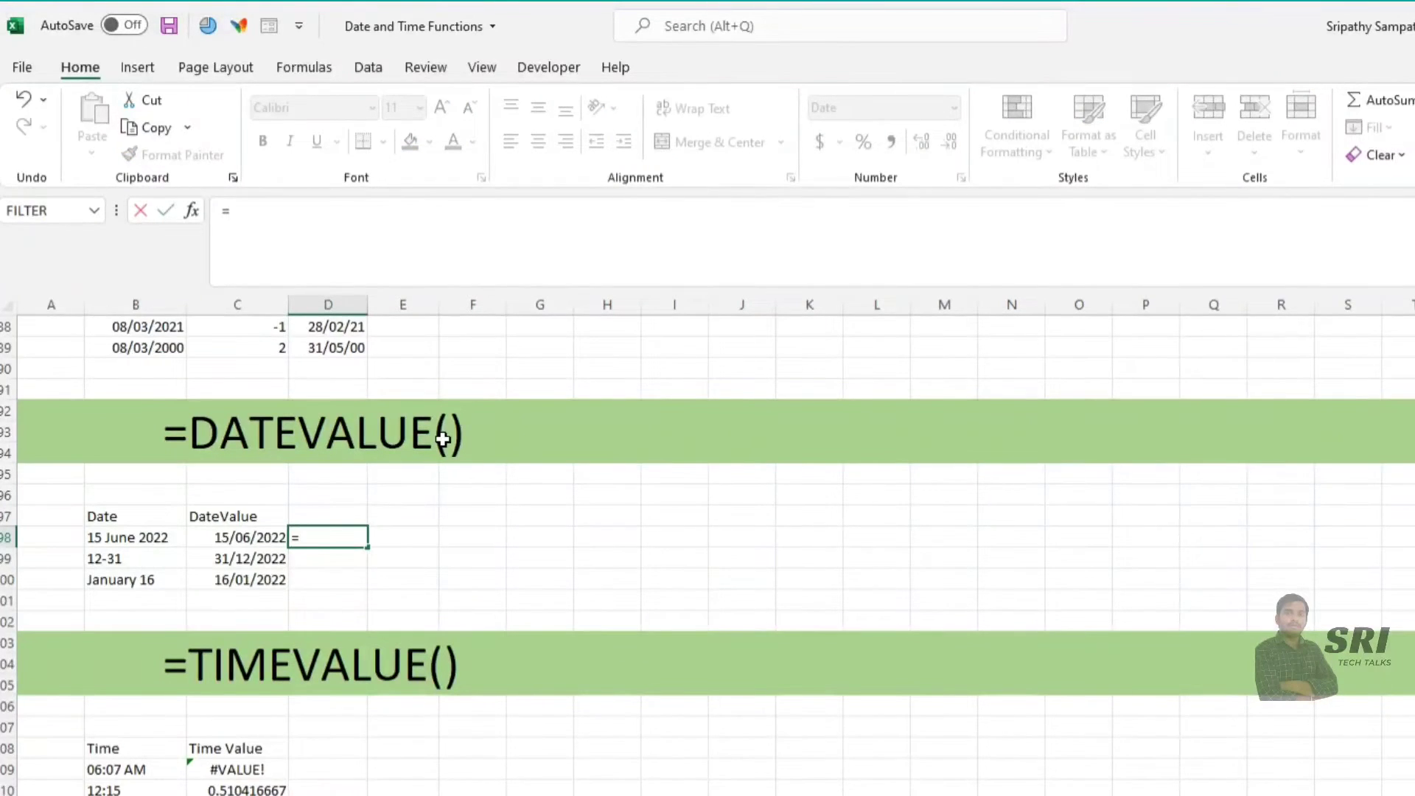
{"action": "type", "text": "D"}
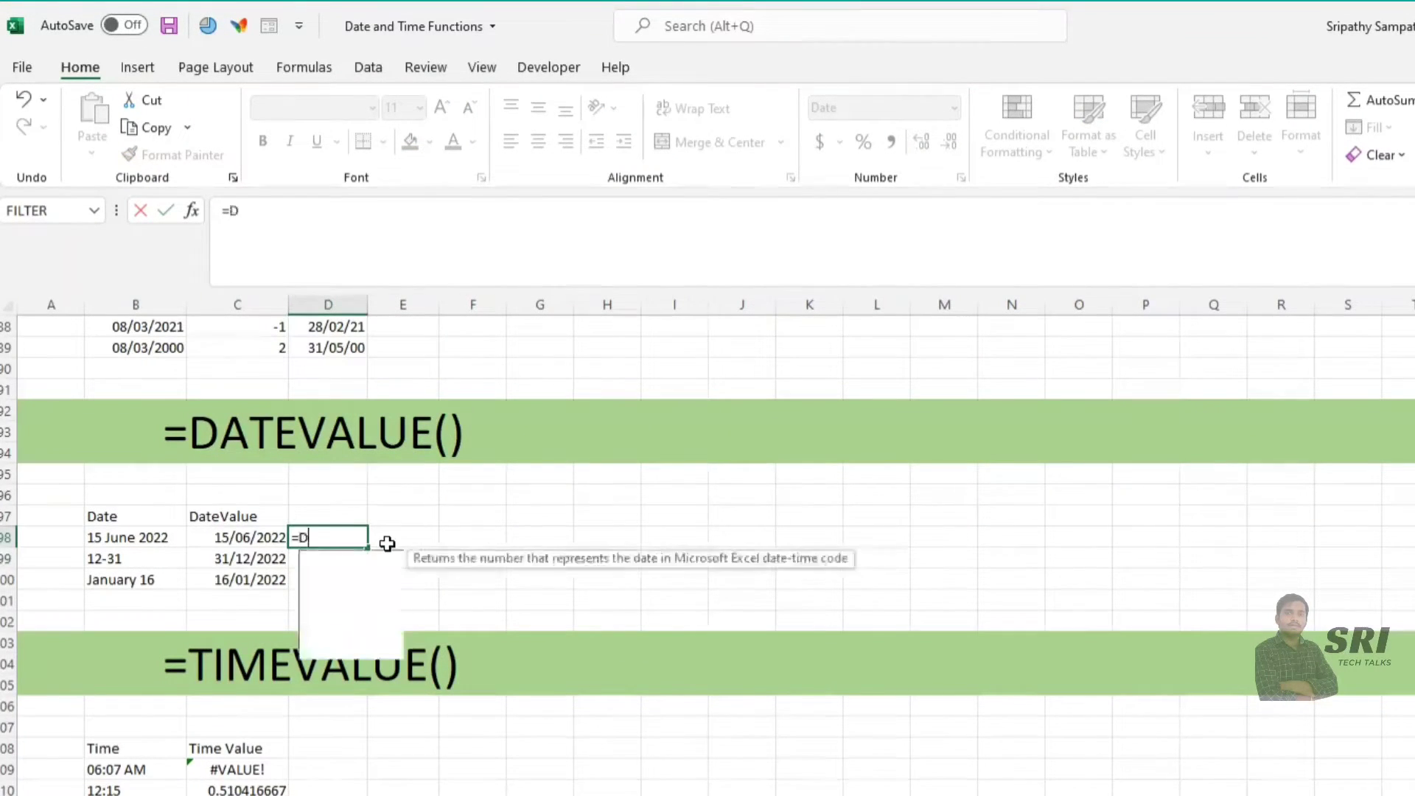
{"action": "type", "text": "ATE"}
{"action": "double_click", "coordinate": [357, 580]}
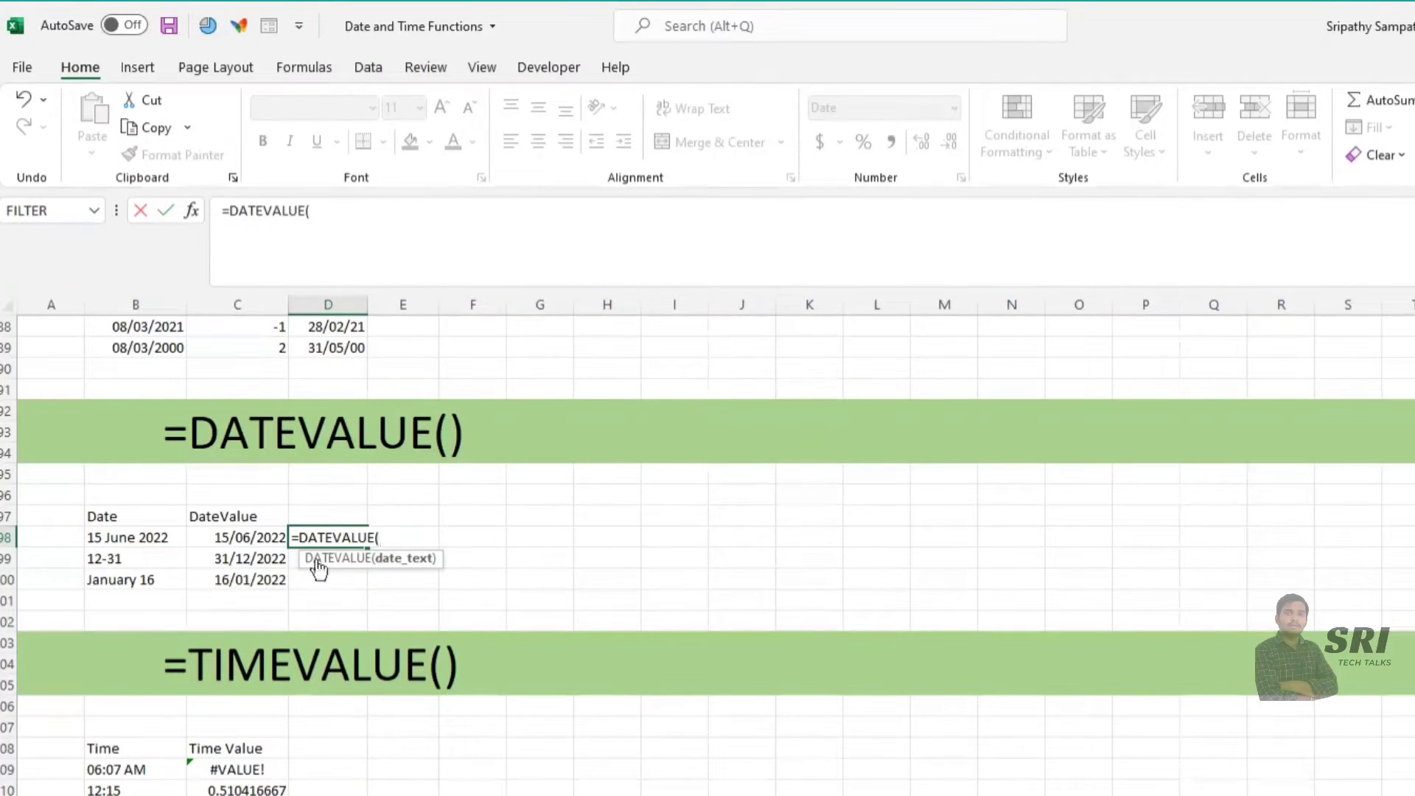
{"action": "left_click", "coordinate": [112, 538]}
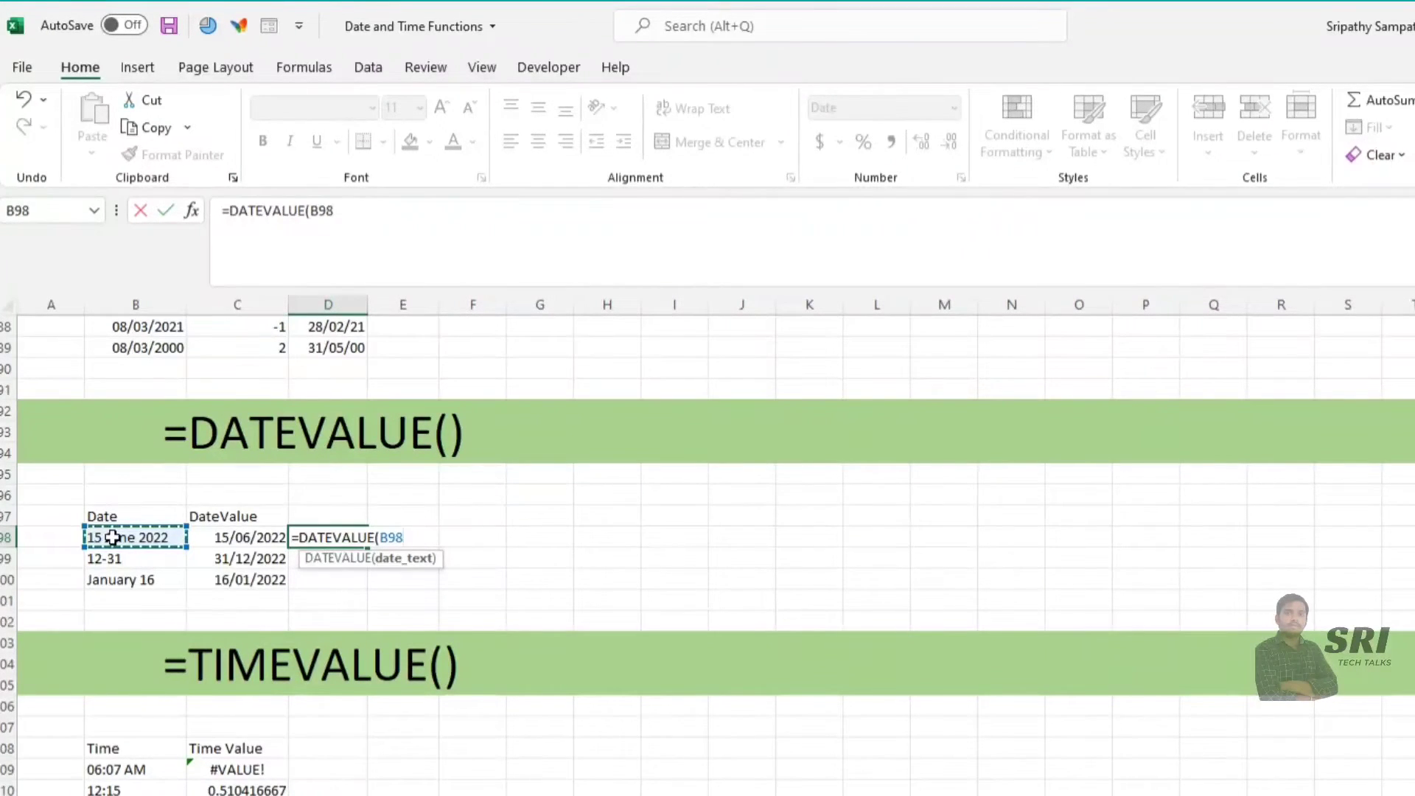
{"action": "key", "text": "Return"}
{"action": "left_click", "coordinate": [328, 538]}
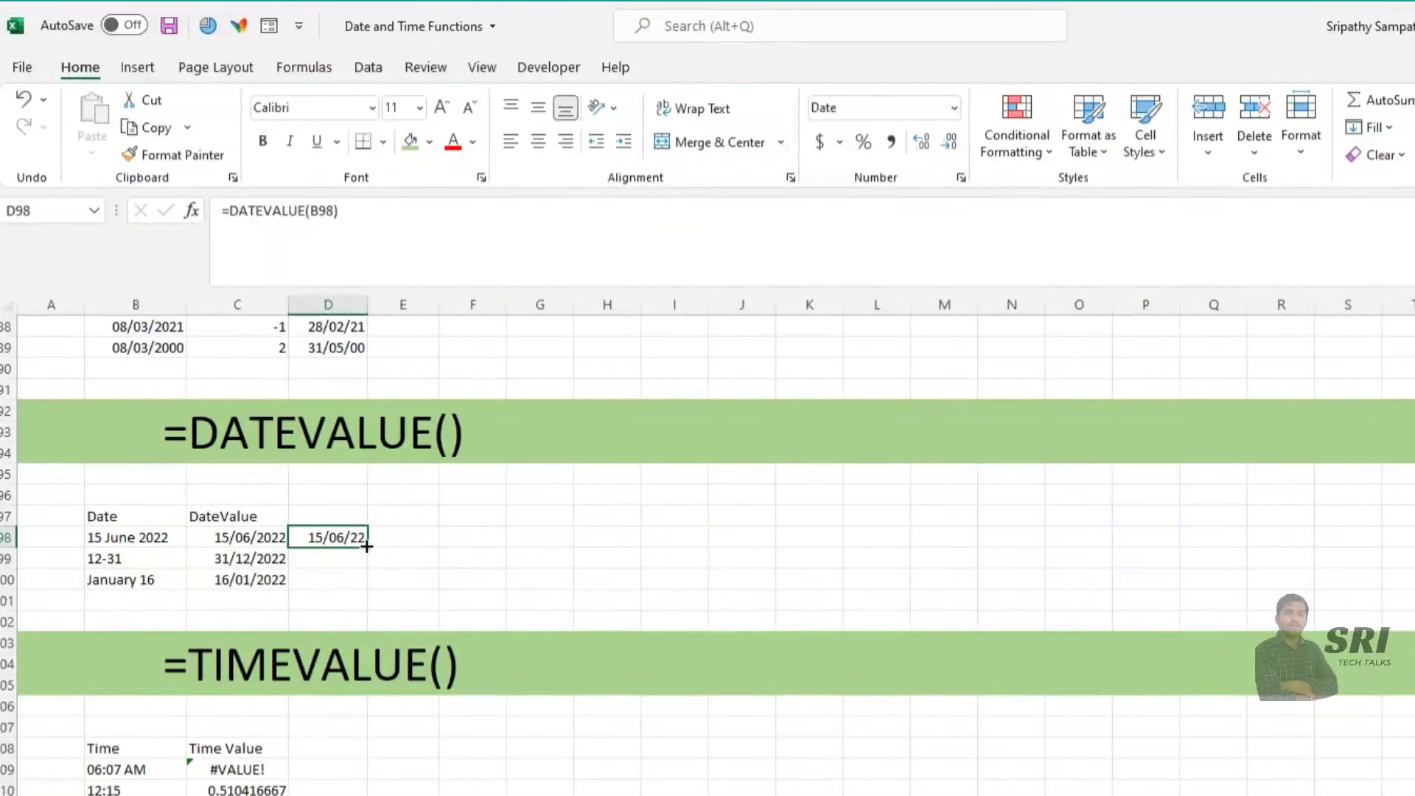
{"action": "left_click_drag", "start_coordinate": [367, 547], "coordinate": [363, 584]}
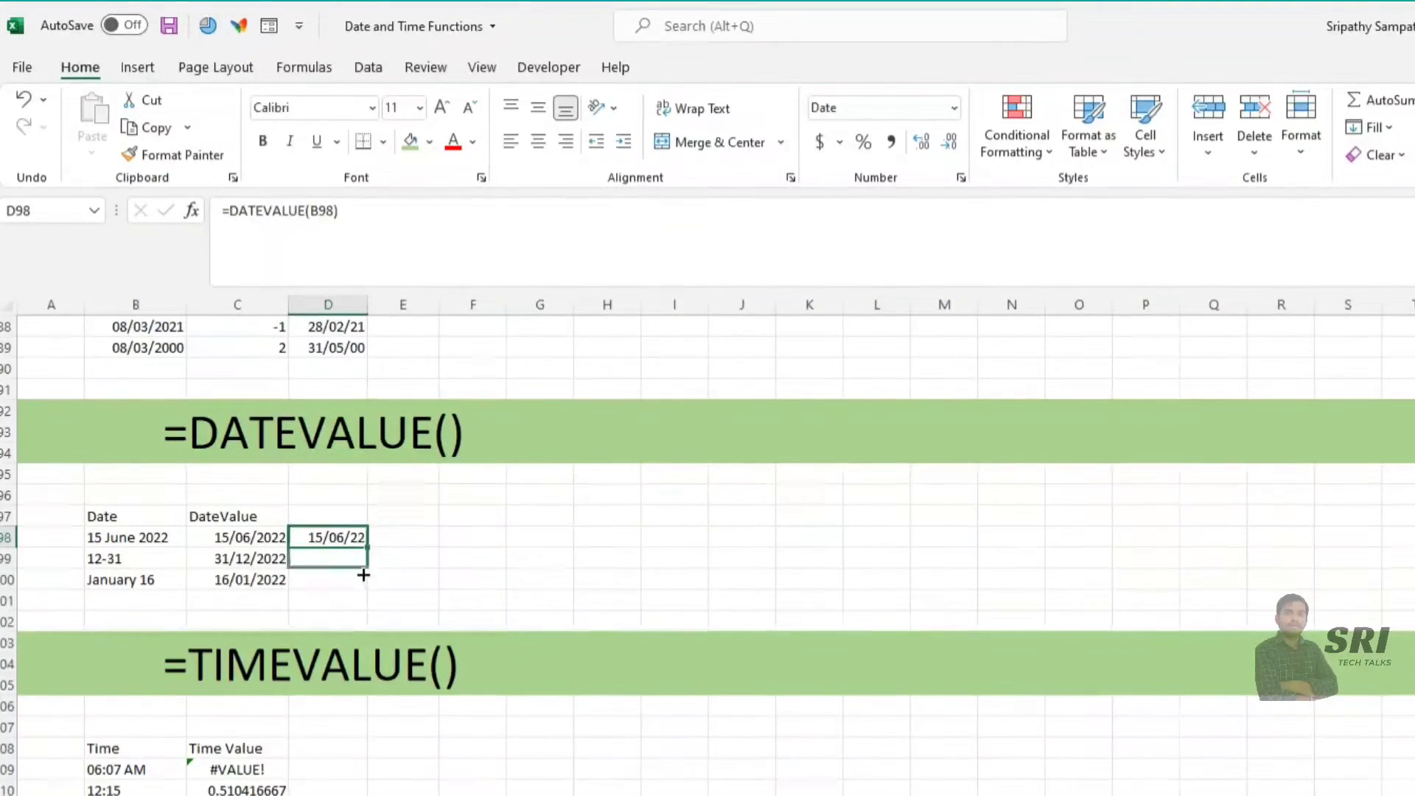
{"action": "left_click", "coordinate": [340, 543]}
Try a serial-number format on D98, then restore the Short Date format
{"action": "left_click", "coordinate": [955, 111]}
{"action": "left_click", "coordinate": [914, 151]}
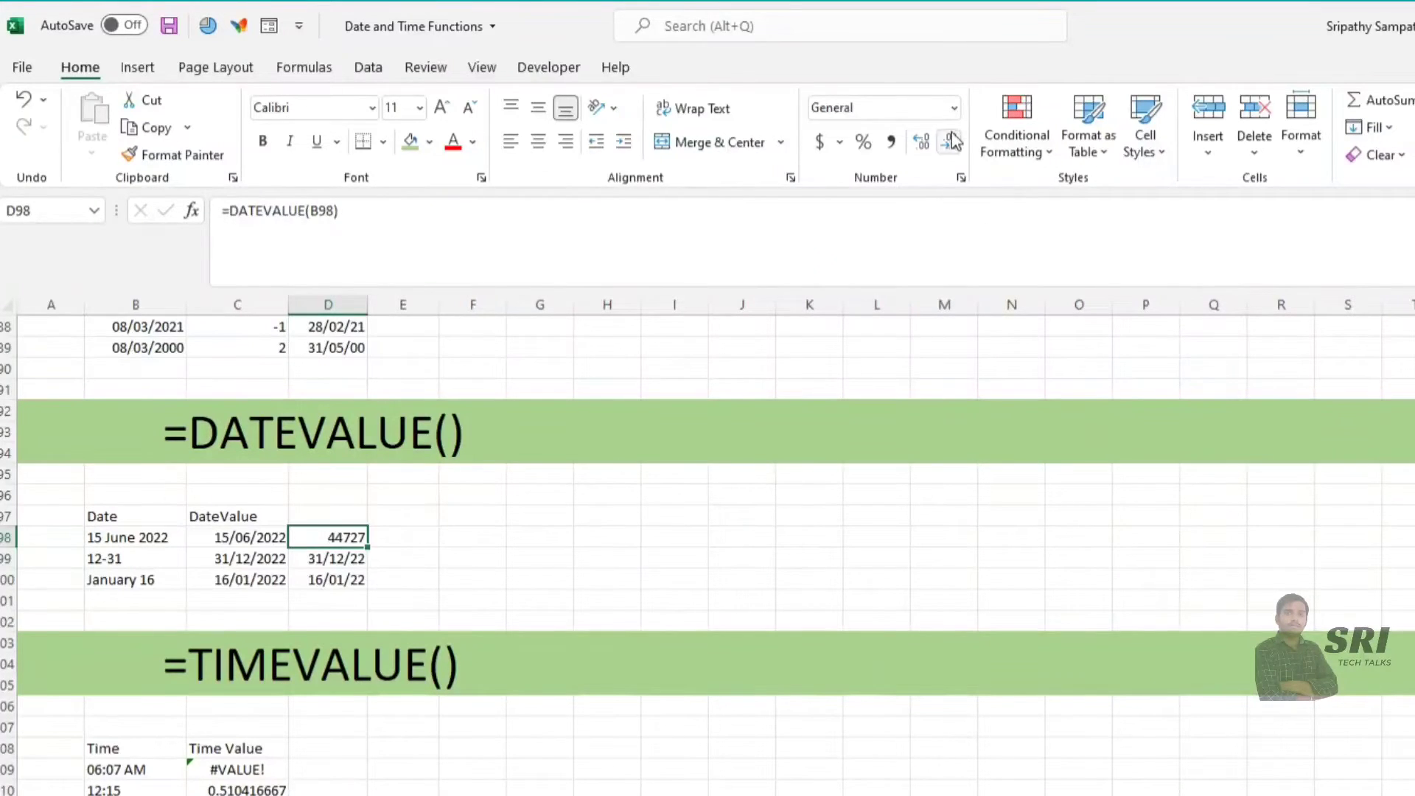
{"action": "left_click", "coordinate": [955, 108]}
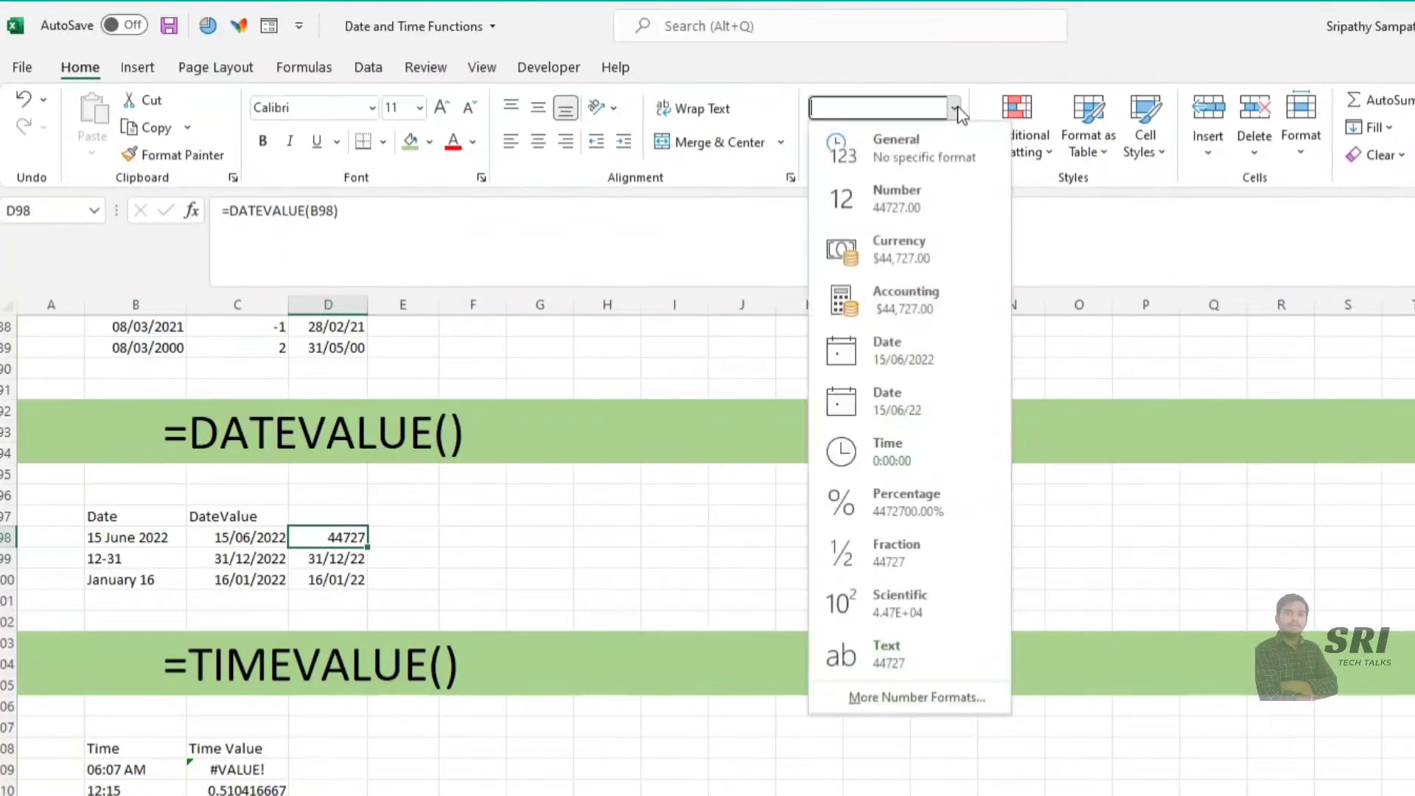
{"action": "left_click", "coordinate": [909, 410]}
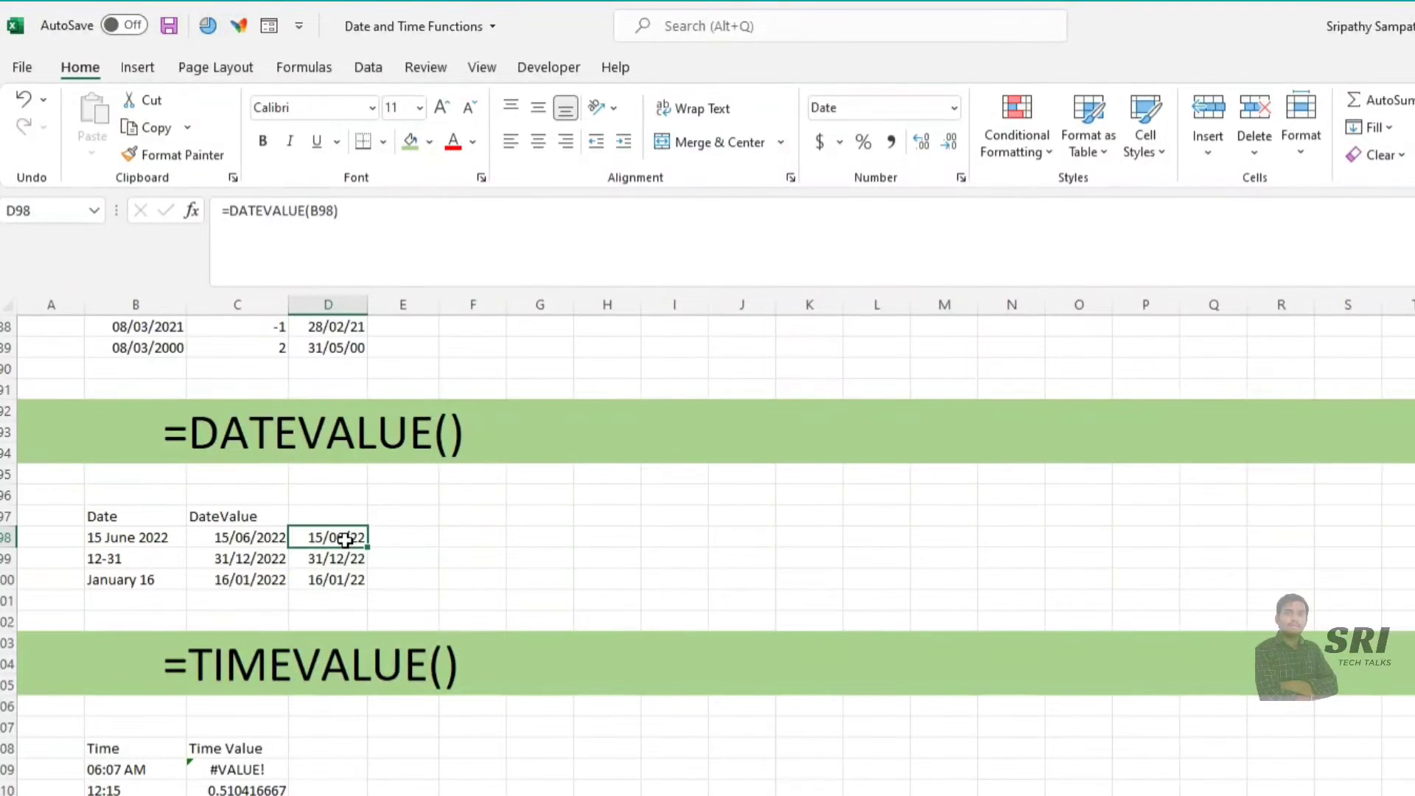
{"action": "left_click", "coordinate": [125, 565]}
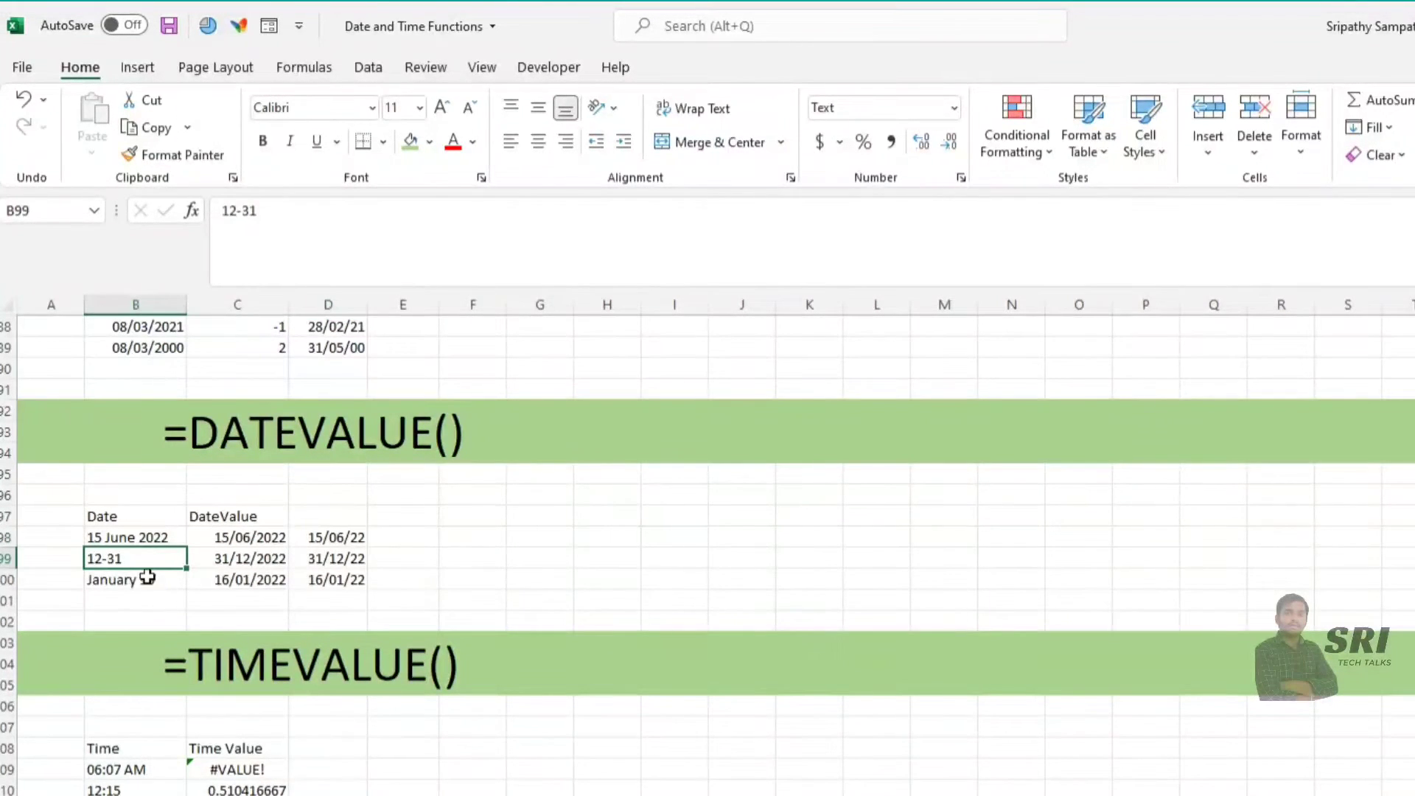
{"action": "left_click", "coordinate": [346, 562]}
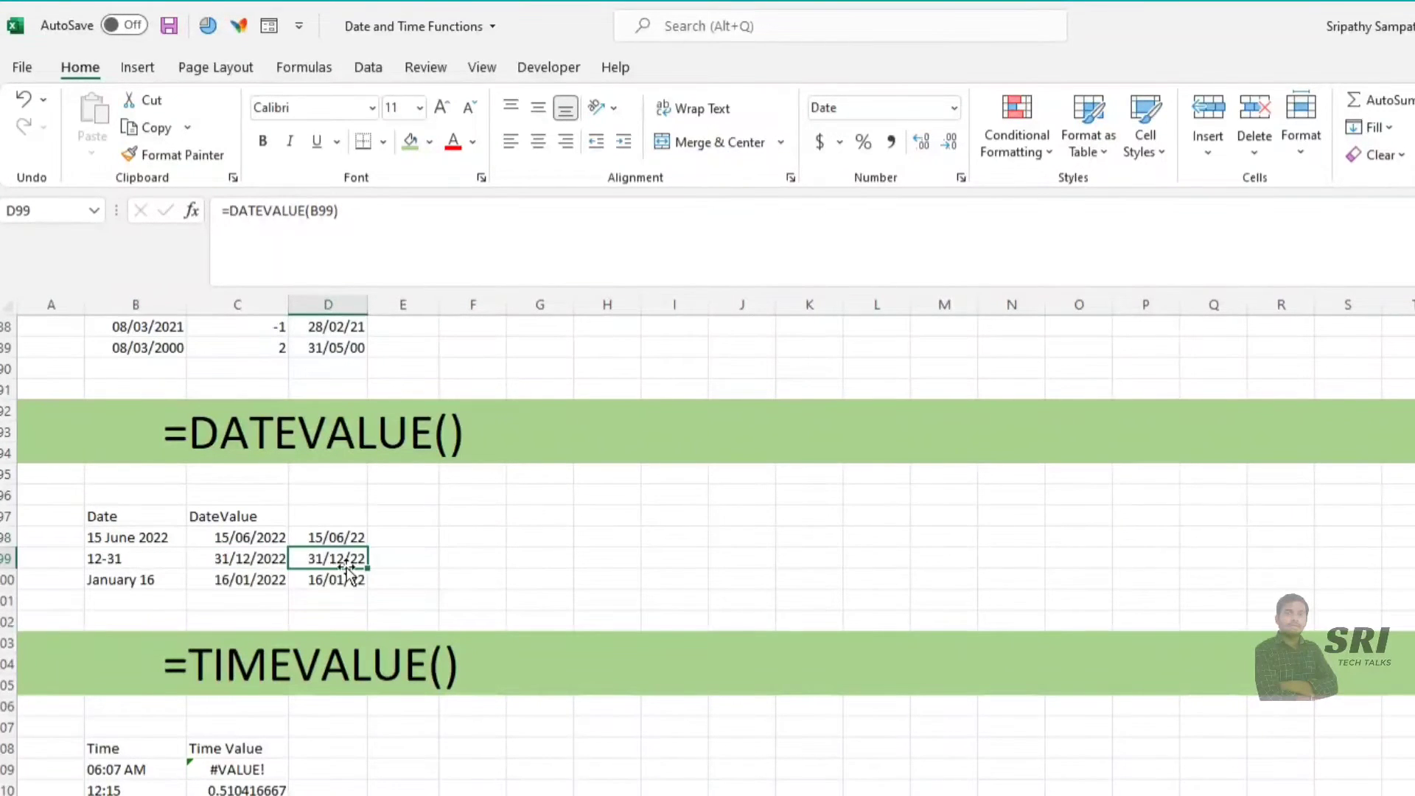
{"action": "scroll", "coordinate": [345, 568], "scroll_direction": "down", "scroll_amount": 1}
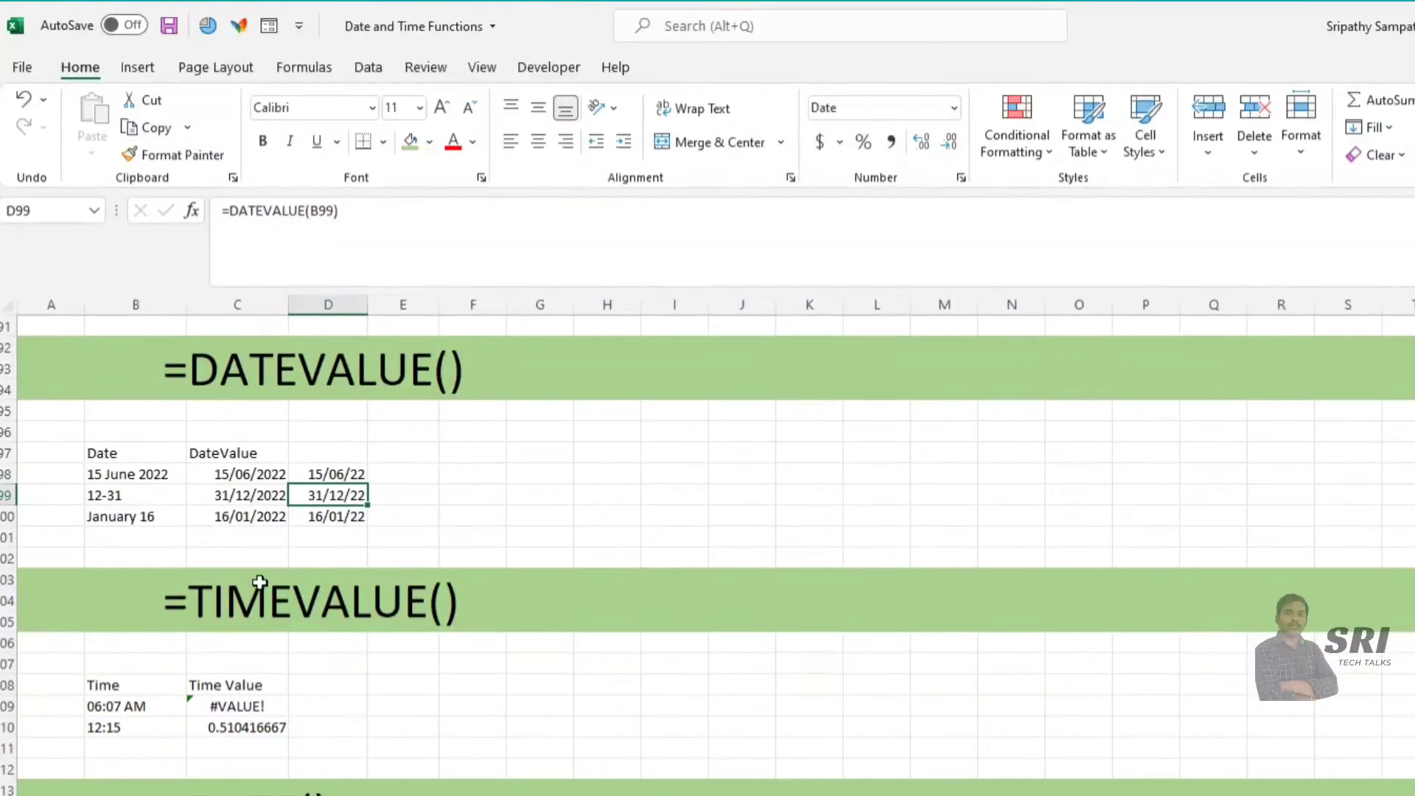
{"action": "scroll", "coordinate": [259, 582], "scroll_direction": "down", "scroll_amount": 1}
Inspect the time texts and the #VALUE! error in C109's TIMEVALUE formula
{"action": "left_click", "coordinate": [370, 655]}
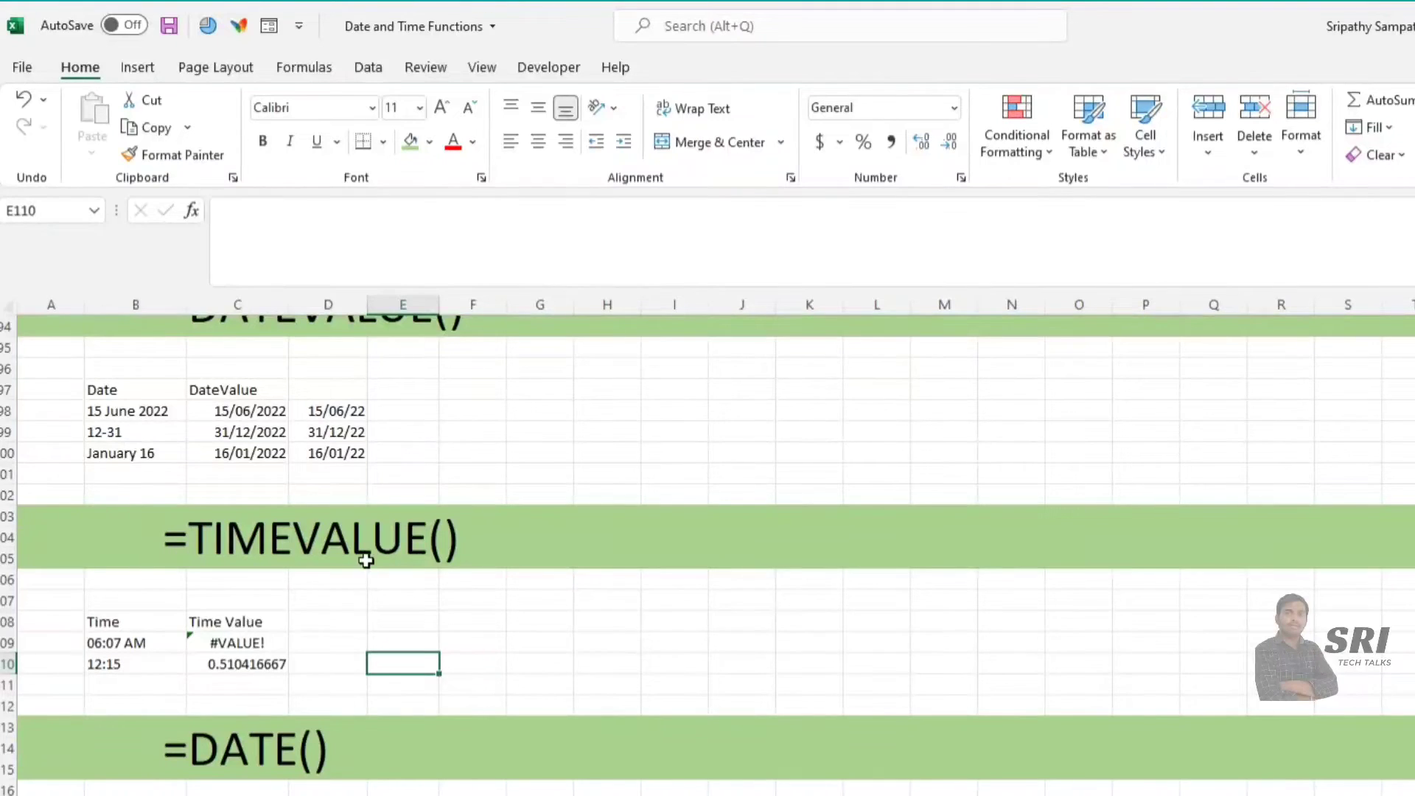
{"action": "scroll", "coordinate": [266, 524], "scroll_direction": "down", "scroll_amount": 1}
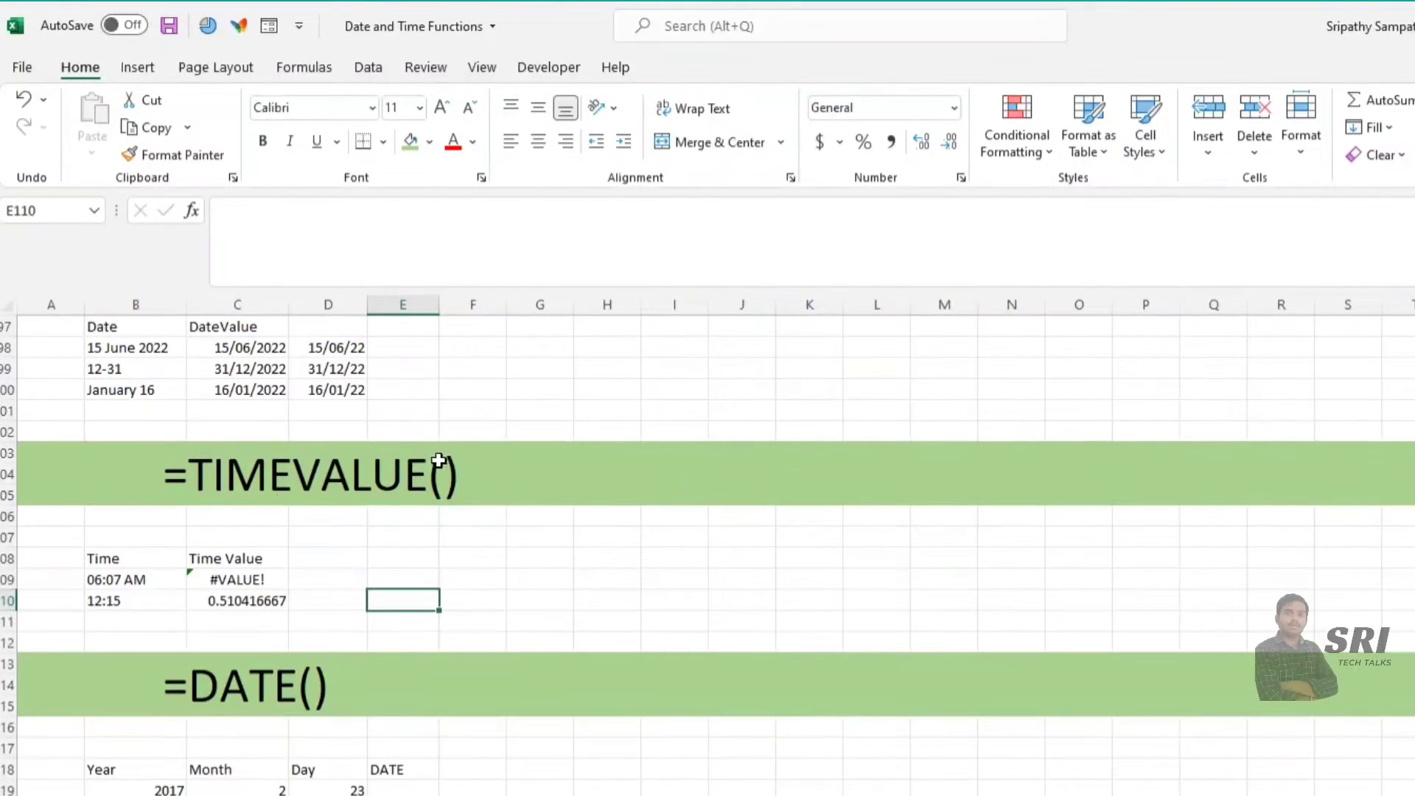
{"action": "left_click", "coordinate": [120, 583]}
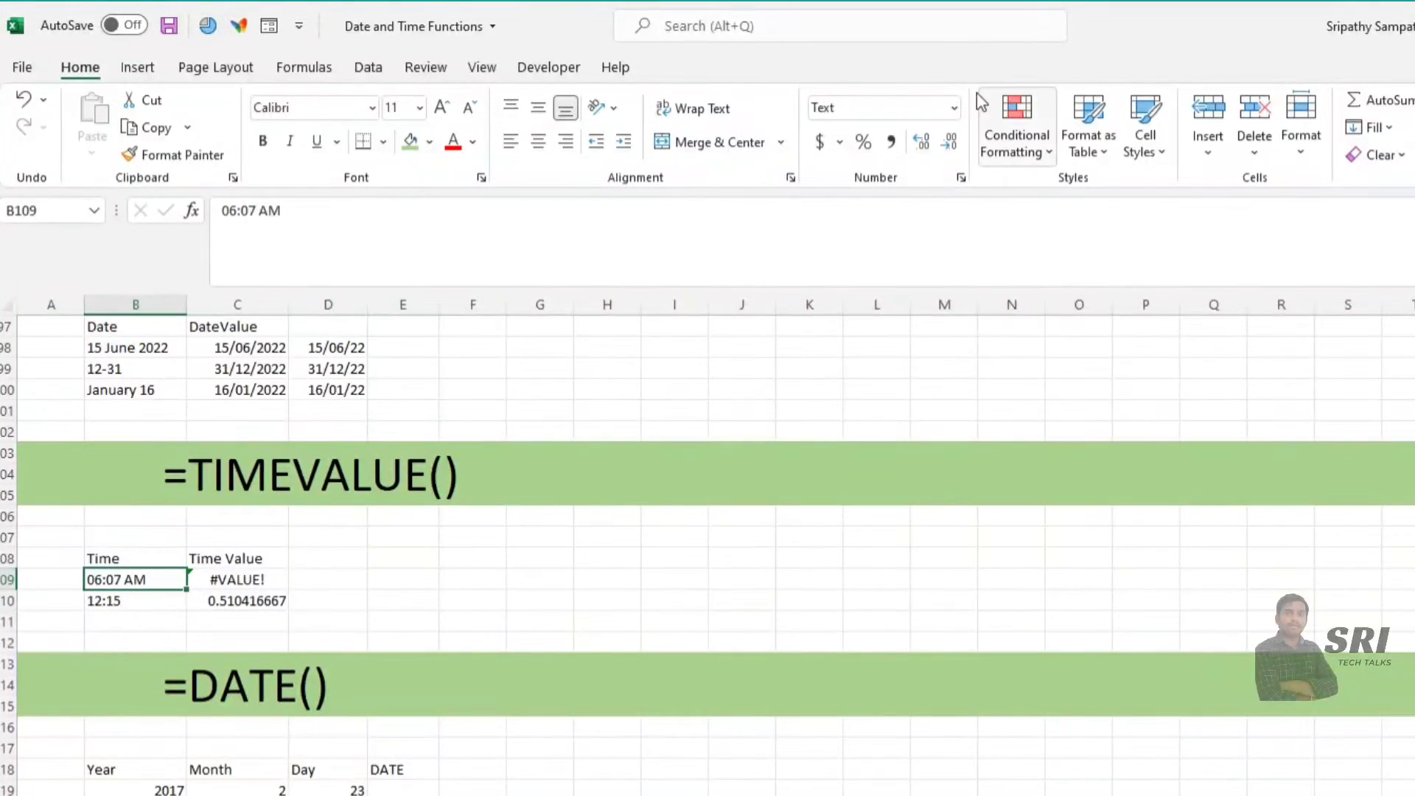
{"action": "left_click", "coordinate": [118, 595]}
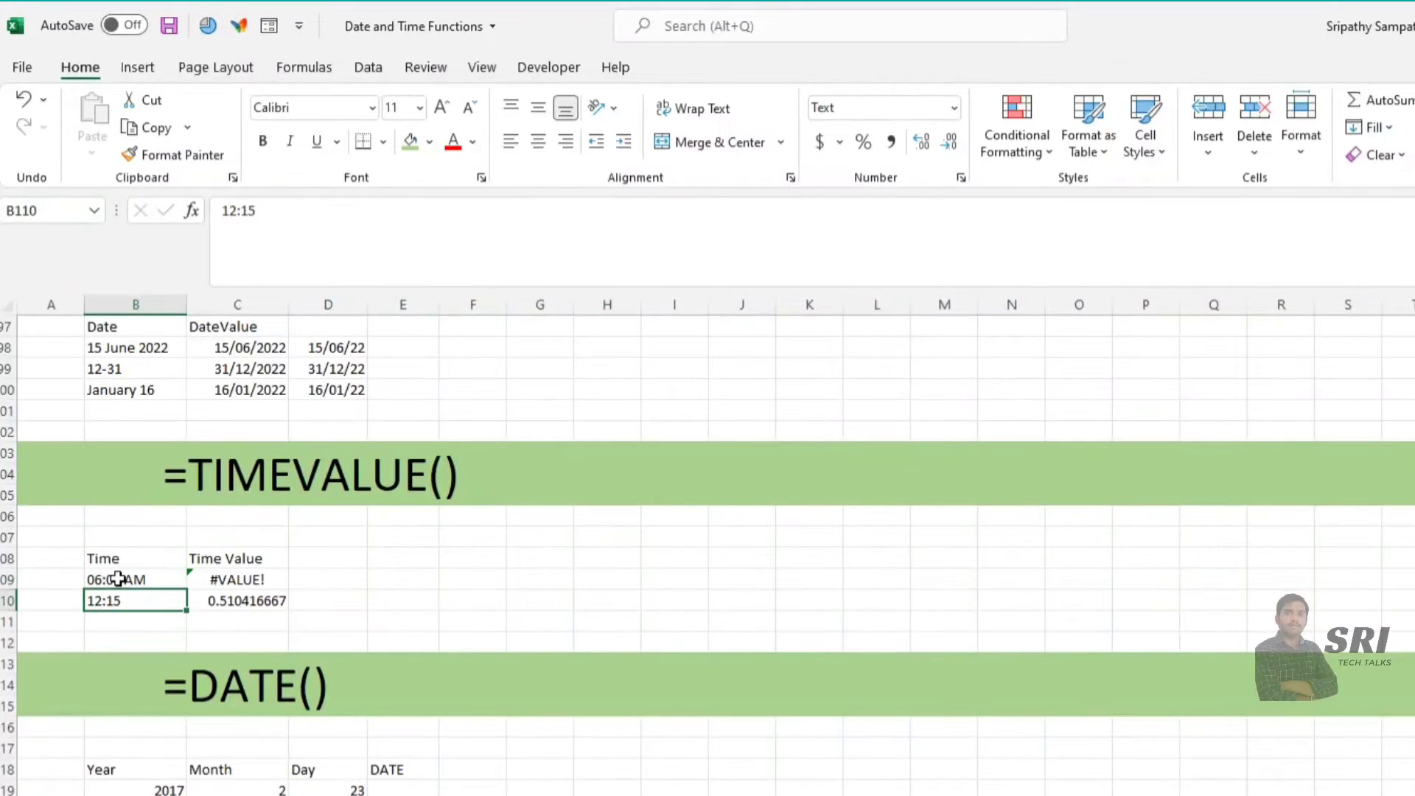
{"action": "left_click", "coordinate": [118, 579]}
{"action": "left_click", "coordinate": [241, 581]}
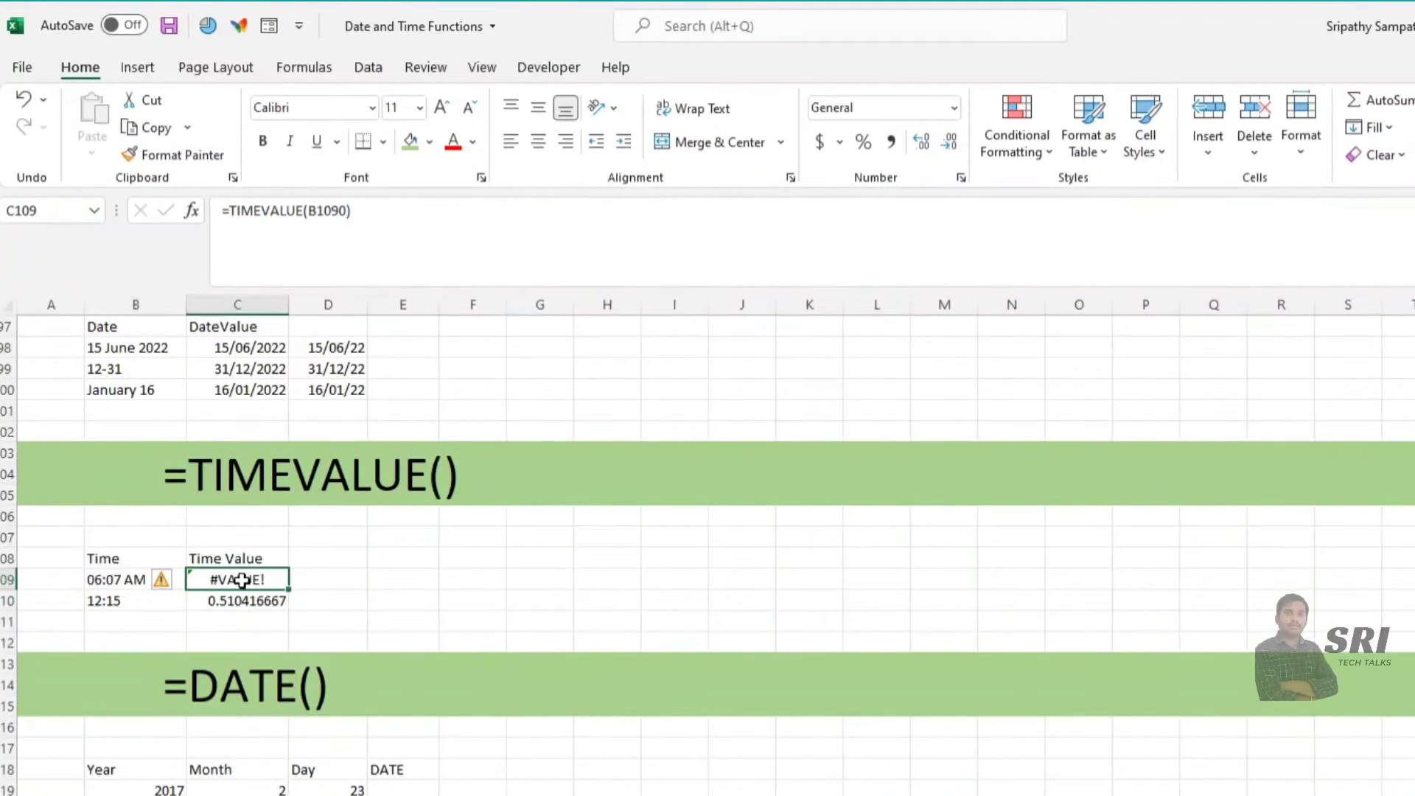
{"action": "double_click", "coordinate": [241, 581]}
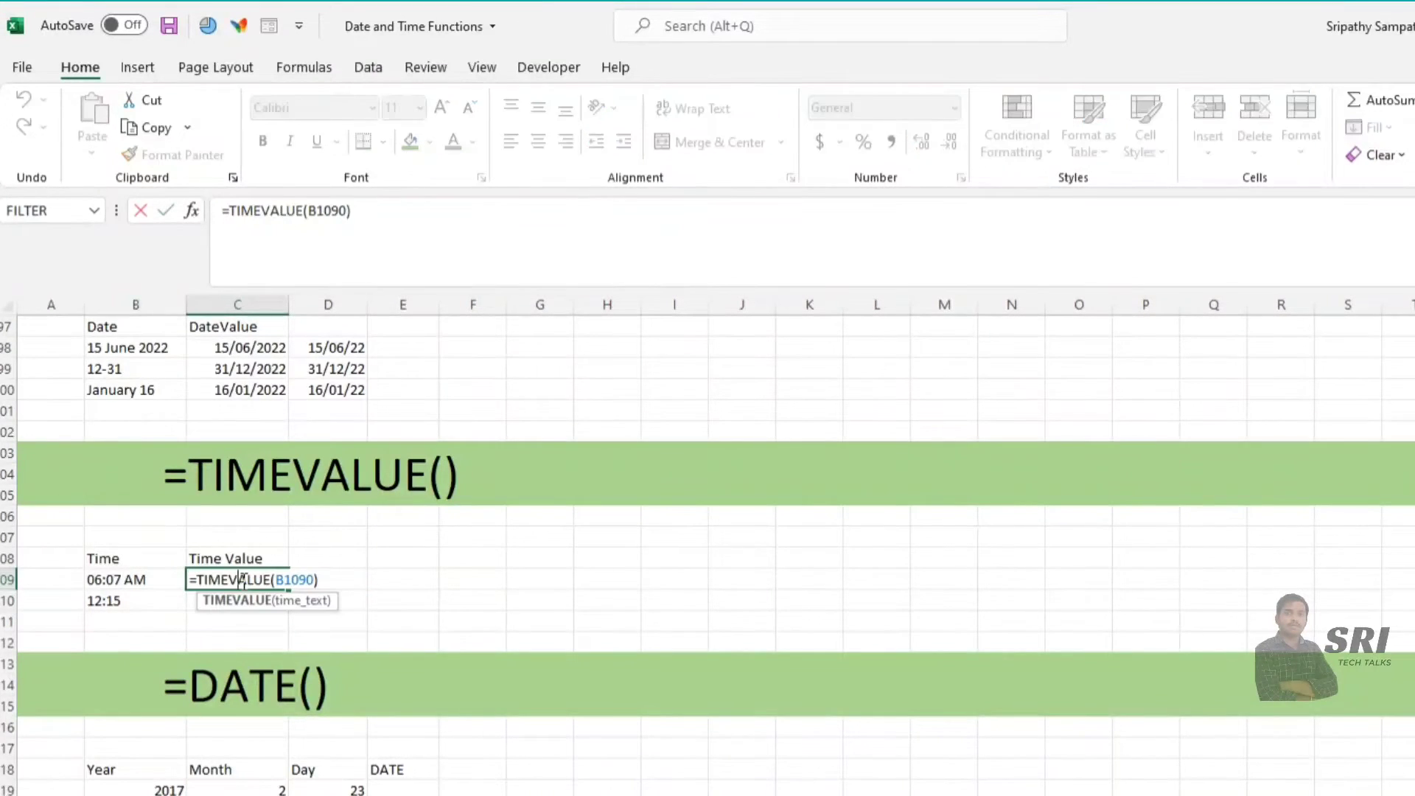
{"action": "key", "text": "Escape"}
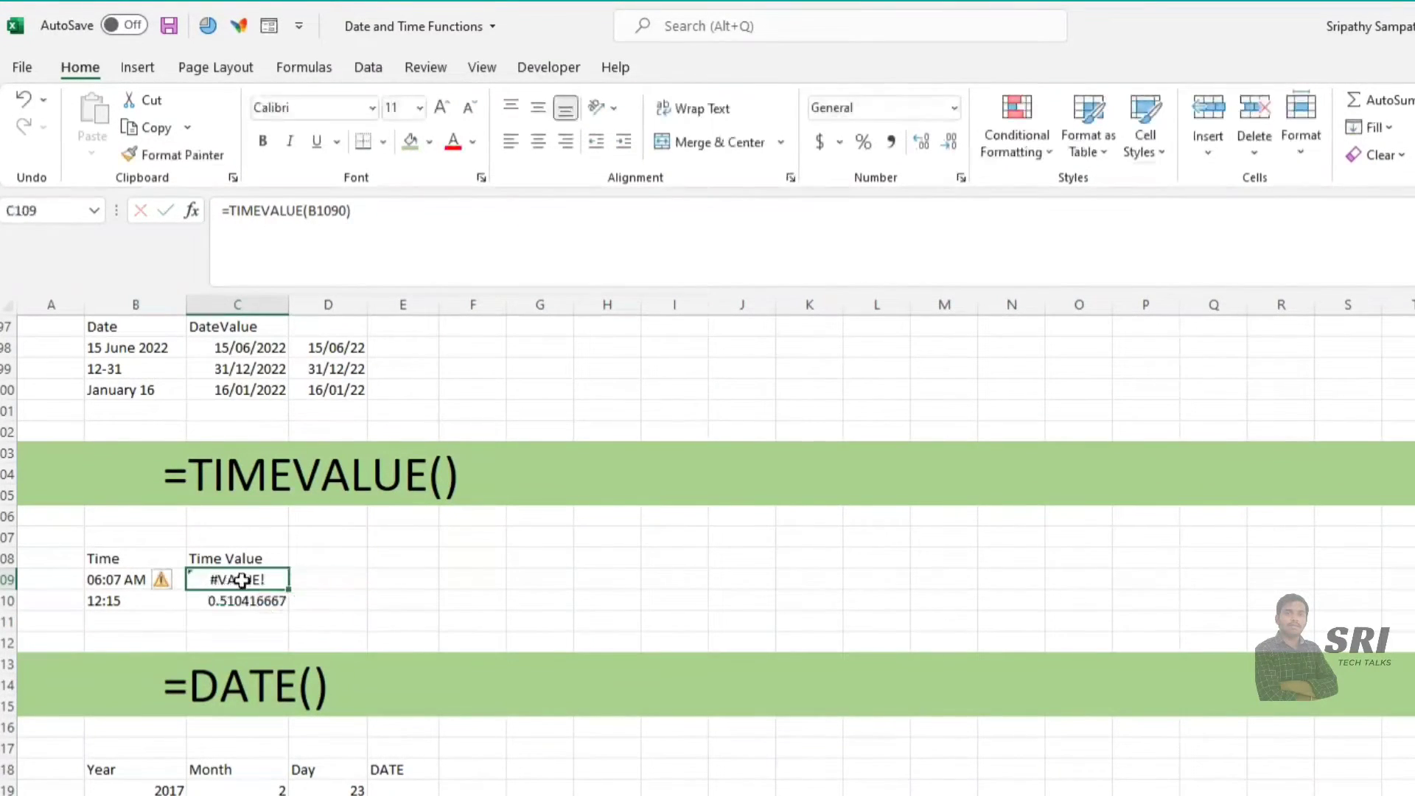
Retype C109 as =TIMEVALUE(B109) and fill it down to C110
{"action": "type", "text": "=T"}
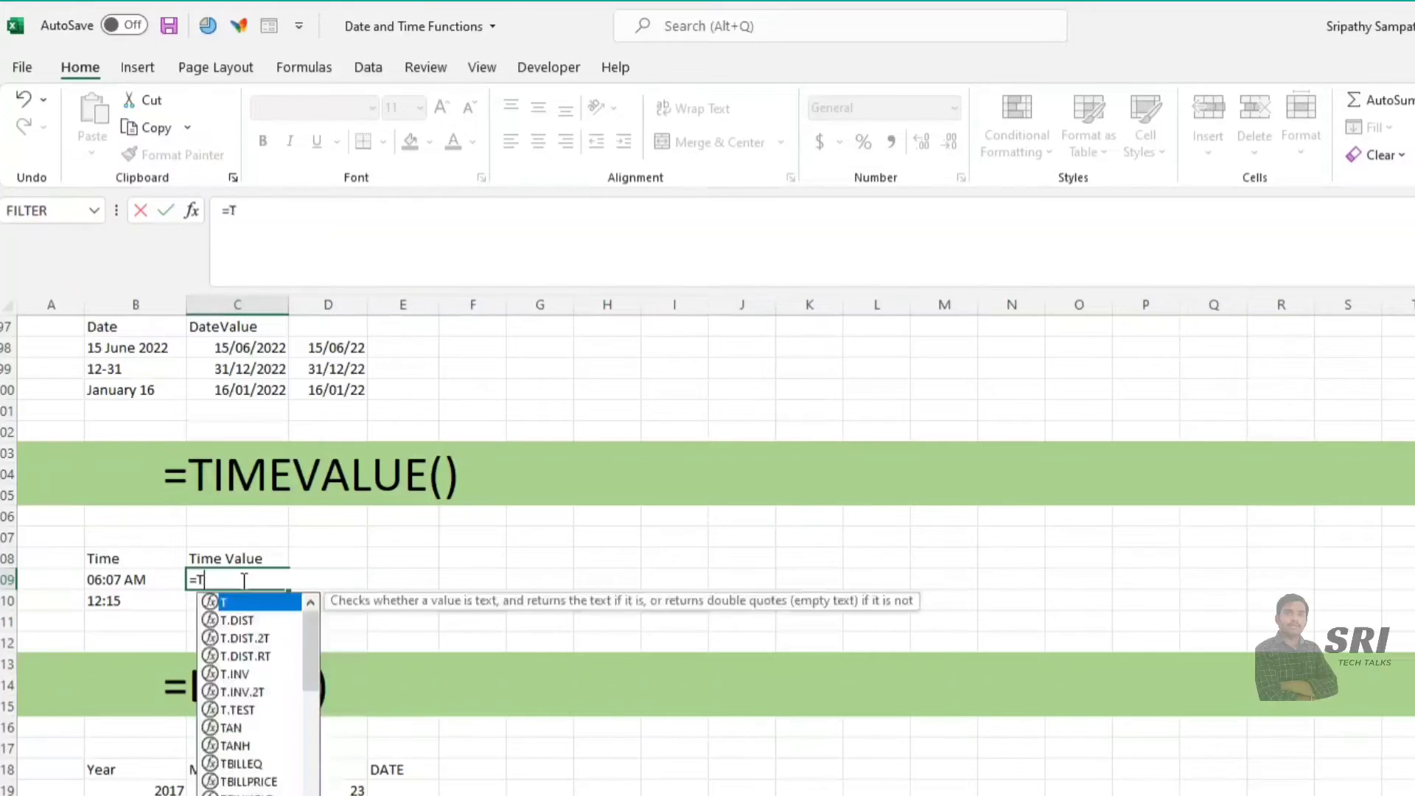
{"action": "type", "text": "IM"}
{"action": "double_click", "coordinate": [248, 621]}
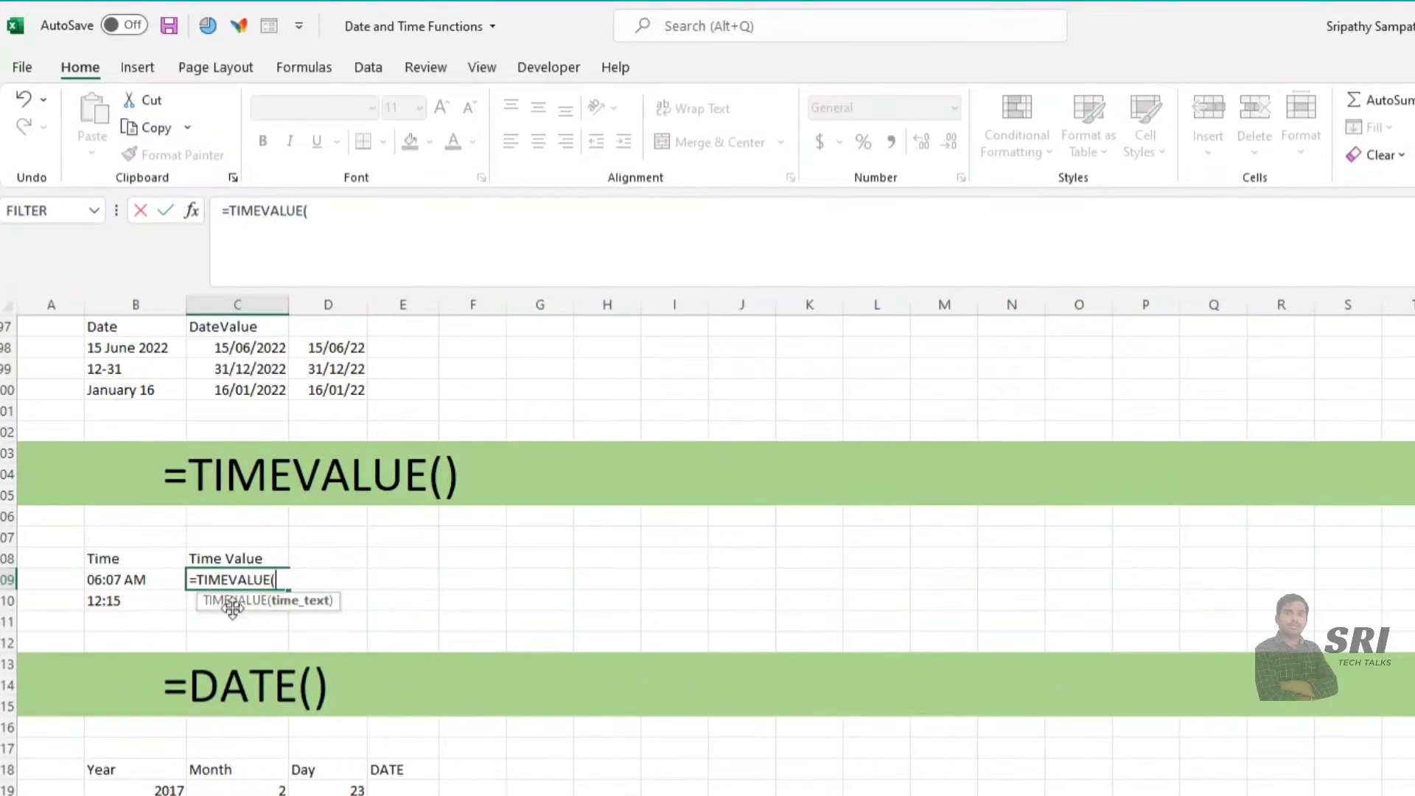
{"action": "left_click", "coordinate": [107, 581]}
{"action": "key", "text": "Return"}
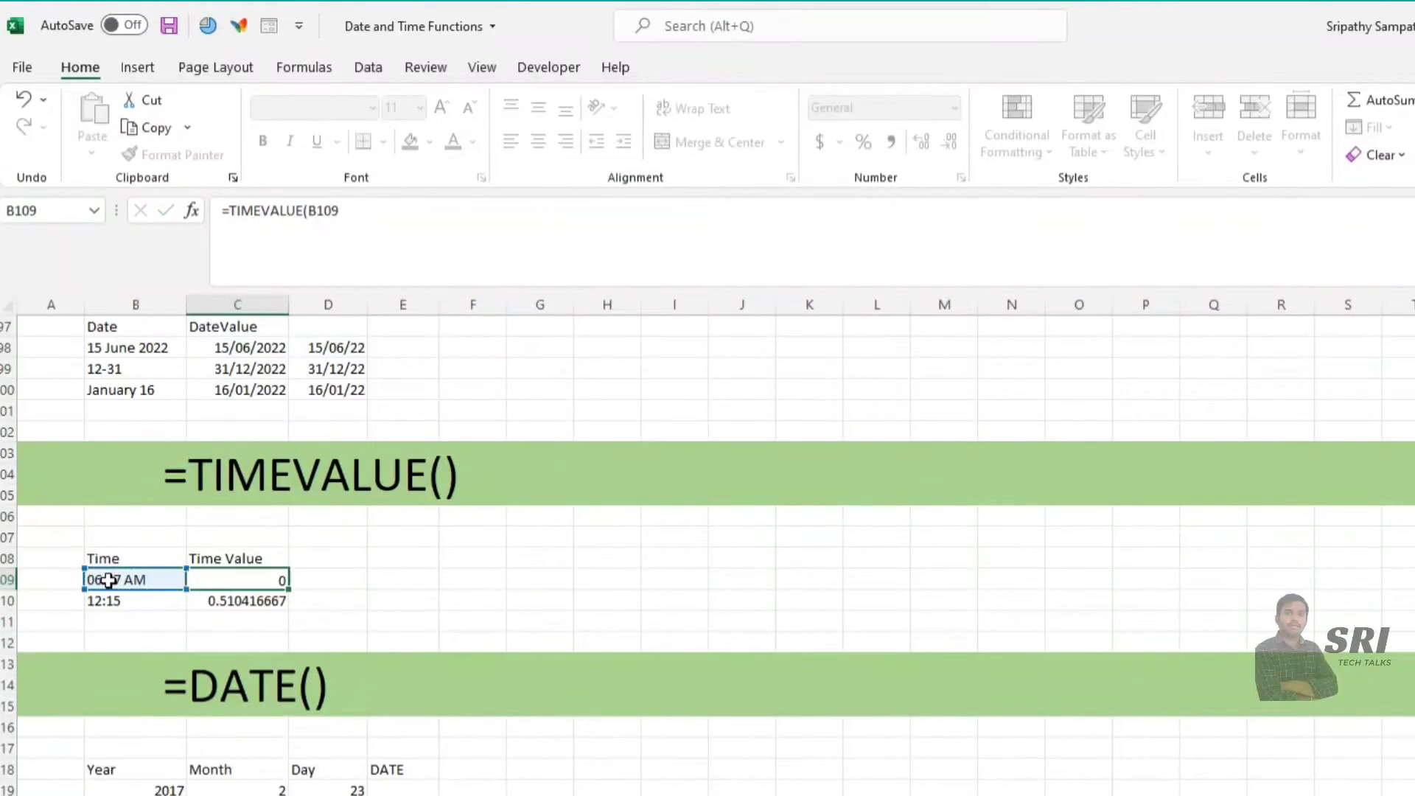
{"action": "left_click", "coordinate": [232, 583]}
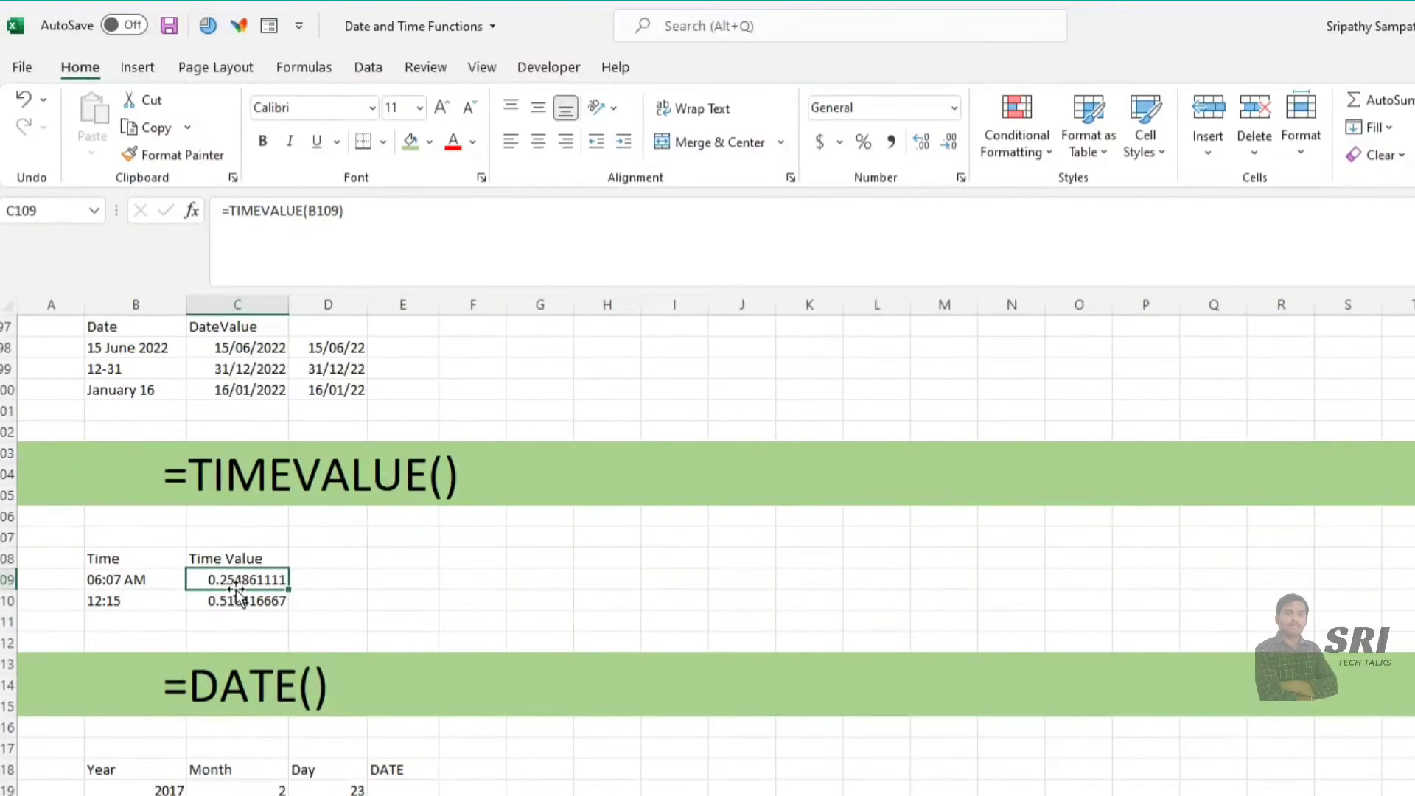
{"action": "double_click", "coordinate": [289, 590]}
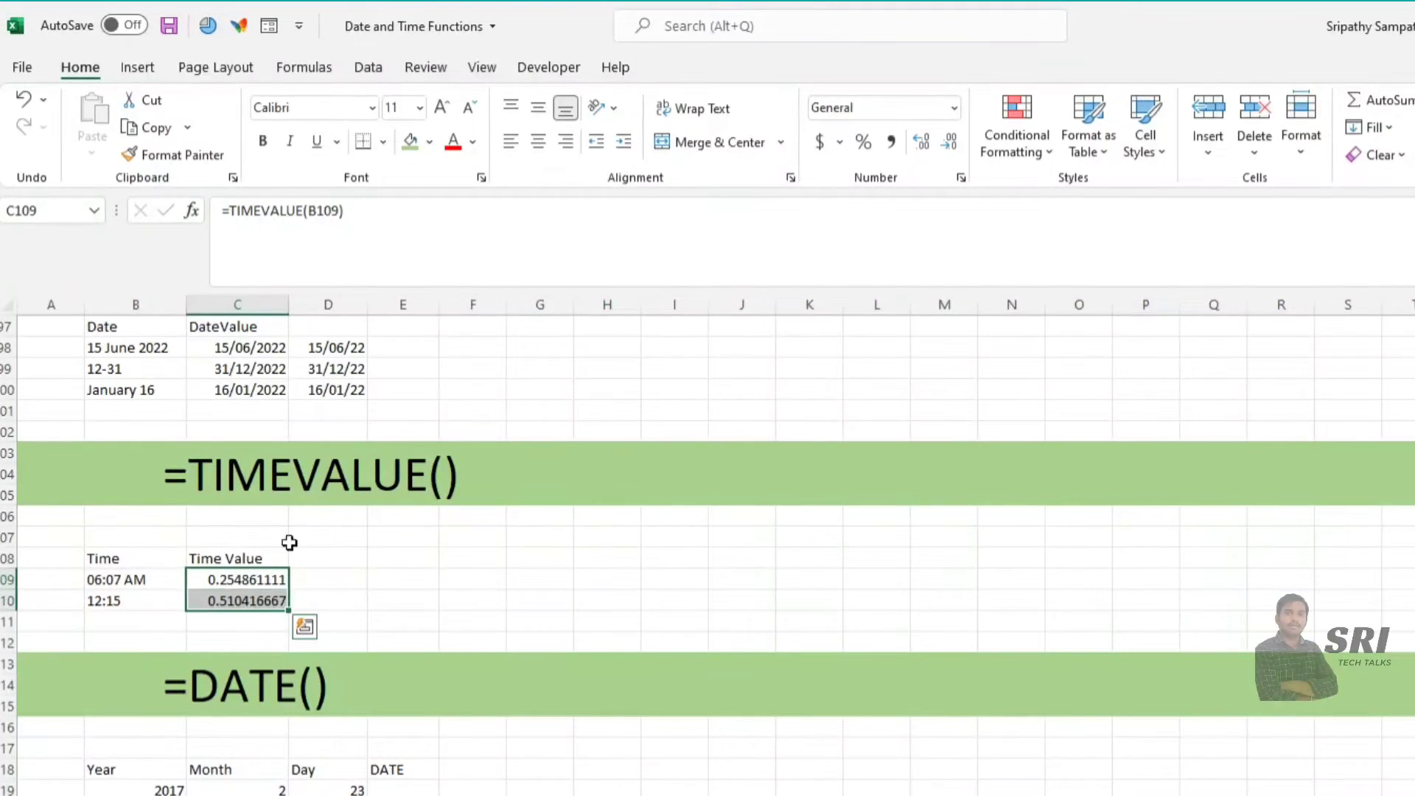
Apply the Time number format so C109:C110 show 6:07:00 and 12:15:00
{"action": "left_click", "coordinate": [954, 108]}
{"action": "left_click", "coordinate": [914, 461]}
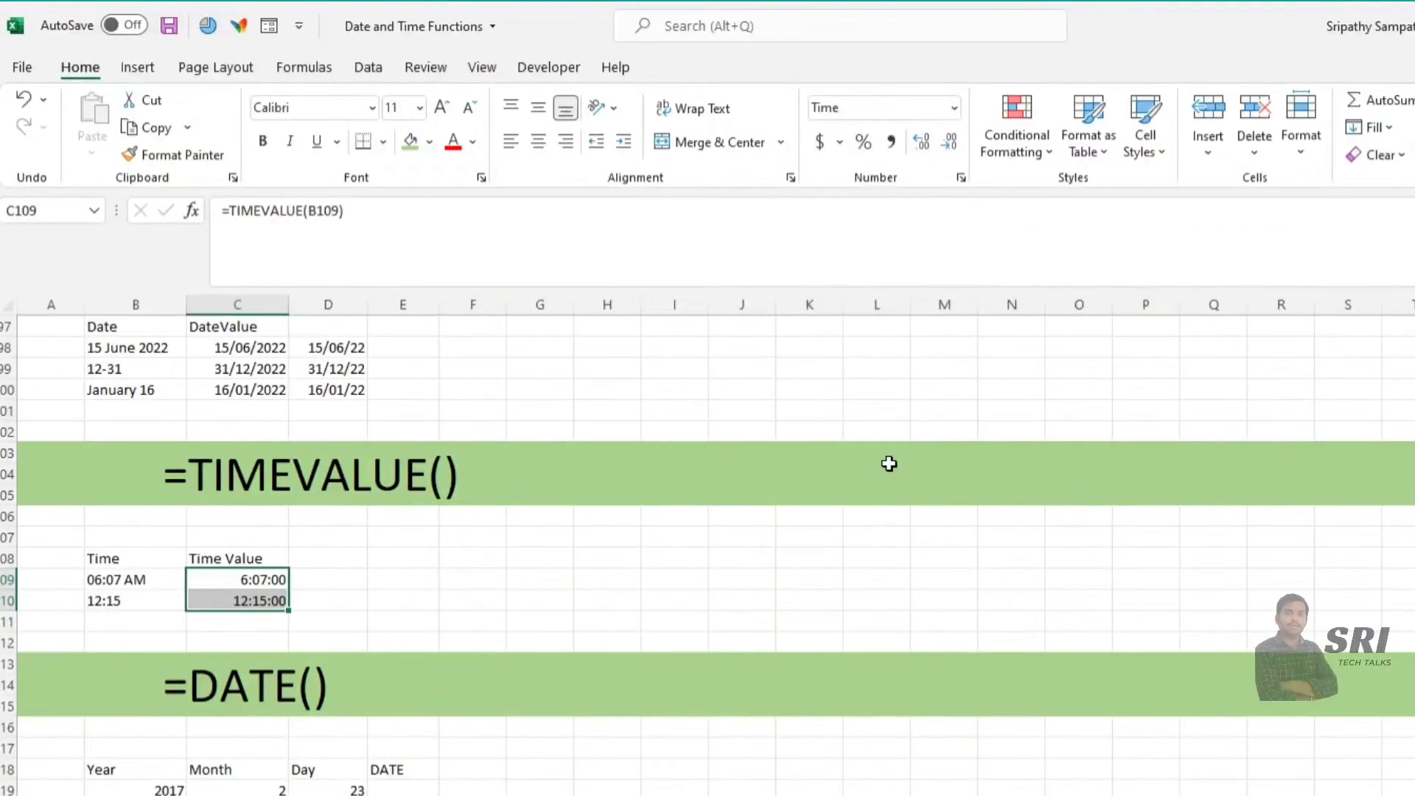
{"action": "left_click", "coordinate": [115, 585]}
{"action": "left_click", "coordinate": [253, 582]}
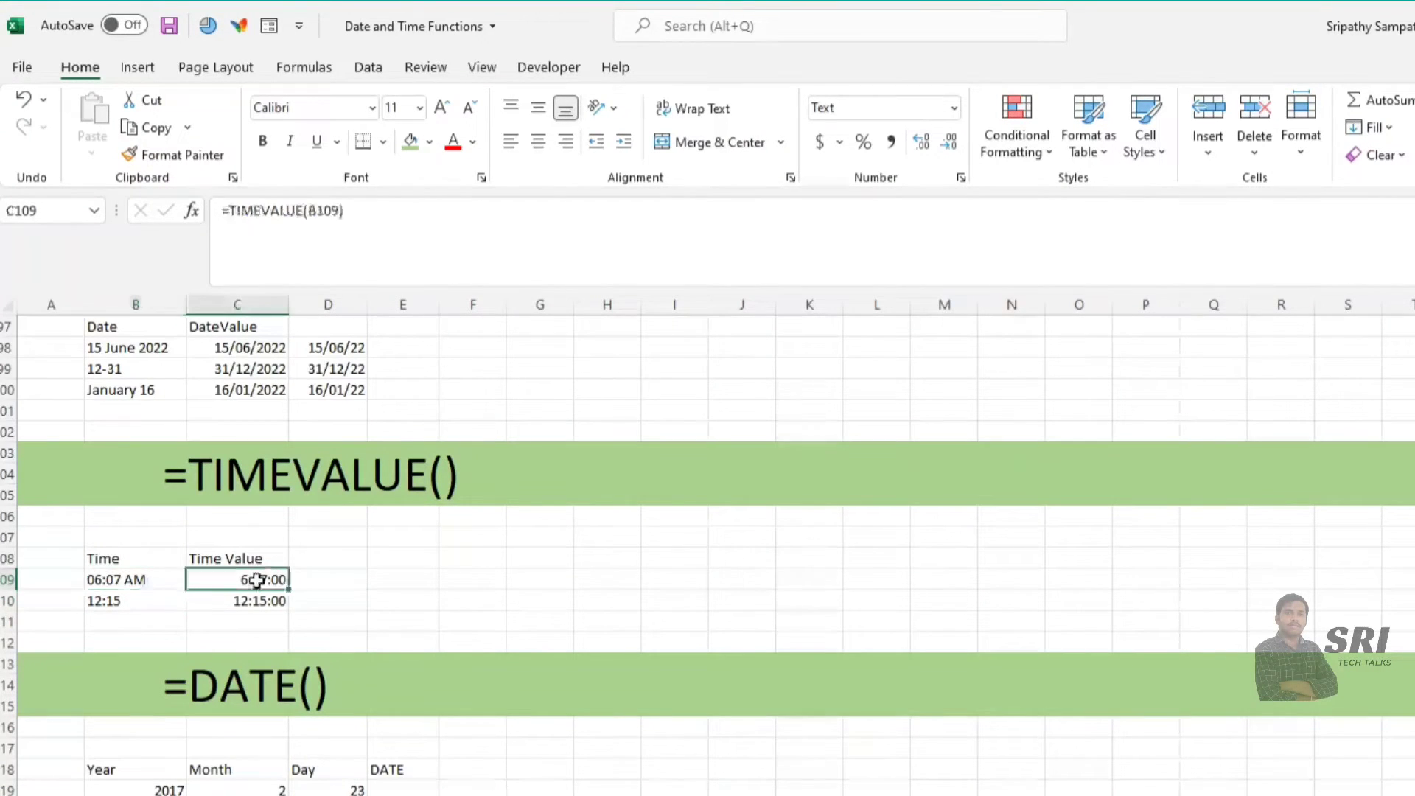
{"action": "left_click_drag", "start_coordinate": [251, 602], "coordinate": [253, 579]}
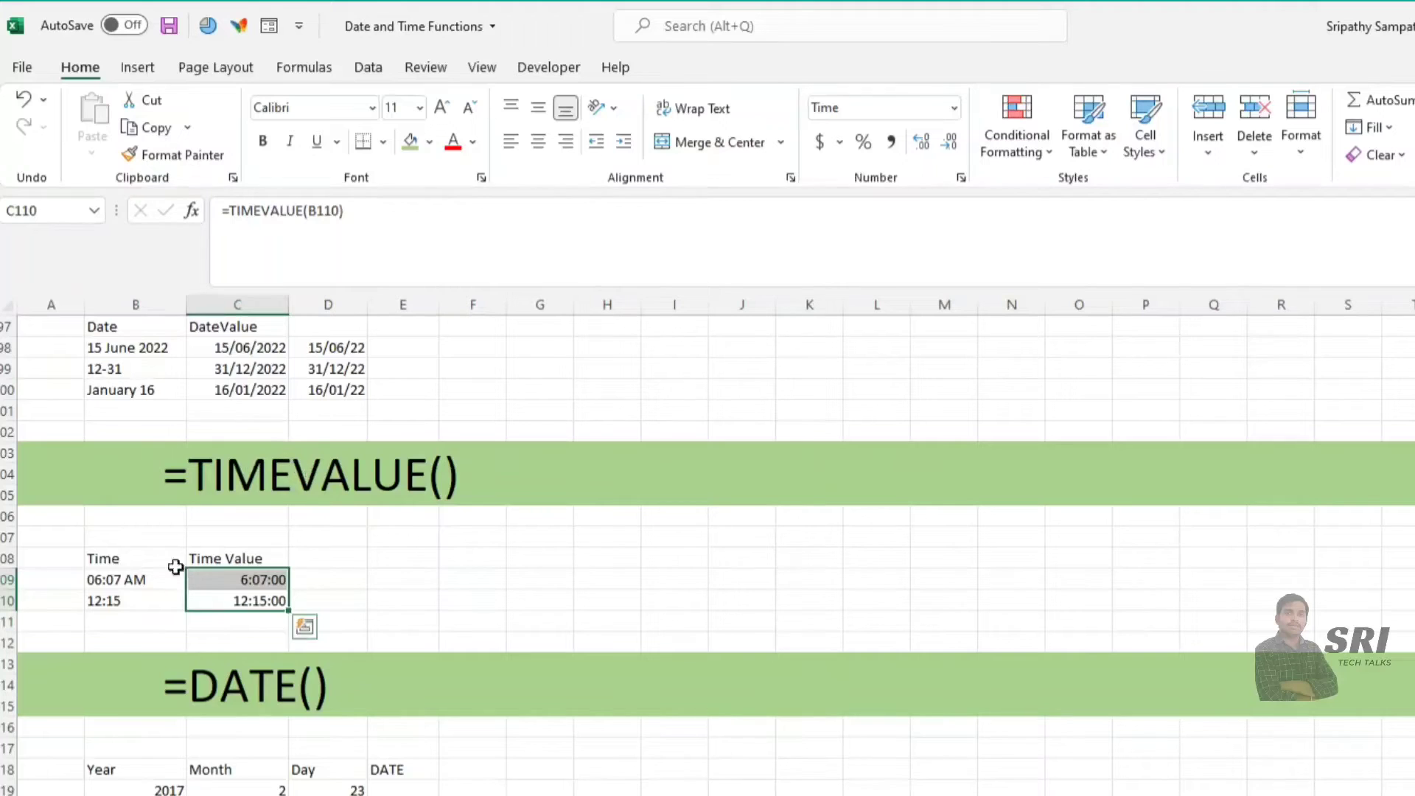
{"action": "left_click_drag", "start_coordinate": [112, 581], "coordinate": [114, 599]}
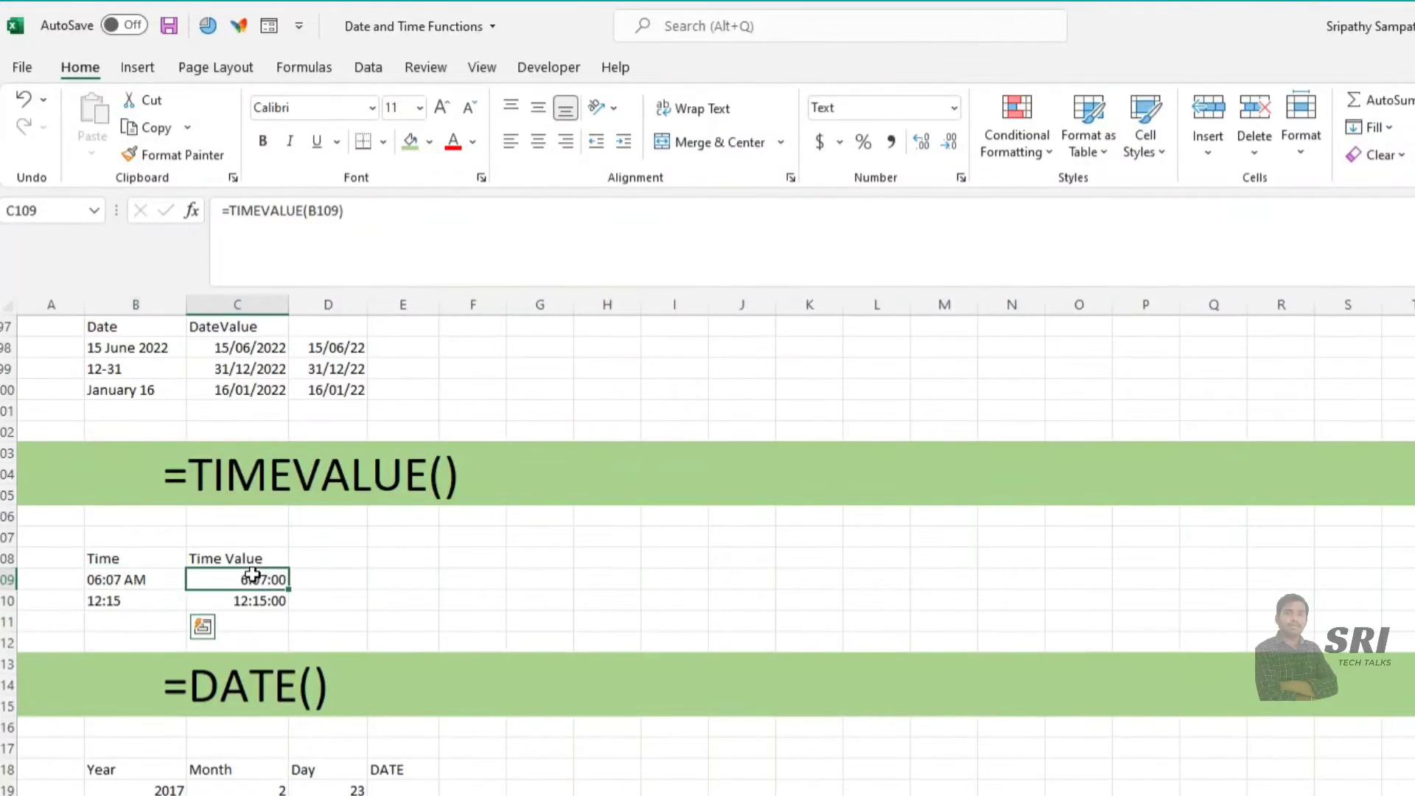
{"action": "left_click_drag", "start_coordinate": [252, 579], "coordinate": [252, 599]}
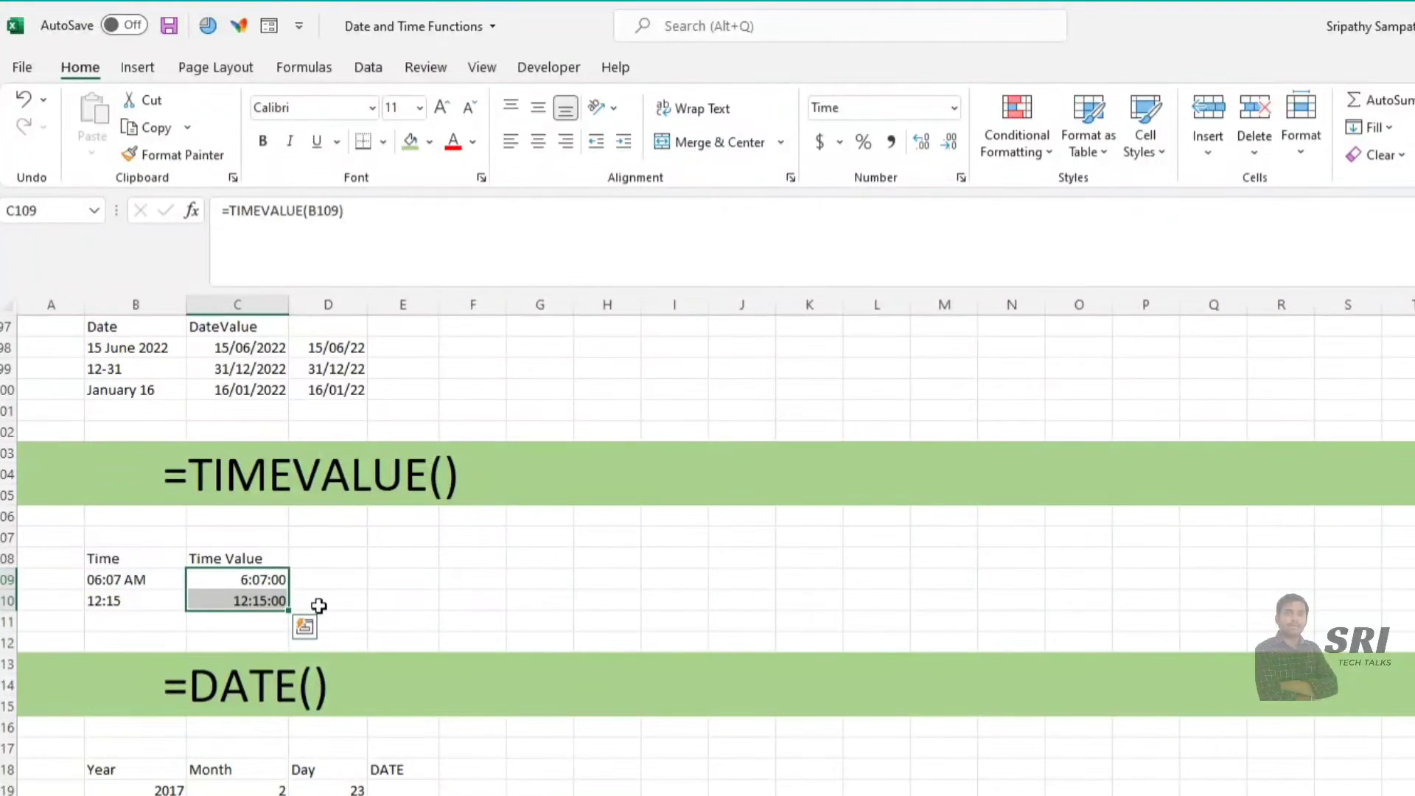
{"action": "left_click", "coordinate": [378, 603]}
{"action": "scroll", "coordinate": [515, 607], "scroll_direction": "down", "scroll_amount": 2}
Enter =DATE(B119,C119,D119) in E119 from the year, month and day
{"action": "scroll", "coordinate": [509, 608], "scroll_direction": "down", "scroll_amount": 3}
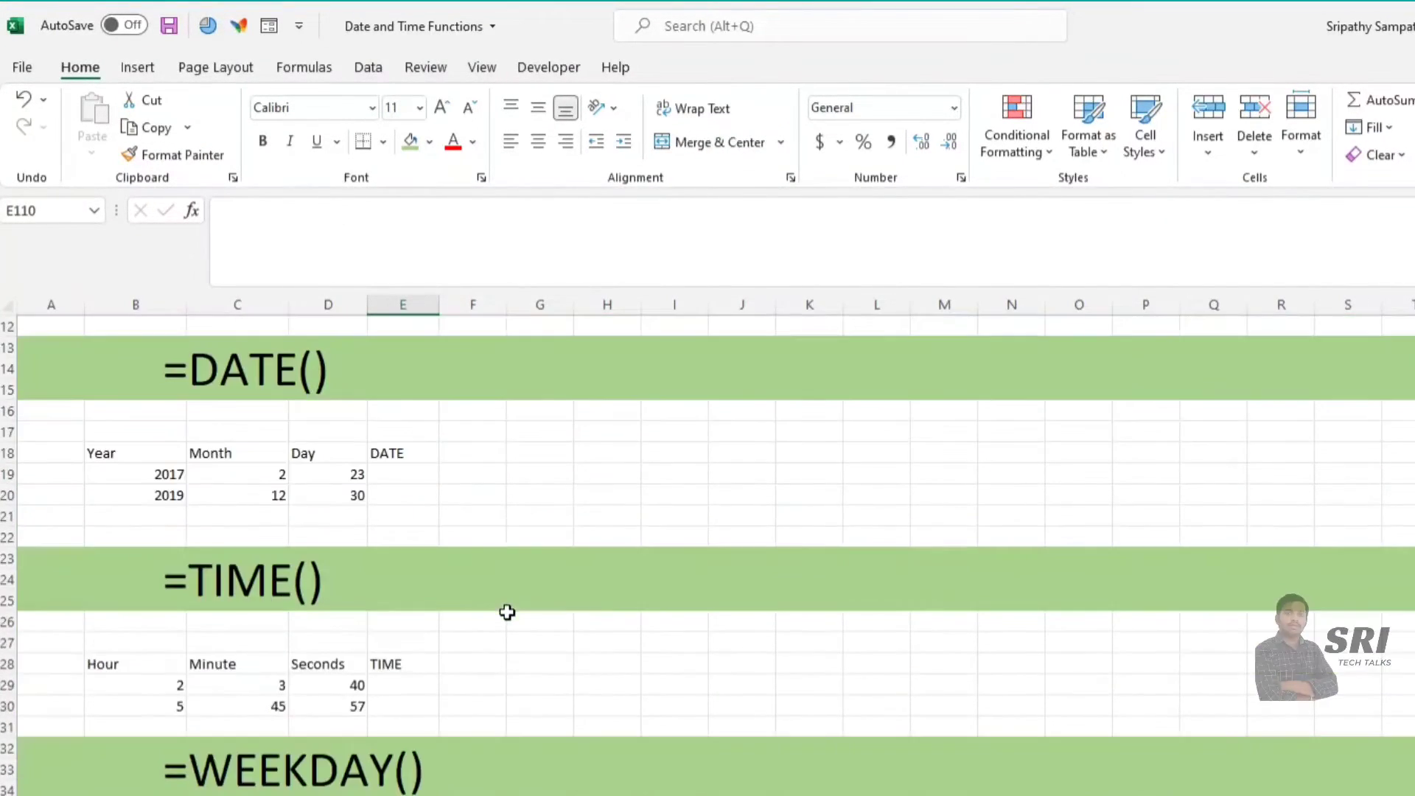
{"action": "scroll", "coordinate": [453, 597], "scroll_direction": "up", "scroll_amount": 1}
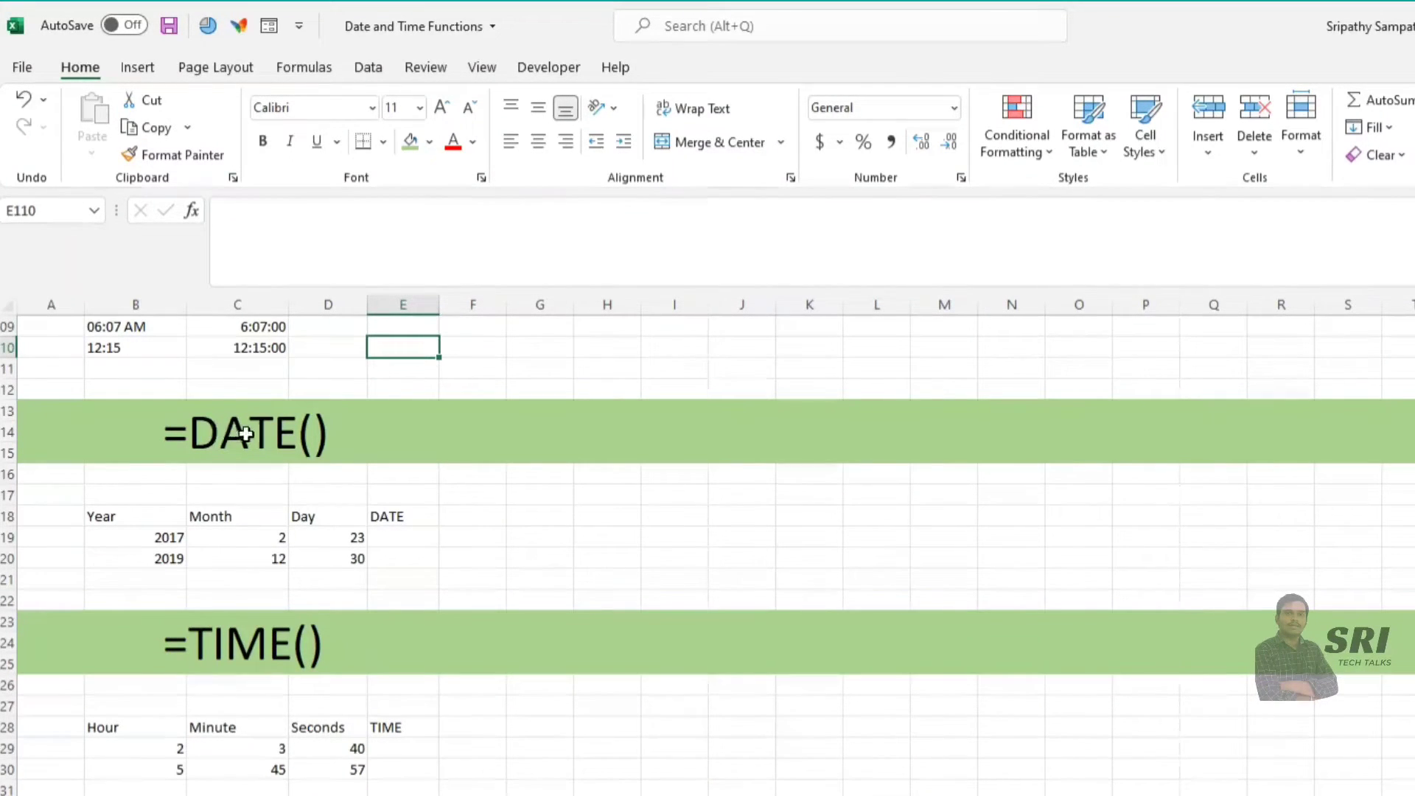
{"action": "left_click", "coordinate": [402, 539]}
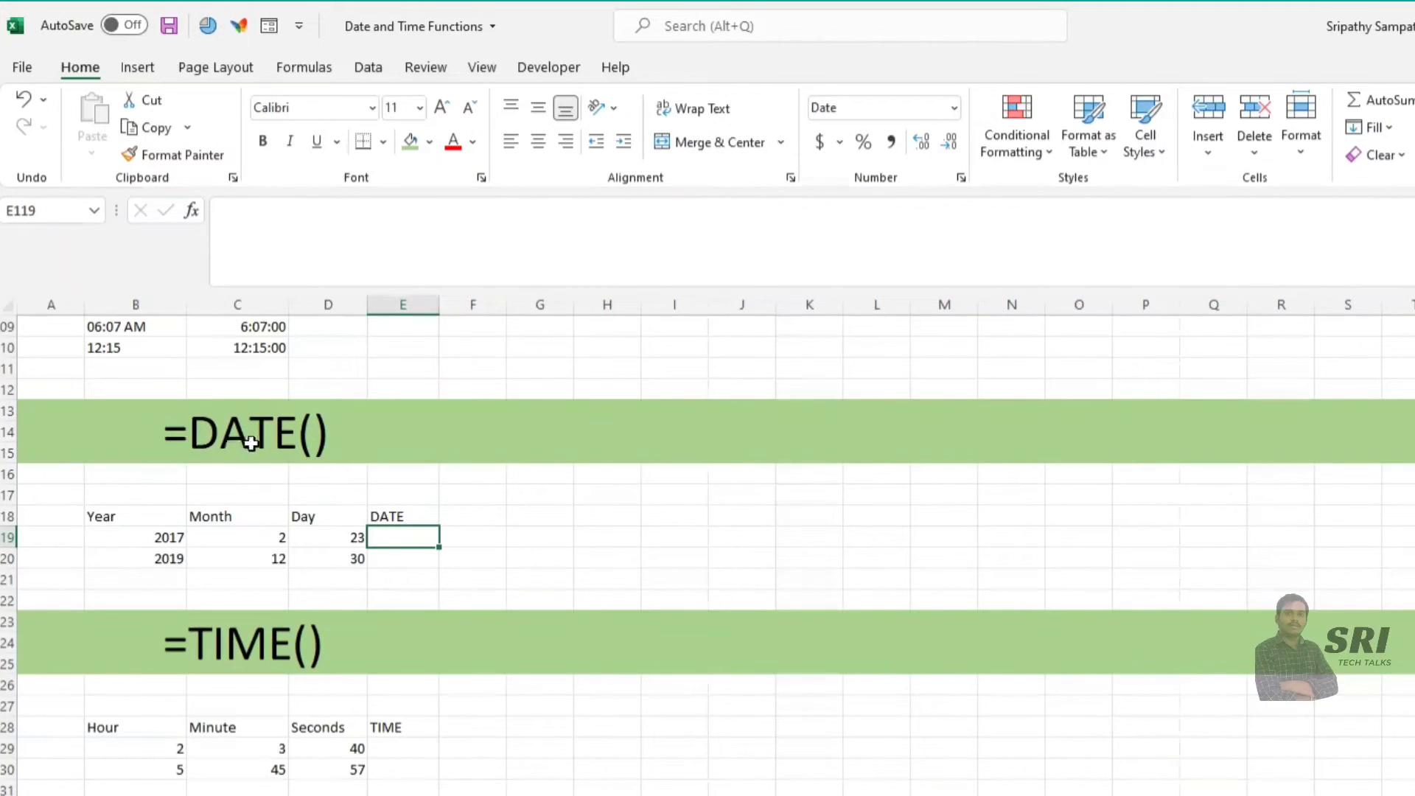
{"action": "type", "text": "="}
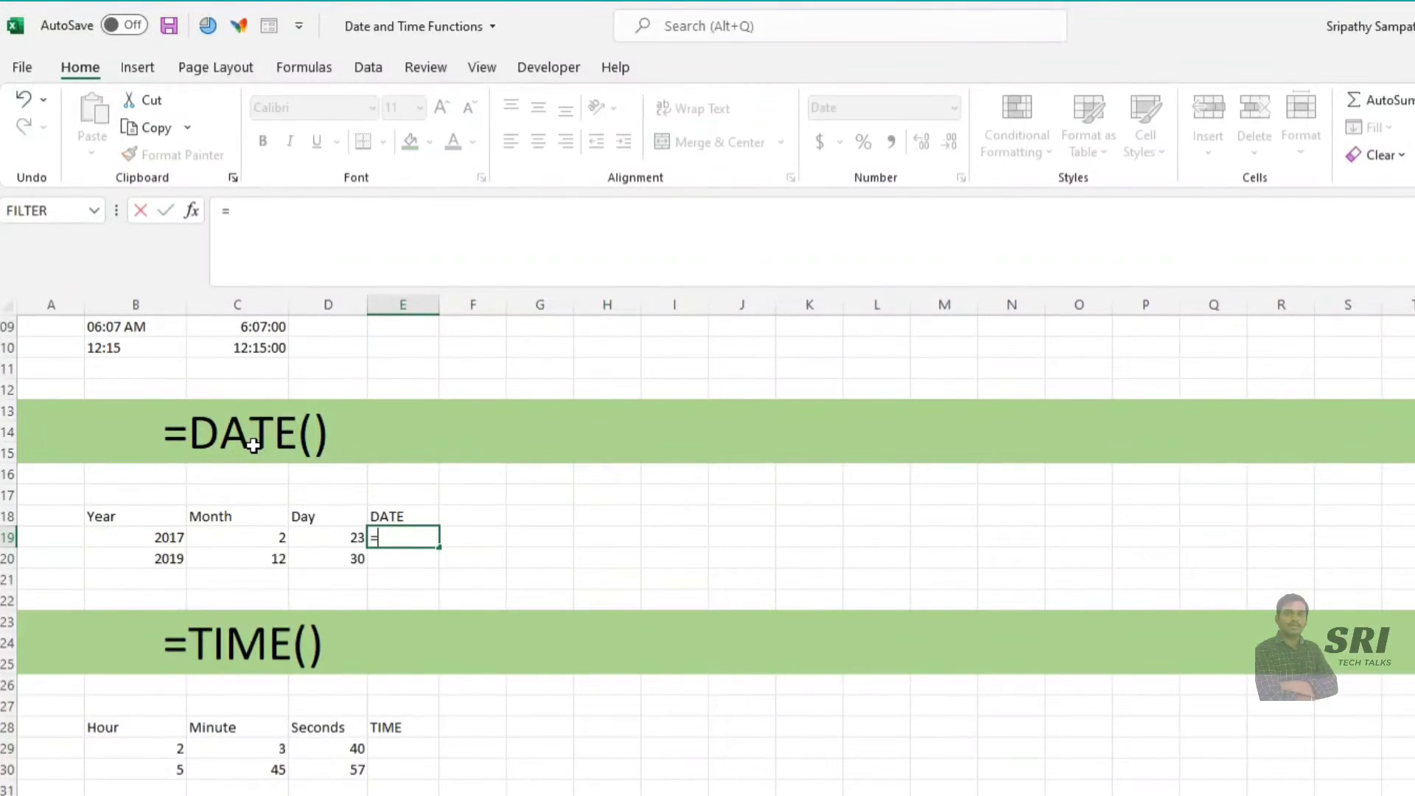
{"action": "type", "text": "DATE("}
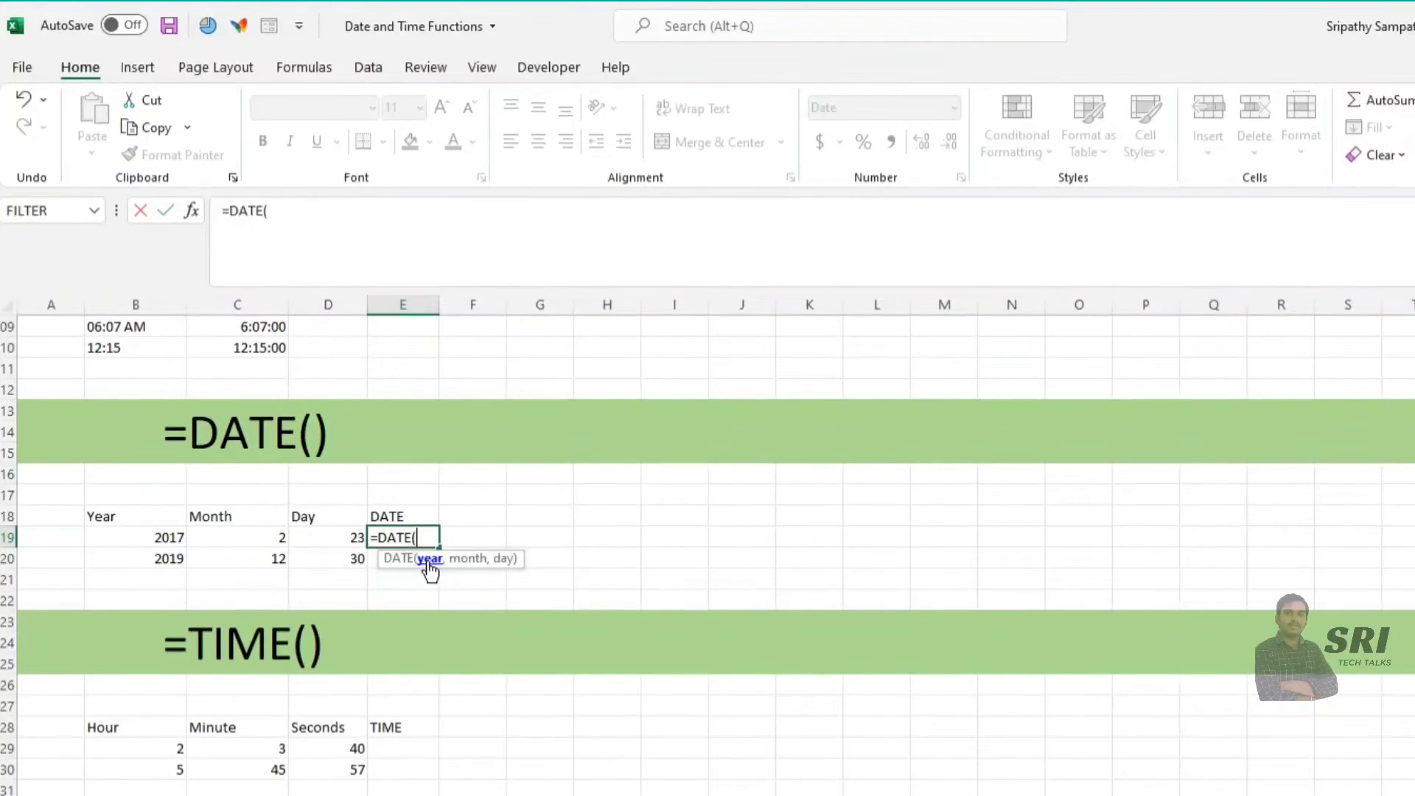
{"action": "double_click", "coordinate": [418, 561]}
{"action": "left_click", "coordinate": [136, 537]}
{"action": "type", "text": ","}
{"action": "left_click", "coordinate": [236, 537]}
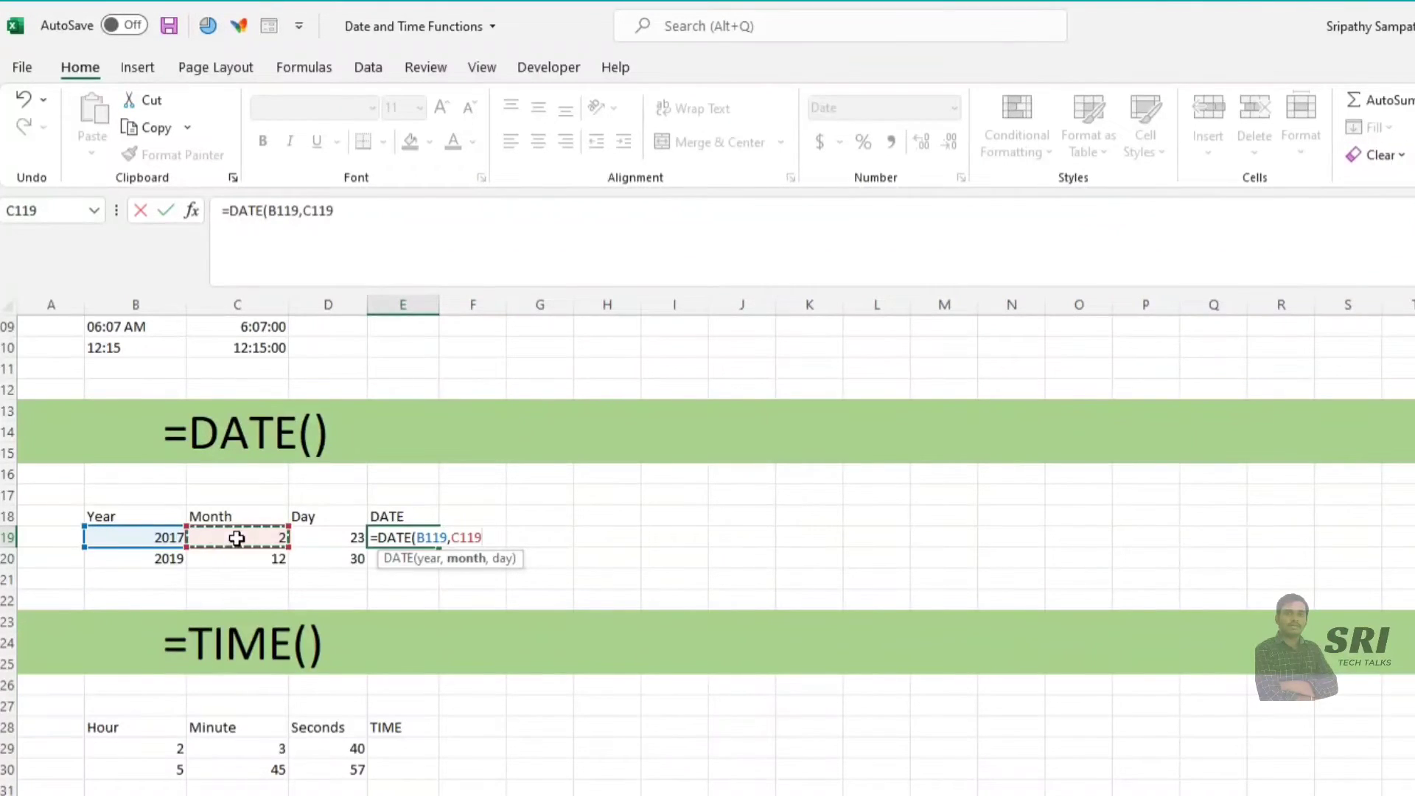
{"action": "type", "text": ","}
{"action": "left_click", "coordinate": [338, 542]}
{"action": "key", "text": "Return"}
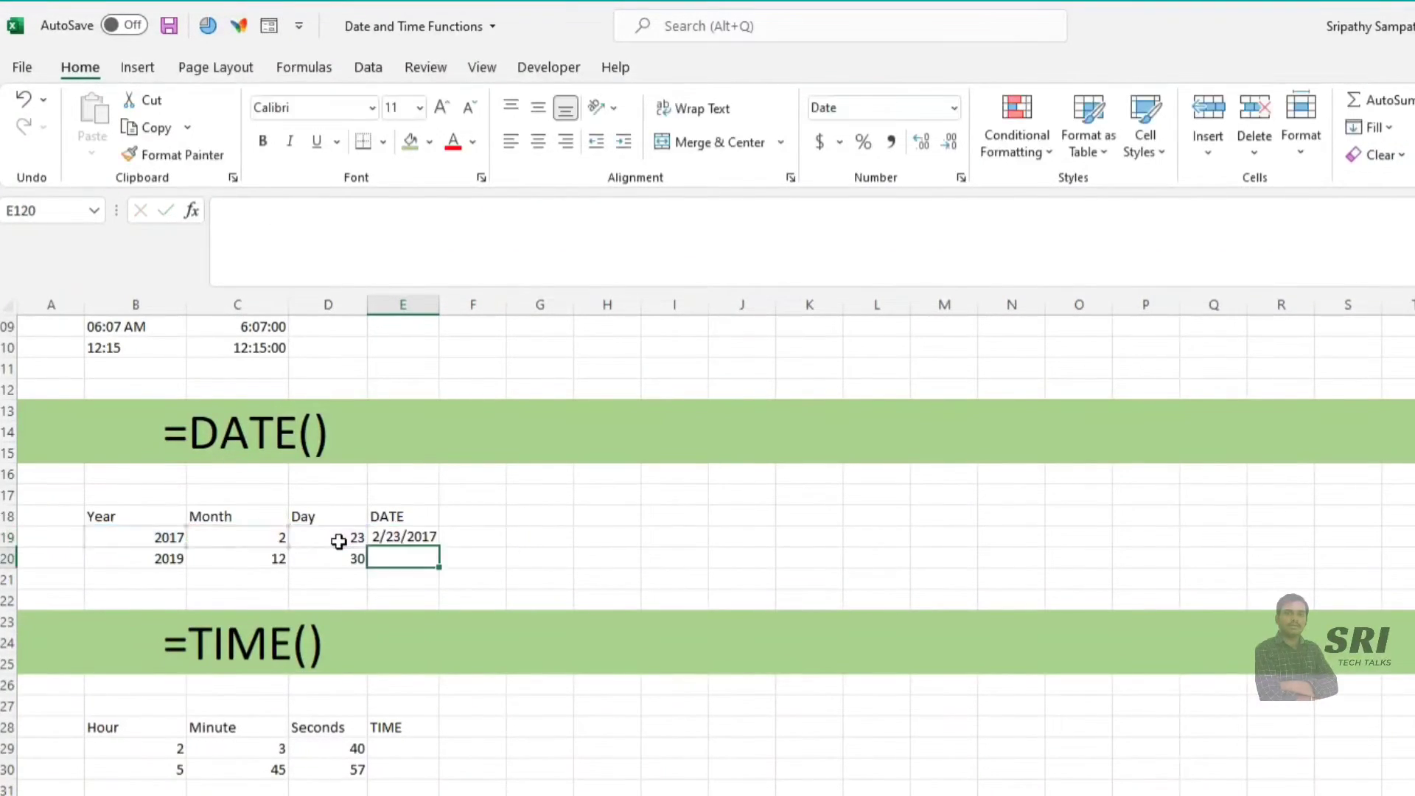
Copy the DATE formula to E120 and autofit column E to show 2/23/2017 and 12/30/2019
{"action": "left_click", "coordinate": [384, 544]}
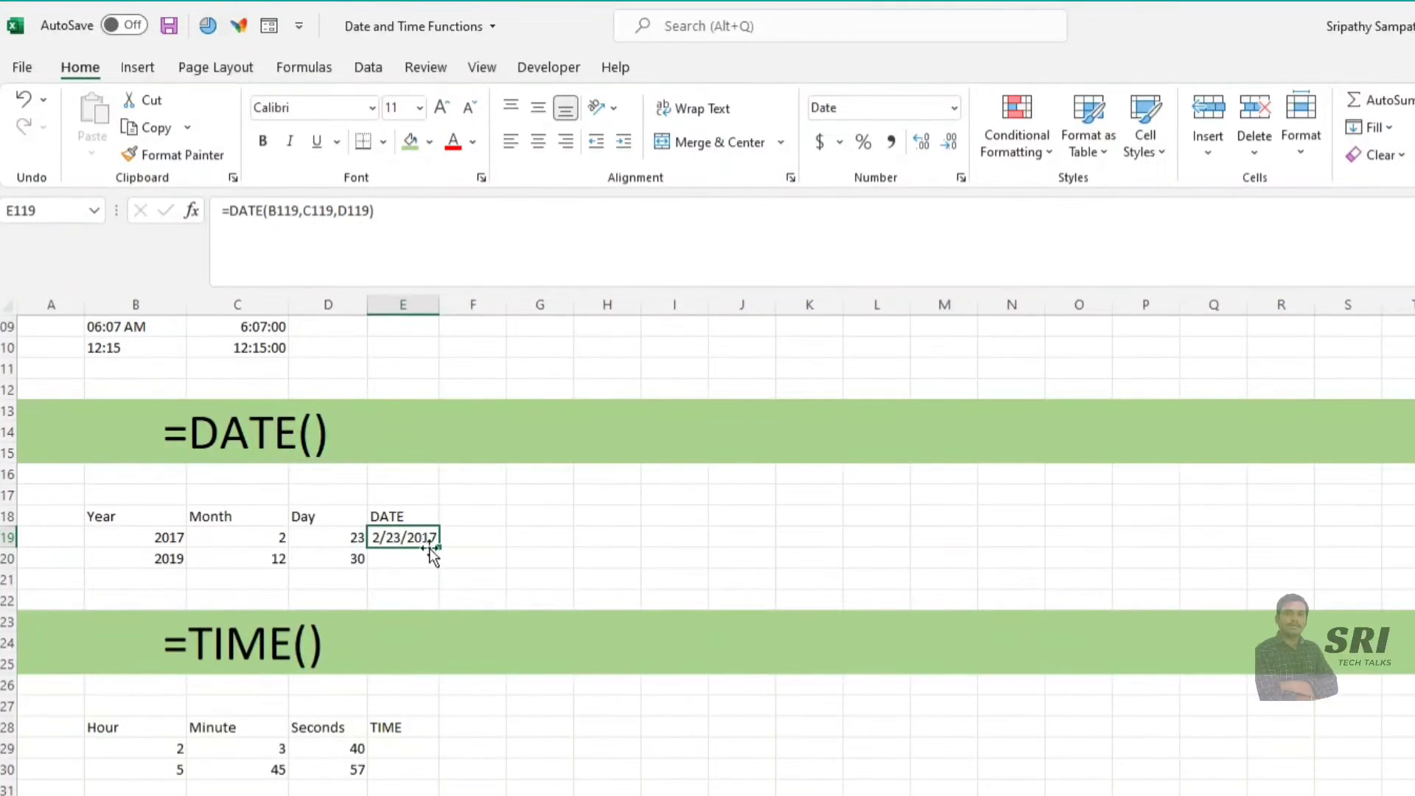
{"action": "left_click_drag", "start_coordinate": [437, 549], "coordinate": [436, 564]}
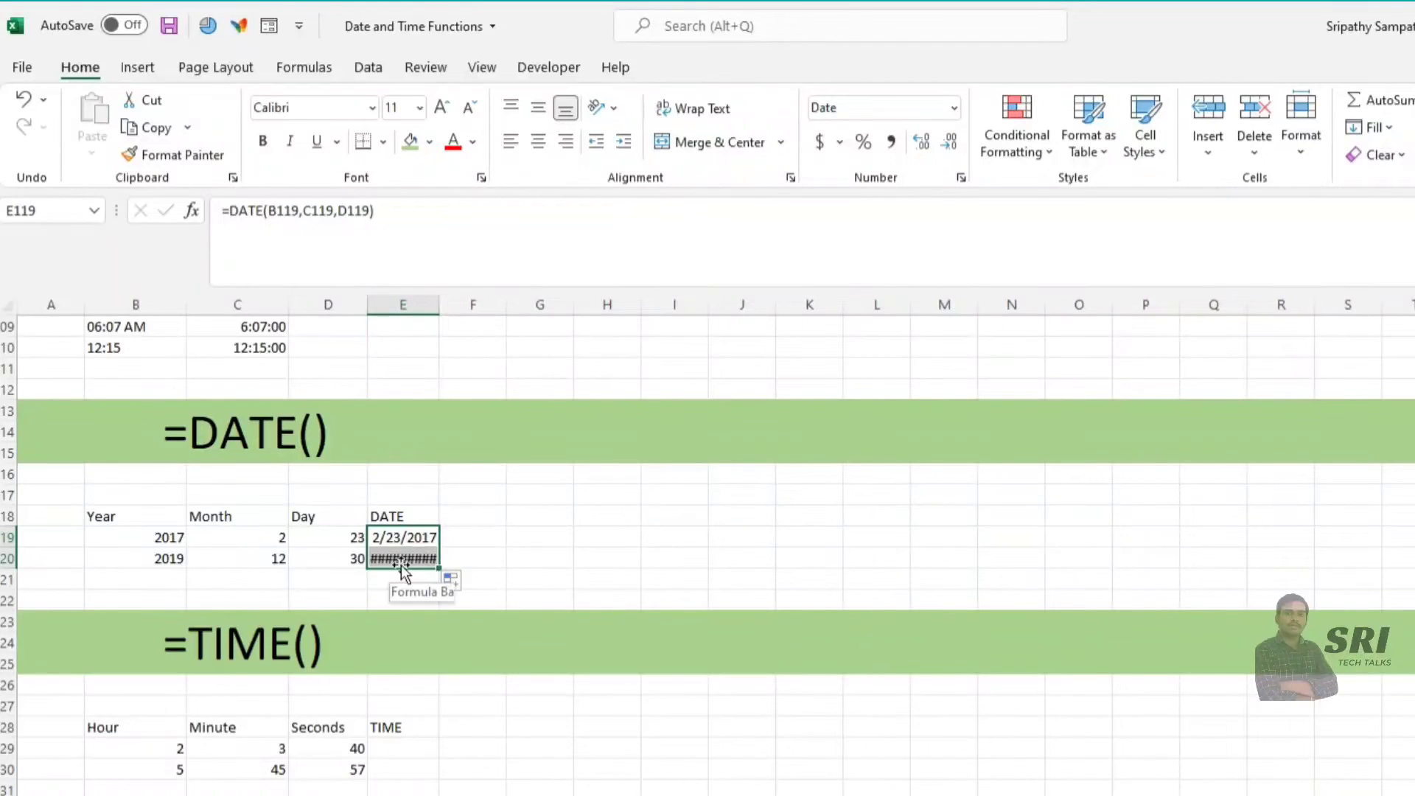
{"action": "double_click", "coordinate": [440, 304]}
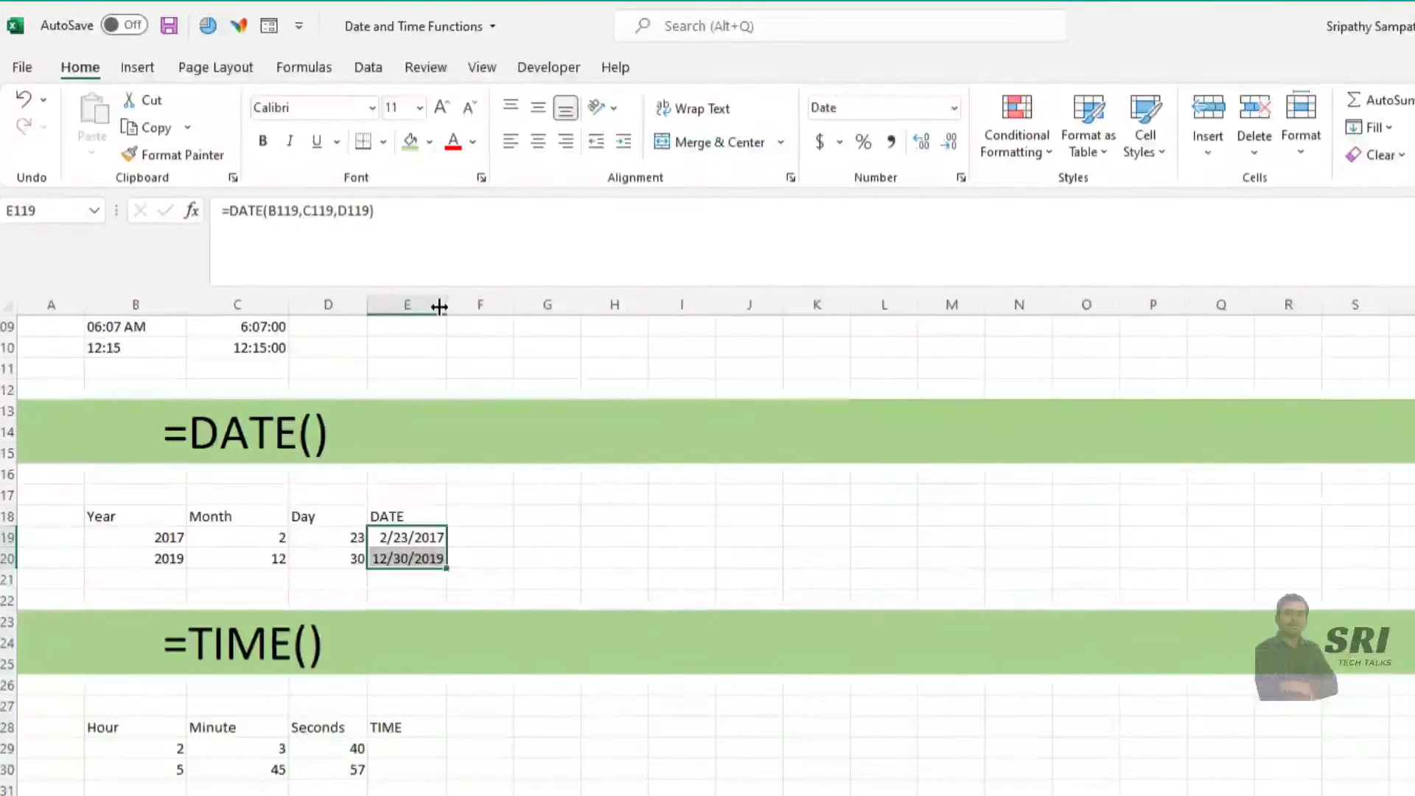
{"action": "left_click", "coordinate": [409, 559]}
{"action": "left_click", "coordinate": [401, 537]}
{"action": "key", "text": "Down"}
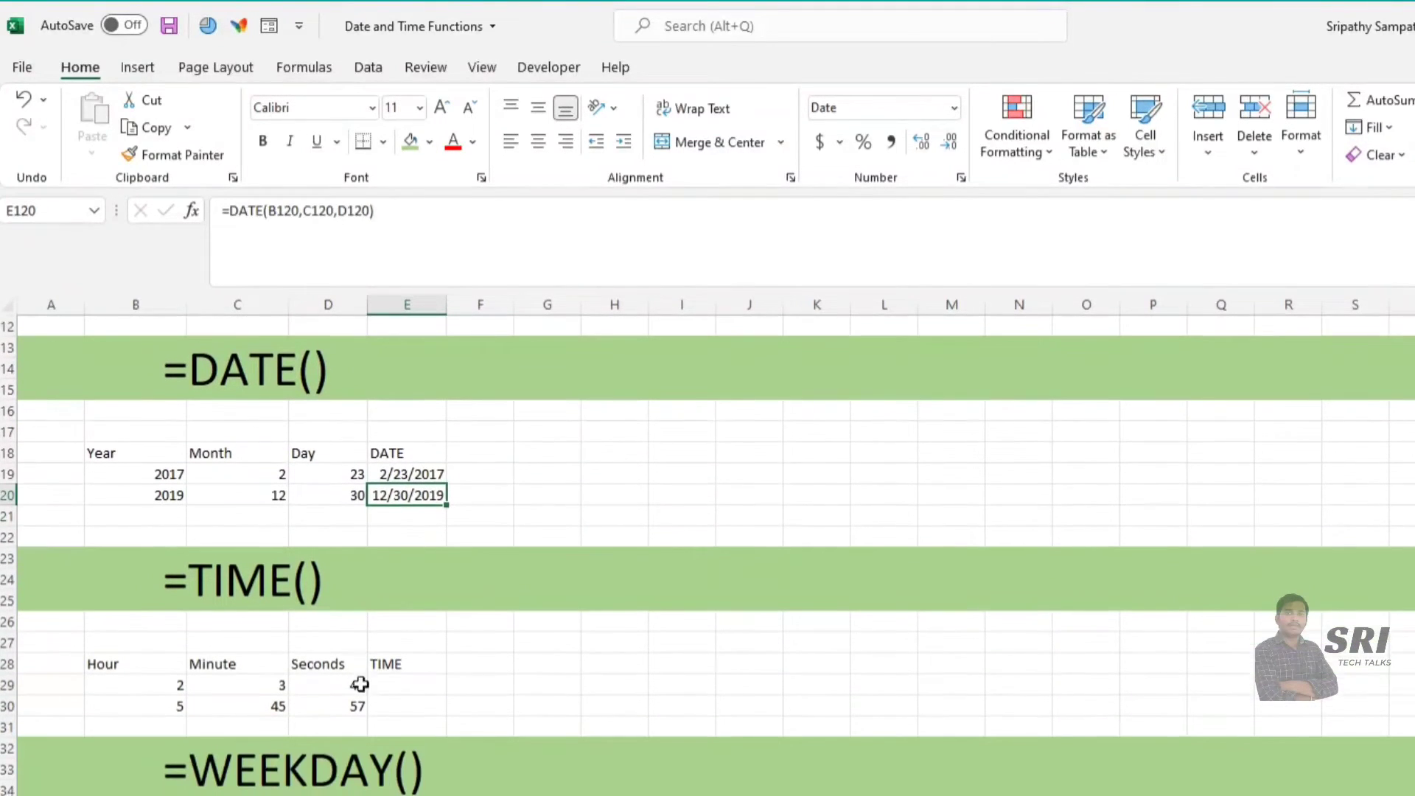
Review the TIME table's inputs: hour 2, minute 3 and seconds 40
{"action": "scroll", "coordinate": [379, 693], "scroll_direction": "down", "scroll_amount": 1}
{"action": "left_click", "coordinate": [211, 664]}
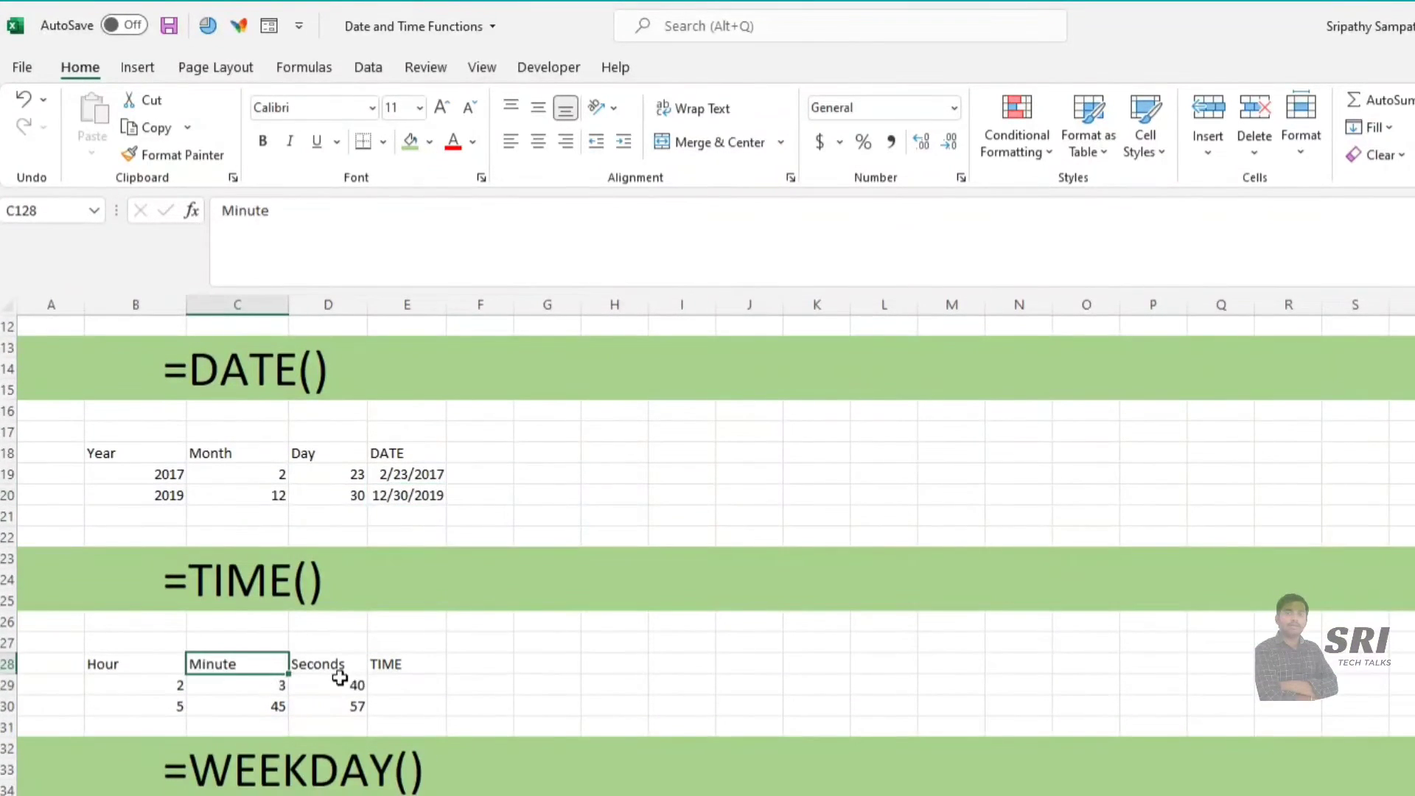
{"action": "scroll", "coordinate": [369, 675], "scroll_direction": "down", "scroll_amount": 2}
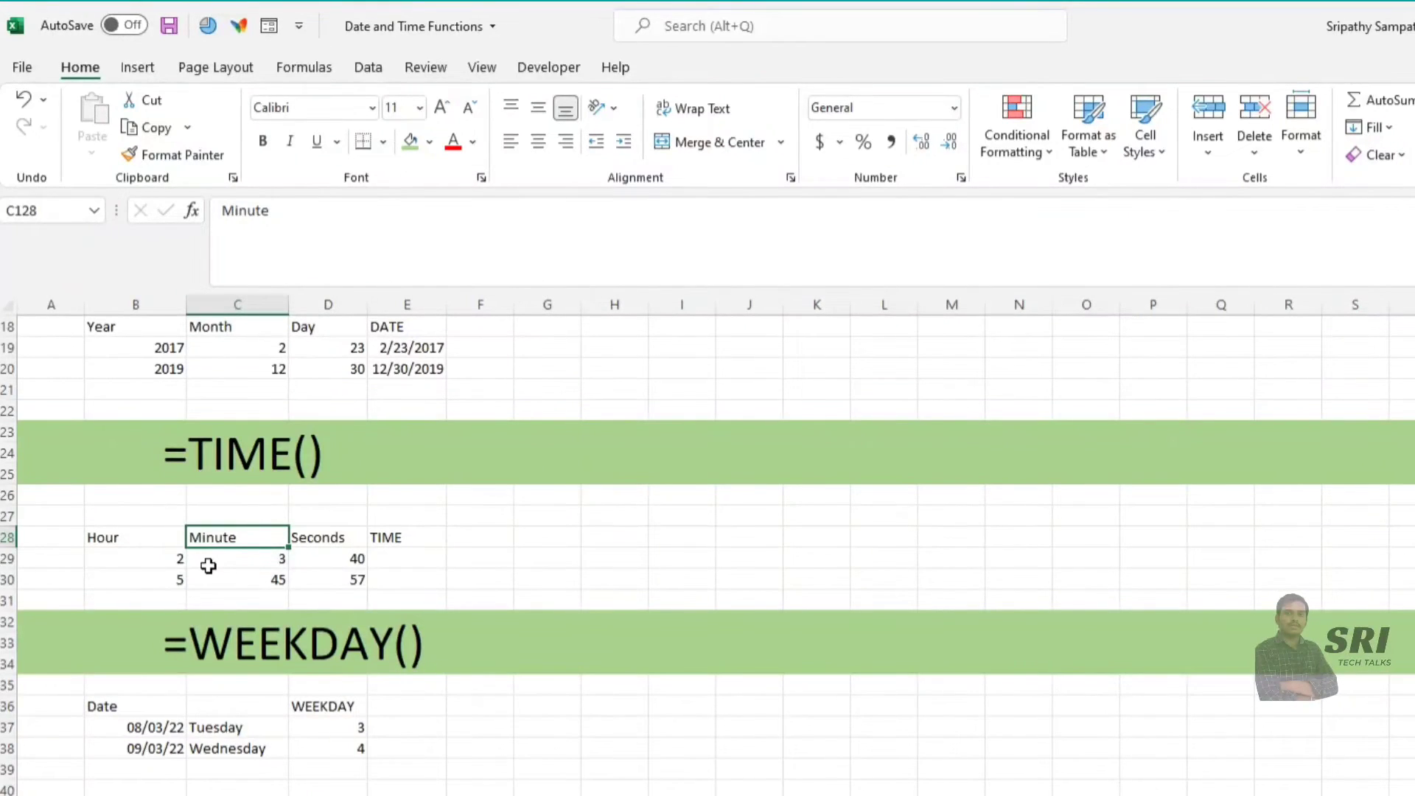
{"action": "left_click", "coordinate": [123, 556]}
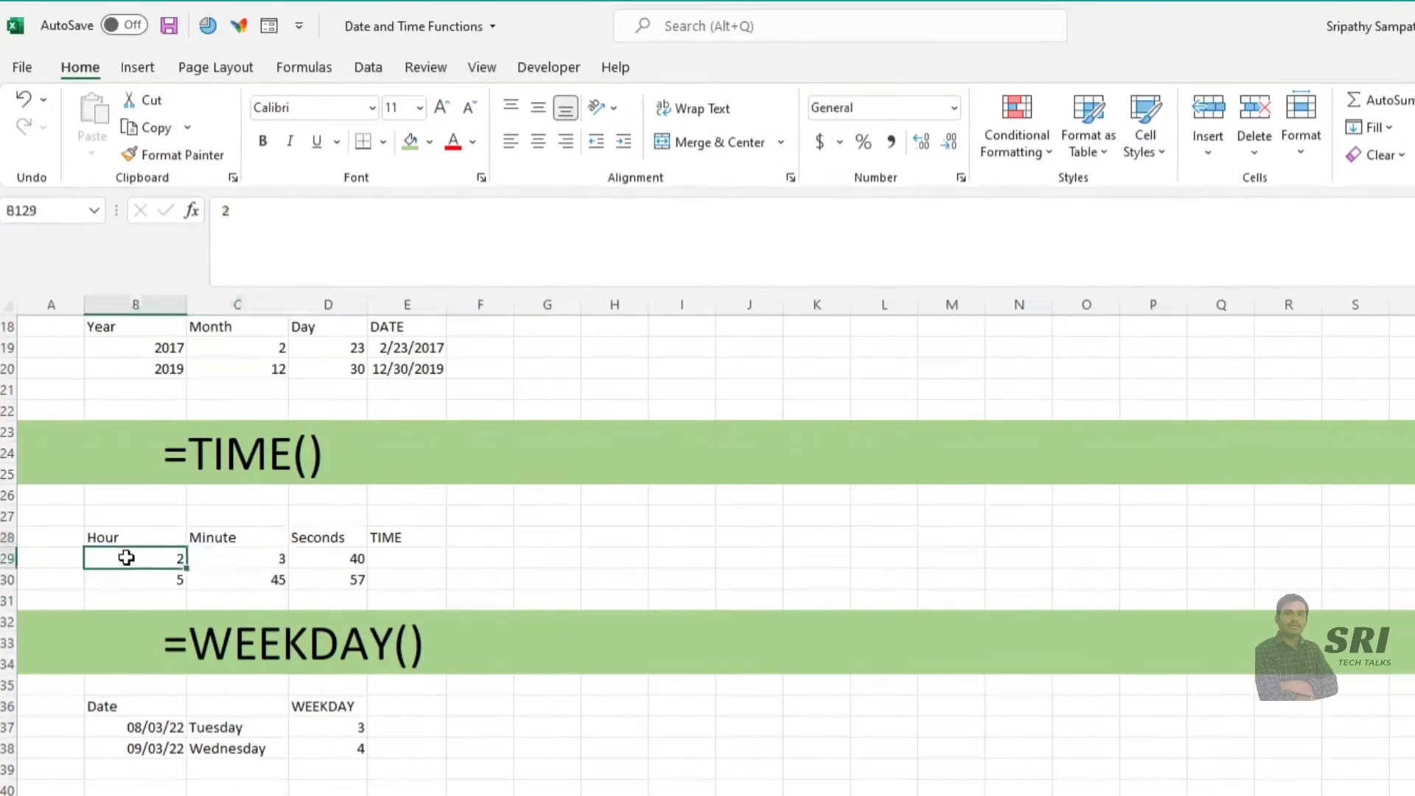
{"action": "left_click", "coordinate": [255, 558]}
{"action": "left_click", "coordinate": [354, 560]}
{"action": "left_click", "coordinate": [108, 554]}
{"action": "left_click", "coordinate": [214, 542]}
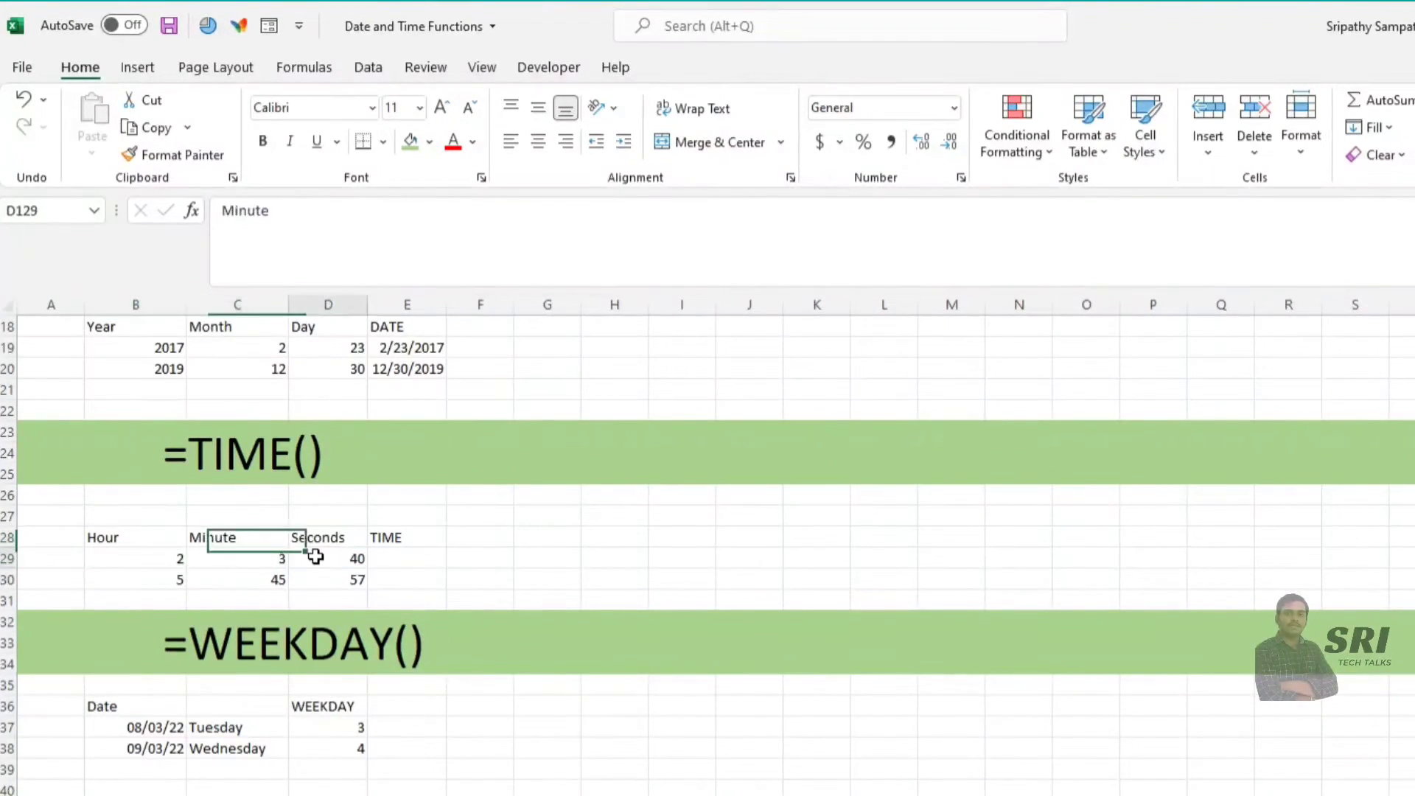
{"action": "left_click", "coordinate": [314, 557]}
Enter =TIME(B129,C129,D129) in E129 and fill it down to E130, giving 2:03 AM and 5:45 AM
{"action": "left_click", "coordinate": [420, 556]}
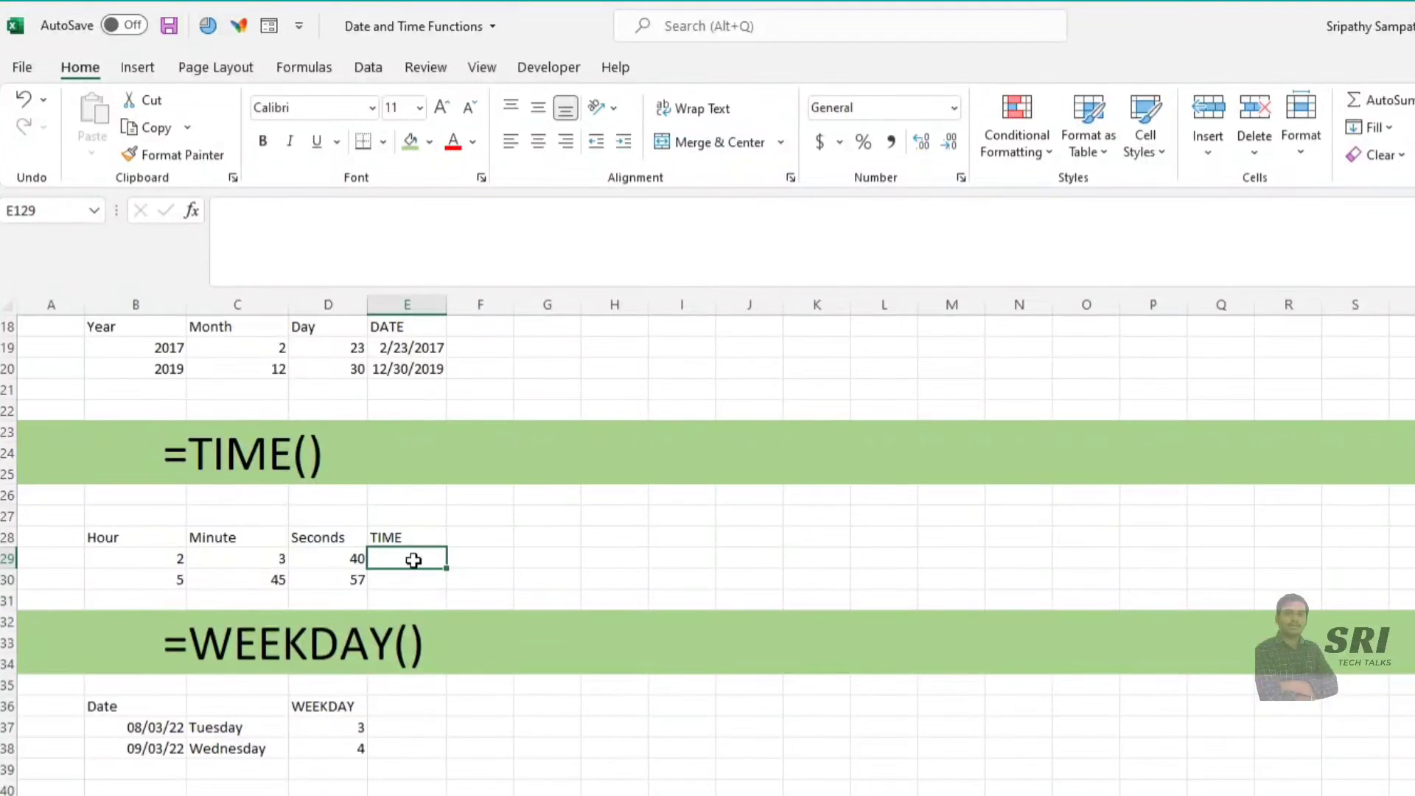
{"action": "type", "text": "=T"}
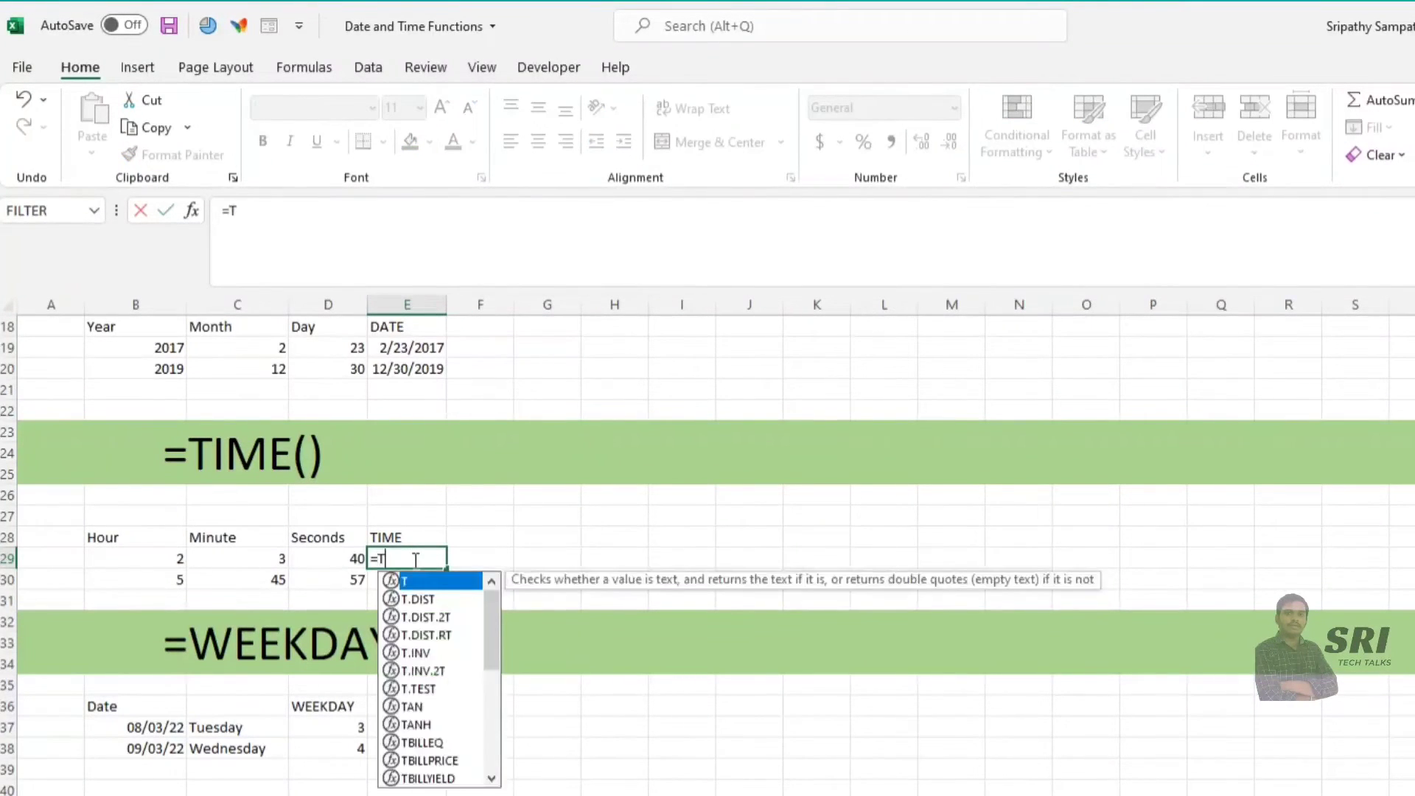
{"action": "type", "text": "IM"}
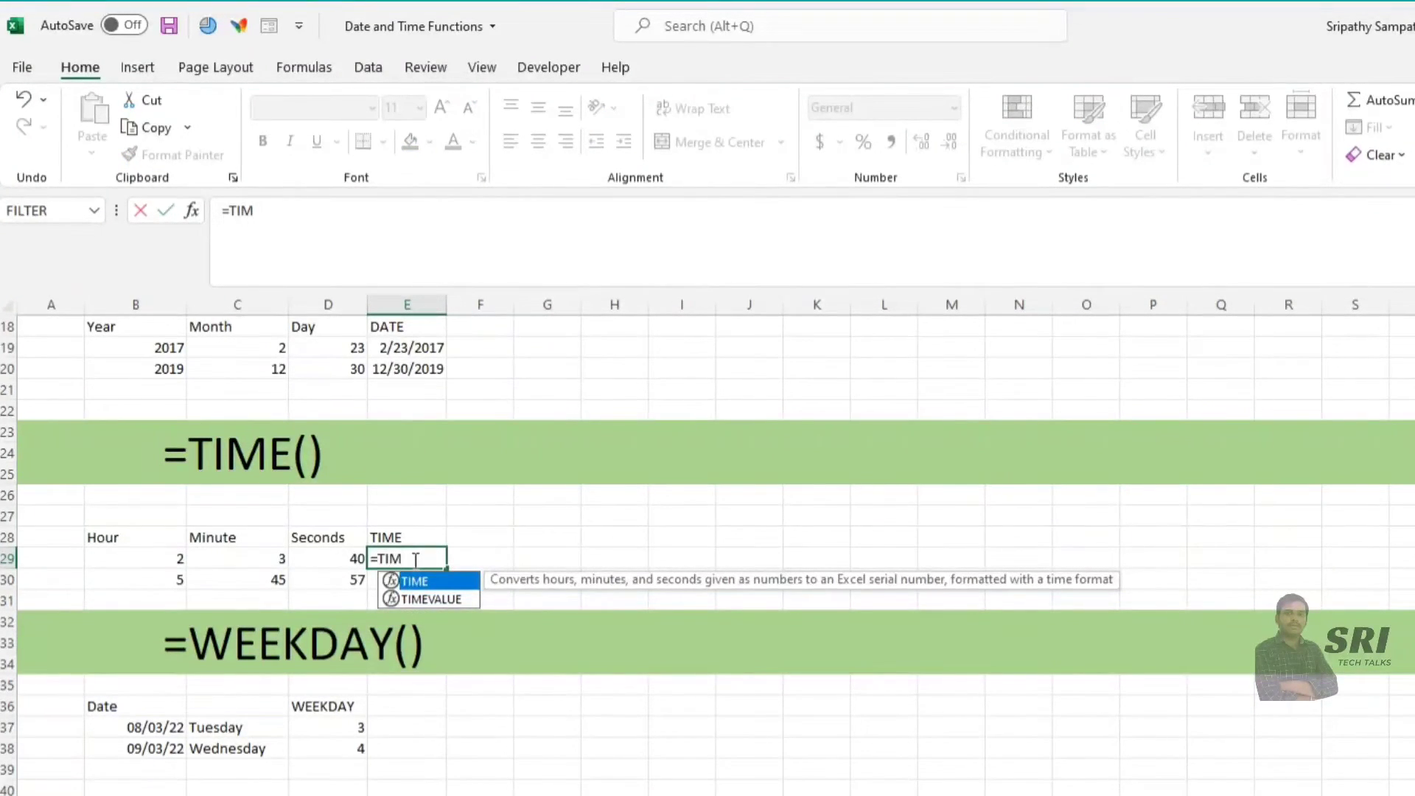
{"action": "double_click", "coordinate": [423, 582]}
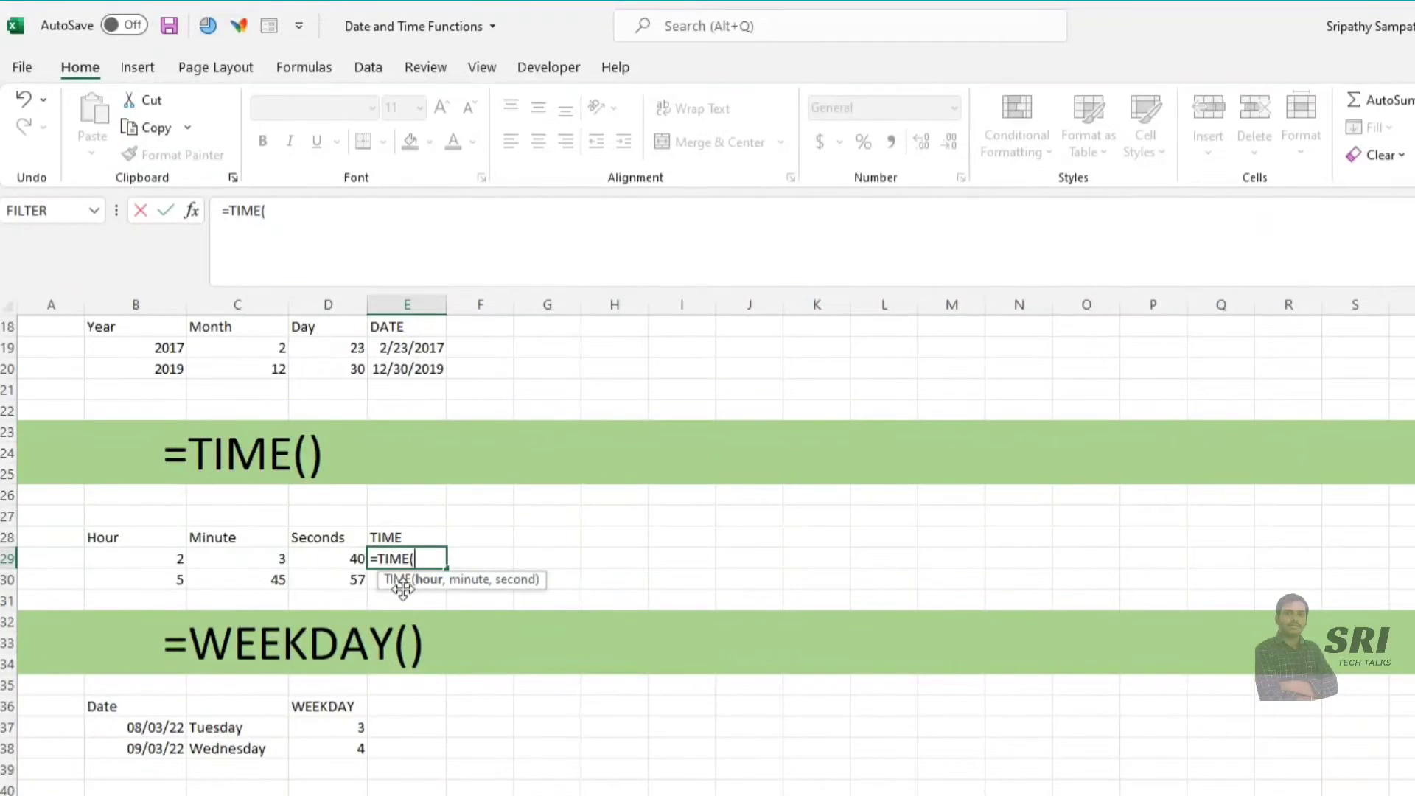
{"action": "left_click", "coordinate": [169, 557]}
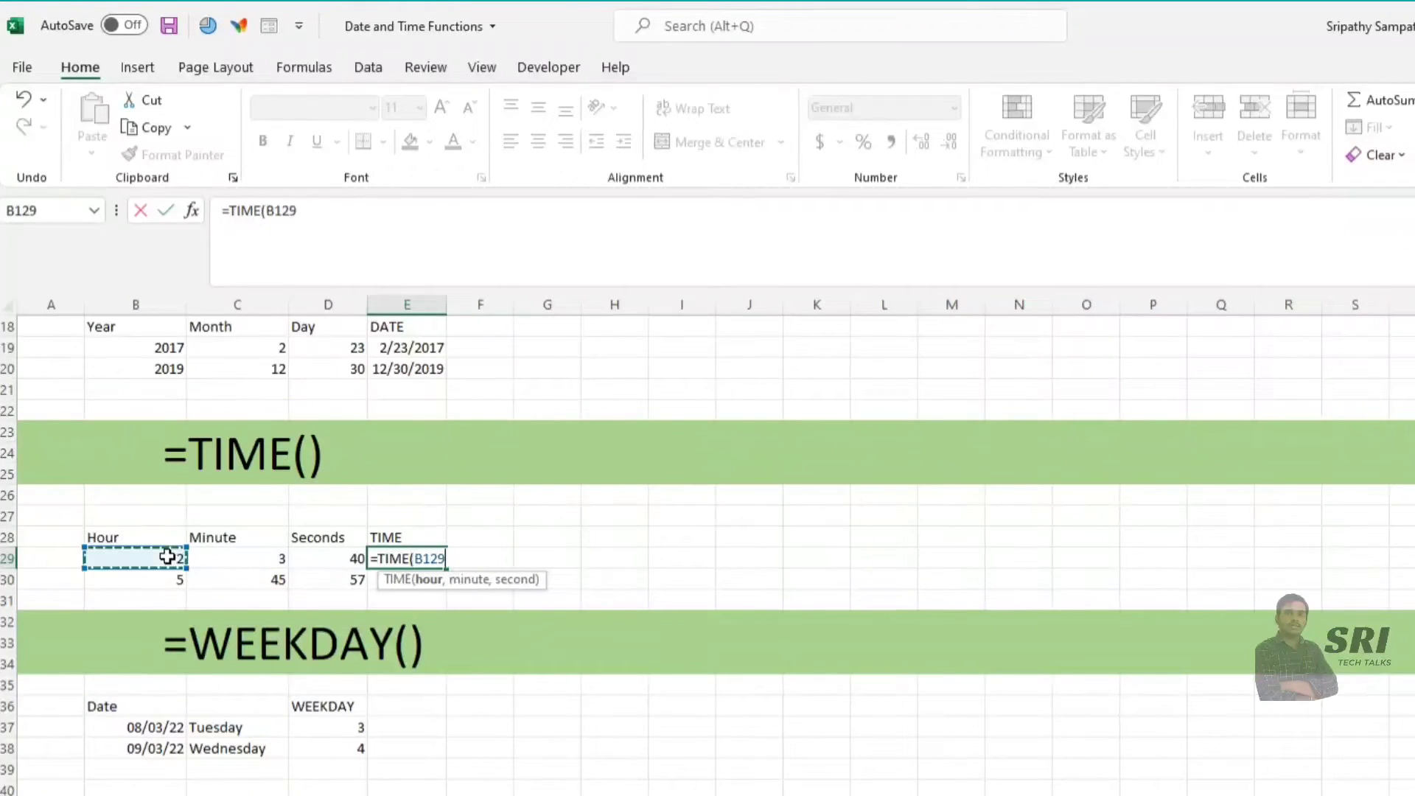
{"action": "type", "text": ","}
{"action": "left_click", "coordinate": [236, 559]}
{"action": "type", "text": ","}
{"action": "left_click", "coordinate": [338, 557]}
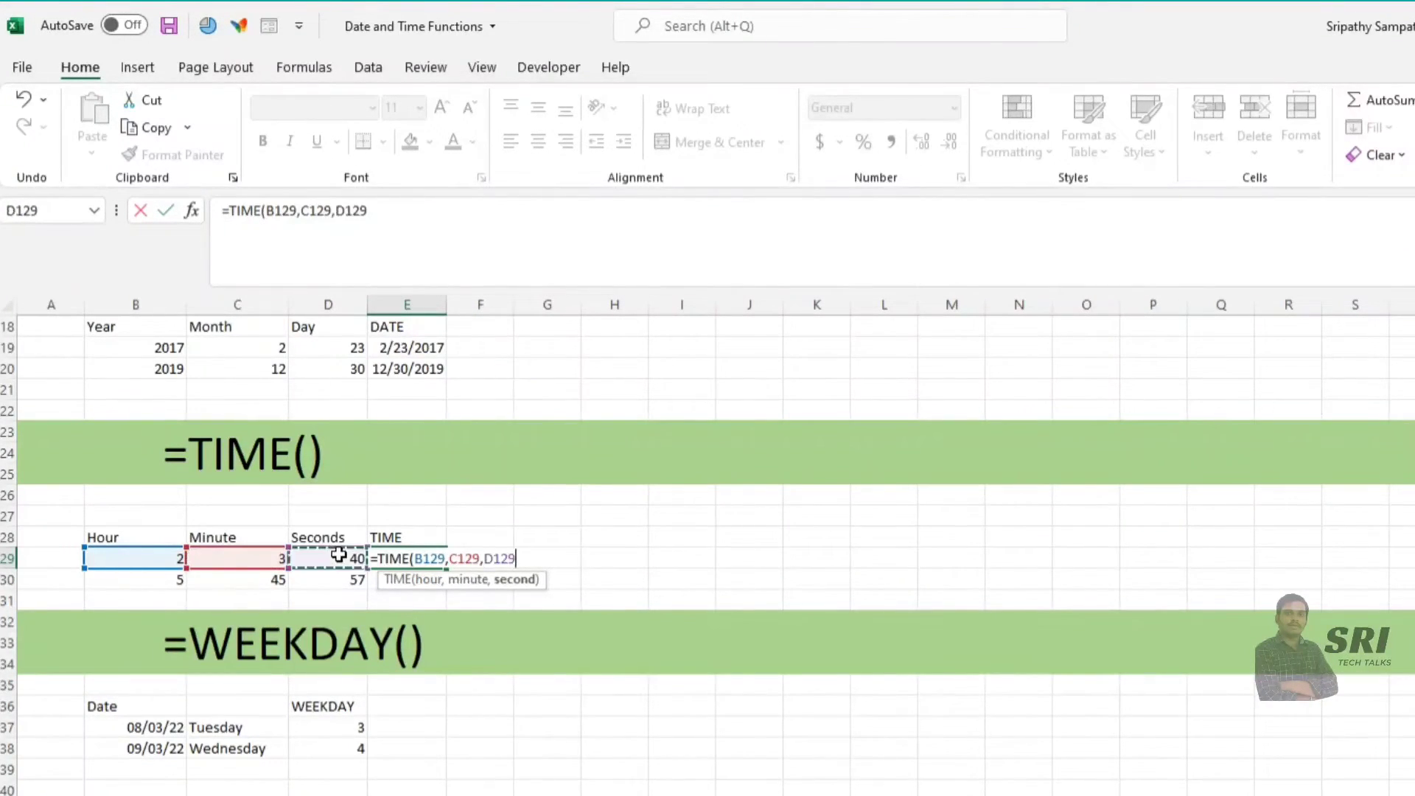
{"action": "key", "text": "Return"}
{"action": "left_click", "coordinate": [382, 558]}
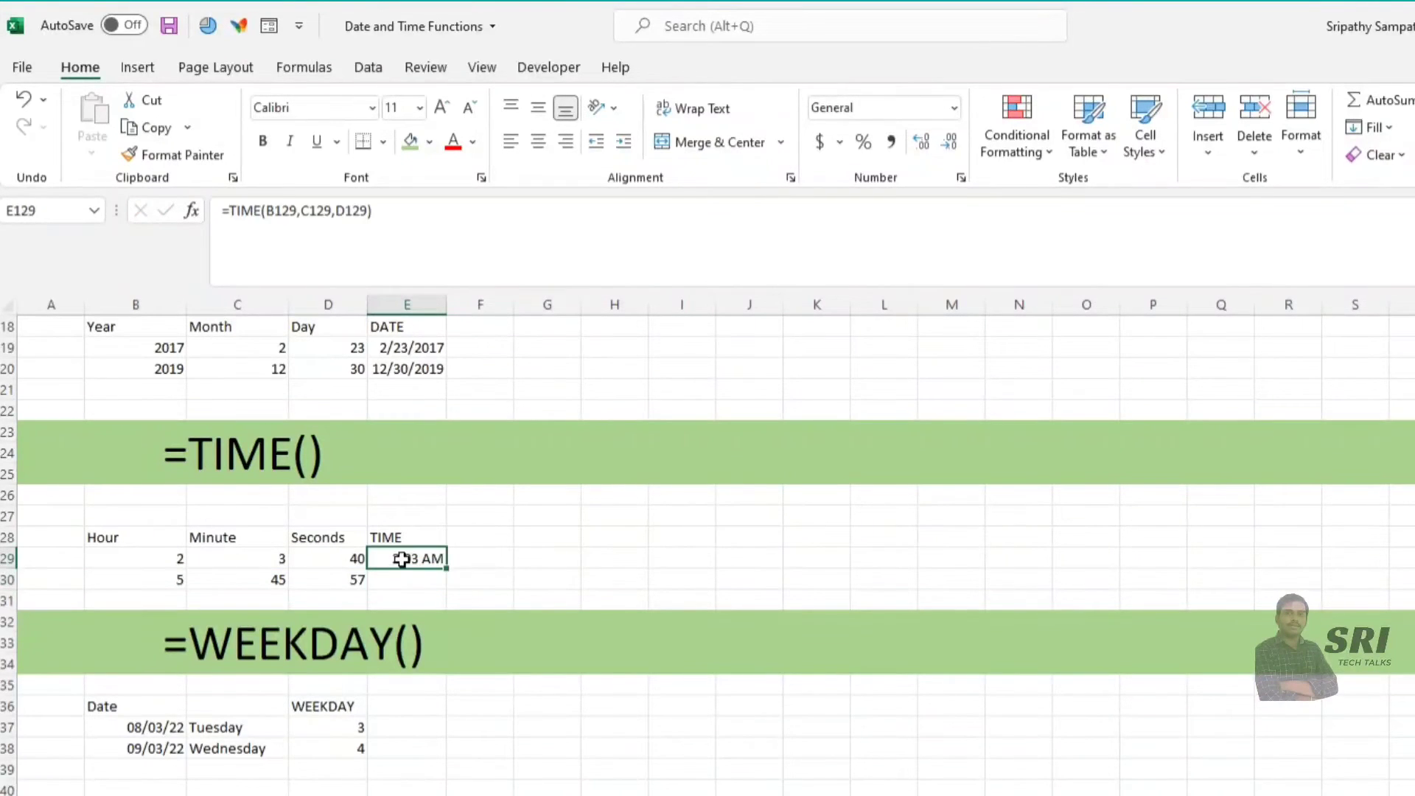
{"action": "left_click_drag", "start_coordinate": [447, 570], "coordinate": [442, 590]}
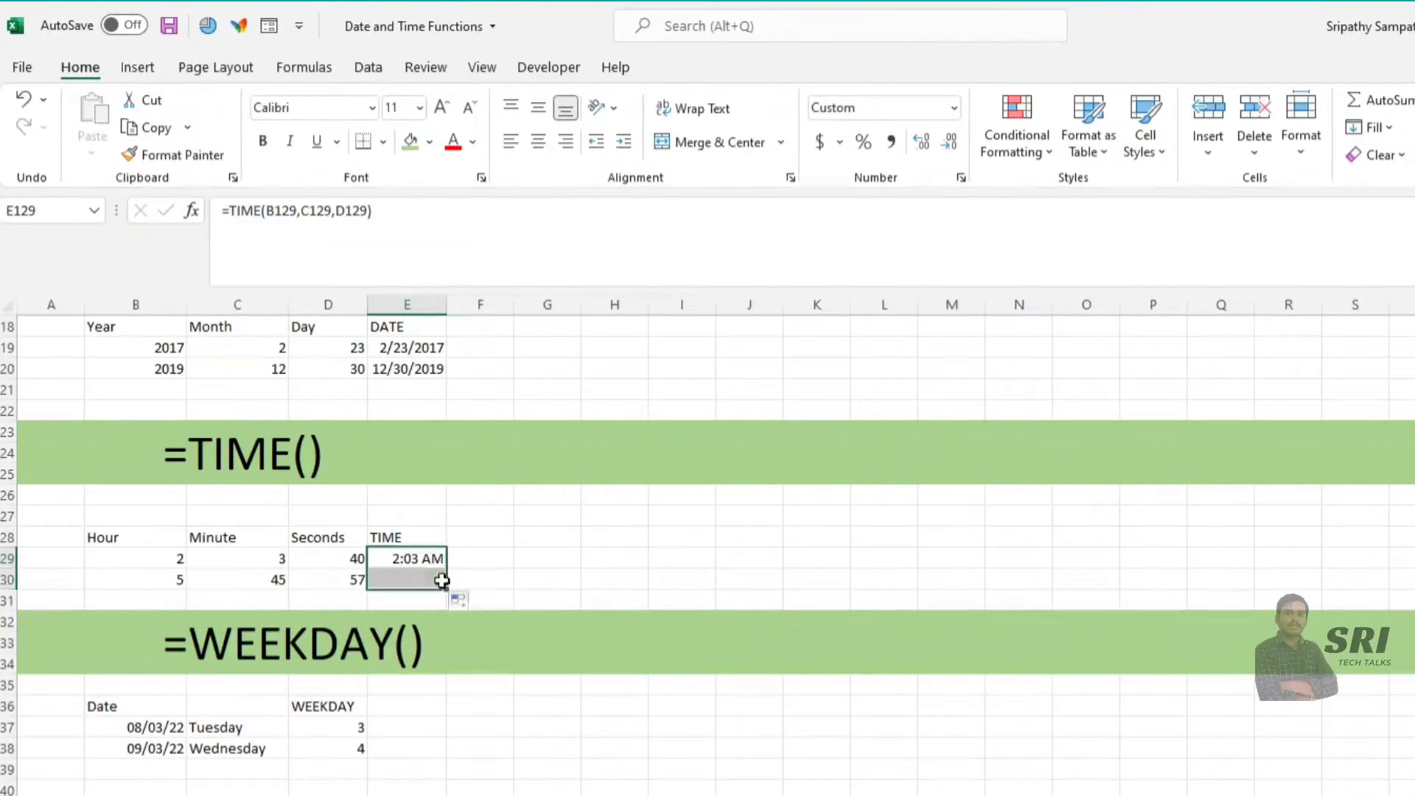
{"action": "left_click_drag", "start_coordinate": [164, 556], "coordinate": [430, 579]}
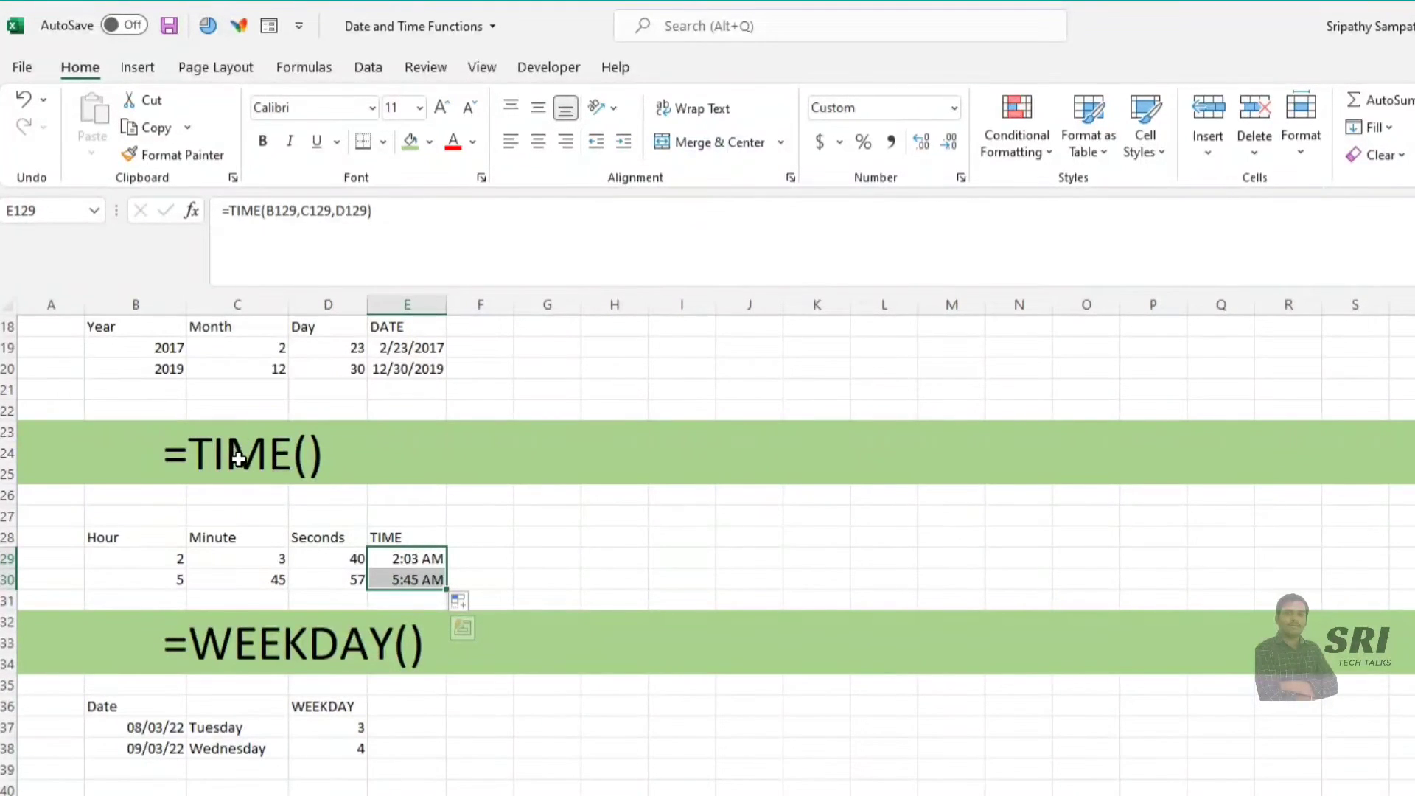
{"action": "scroll", "coordinate": [387, 654], "scroll_direction": "down", "scroll_amount": 1}
{"action": "left_click", "coordinate": [385, 659]}
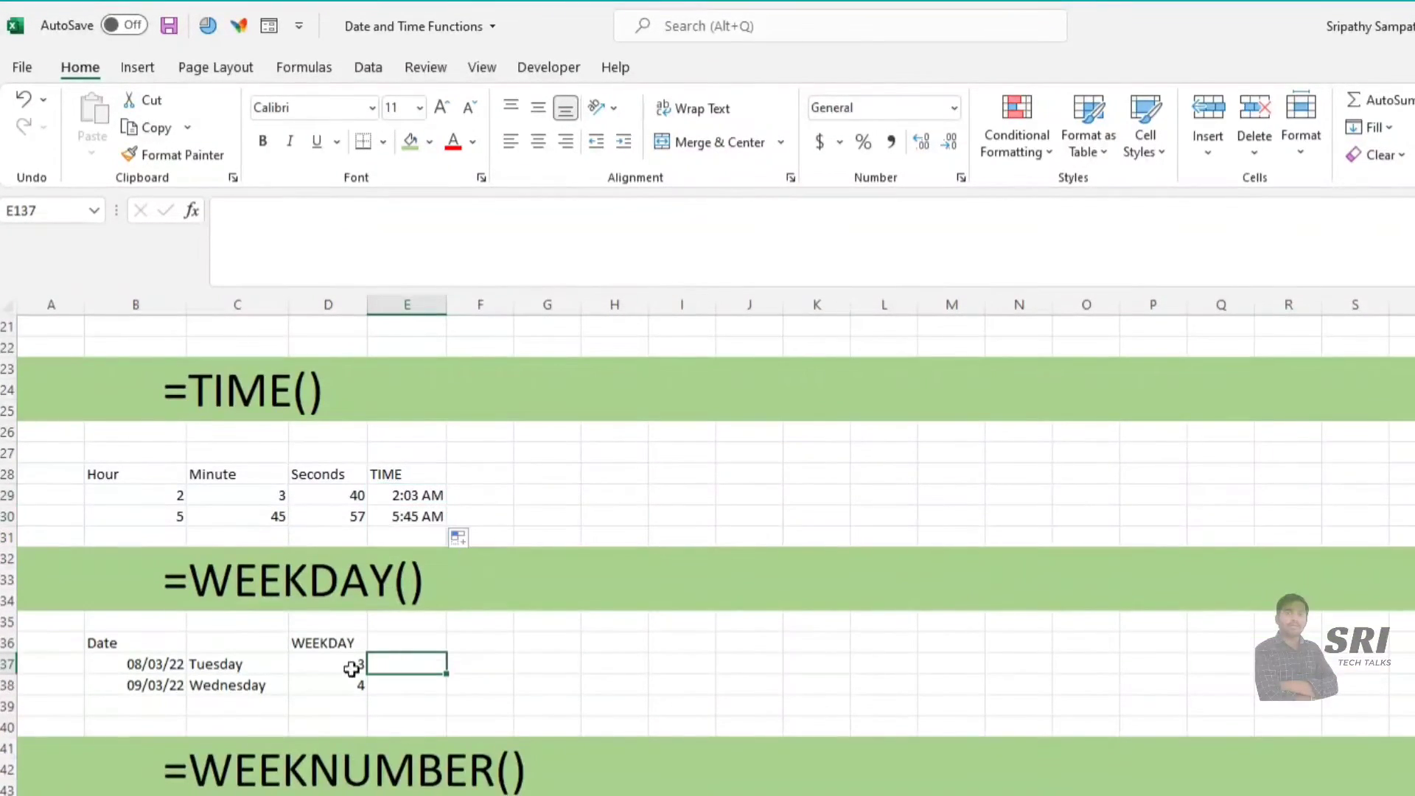
{"action": "left_click", "coordinate": [346, 663]}
{"action": "scroll", "coordinate": [306, 663], "scroll_direction": "down", "scroll_amount": 2}
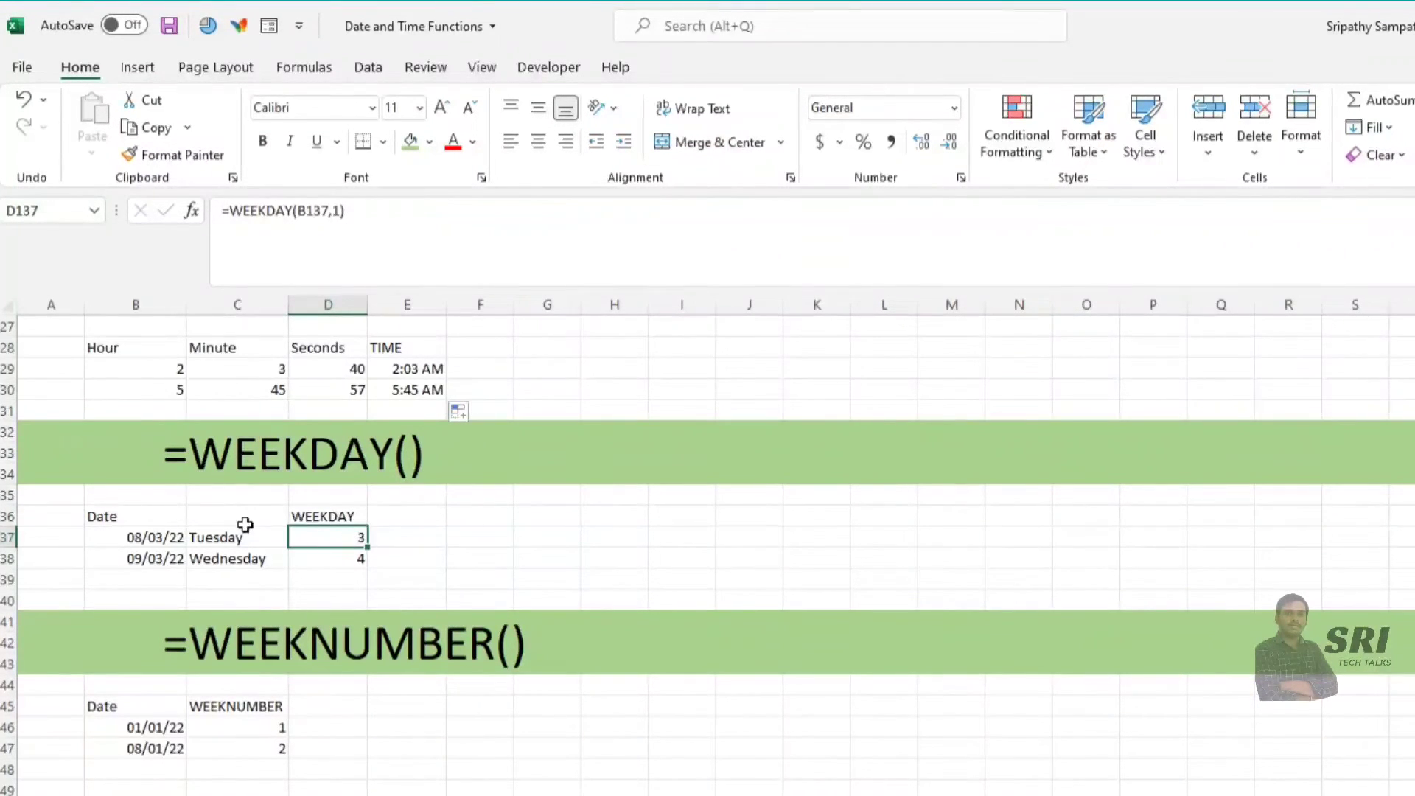
{"action": "left_click", "coordinate": [136, 540]}
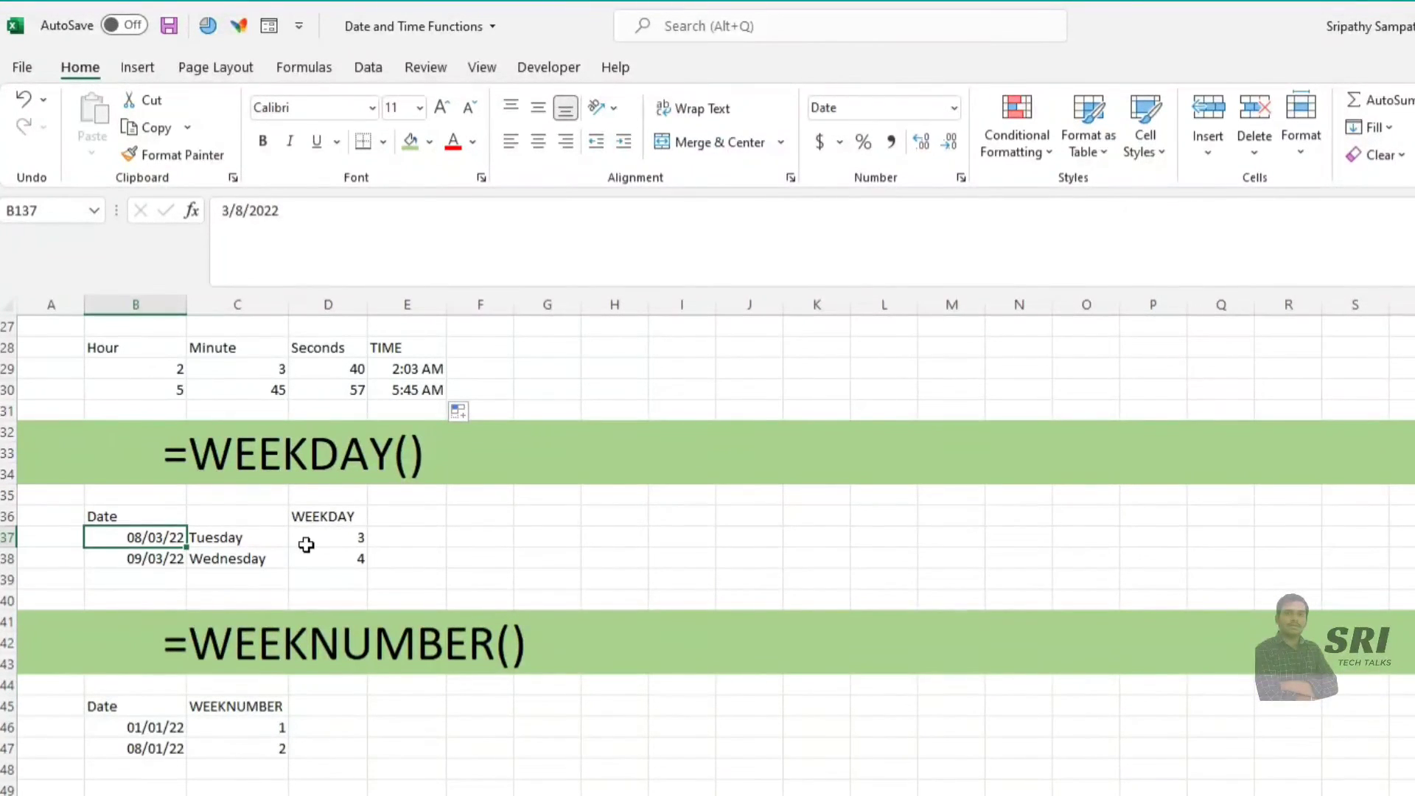
{"action": "left_click", "coordinate": [410, 539]}
{"action": "left_click", "coordinate": [131, 544]}
{"action": "left_click", "coordinate": [203, 536]}
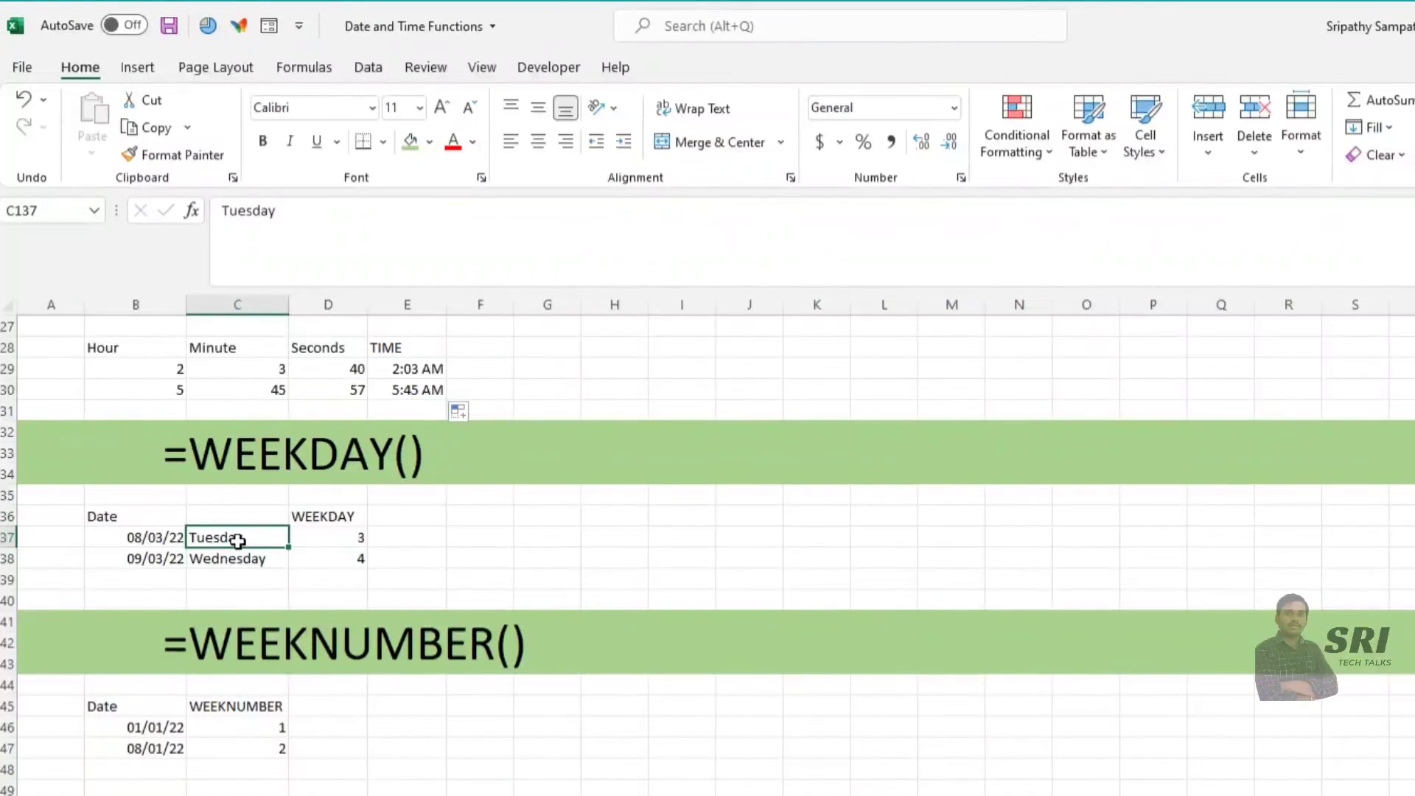
Enter =WEEKDAY(B137,1) in E137 and fill it down to E138, returning 3 and 4
{"action": "left_click", "coordinate": [418, 531]}
{"action": "type", "text": "="}
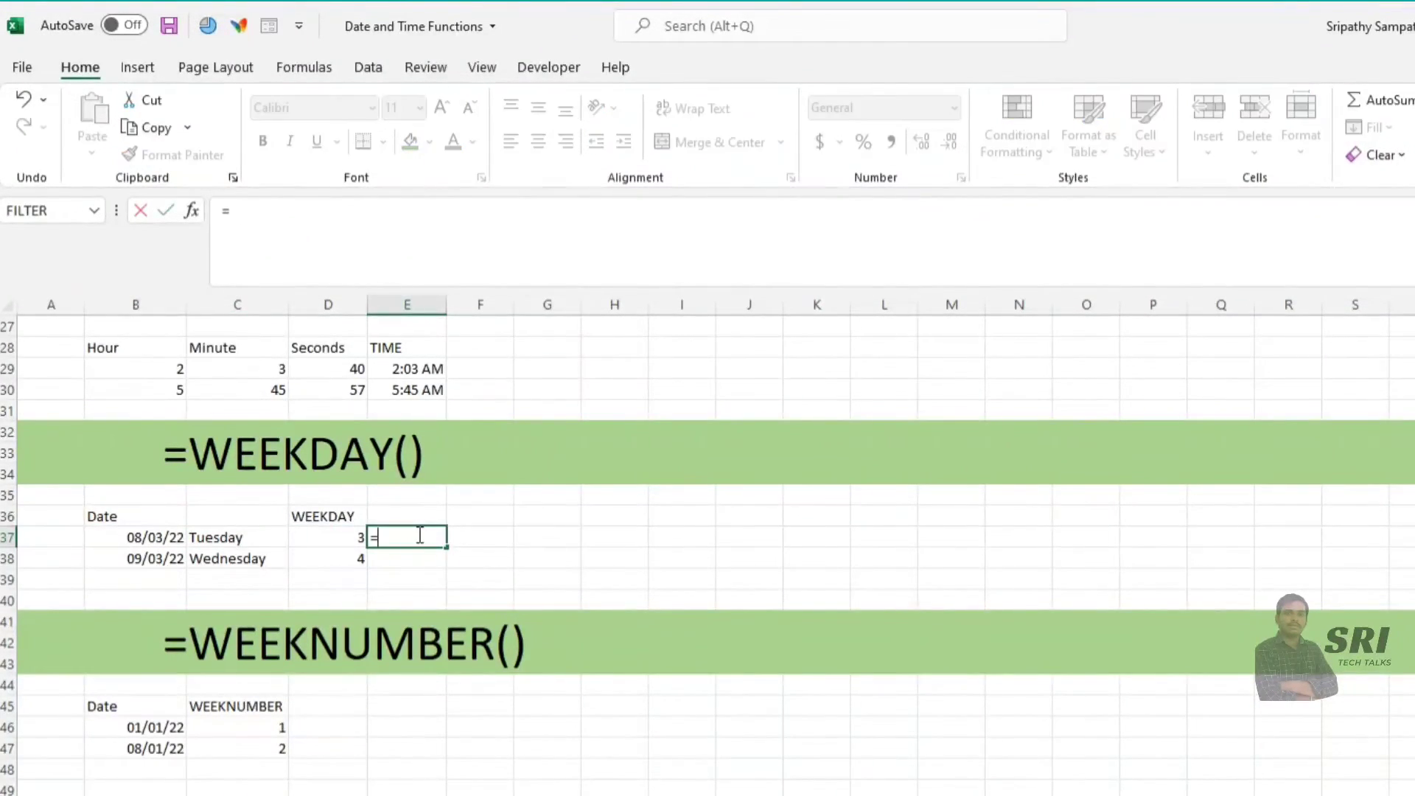
{"action": "type", "text": "WEE"}
{"action": "double_click", "coordinate": [445, 561]}
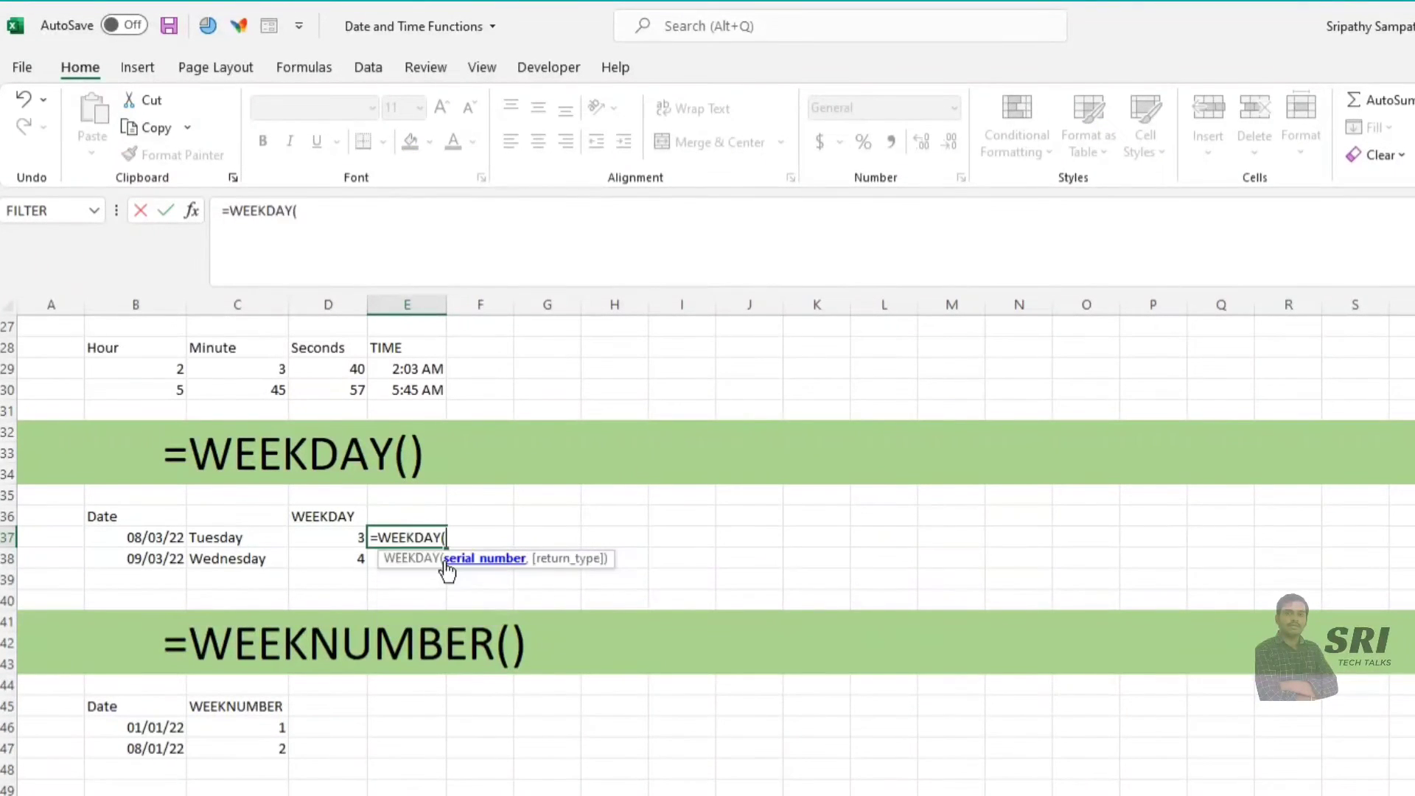
{"action": "left_click", "coordinate": [135, 540]}
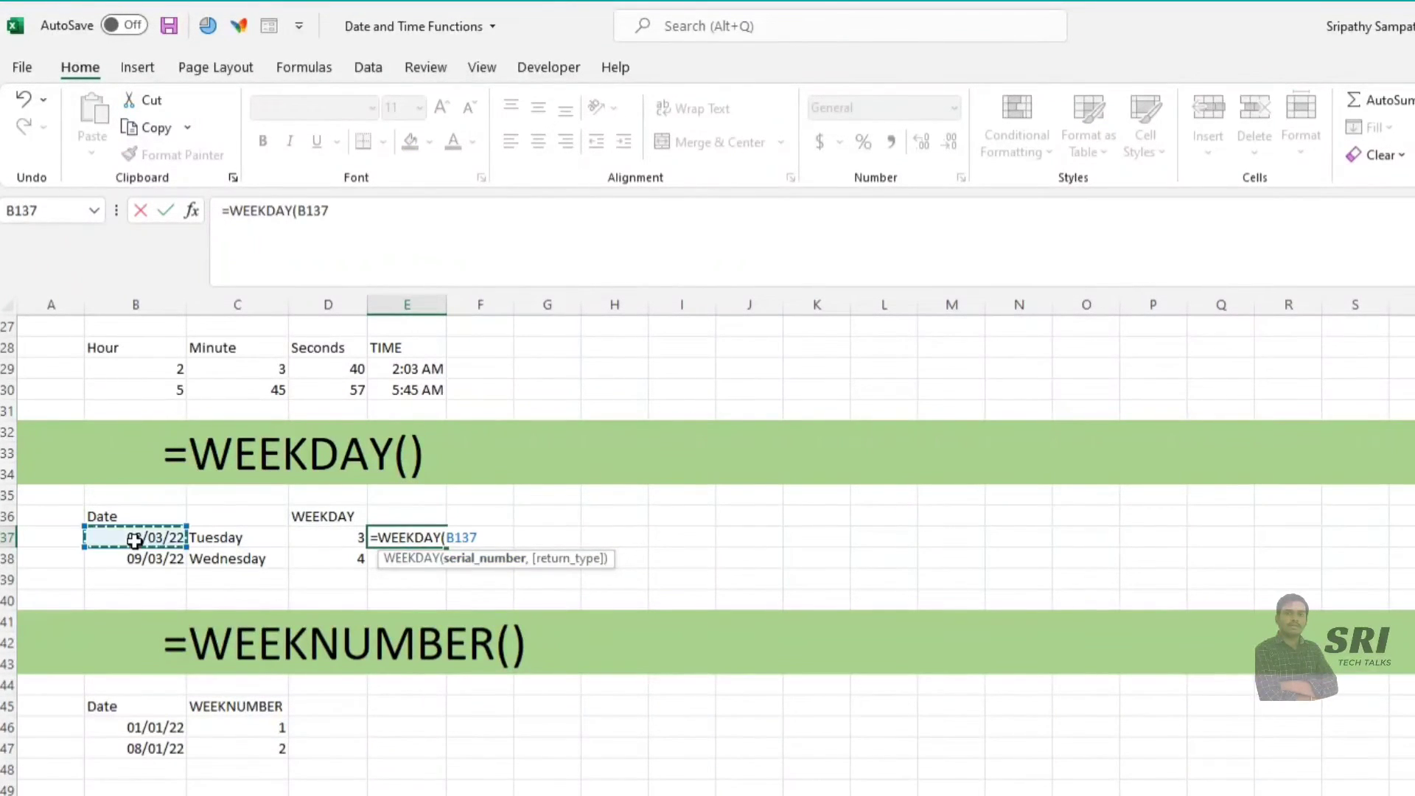
{"action": "type", "text": ","}
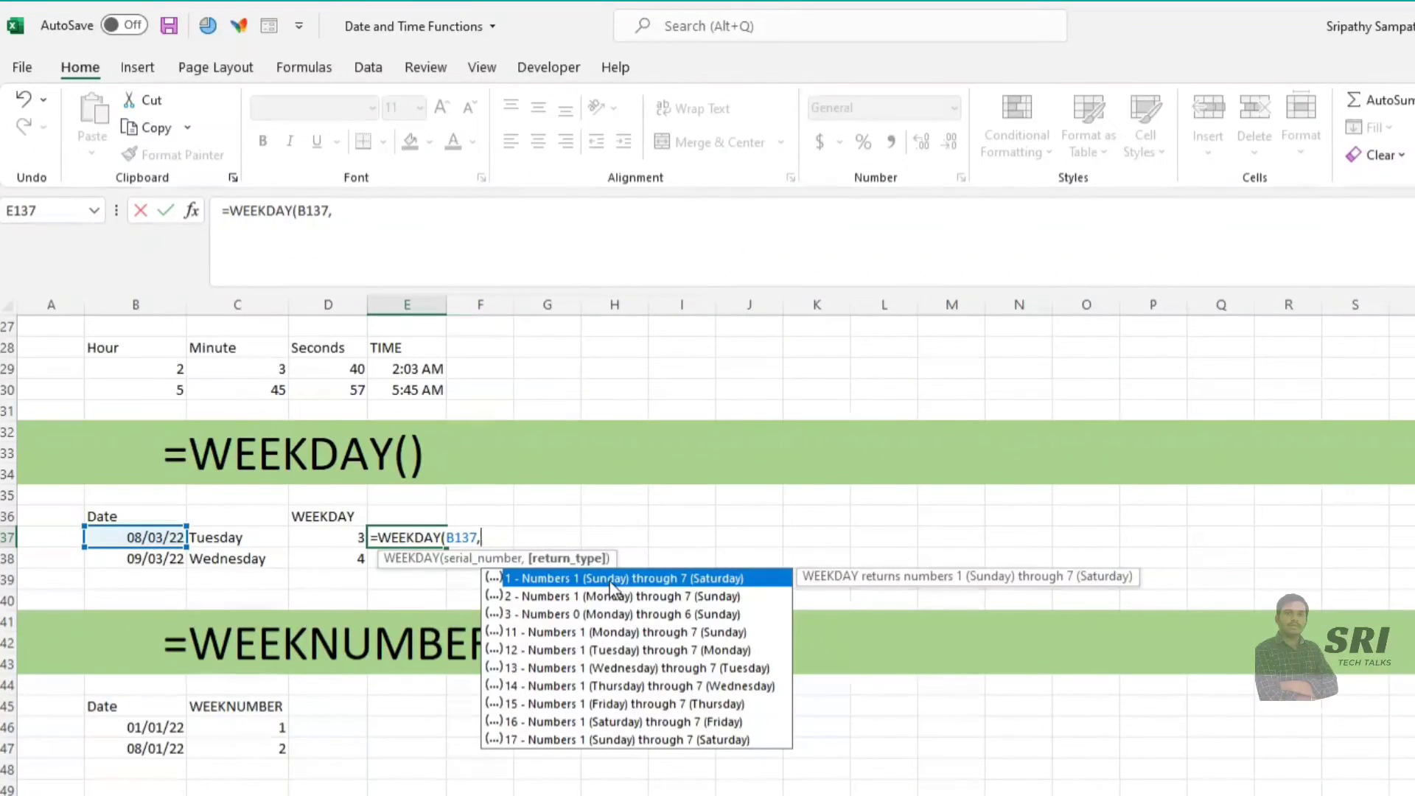
{"action": "type", "text": "1"}
{"action": "type", "text": ")"}
{"action": "key", "text": "Return"}
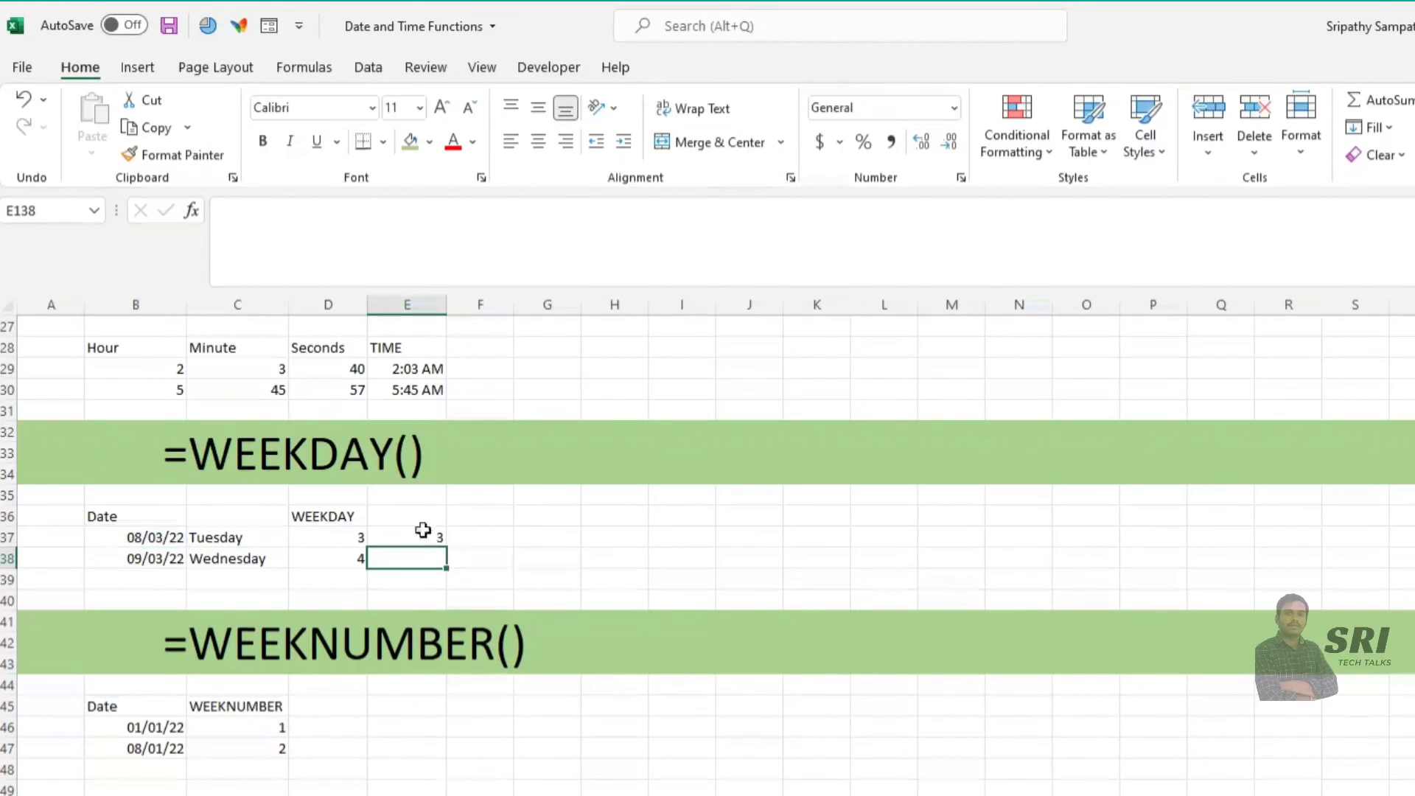
{"action": "left_click", "coordinate": [434, 538]}
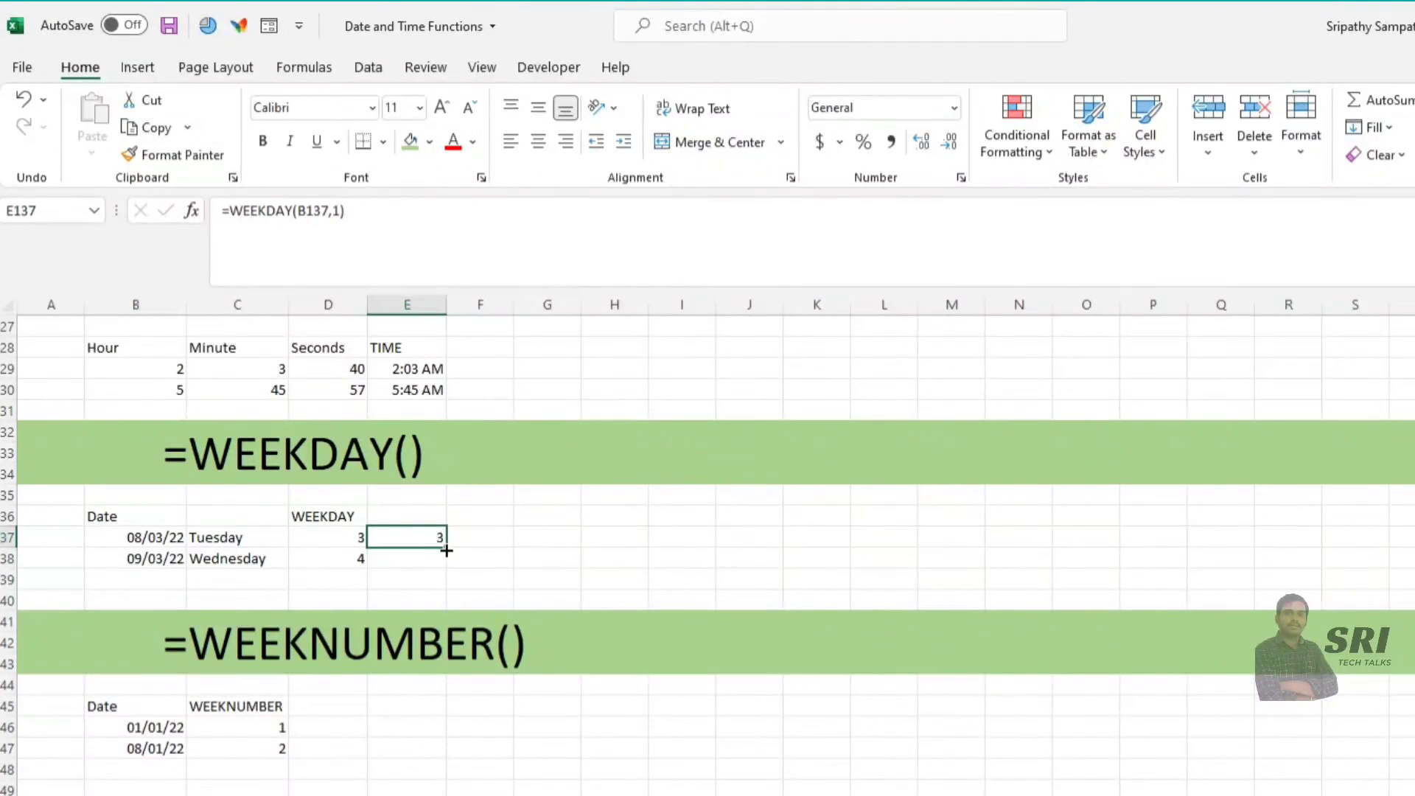
{"action": "left_click_drag", "start_coordinate": [446, 548], "coordinate": [442, 562]}
{"action": "left_click", "coordinate": [414, 559]}
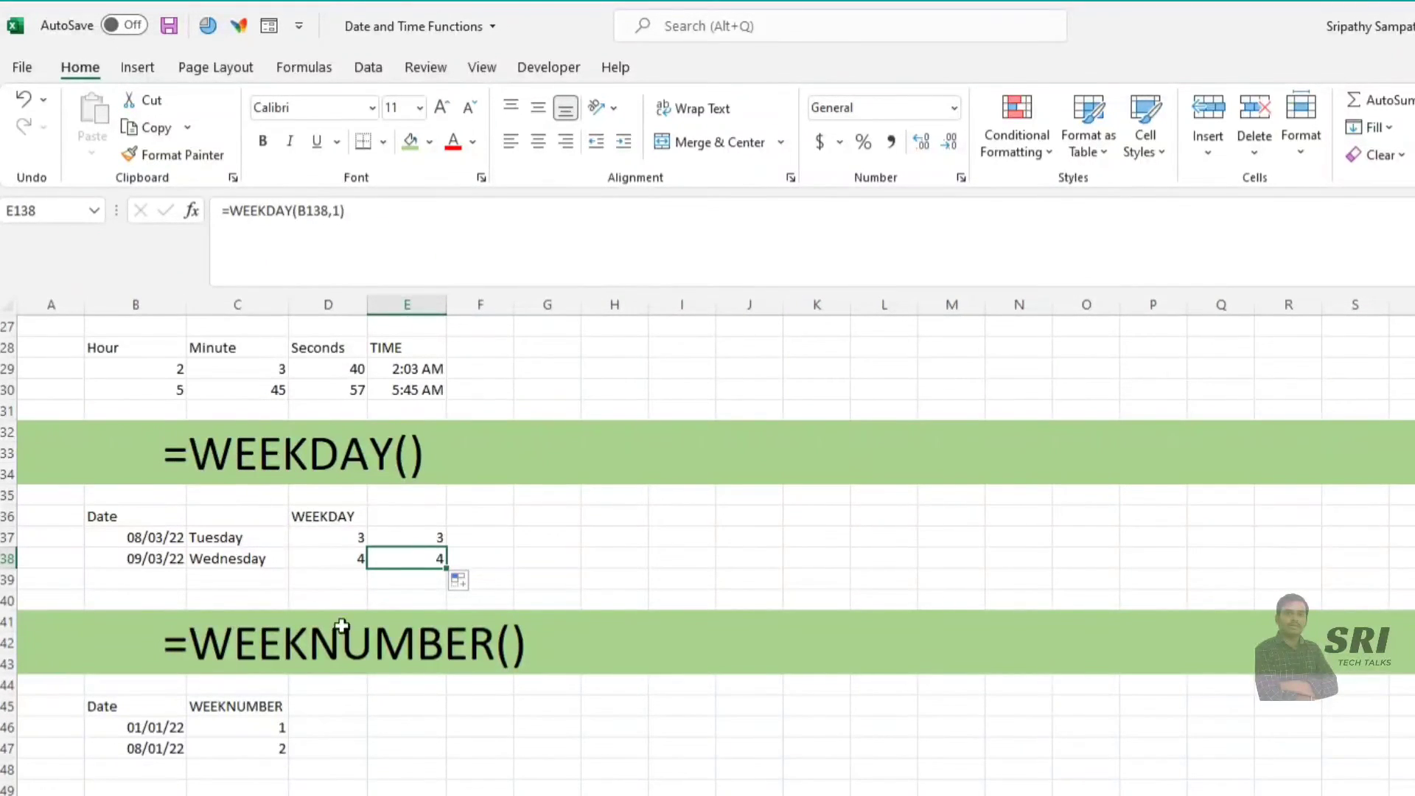
{"action": "scroll", "coordinate": [455, 738], "scroll_direction": "down", "scroll_amount": 1}
{"action": "scroll", "coordinate": [455, 738], "scroll_direction": "down", "scroll_amount": 2}
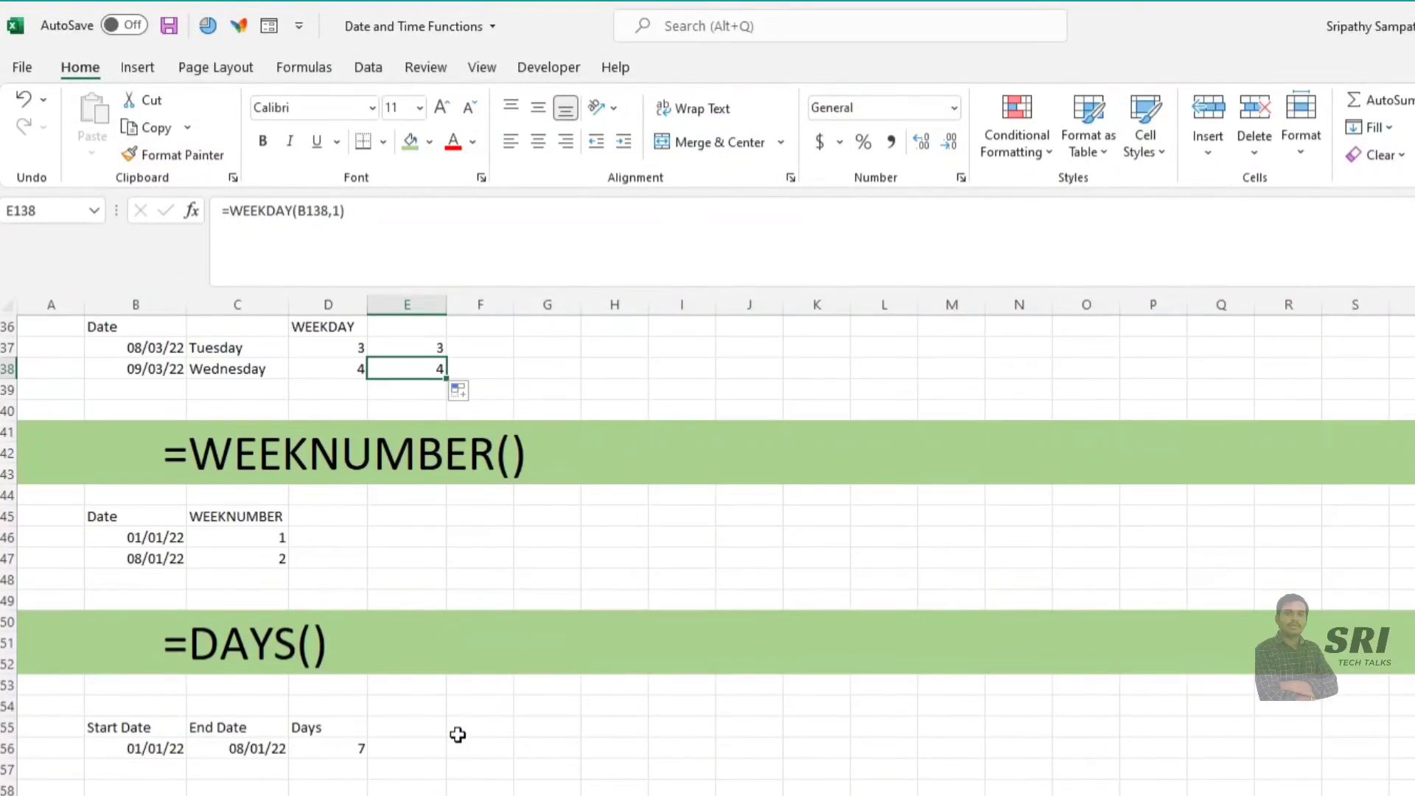
{"action": "left_click", "coordinate": [201, 458]}
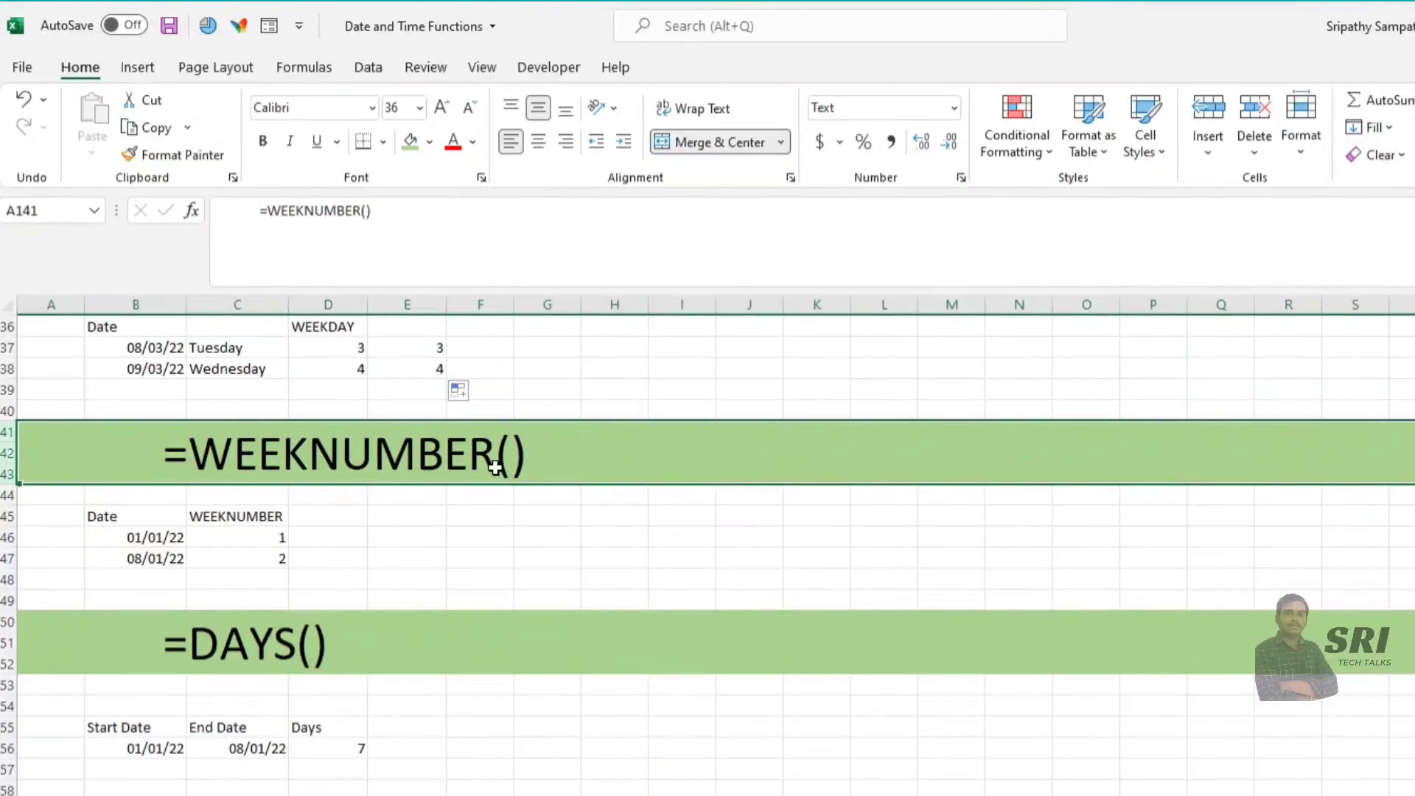
{"action": "left_click", "coordinate": [253, 545]}
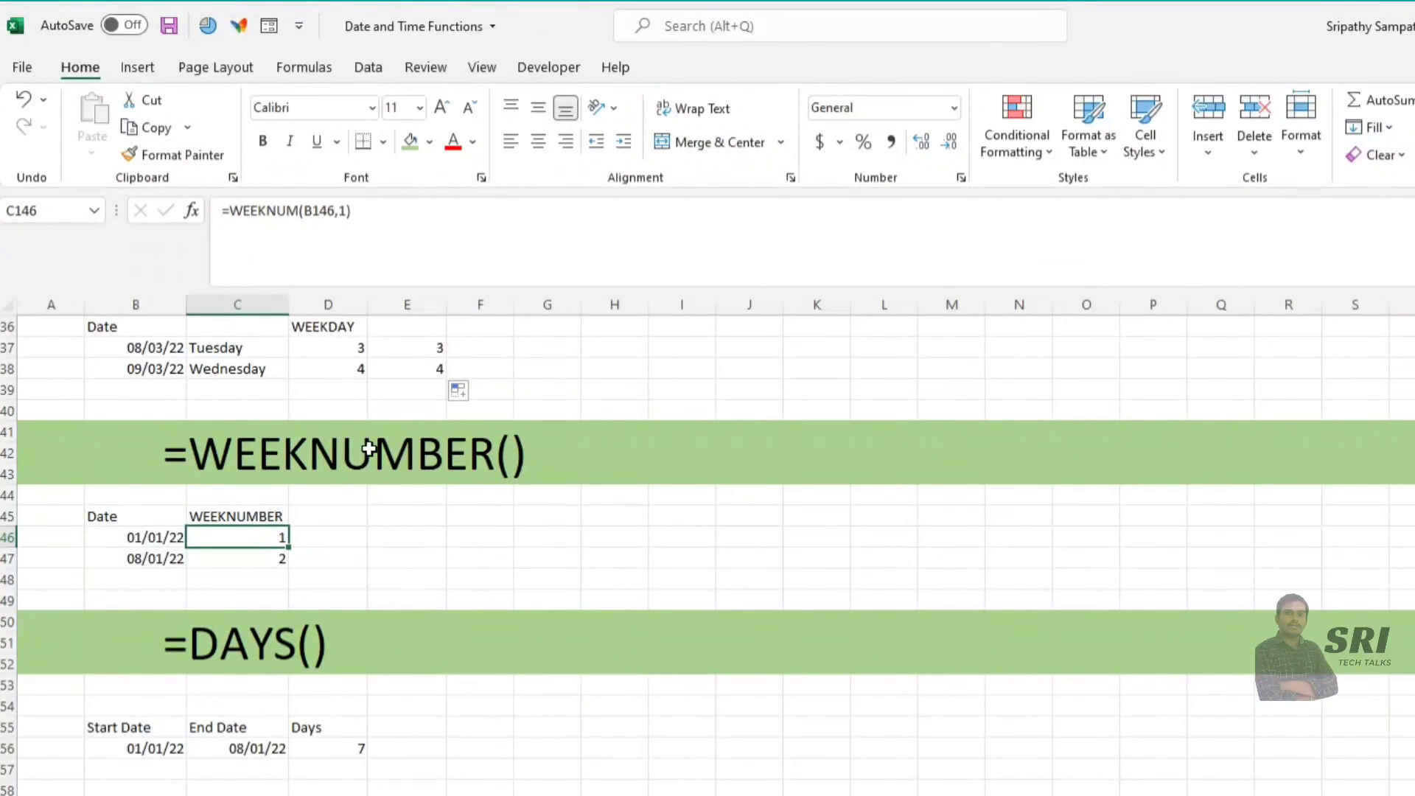
Enter =WEEKNUM(B146,1) in D146 to get week number 1 for 01/01/22
{"action": "left_click", "coordinate": [338, 537]}
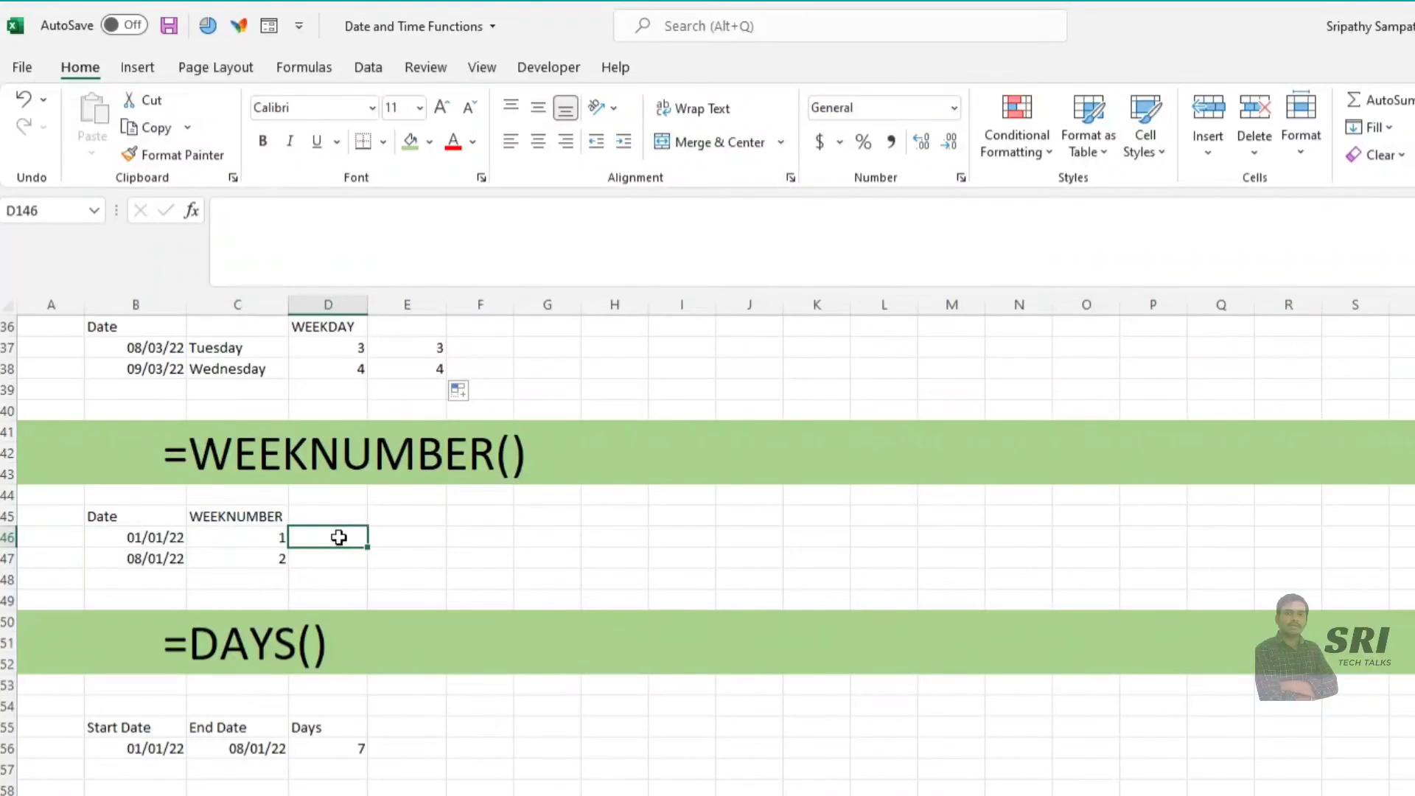
{"action": "type", "text": "=WEE"}
{"action": "double_click", "coordinate": [356, 577]}
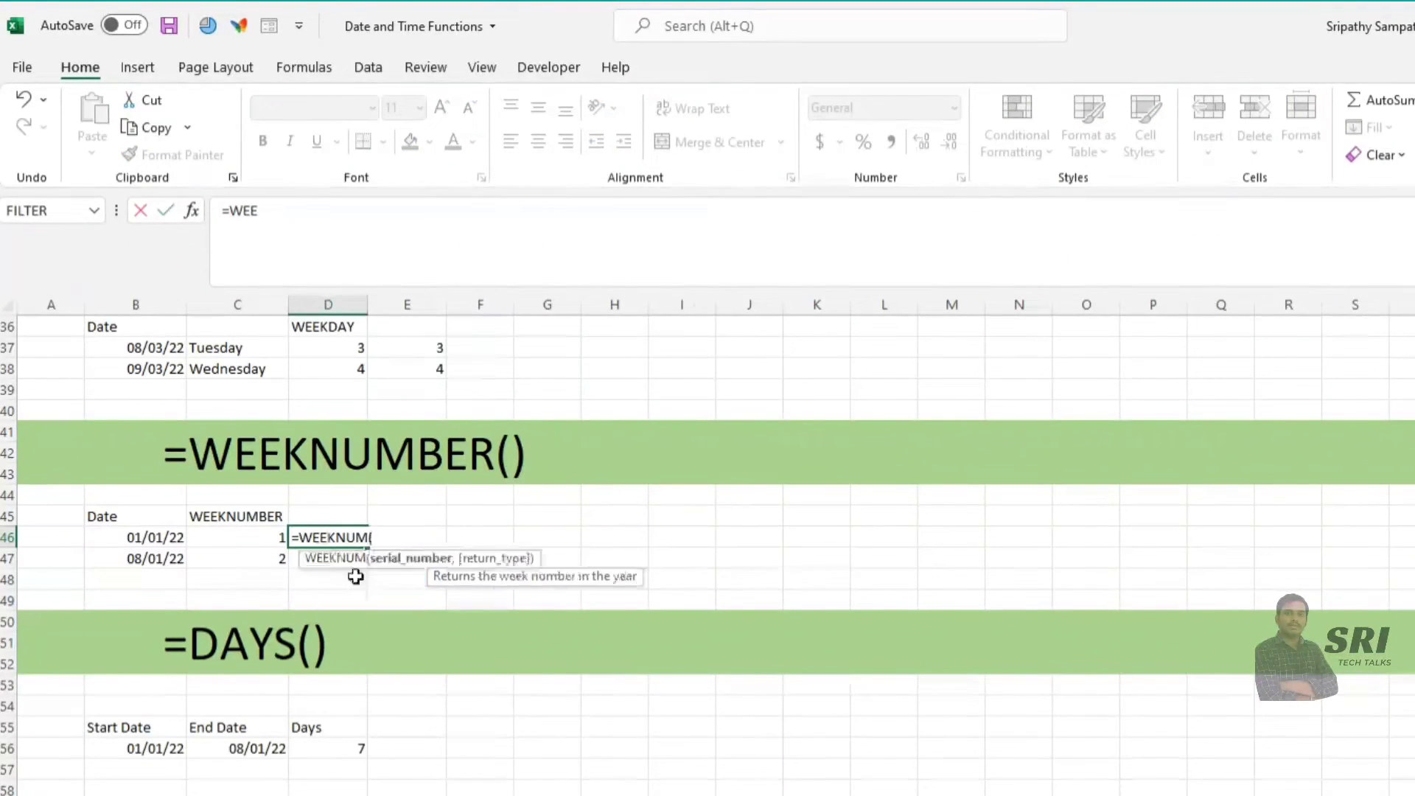
{"action": "left_click", "coordinate": [142, 538]}
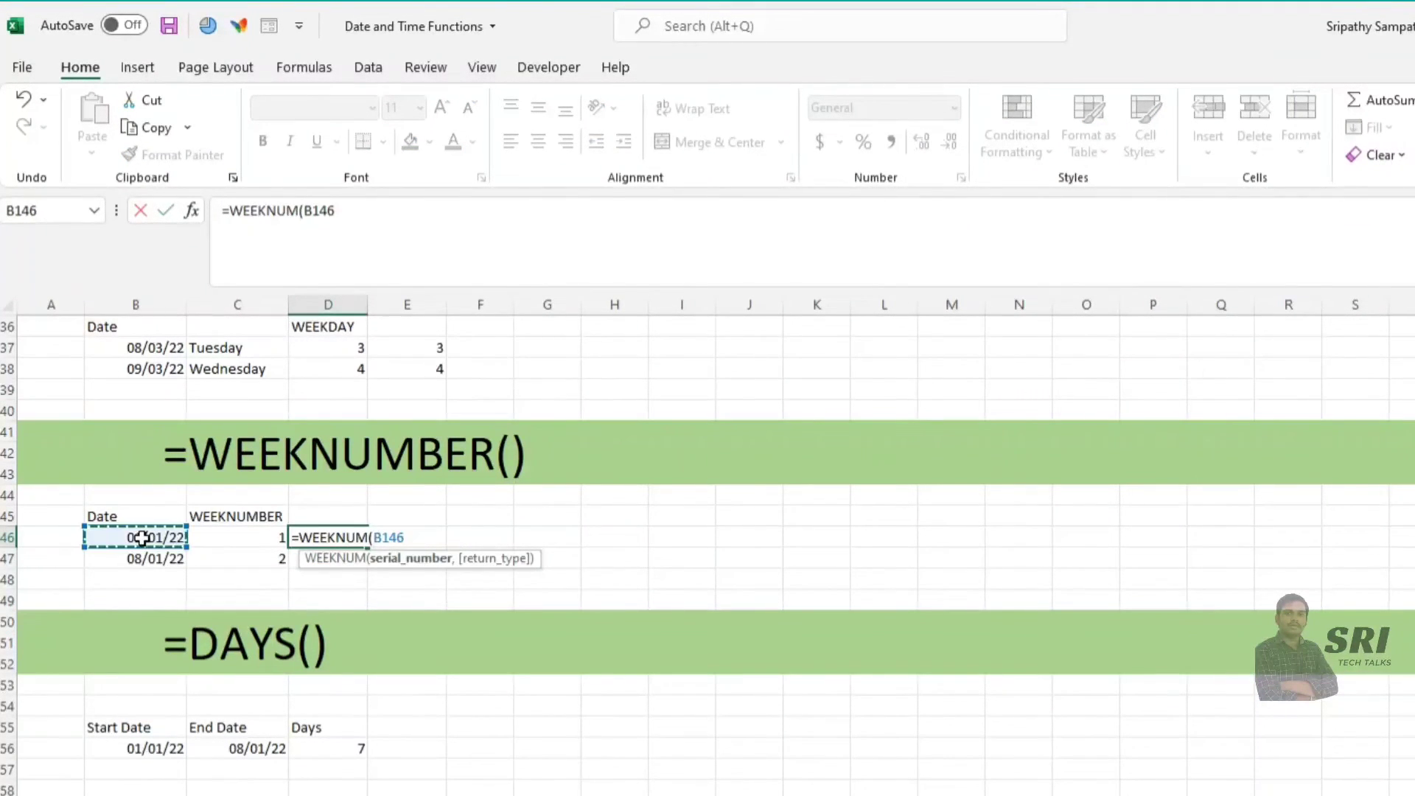
{"action": "type", "text": ","}
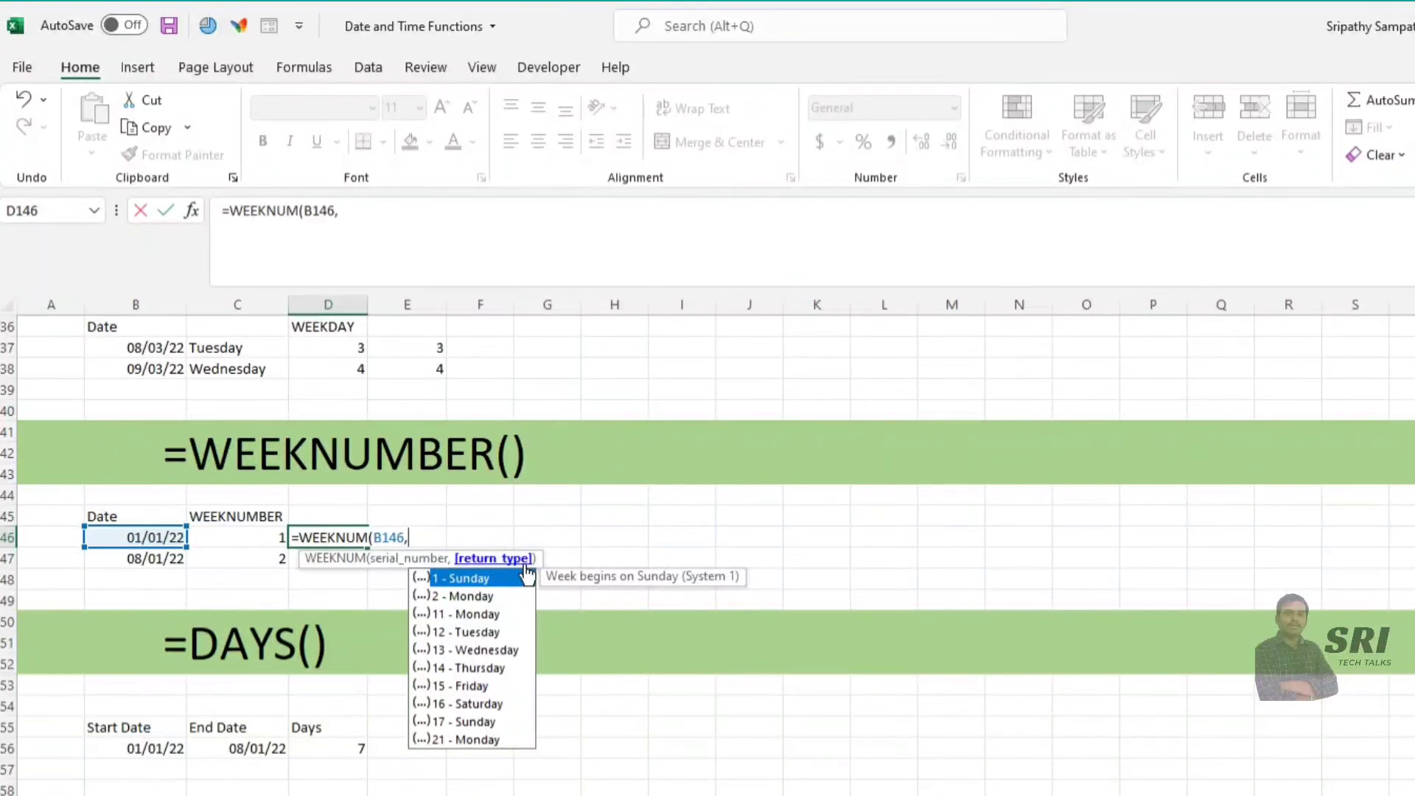
{"action": "key", "text": "super+alt+d"}
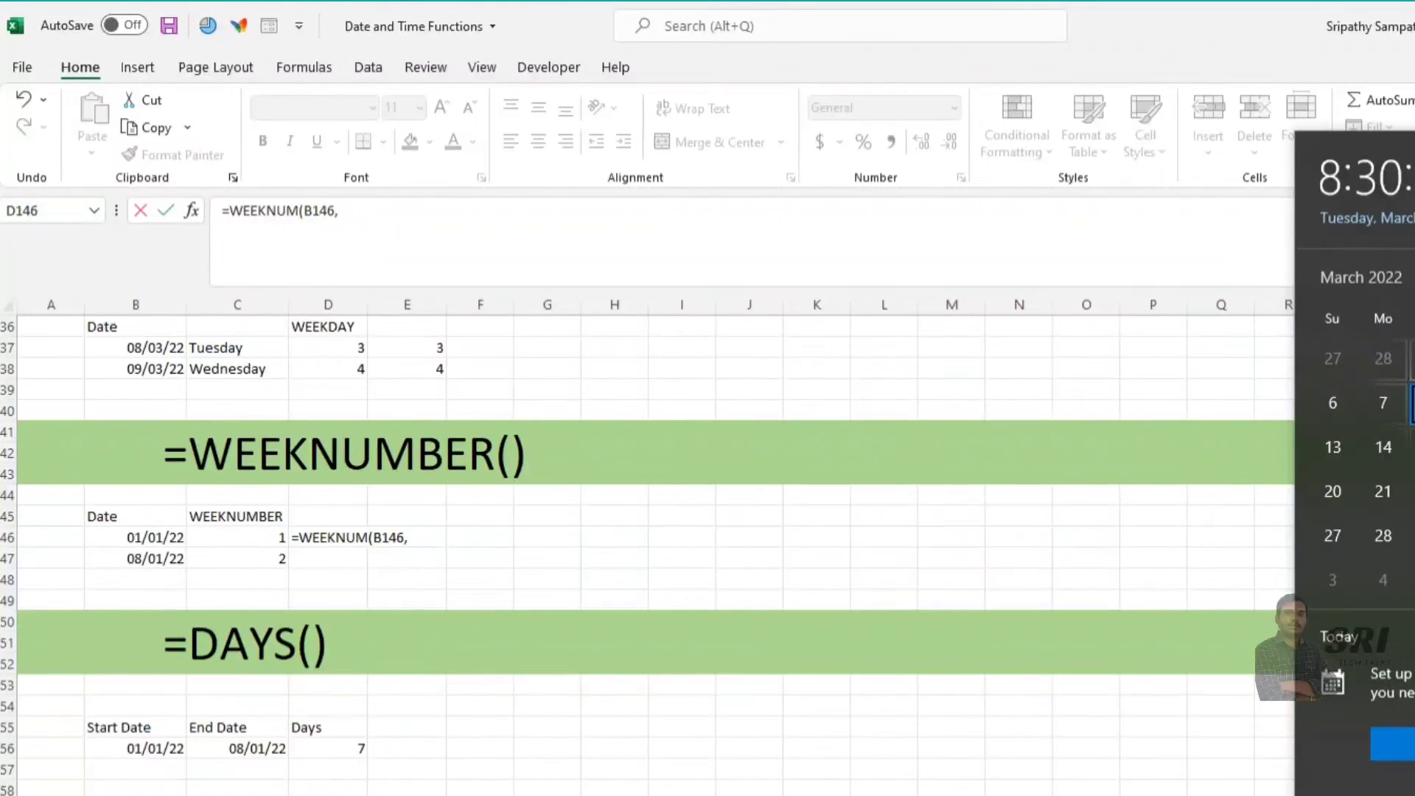
{"action": "left_click", "coordinate": [416, 539]}
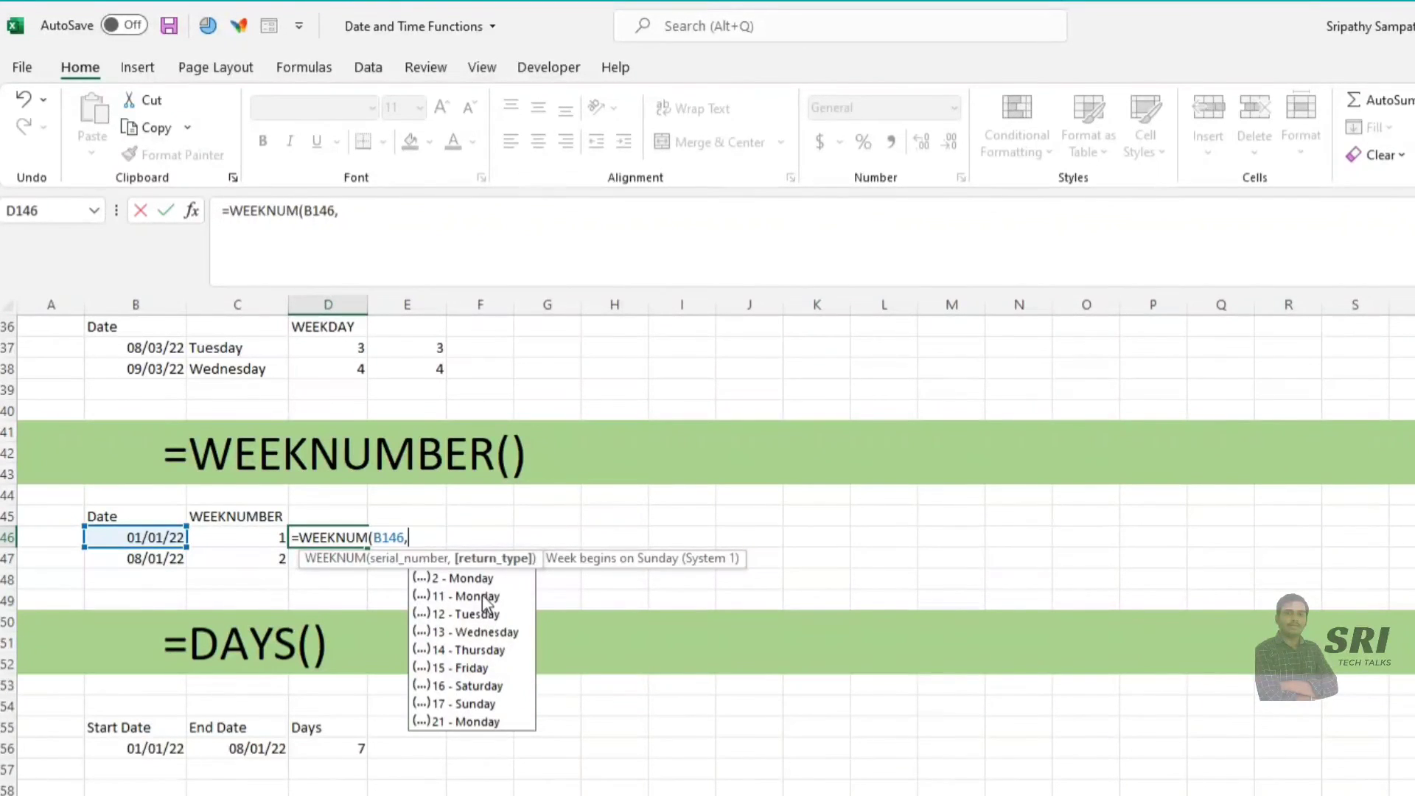
{"action": "left_click", "coordinate": [547, 538]}
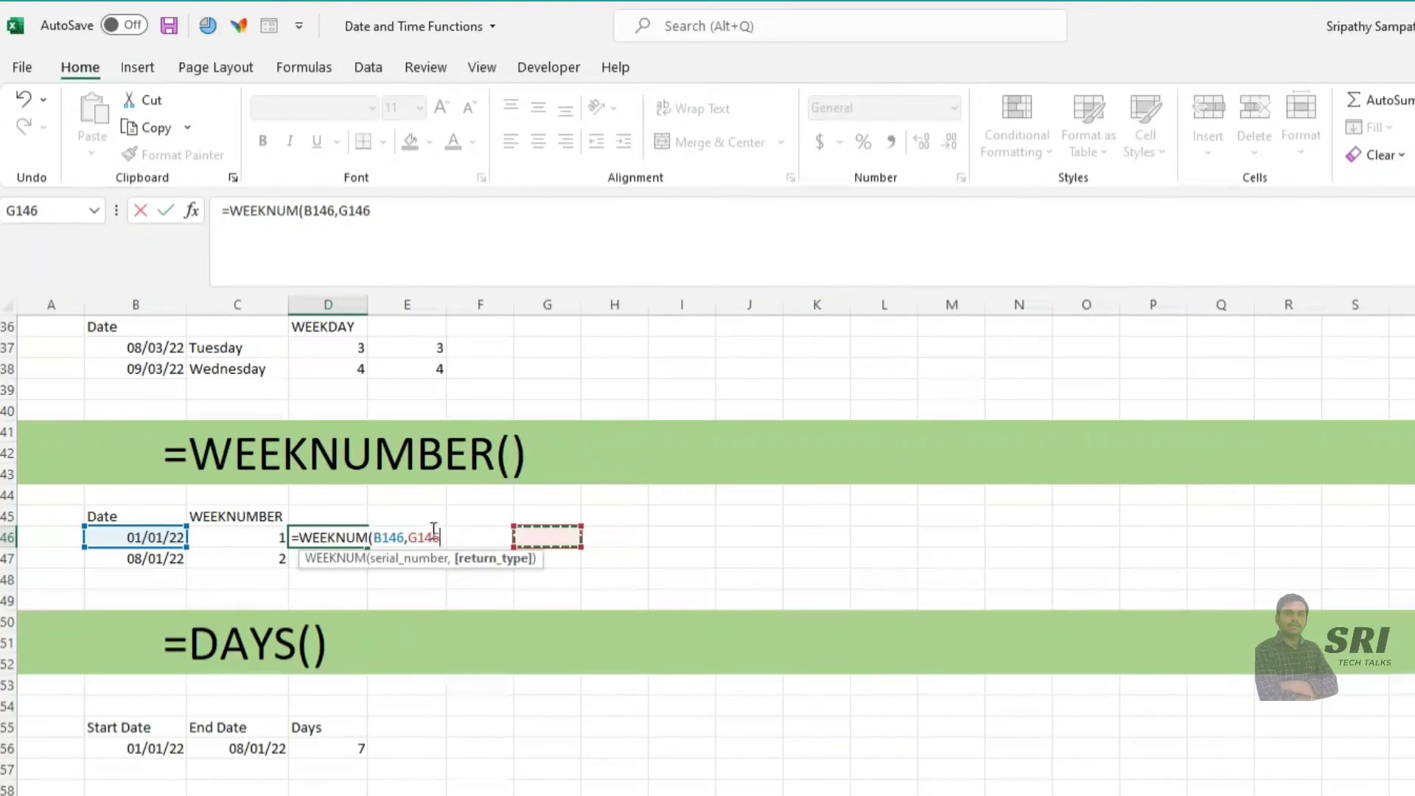
{"action": "key", "text": "BackSpace"}
{"action": "key", "text": "BackSpace"}
{"action": "key", "text": "BackSpace"}
{"action": "key", "text": "BackSpace"}
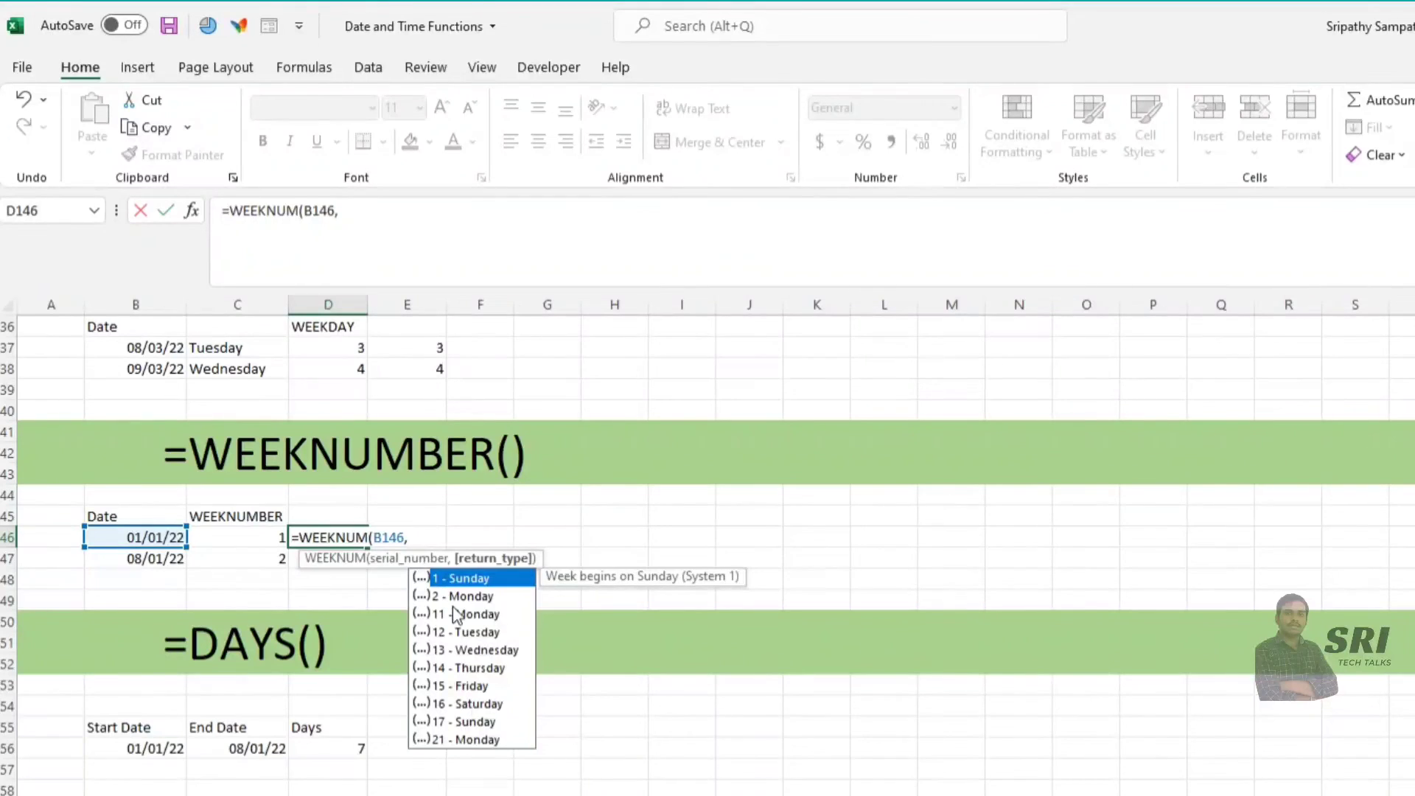
{"action": "type", "text": "1)"}
{"action": "key", "text": "Return"}
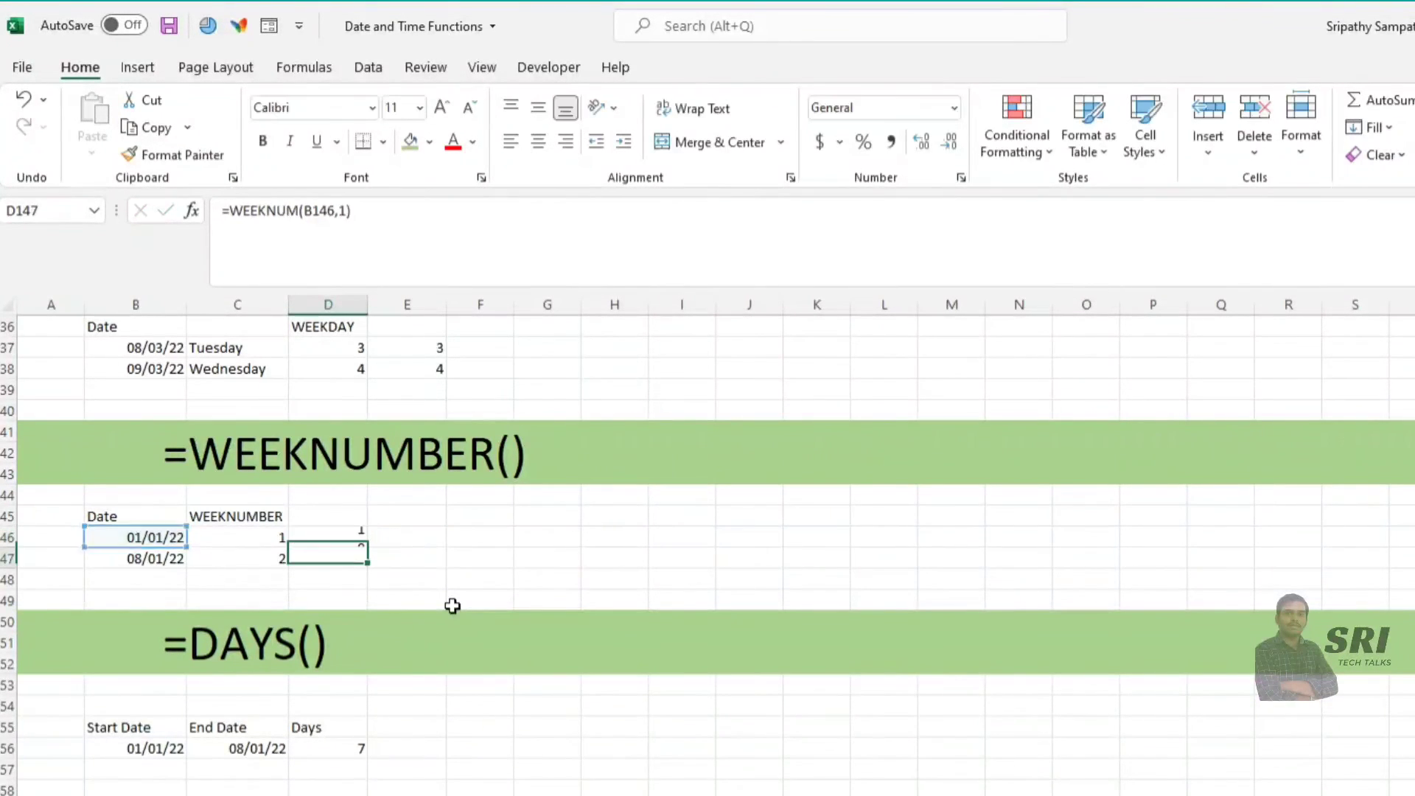
Copy the WEEKNUM formula down to D147, giving week 2 for 08/01/22
{"action": "left_click", "coordinate": [254, 538]}
{"action": "left_click_drag", "start_coordinate": [330, 531], "coordinate": [332, 559]}
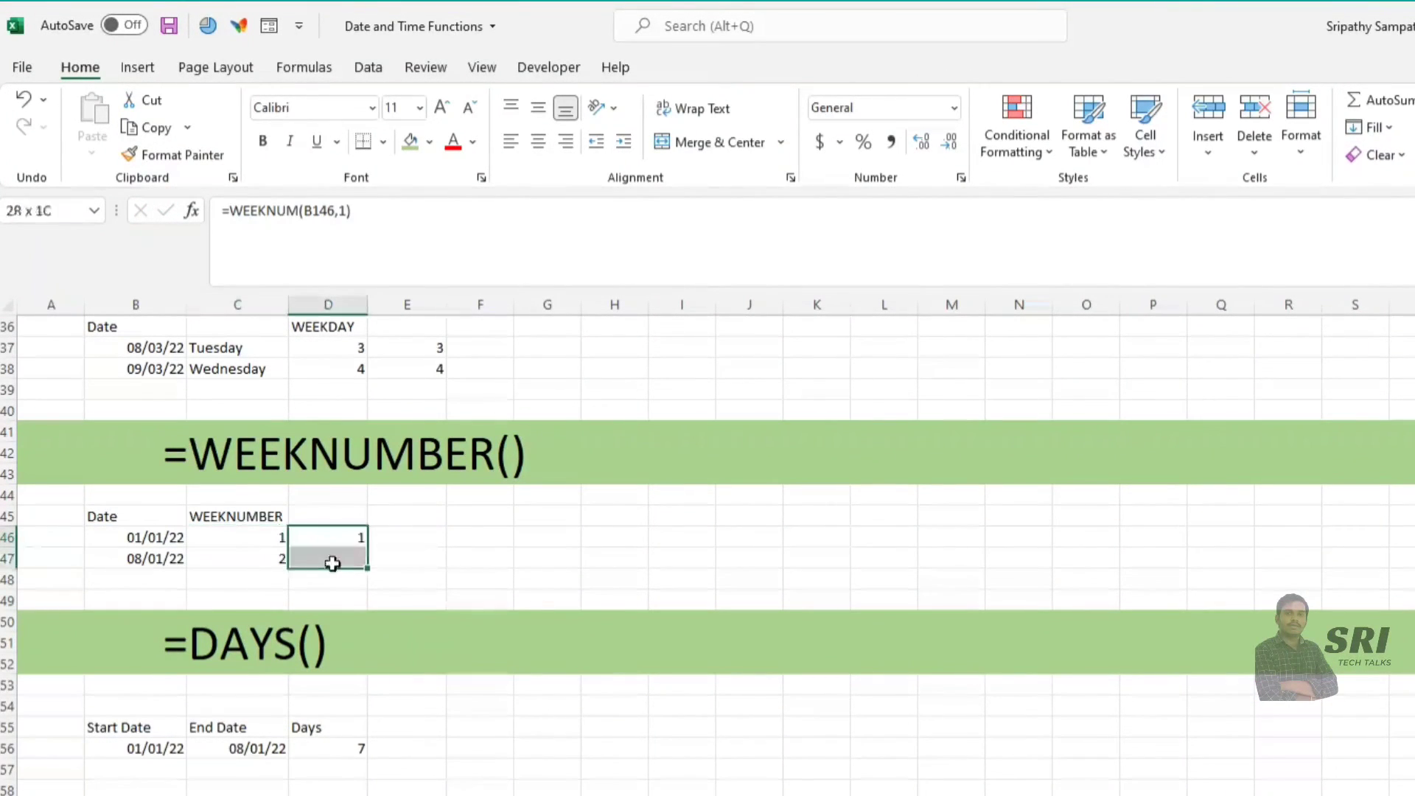
{"action": "key", "text": "ctrl+d"}
{"action": "left_click", "coordinate": [297, 560]}
{"action": "left_click", "coordinate": [139, 556]}
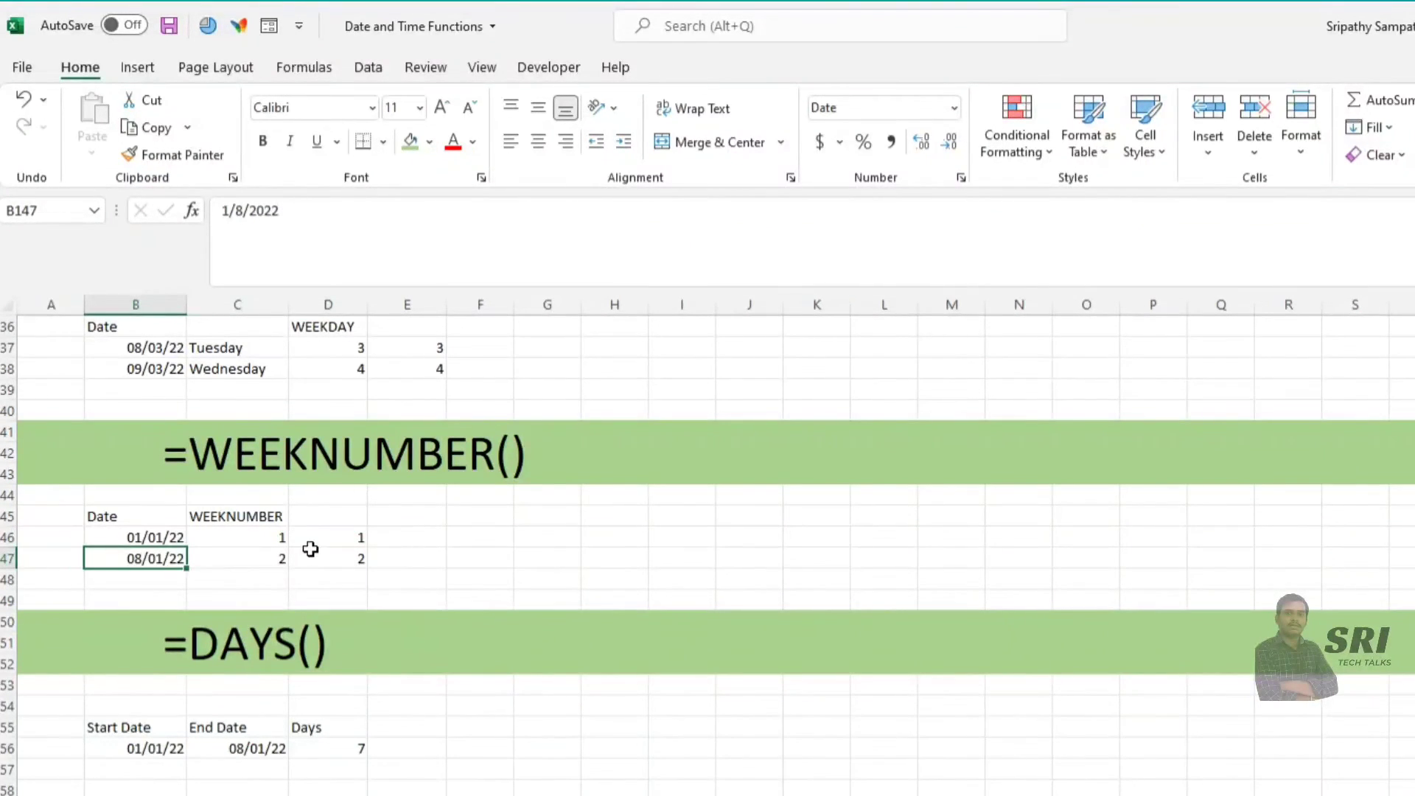
{"action": "left_click", "coordinate": [348, 562]}
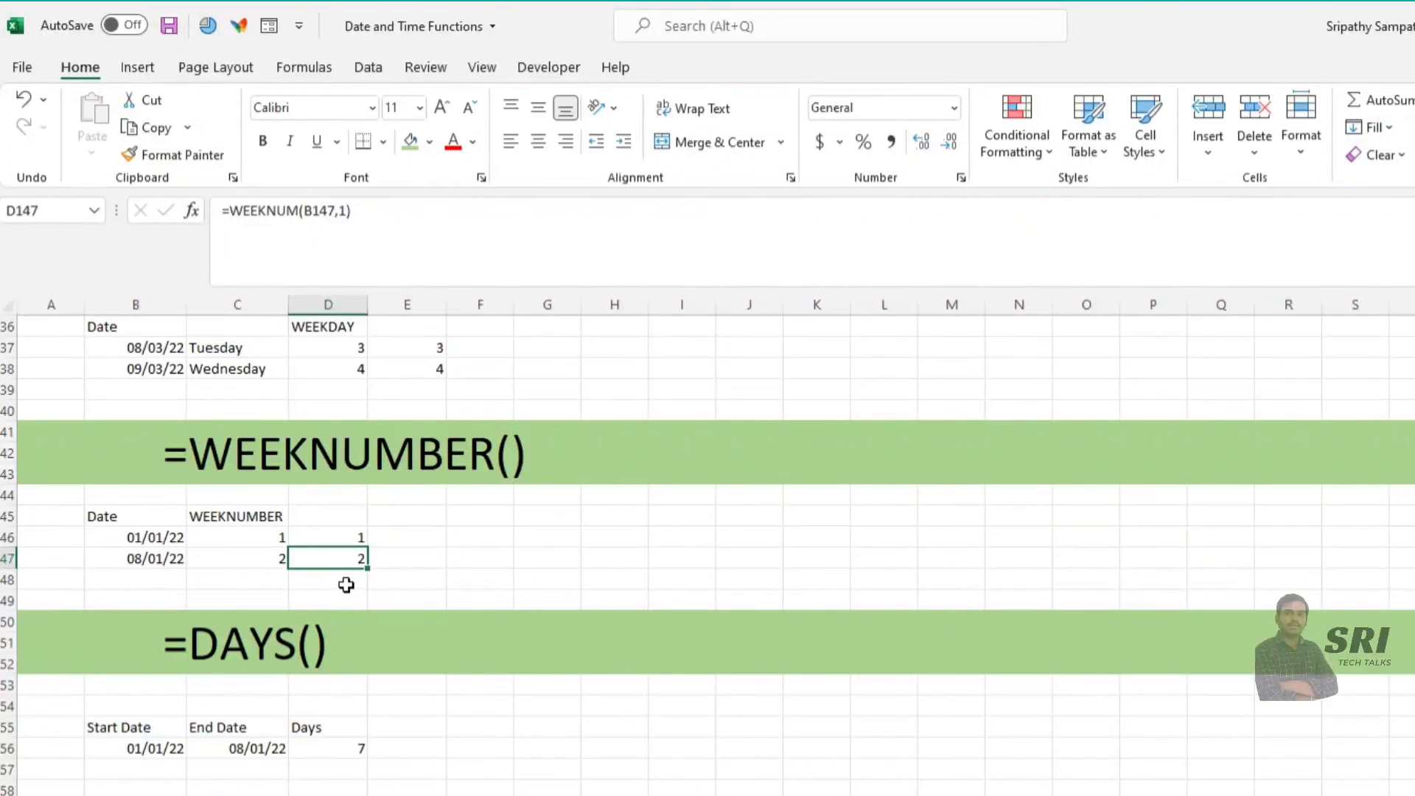
Correct the A141 banner from =WEEKNUMBER() to =WEEKNUM()
{"action": "left_click", "coordinate": [208, 447]}
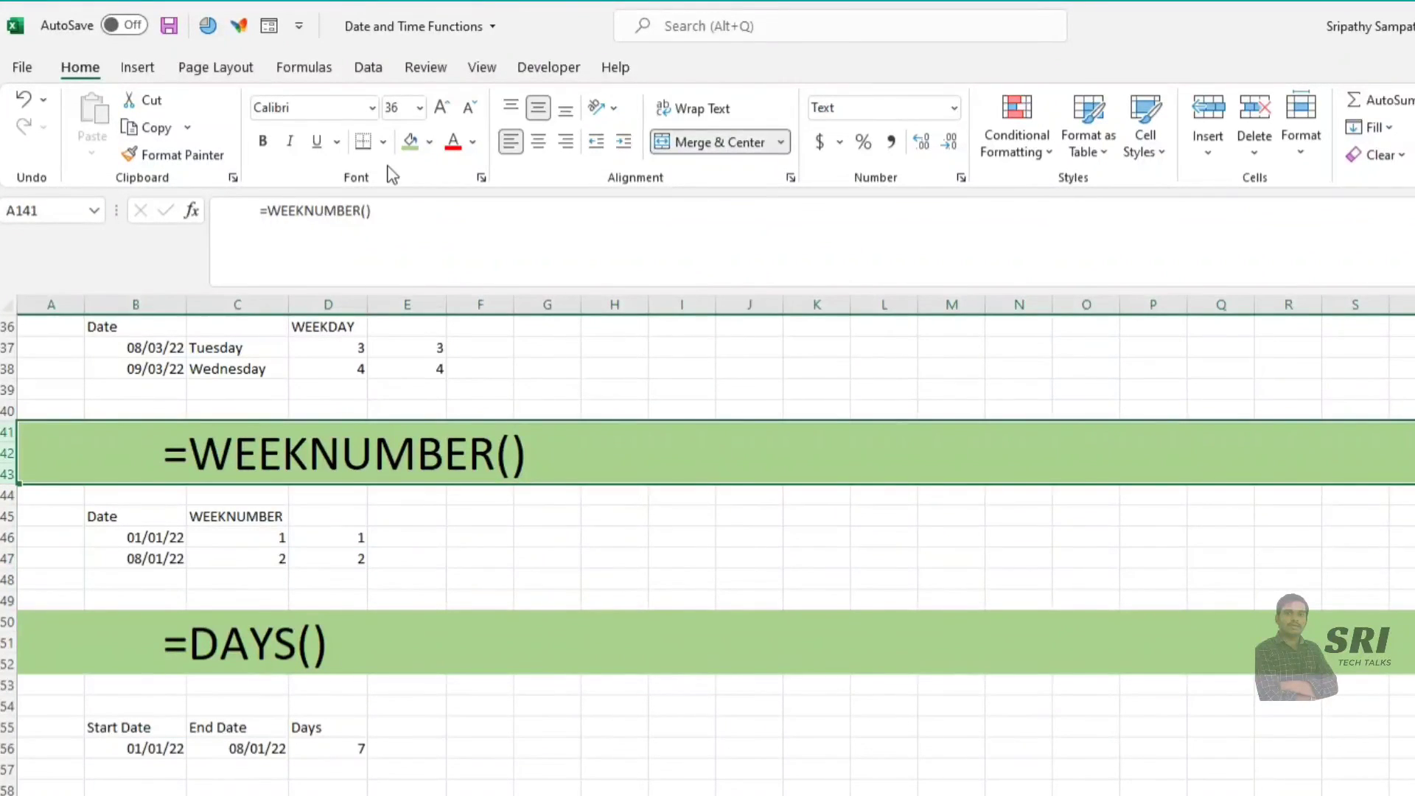
{"action": "left_click_drag", "start_coordinate": [337, 210], "coordinate": [362, 210]}
{"action": "key", "text": "BackSpace"}
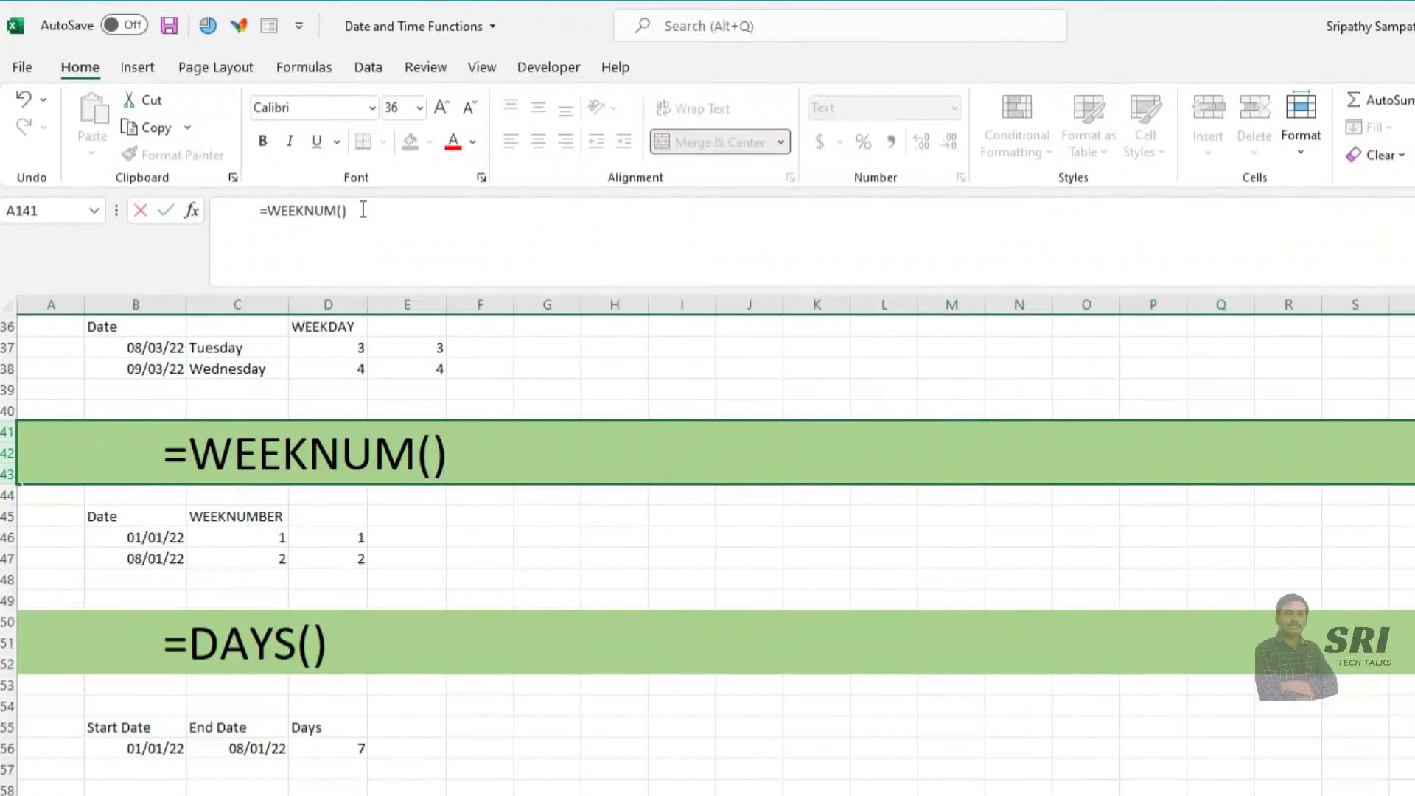
{"action": "key", "text": "Return"}
{"action": "scroll", "coordinate": [387, 568], "scroll_direction": "down", "scroll_amount": 3}
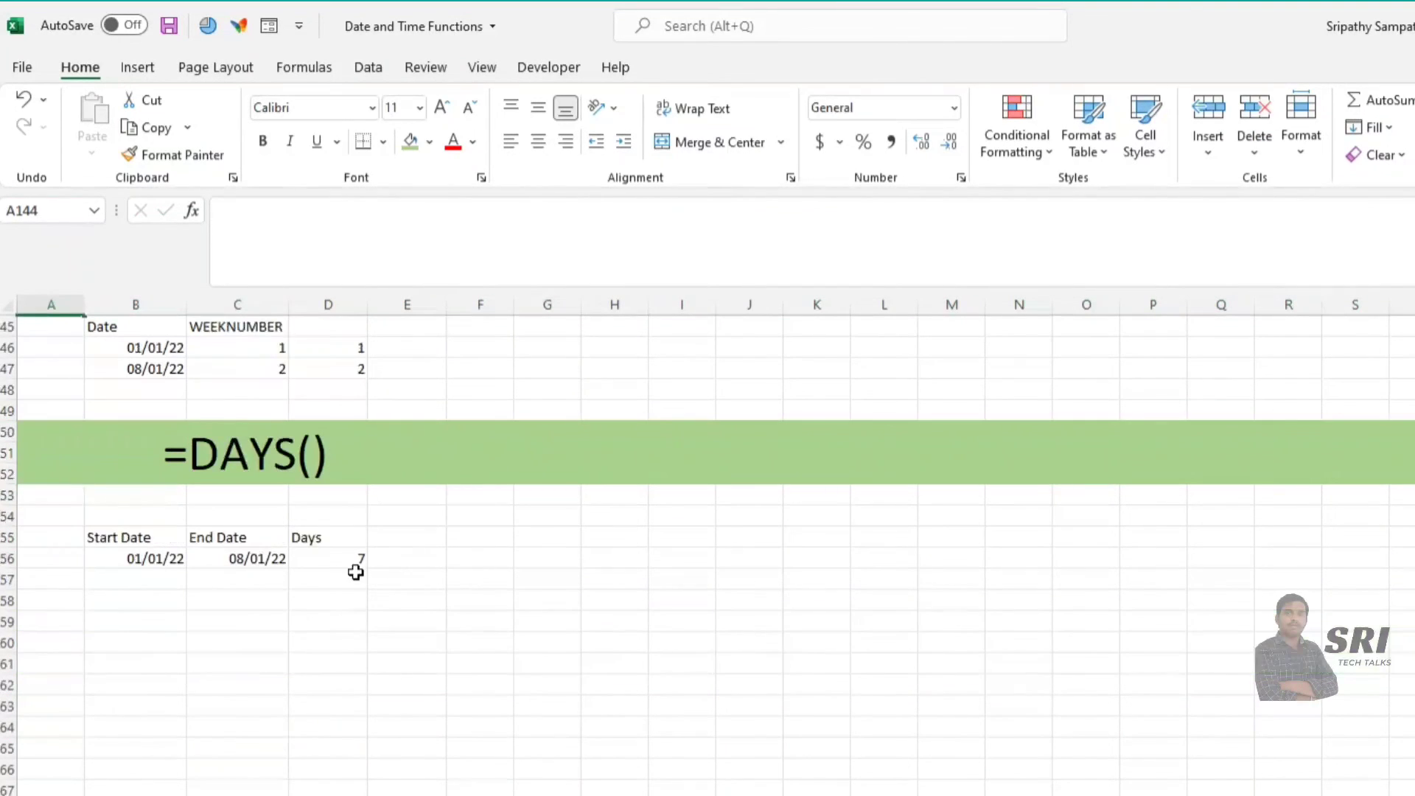
{"action": "scroll", "coordinate": [354, 582], "scroll_direction": "up", "scroll_amount": 1}
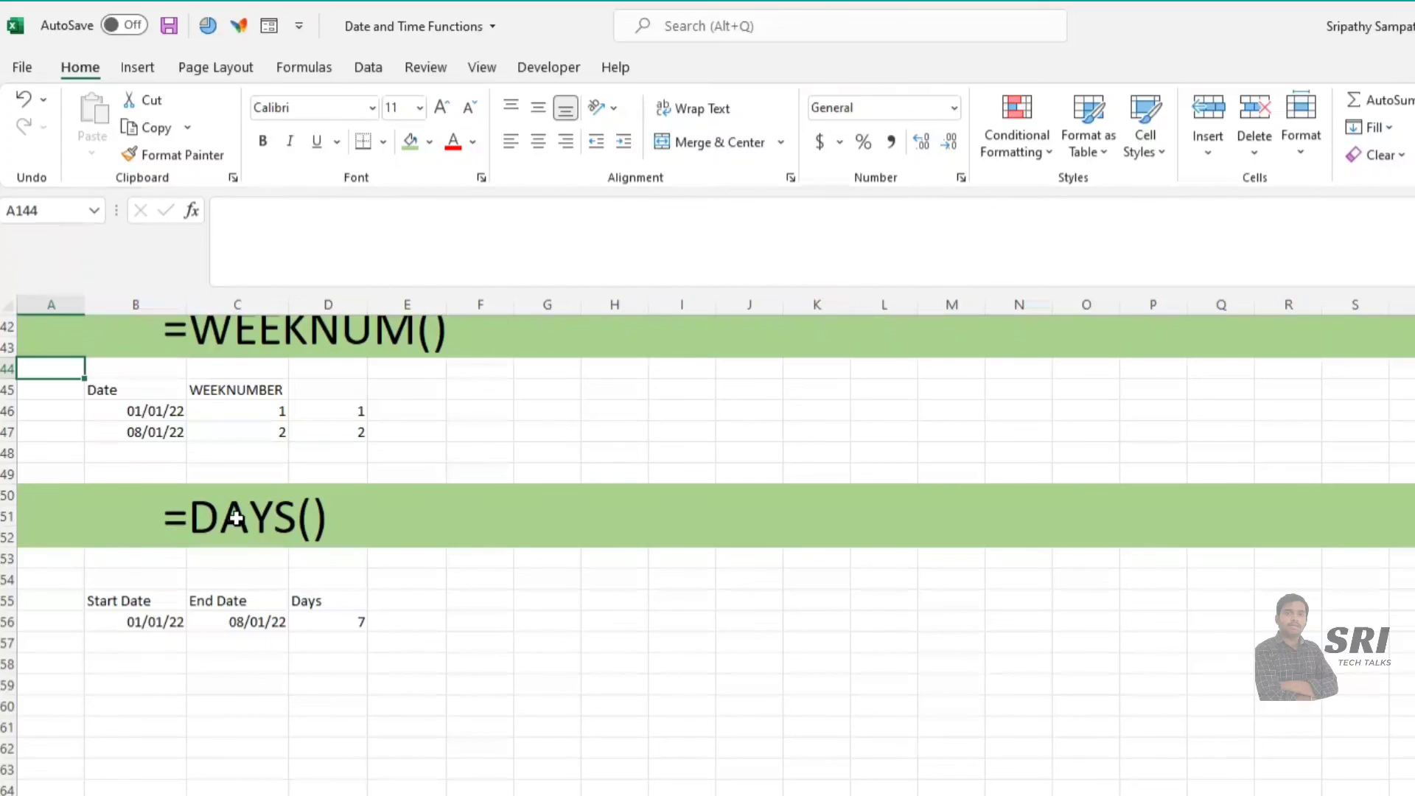
{"action": "left_click", "coordinate": [104, 618]}
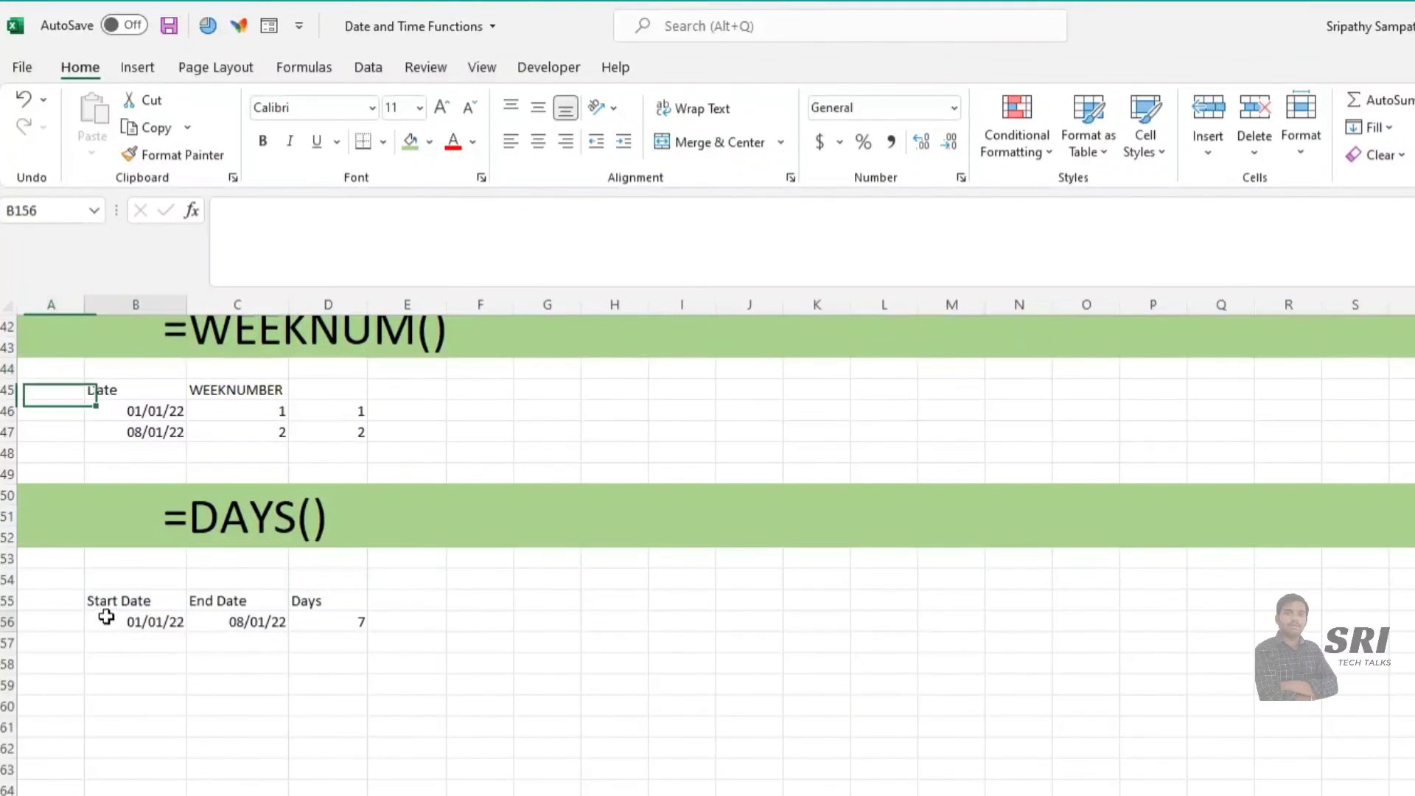
{"action": "left_click", "coordinate": [212, 619]}
{"action": "left_click", "coordinate": [151, 606]}
{"action": "left_click", "coordinate": [78, 601]}
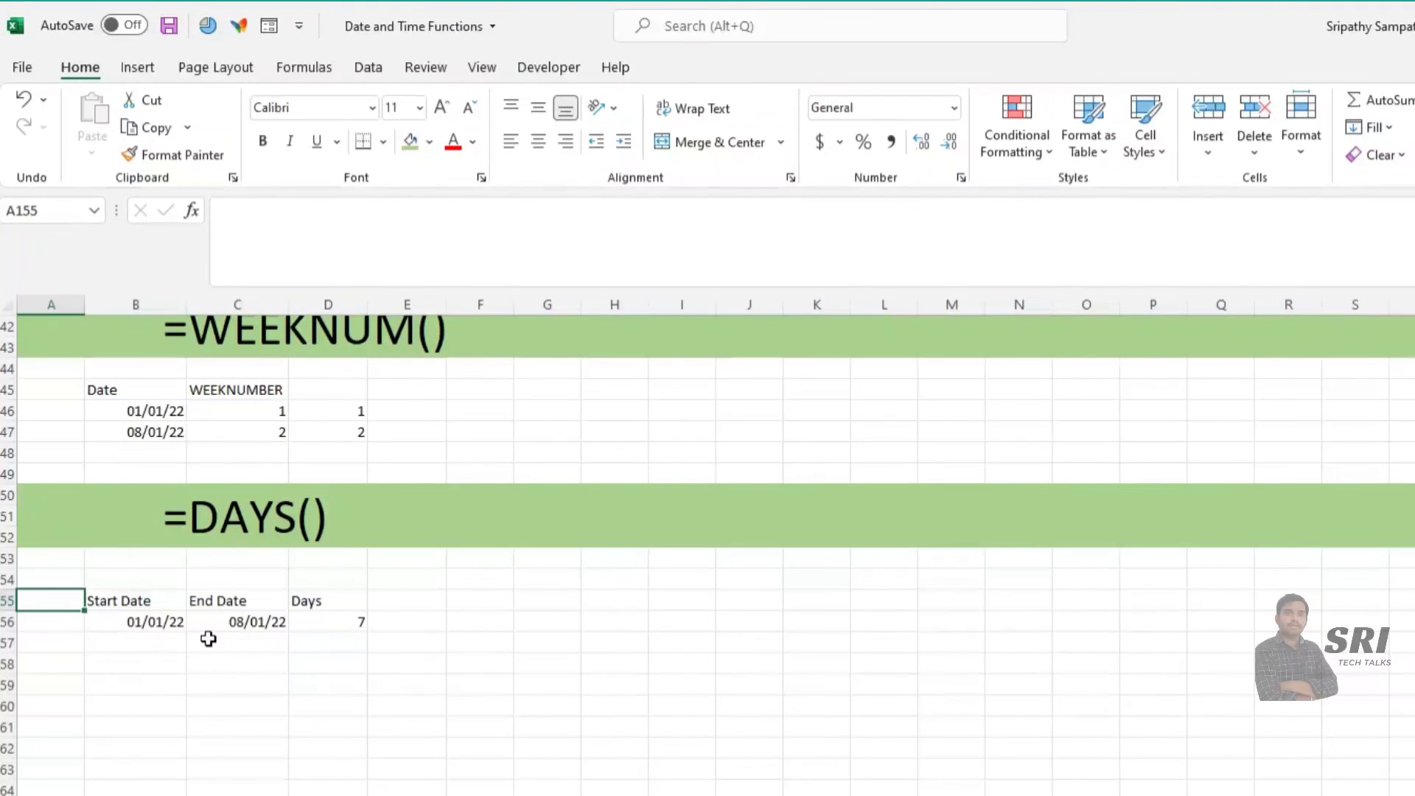
{"action": "left_click", "coordinate": [364, 622]}
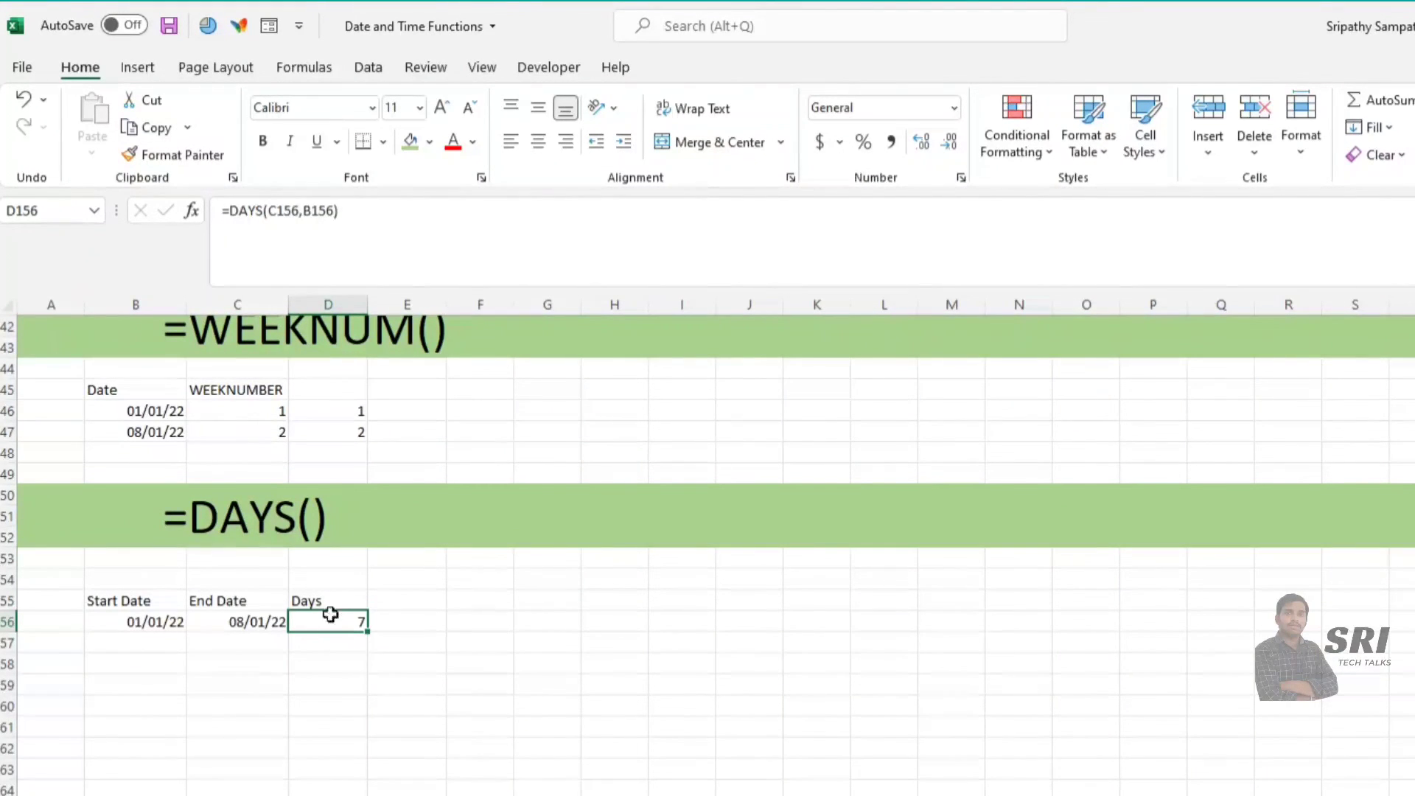
{"action": "left_click", "coordinate": [259, 621]}
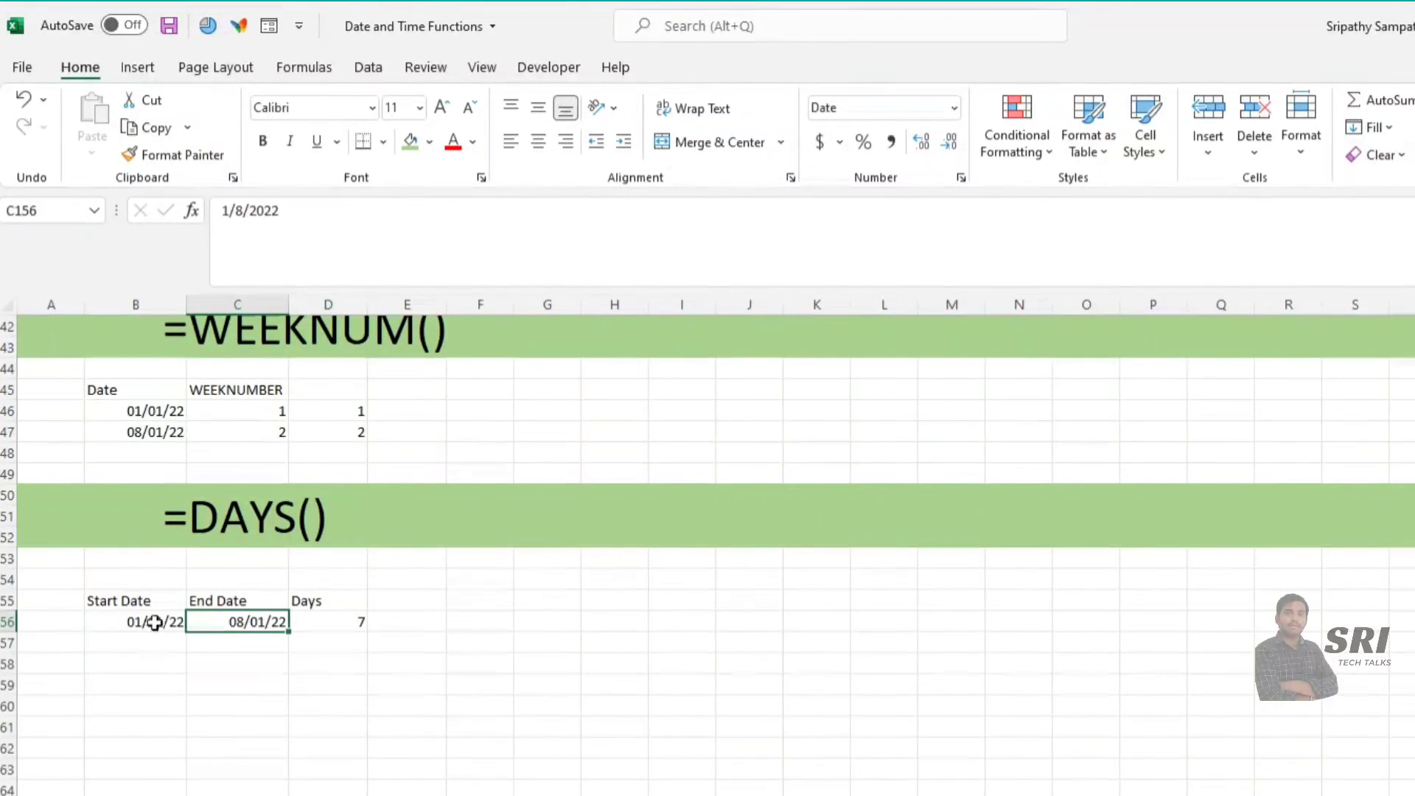
Re-enter =DAYS(C156,B156) in D156, returning 7 days
{"action": "left_click", "coordinate": [323, 618]}
{"action": "type", "text": "="}
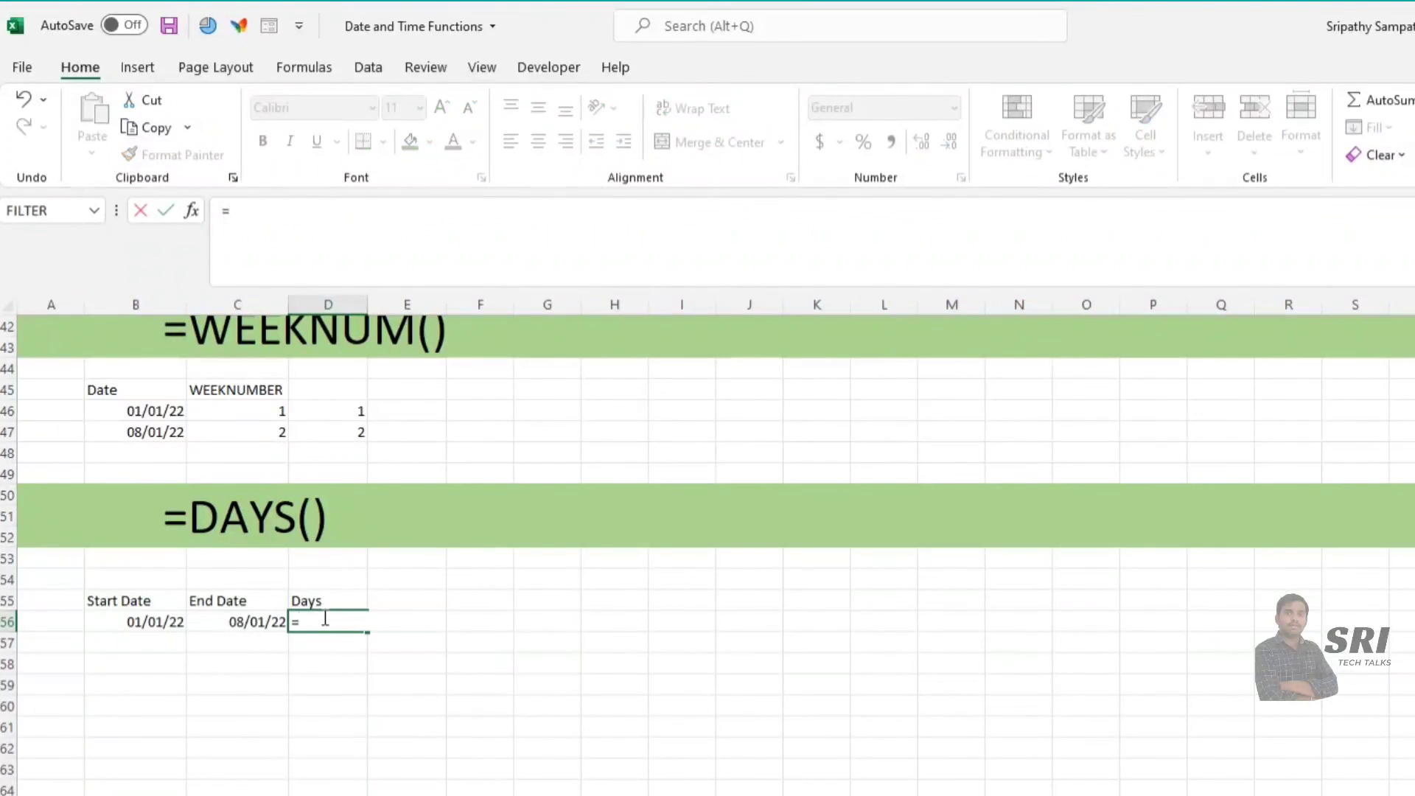
{"action": "type", "text": "DAY"}
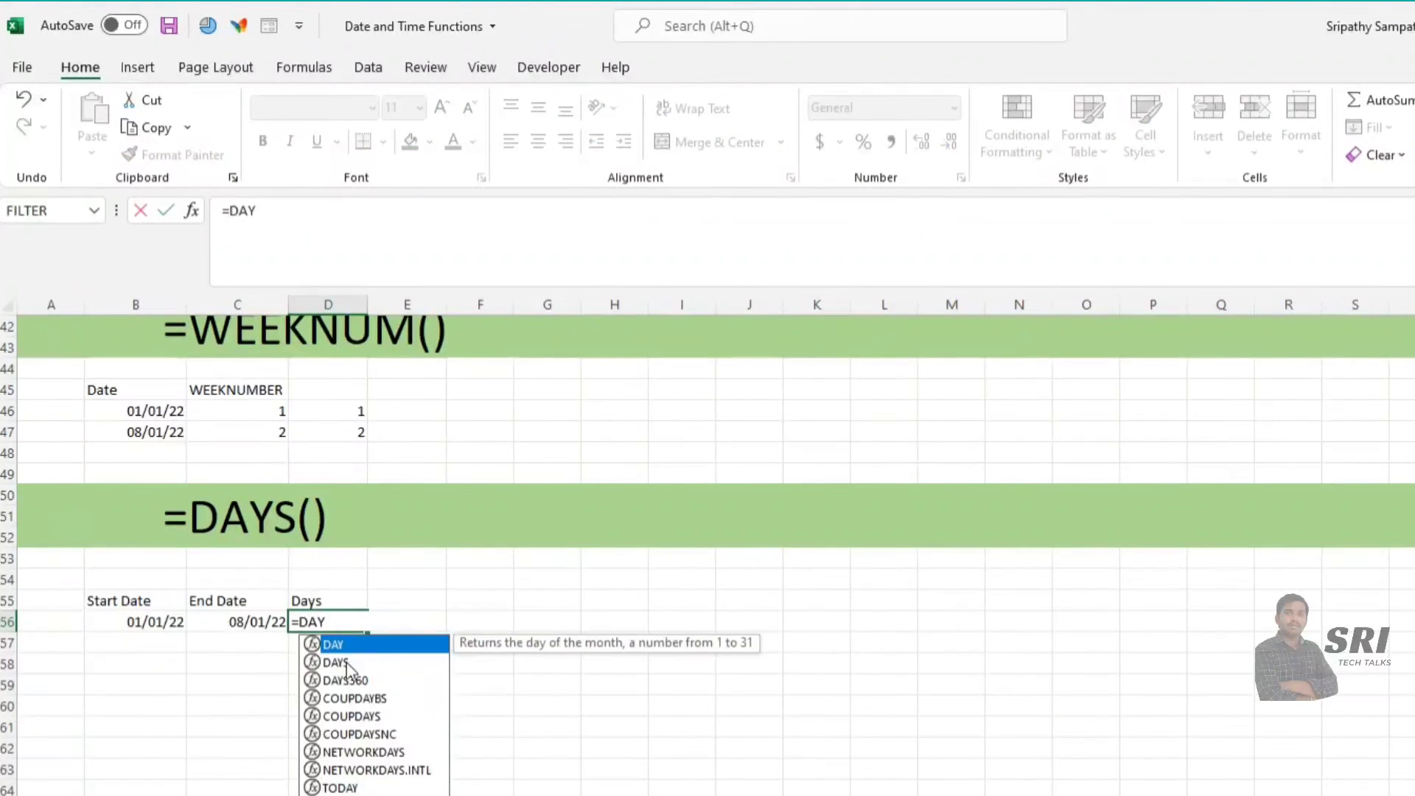
{"action": "double_click", "coordinate": [347, 661]}
{"action": "left_click", "coordinate": [241, 623]}
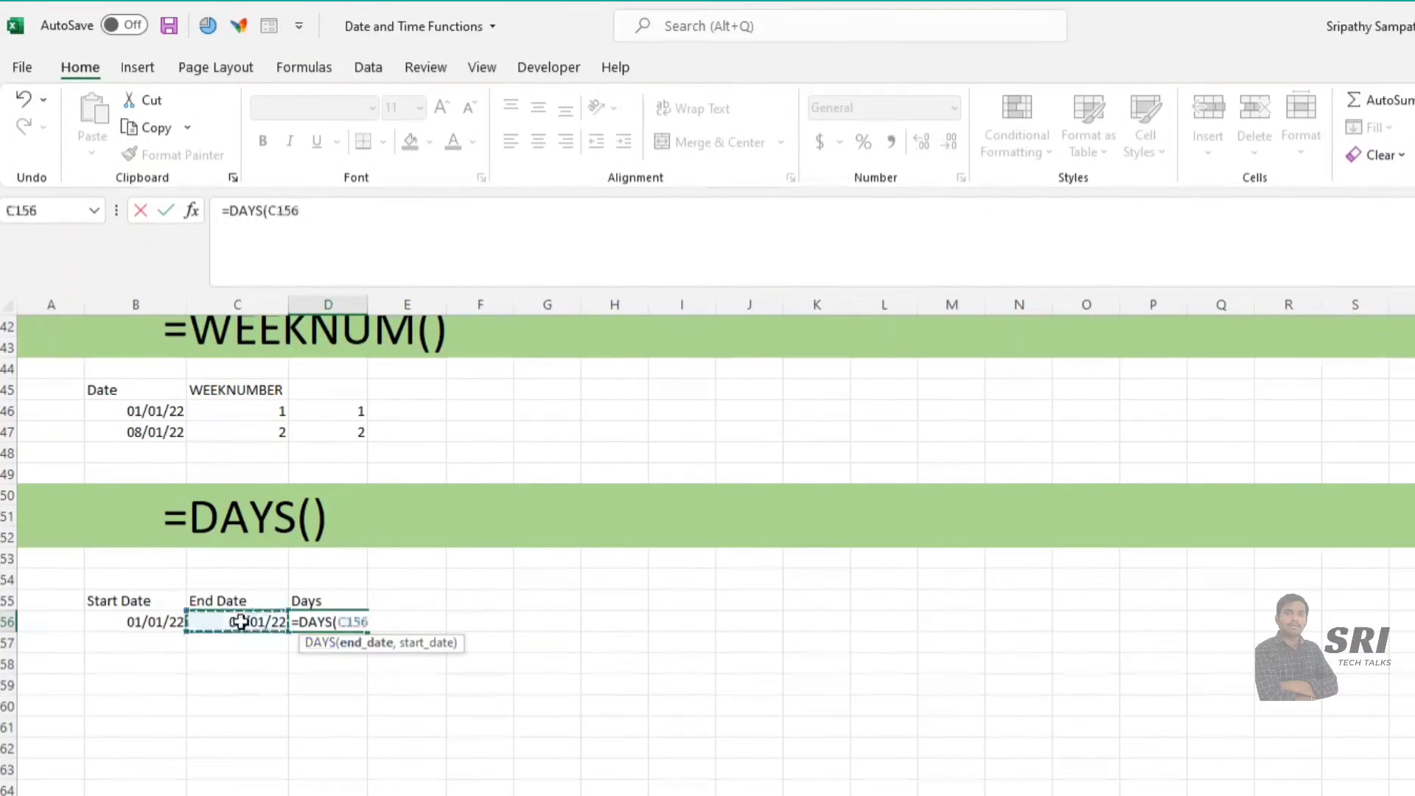
{"action": "type", "text": ","}
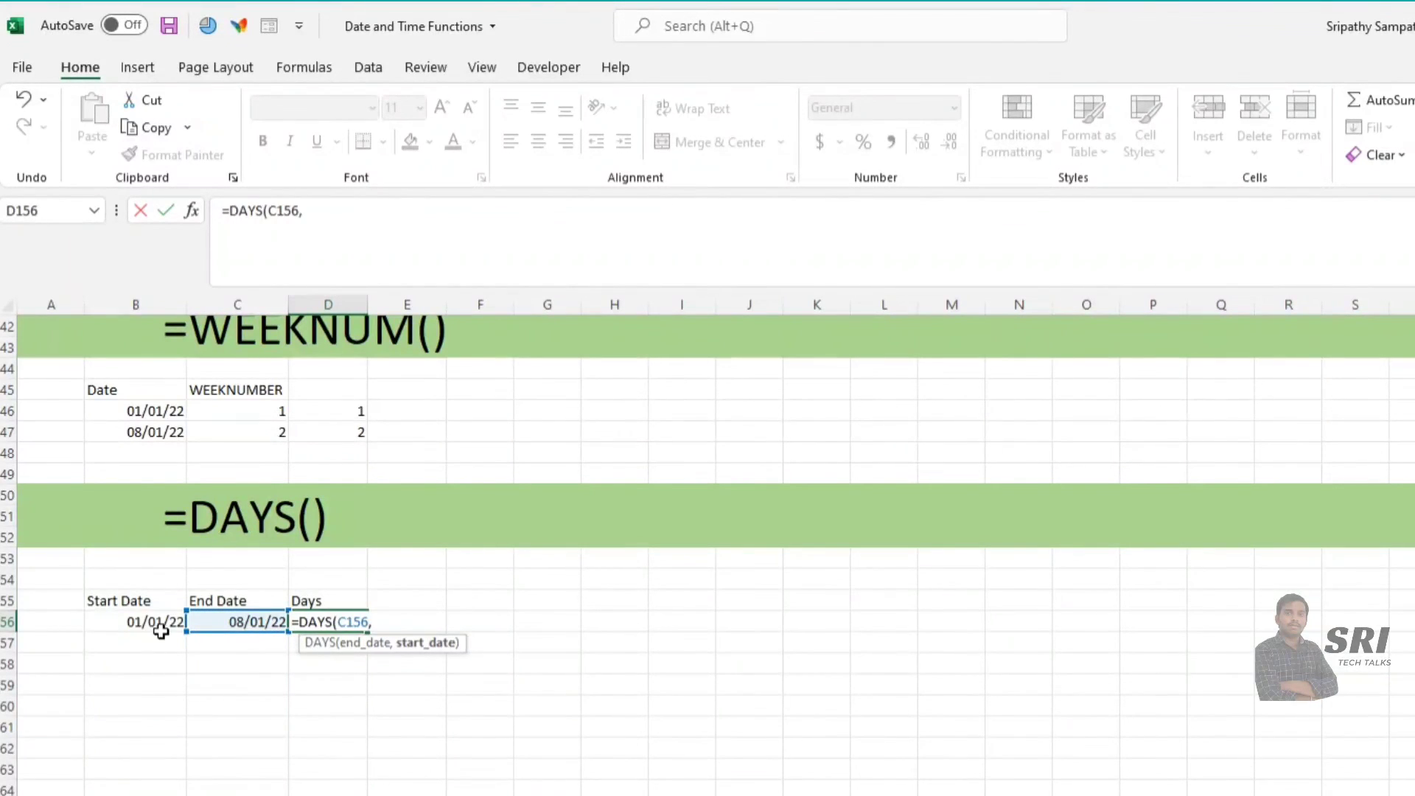
{"action": "left_click", "coordinate": [160, 630]}
{"action": "key", "text": "Return"}
{"action": "left_click", "coordinate": [325, 619]}
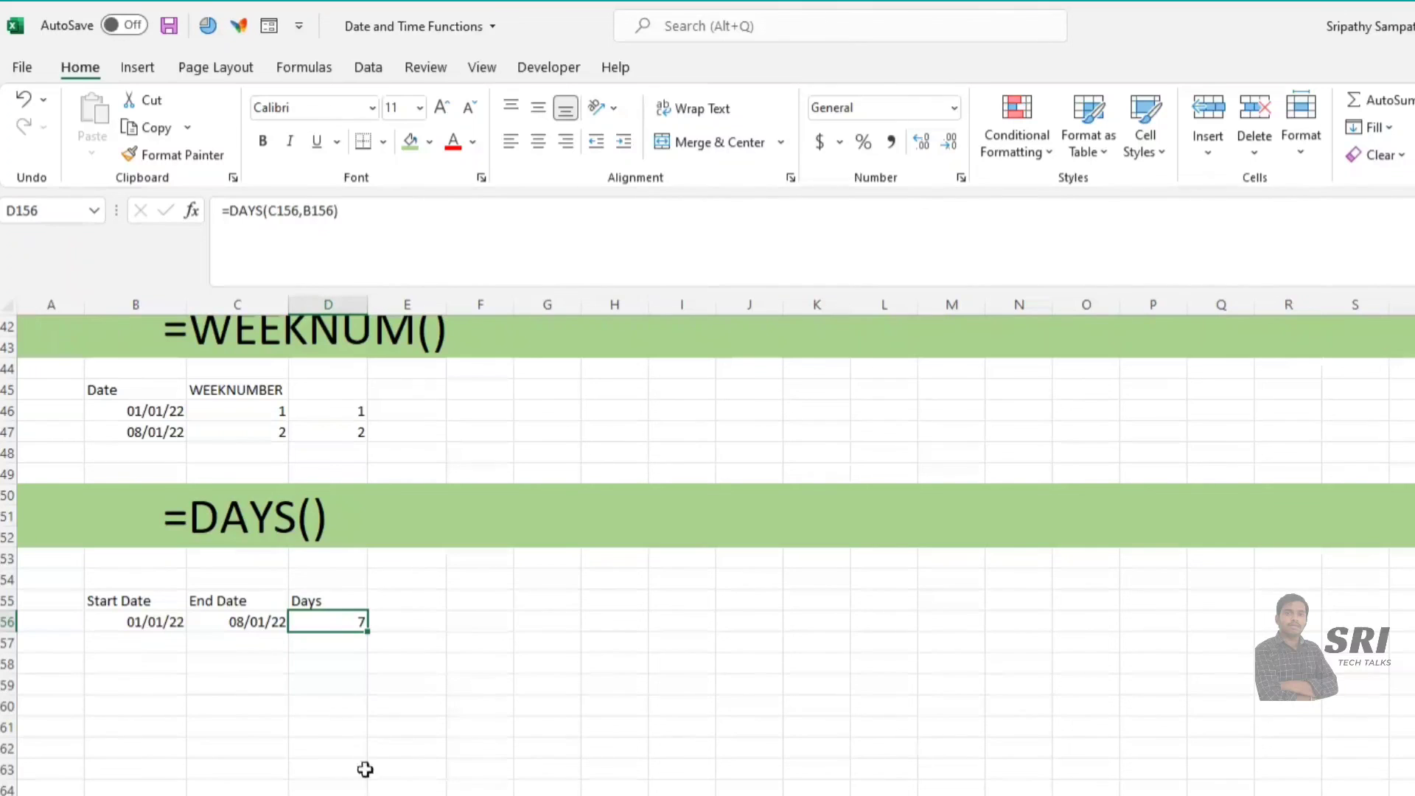
{"action": "left_click", "coordinate": [294, 745]}
Scroll to the top of the sheet to show the =Today(), =Now() and Year results
{"action": "scroll", "coordinate": [289, 740], "scroll_direction": "up", "scroll_amount": 20}
{"action": "scroll", "coordinate": [289, 739], "scroll_direction": "up", "scroll_amount": 3}
{"action": "scroll", "coordinate": [289, 739], "scroll_direction": "down", "scroll_amount": 20}
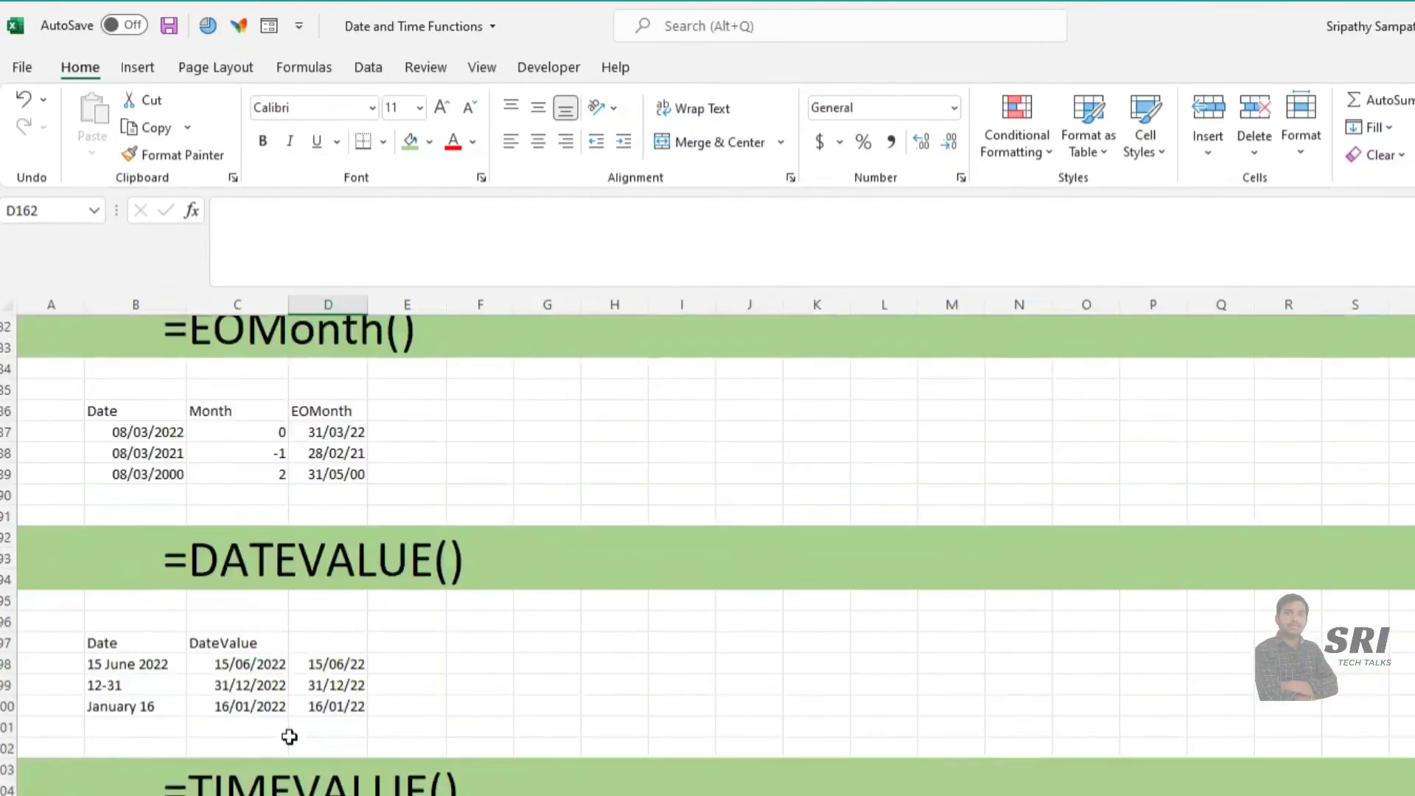
{"action": "scroll", "coordinate": [290, 733], "scroll_direction": "up", "scroll_amount": 7}
{"action": "scroll", "coordinate": [291, 733], "scroll_direction": "up", "scroll_amount": 7}
{"action": "scroll", "coordinate": [292, 735], "scroll_direction": "up", "scroll_amount": 7}
{"action": "scroll", "coordinate": [293, 735], "scroll_direction": "up", "scroll_amount": 4}
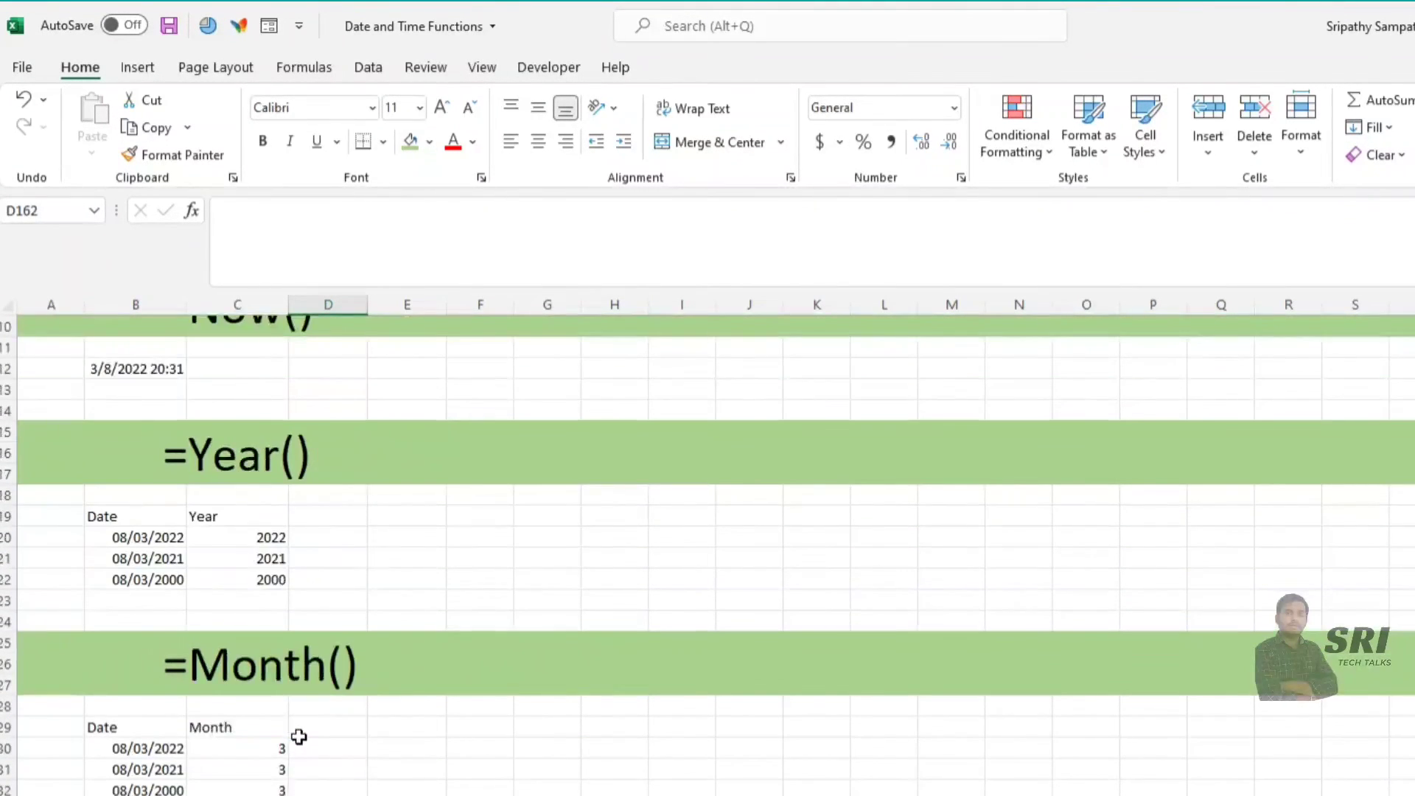
{"action": "scroll", "coordinate": [297, 733], "scroll_direction": "up", "scroll_amount": 3}
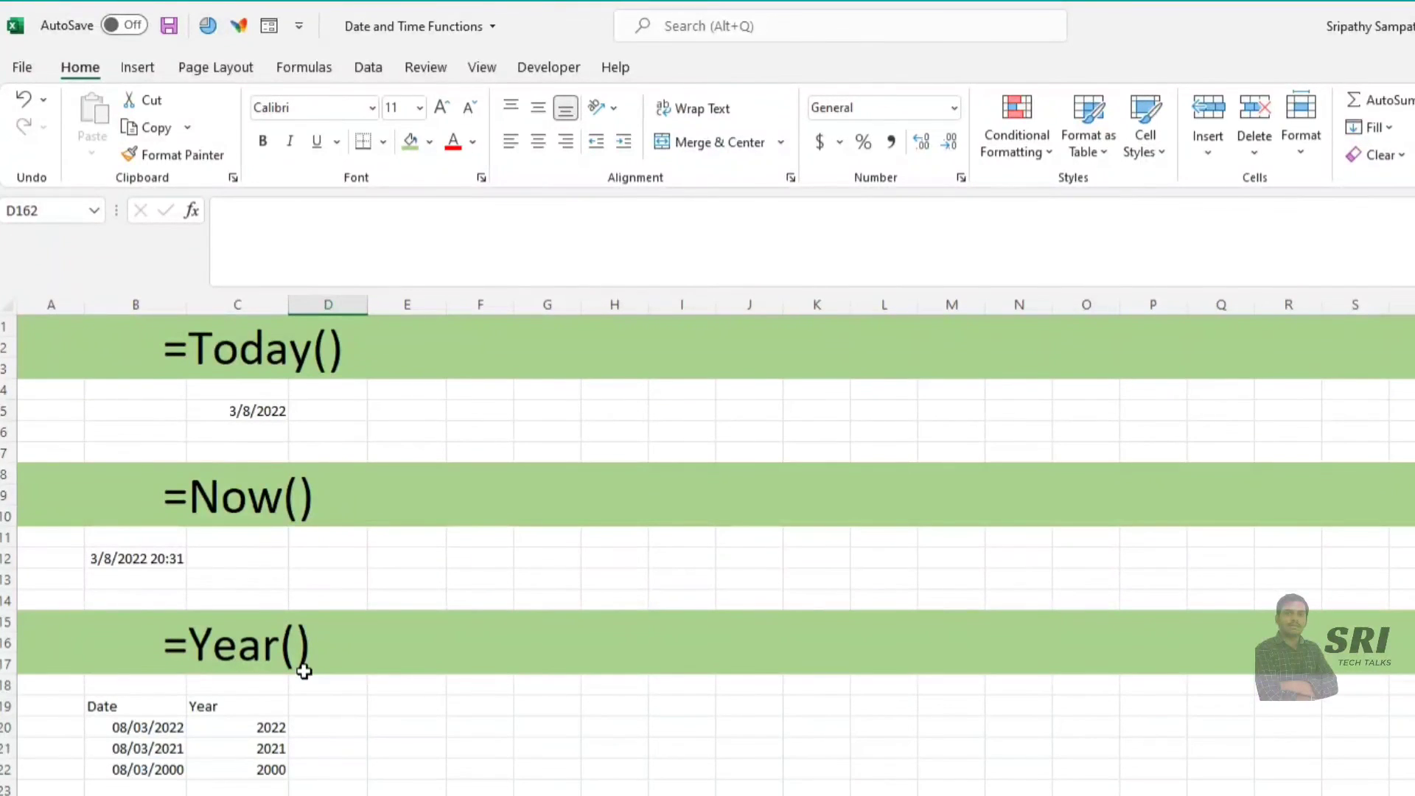